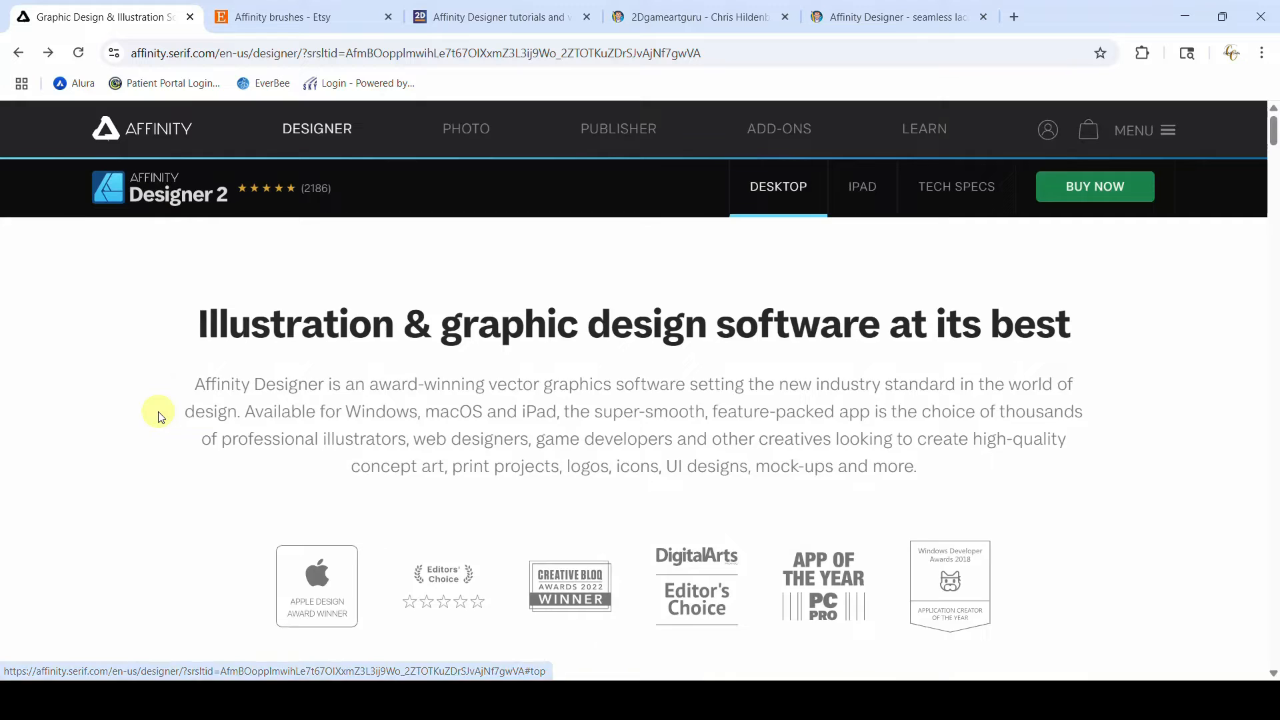
- Open the buying options for Affinity Designer 2 and review the prices for macOS, Windows, iPad and the Universal License
scroll(157, 409, "down", 5)
scroll(157, 409, "up", 5)
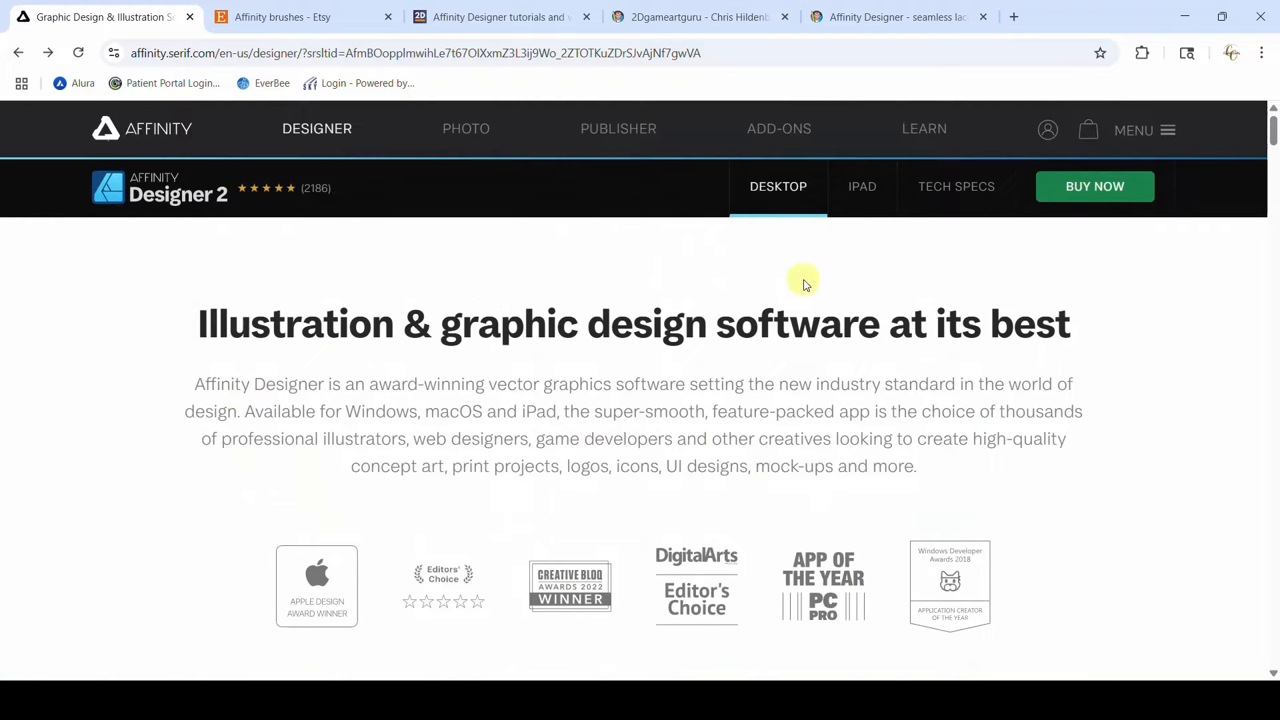
left_click(1097, 181)
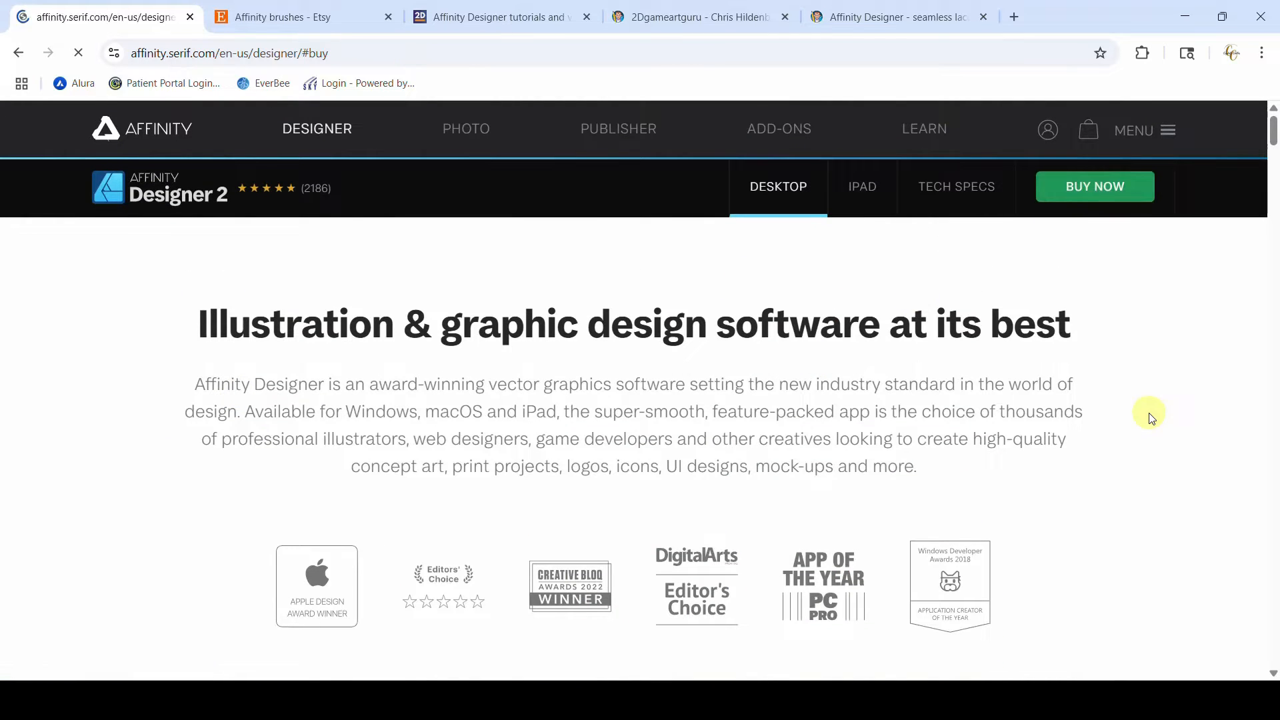
scroll(1127, 521, "down", 2)
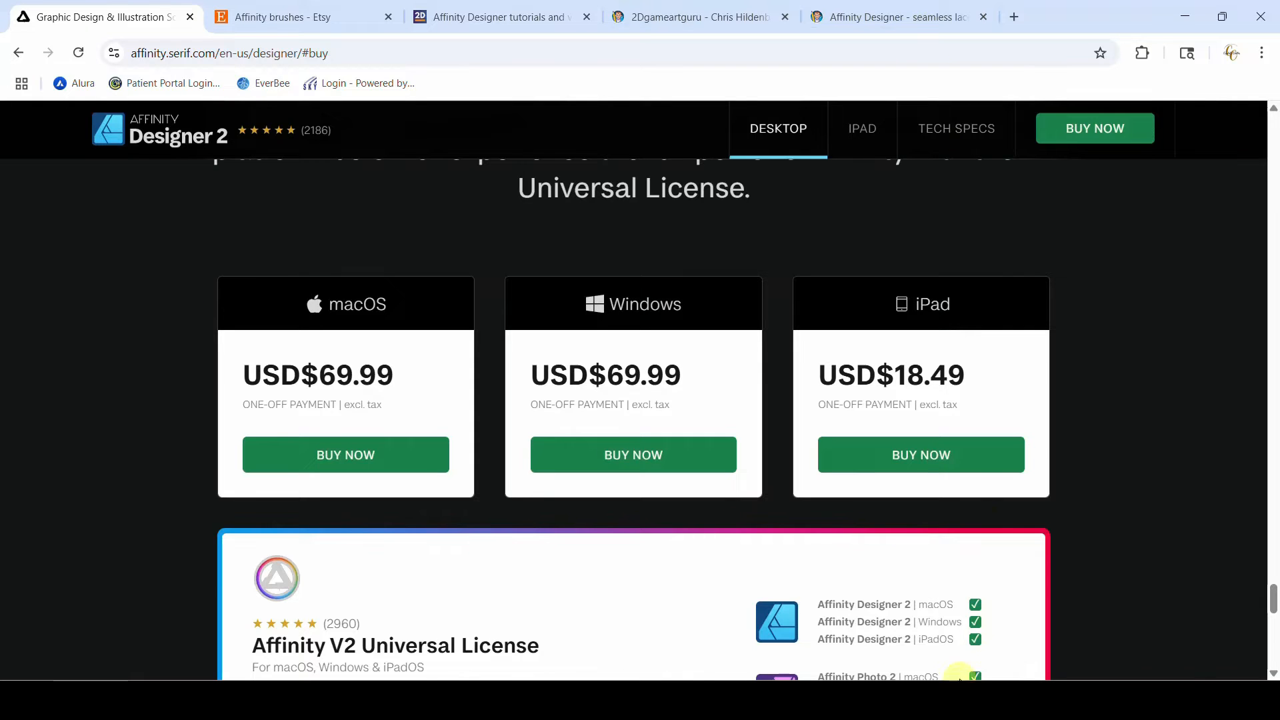
- Switch to Affinity Designer and set the new document to pixel units with a 3000 px width and 3000 px height
left_click(893, 675)
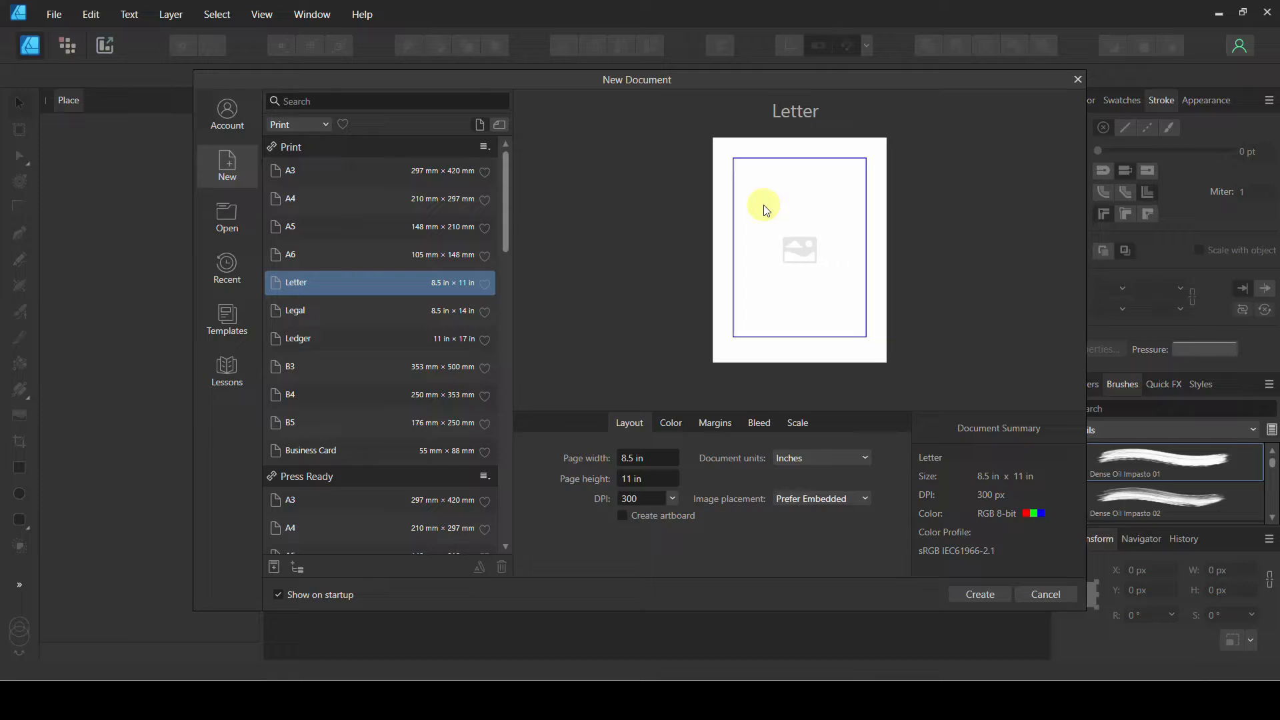
left_click(793, 458)
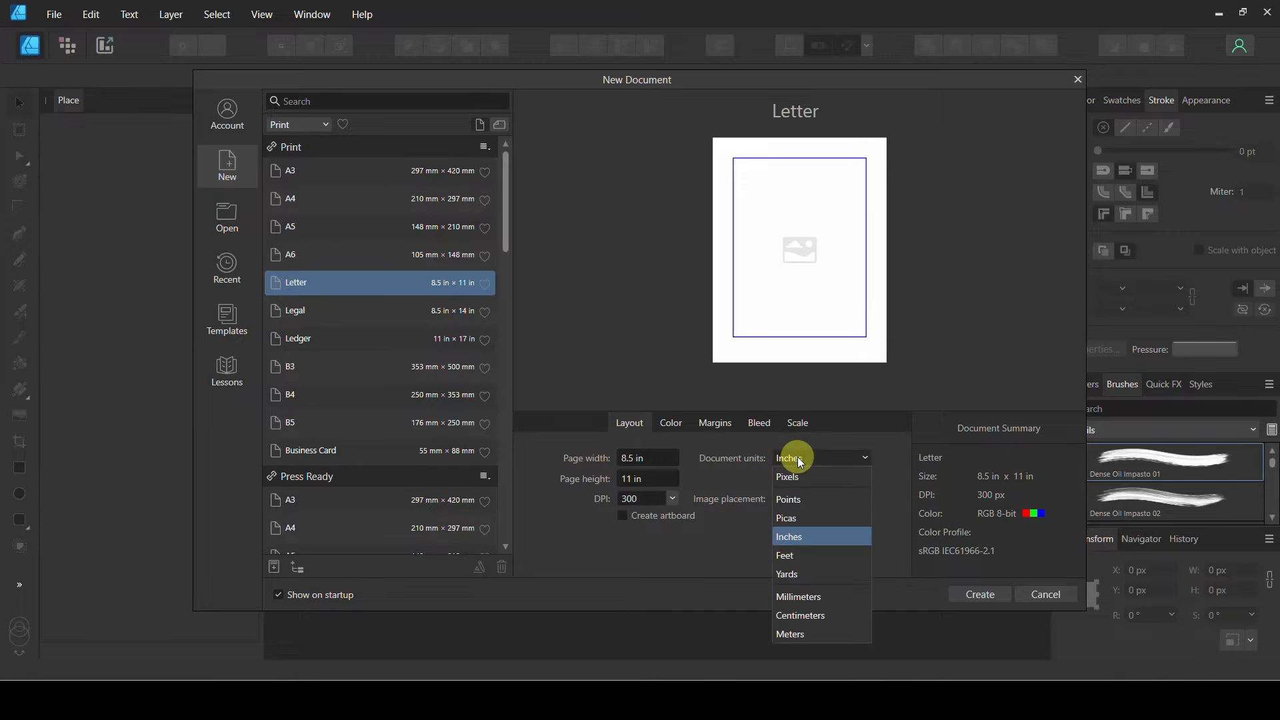
left_click(802, 484)
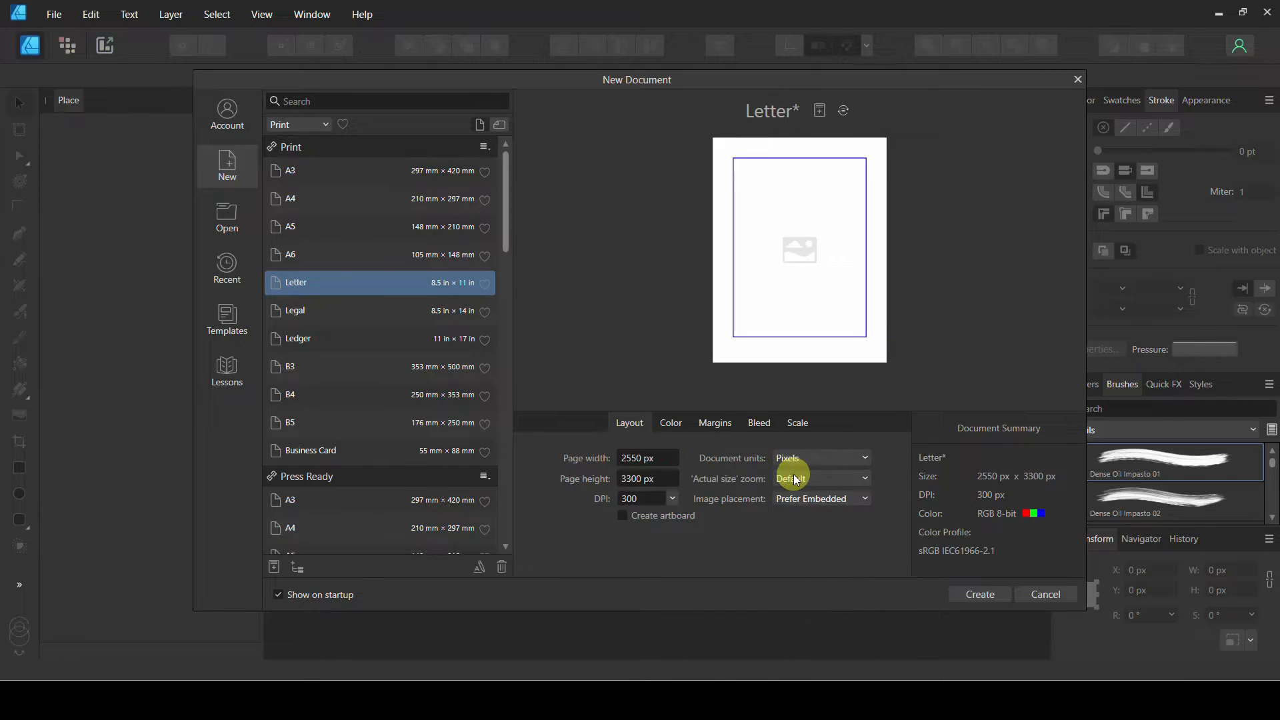
left_click(640, 460)
type("3000")
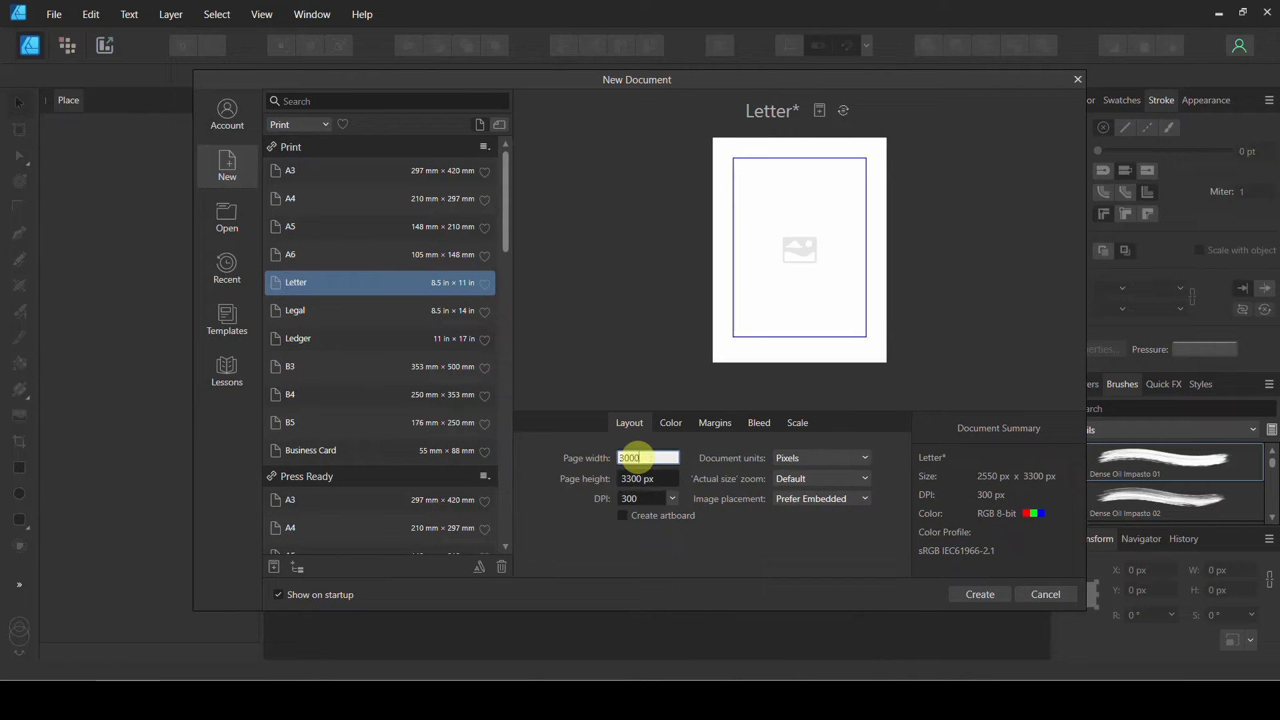
left_click(626, 478)
type("3000")
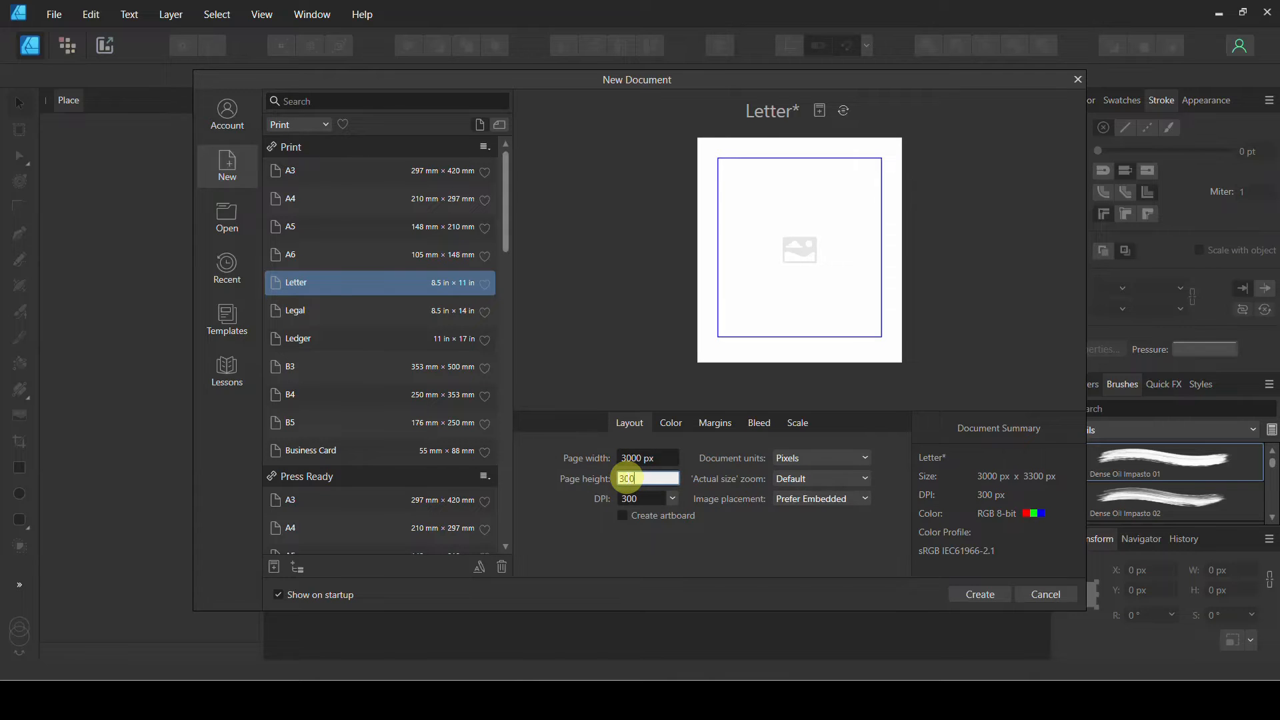
key("Return")
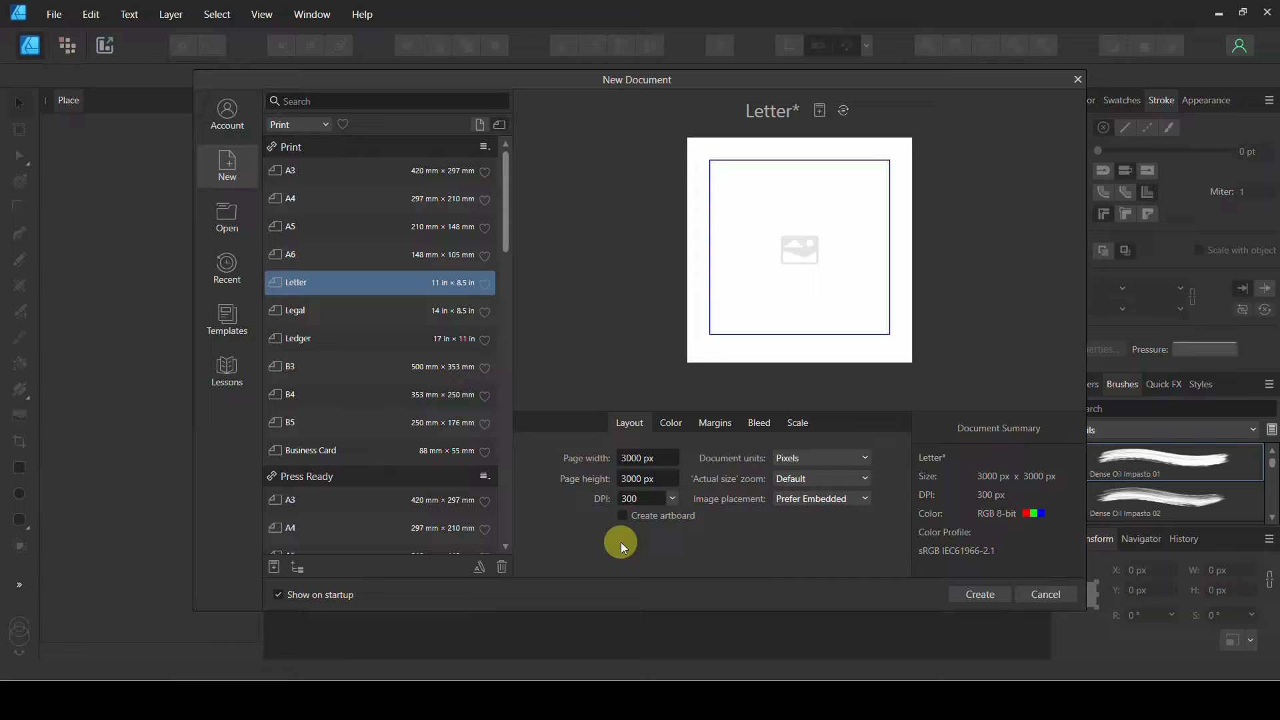
- Enable a transparent background for the new document and create it
left_click(672, 422)
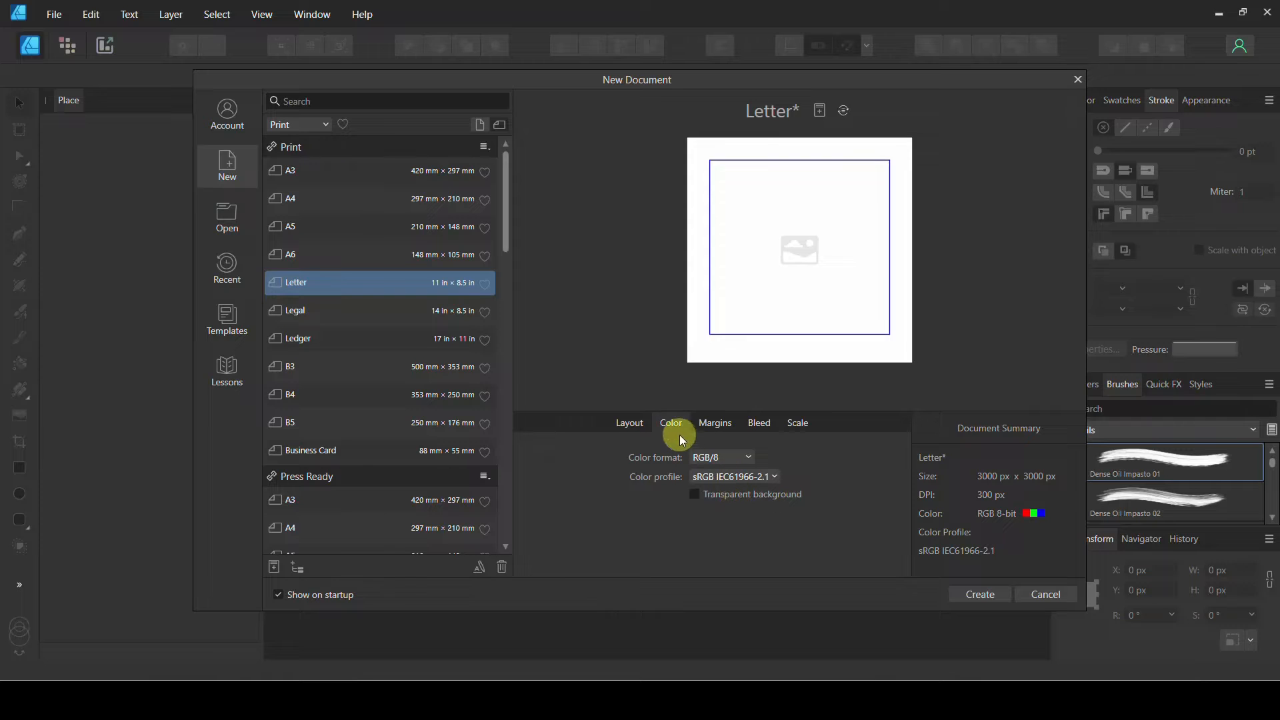
left_click(696, 495)
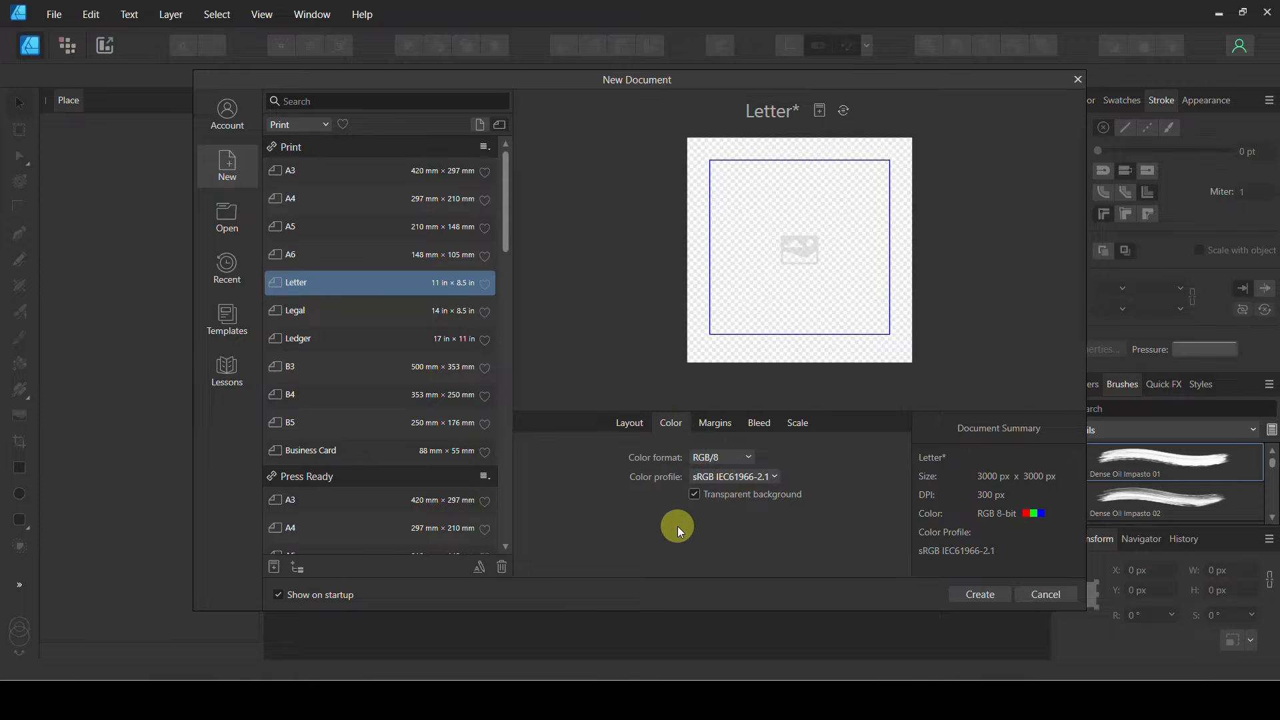
left_click(974, 594)
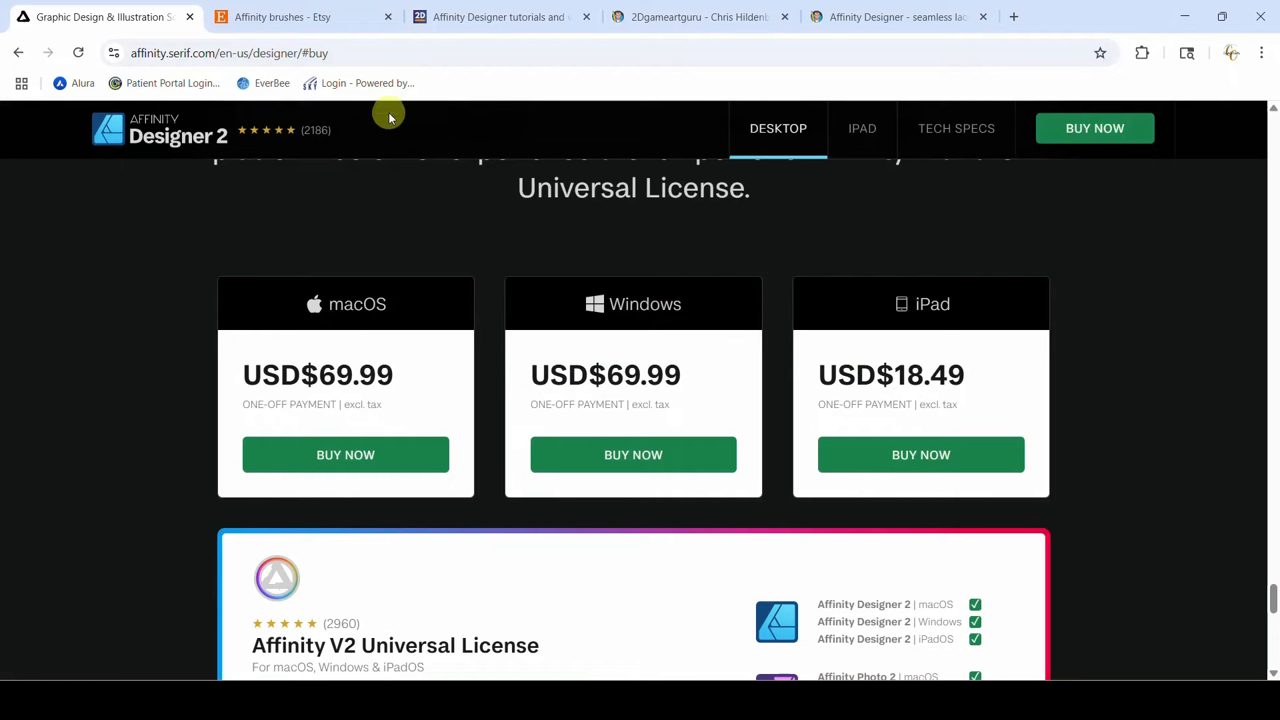
- Switch to the browser and look over the Etsy affinity brushes listings and the 2dgameartguru Affinity Designer tutorials page
left_click(312, 16)
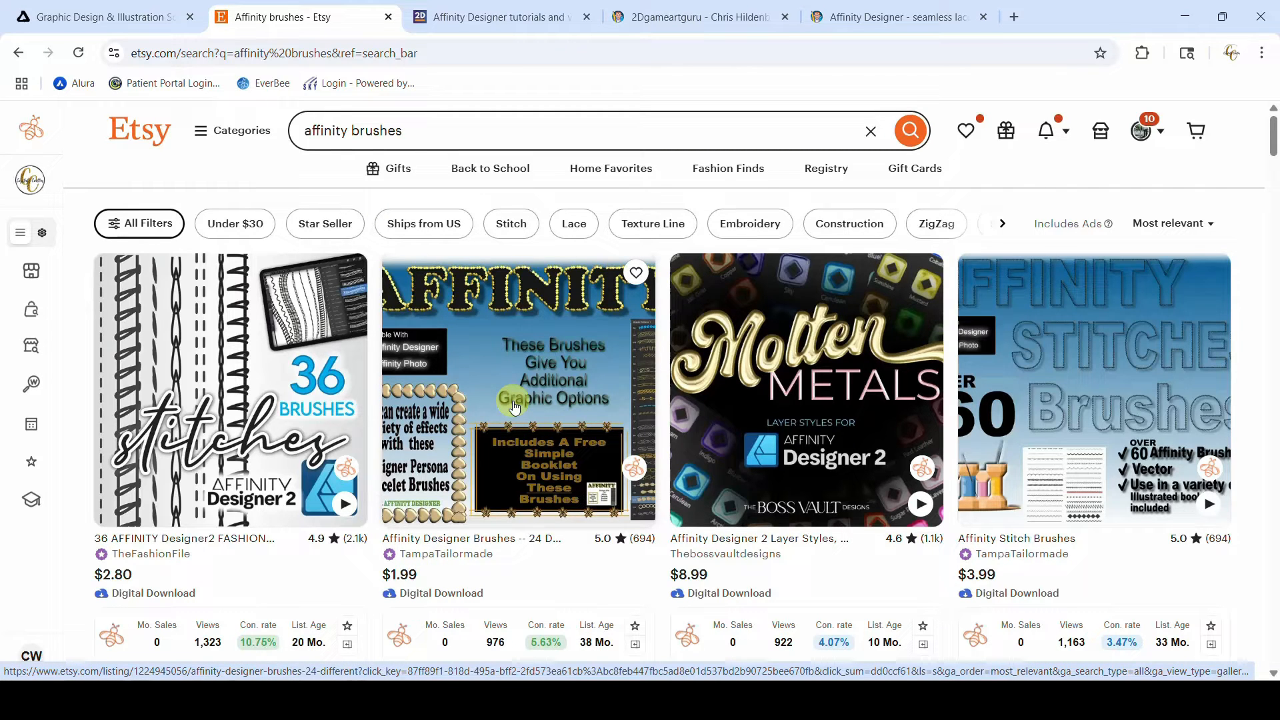
scroll(514, 406, "down", 7)
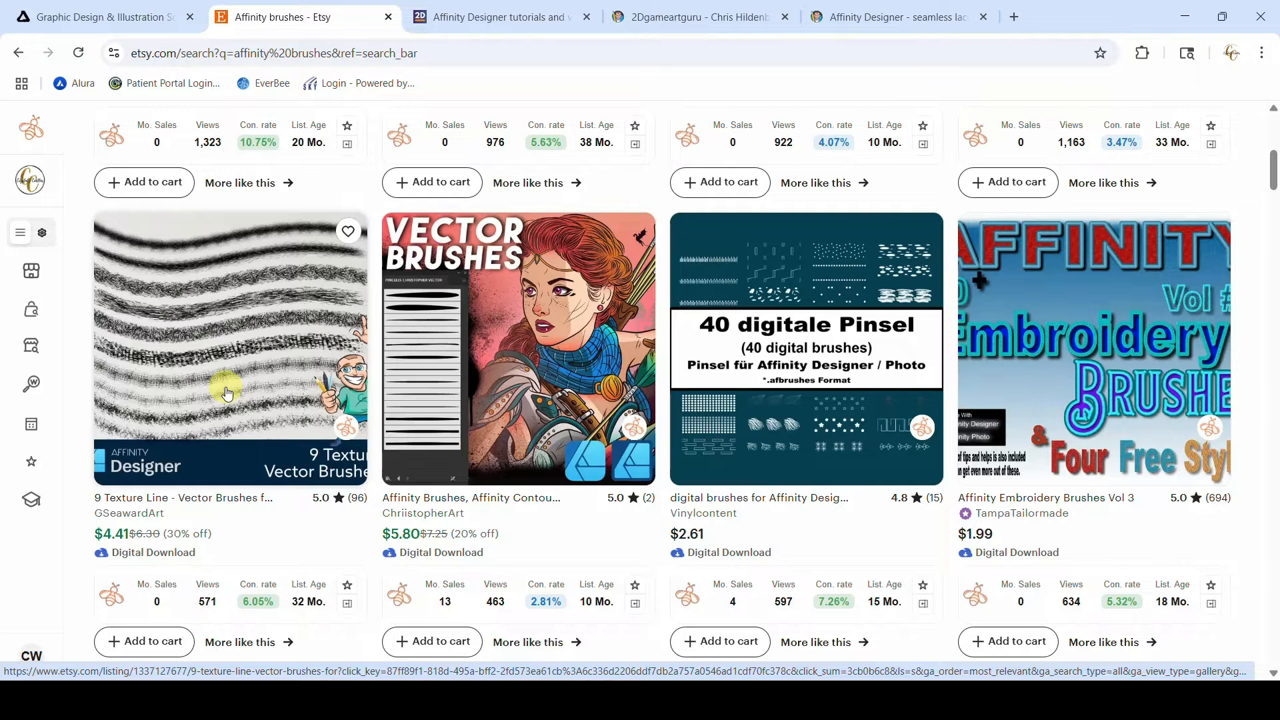
left_click(487, 17)
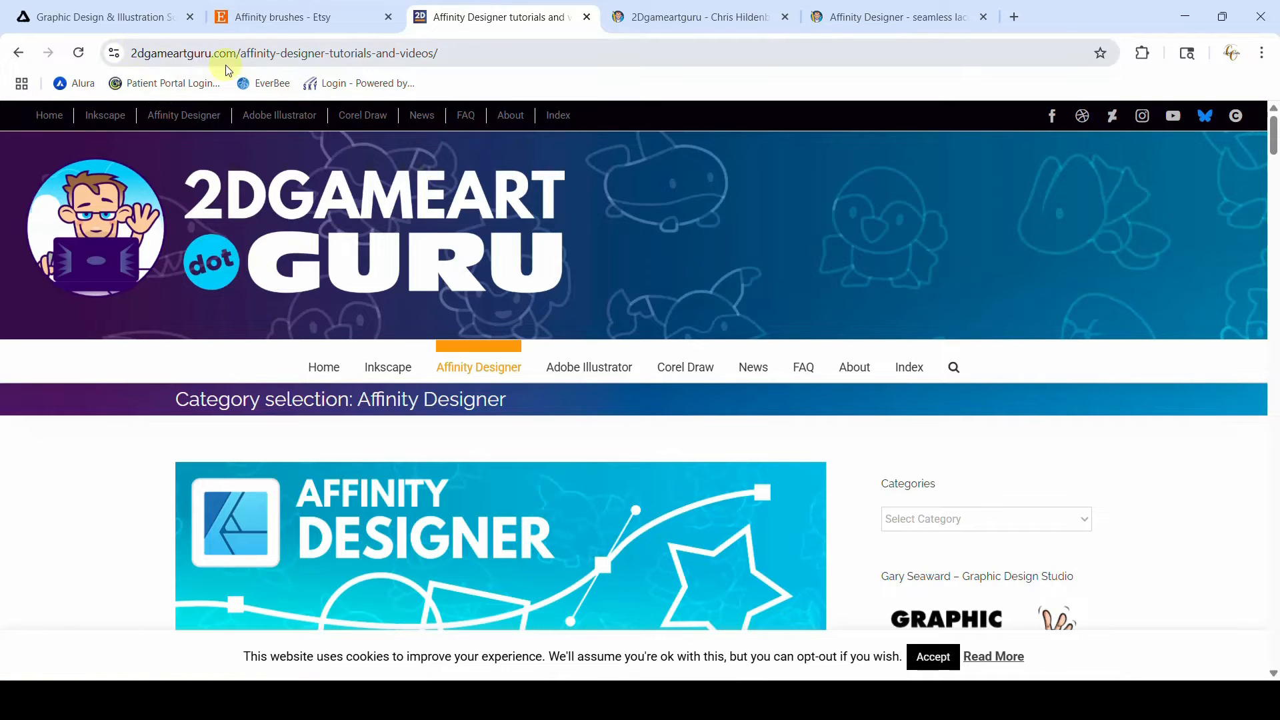
scroll(340, 463, "down", 10)
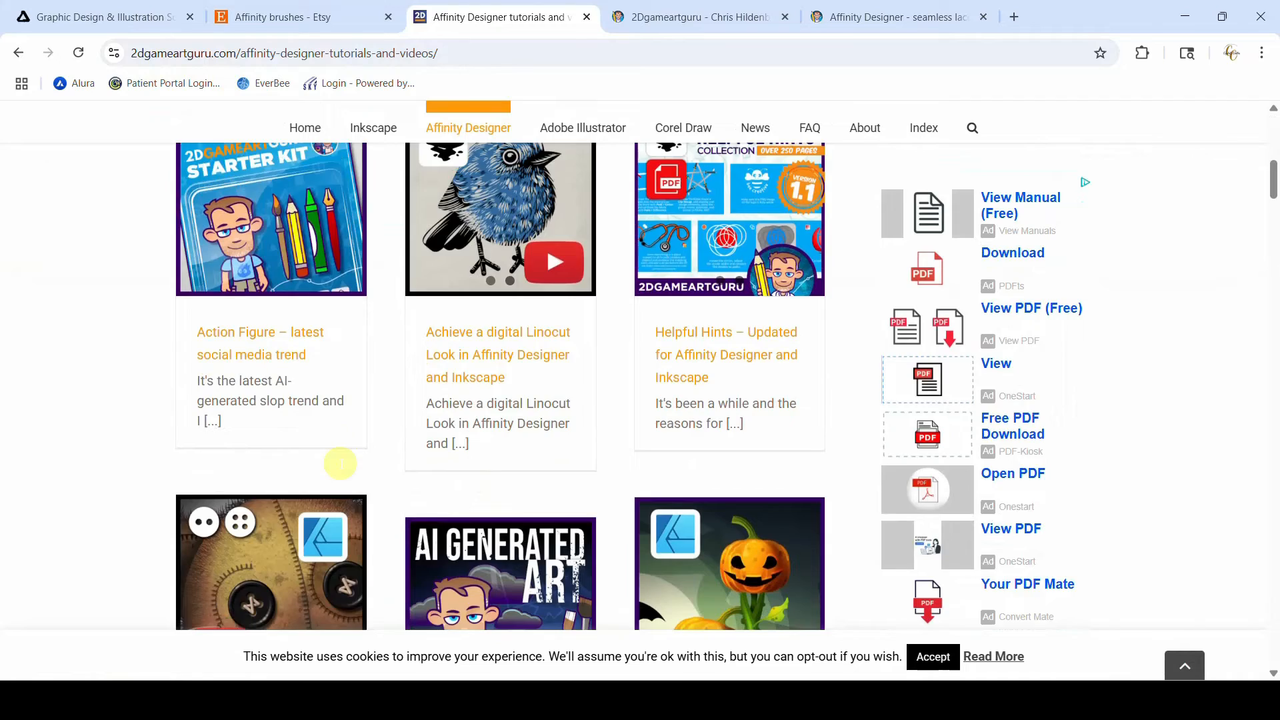
scroll(340, 463, "down", 5)
scroll(336, 462, "up", 15)
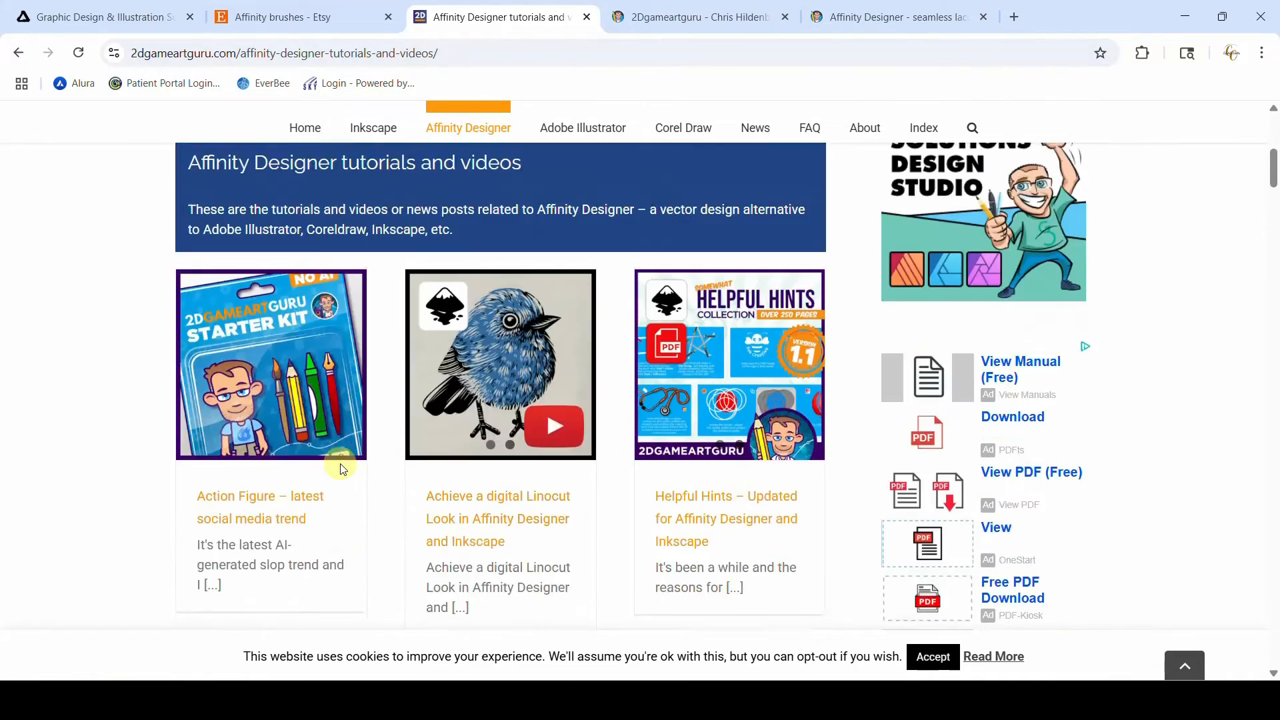
- Browse the Templates & Assets products in the 2Dgameartguru Gumroad store
left_click(677, 17)
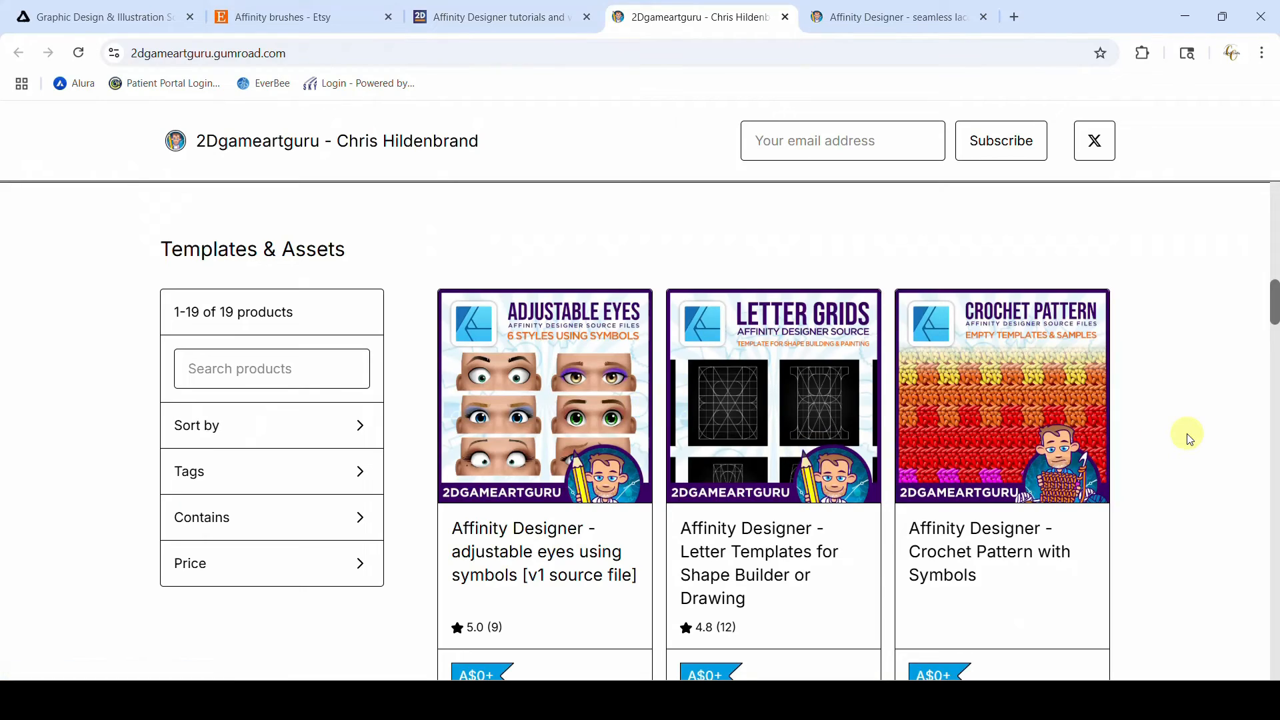
scroll(964, 415, "down", 6)
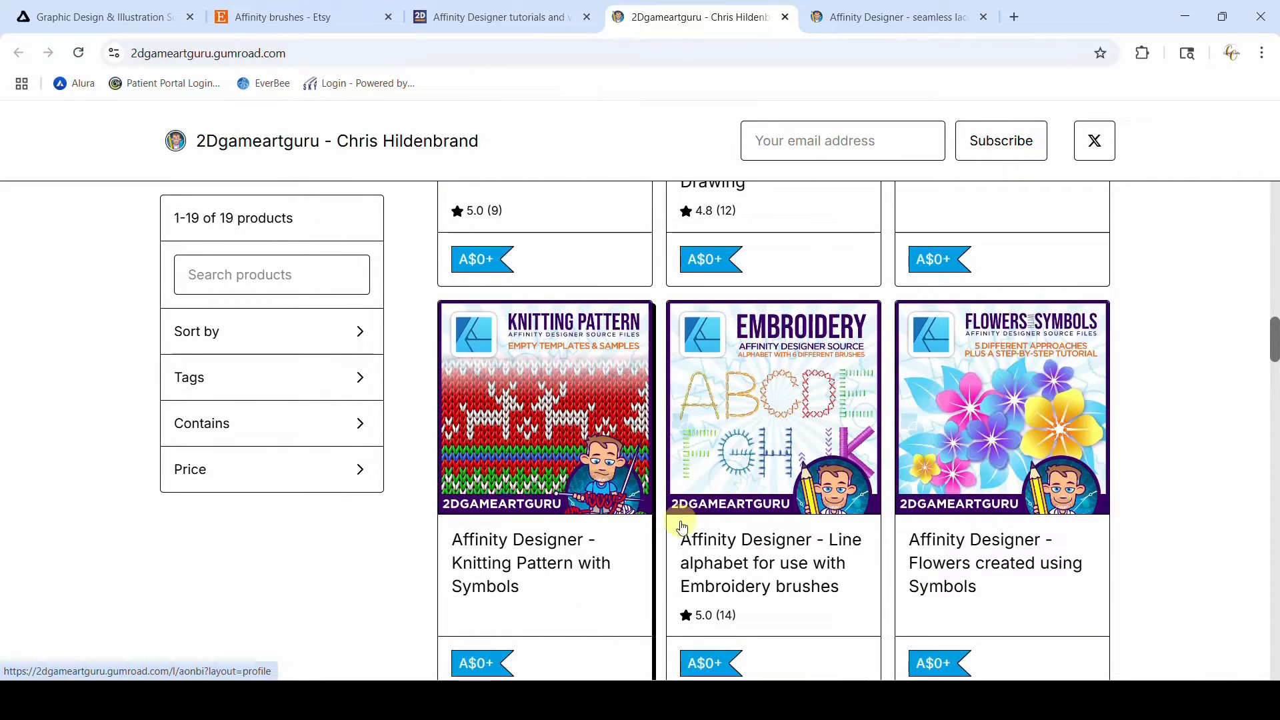
scroll(774, 434, "down", 5)
scroll(773, 432, "down", 2)
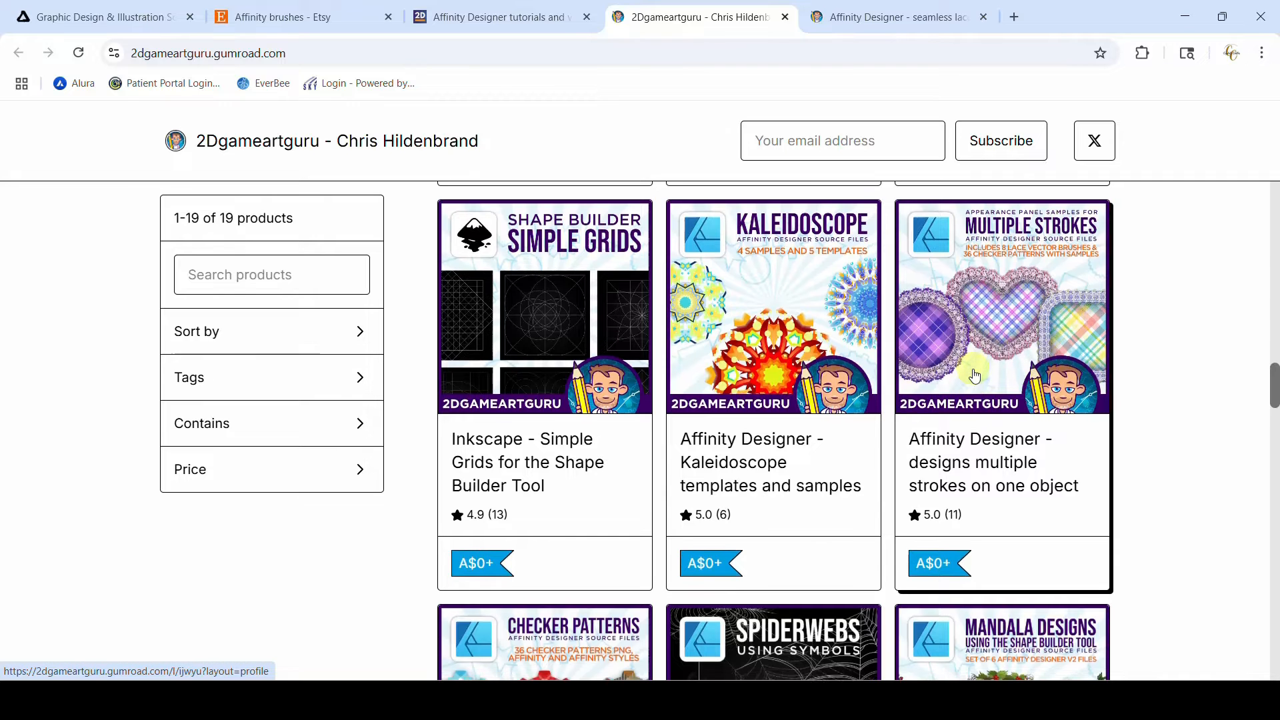
scroll(975, 346, "down", 1)
scroll(975, 325, "down", 6)
scroll(975, 324, "up", 5)
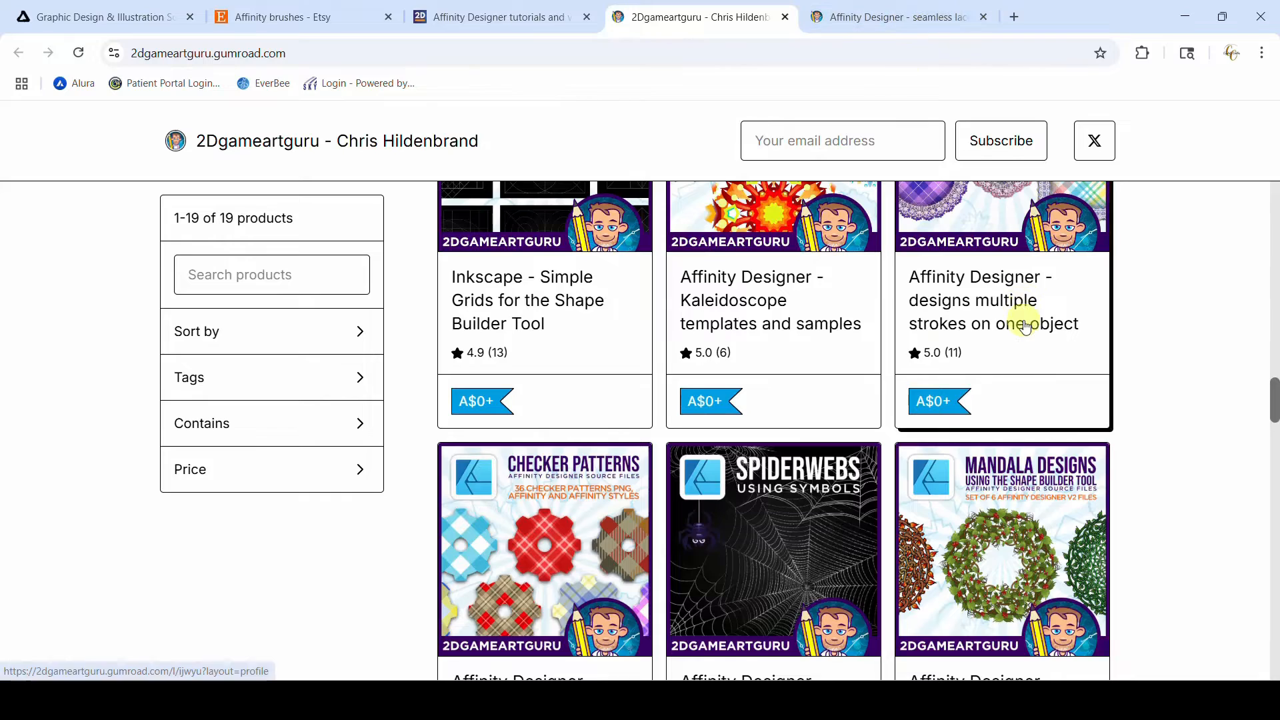
scroll(1021, 324, "up", 2)
- Show the Affinity Designer seamless lace brushes product page on Gumroad and enter 3.99 as the fair price
left_click(877, 18)
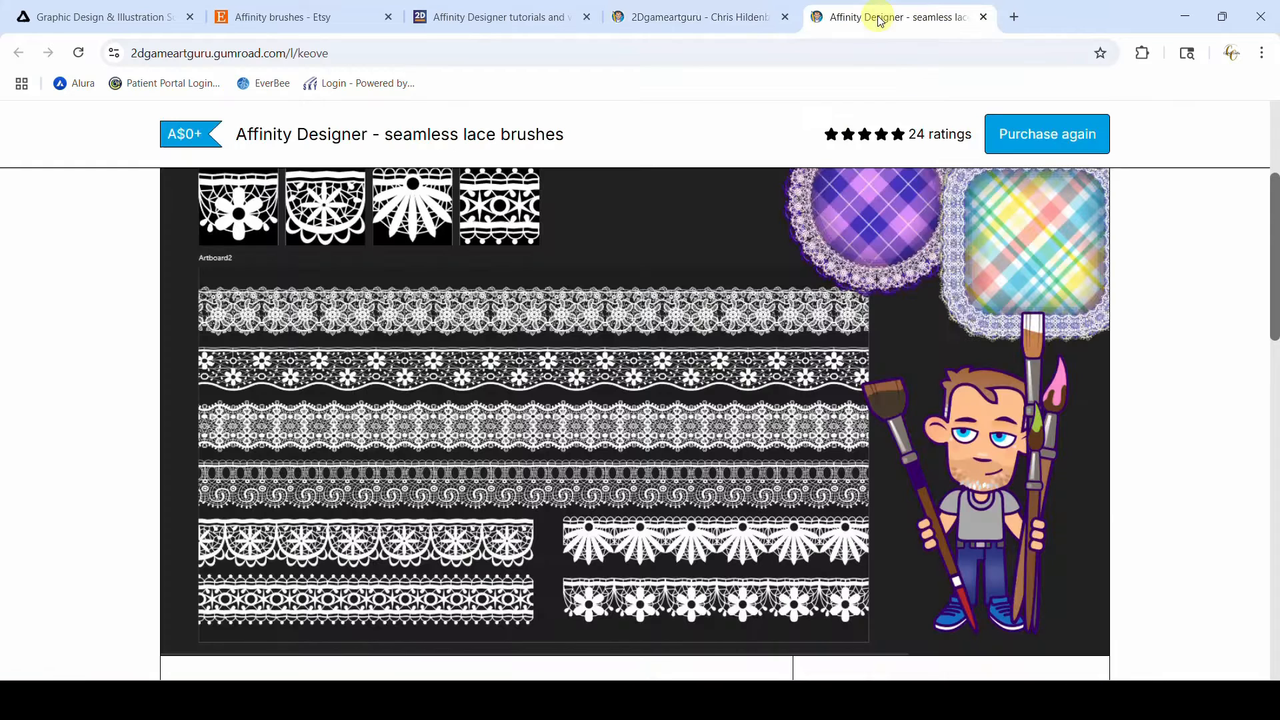
scroll(1179, 370, "up", 4)
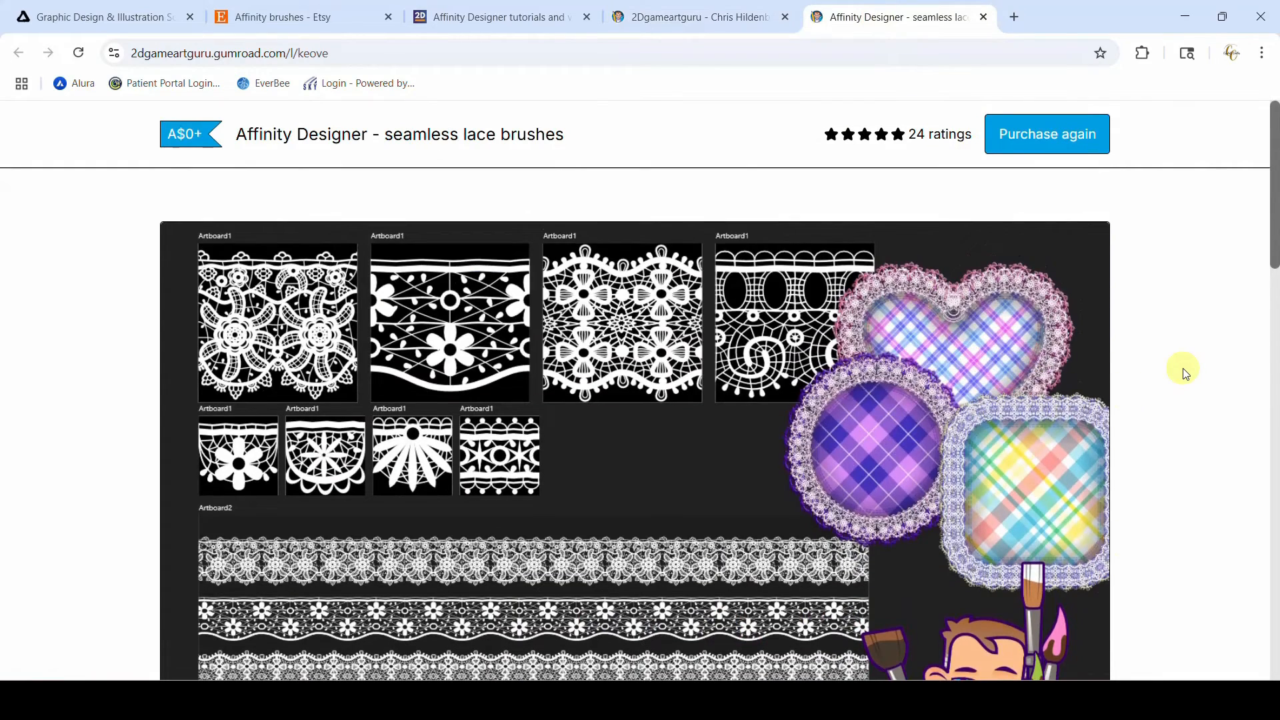
scroll(1181, 372, "down", 6)
scroll(1183, 372, "down", 3)
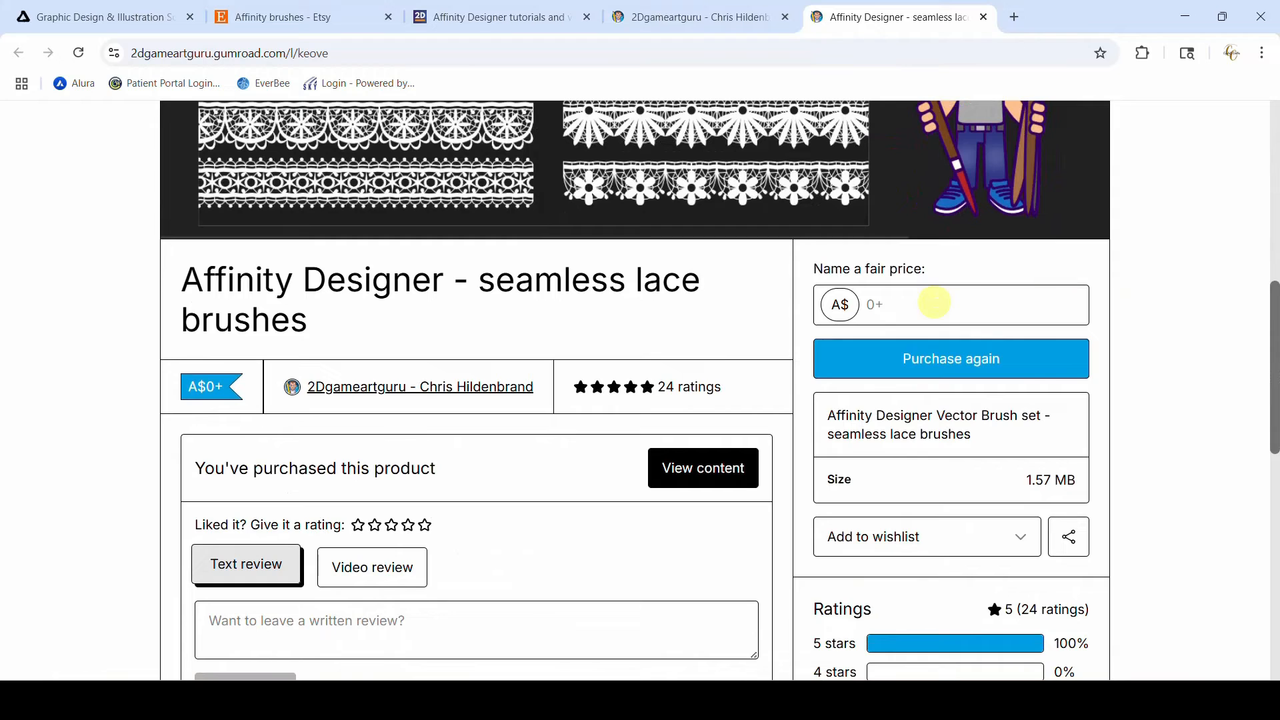
left_click(913, 305)
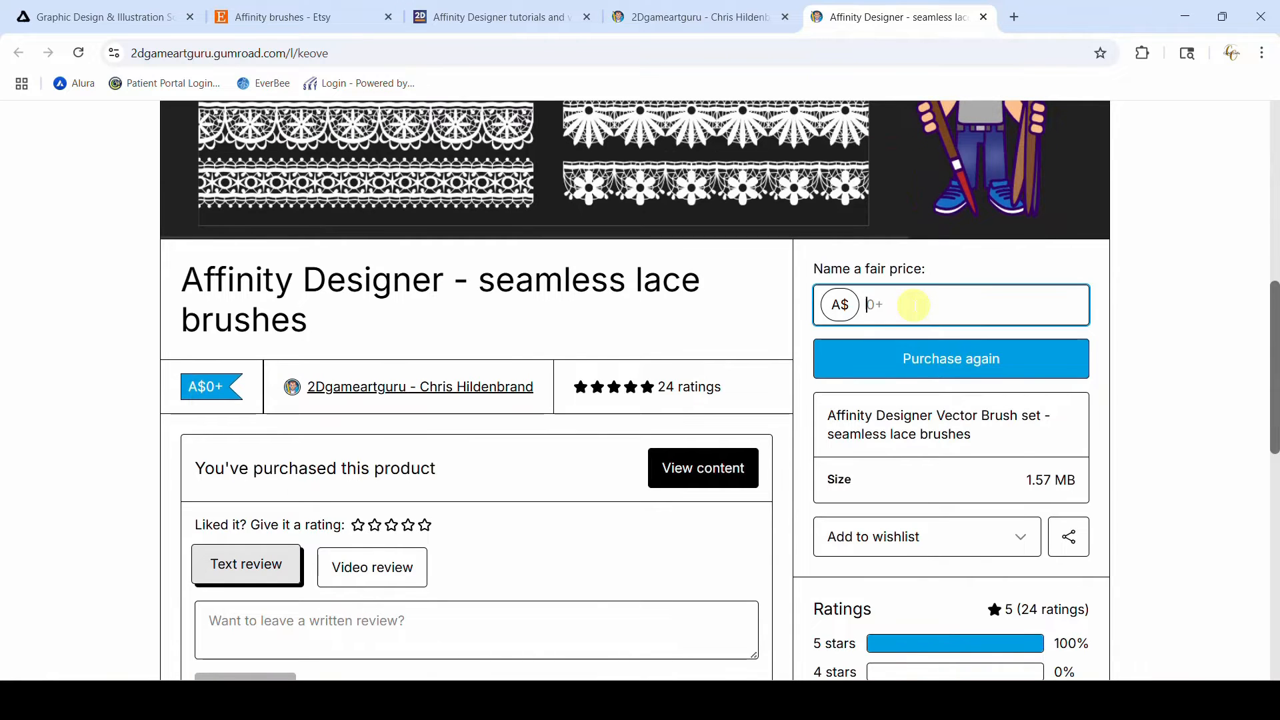
type("3.99")
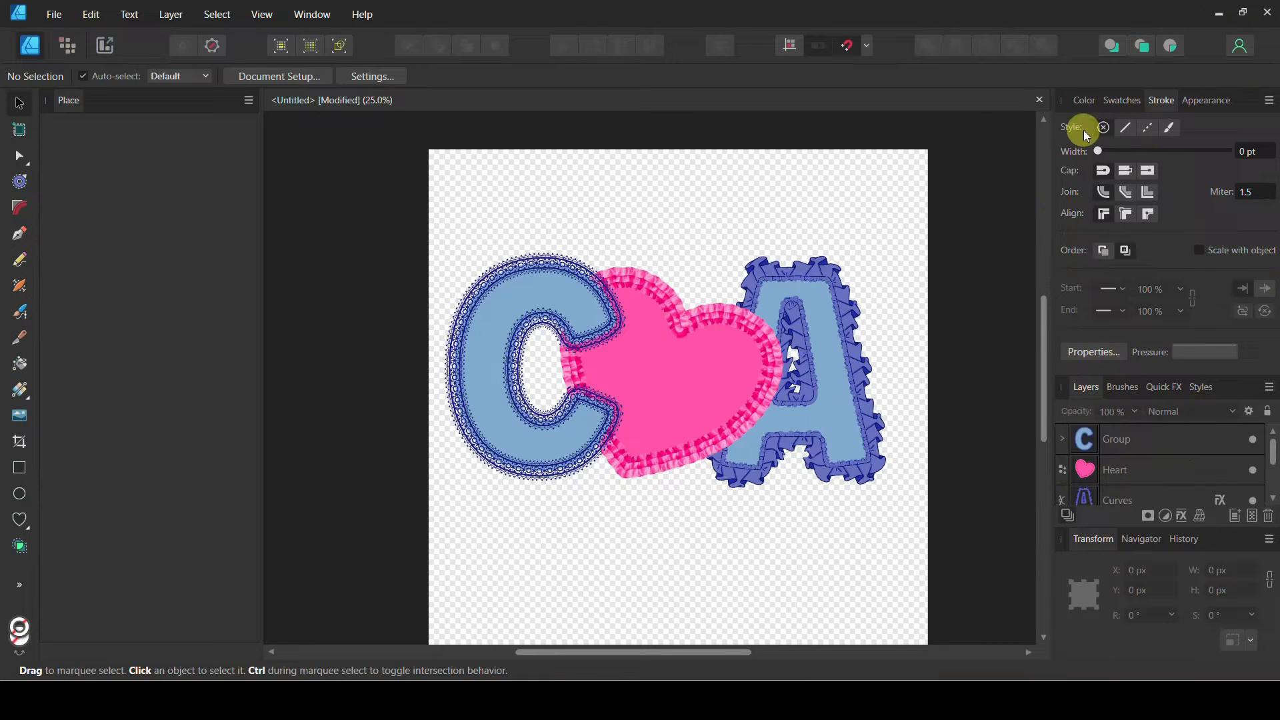
- Look through the Color, Stroke and Appearance settings in Affinity Designer, finishing on the Stroke settings
left_click(1084, 101)
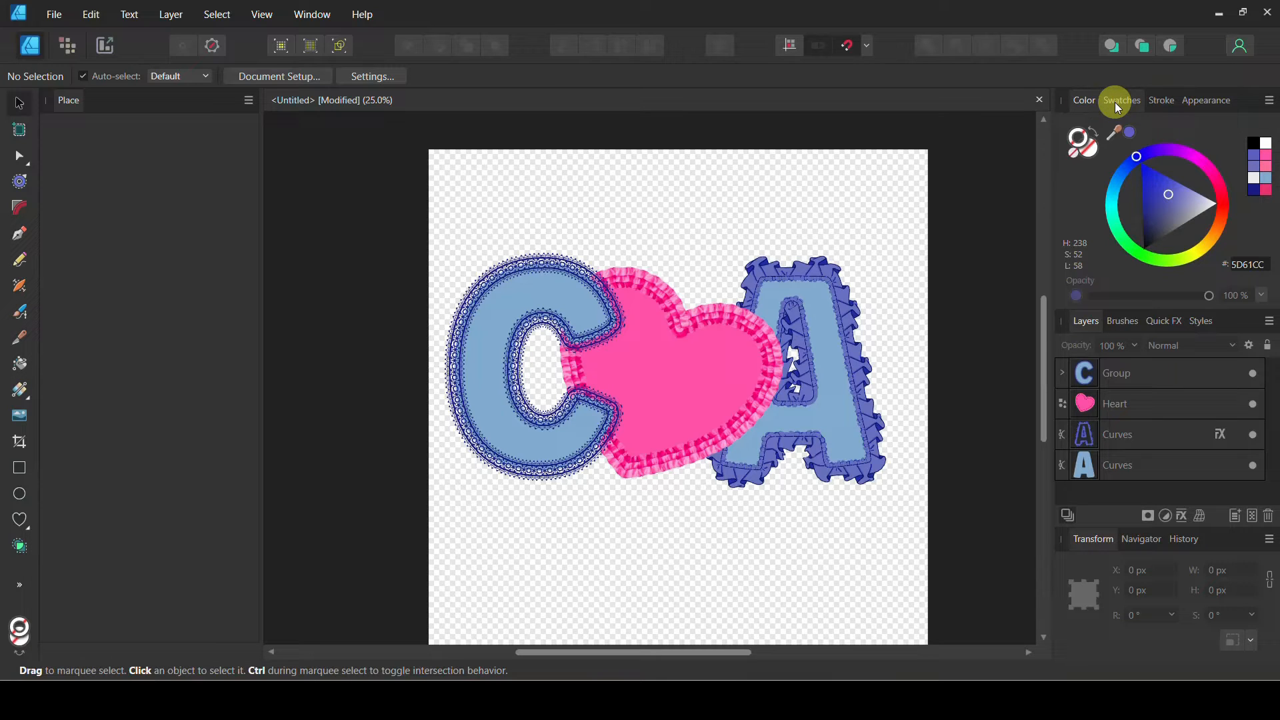
left_click(1158, 100)
left_click(1199, 98)
left_click(1156, 107)
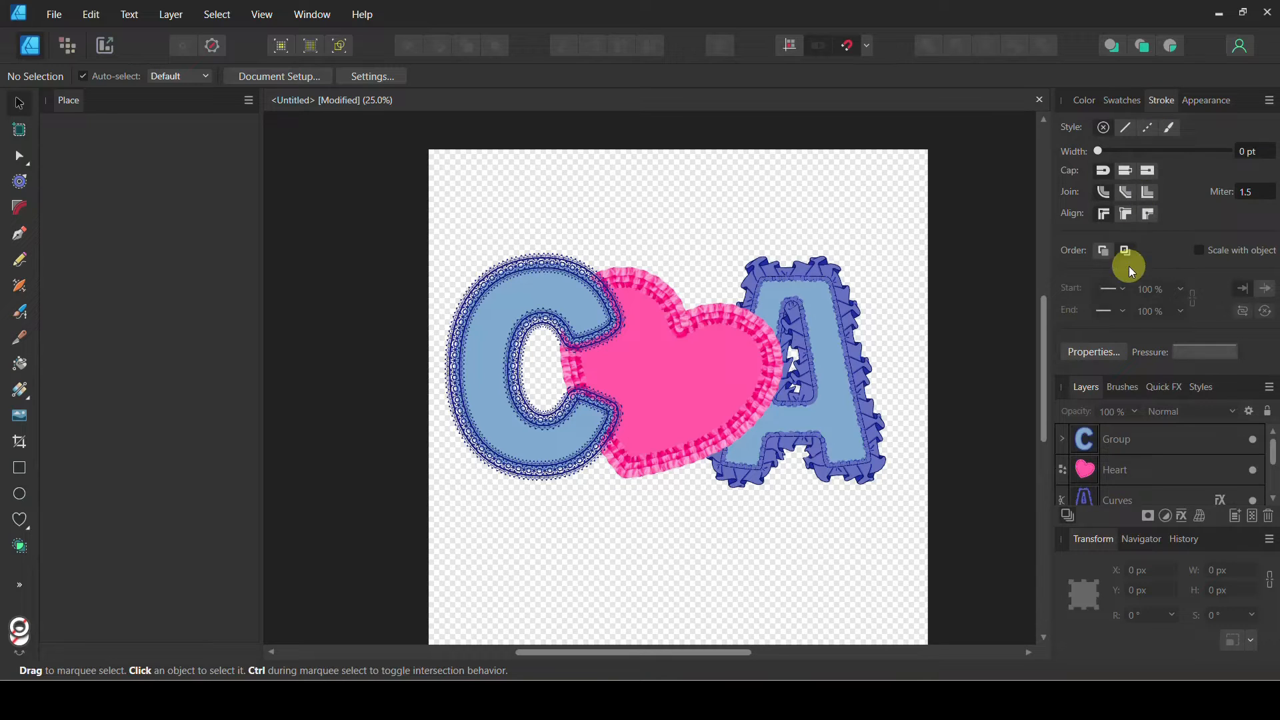
- Show the brush library with its import option, and check the RufflesVol1 brush file on the desktop
left_click(1122, 389)
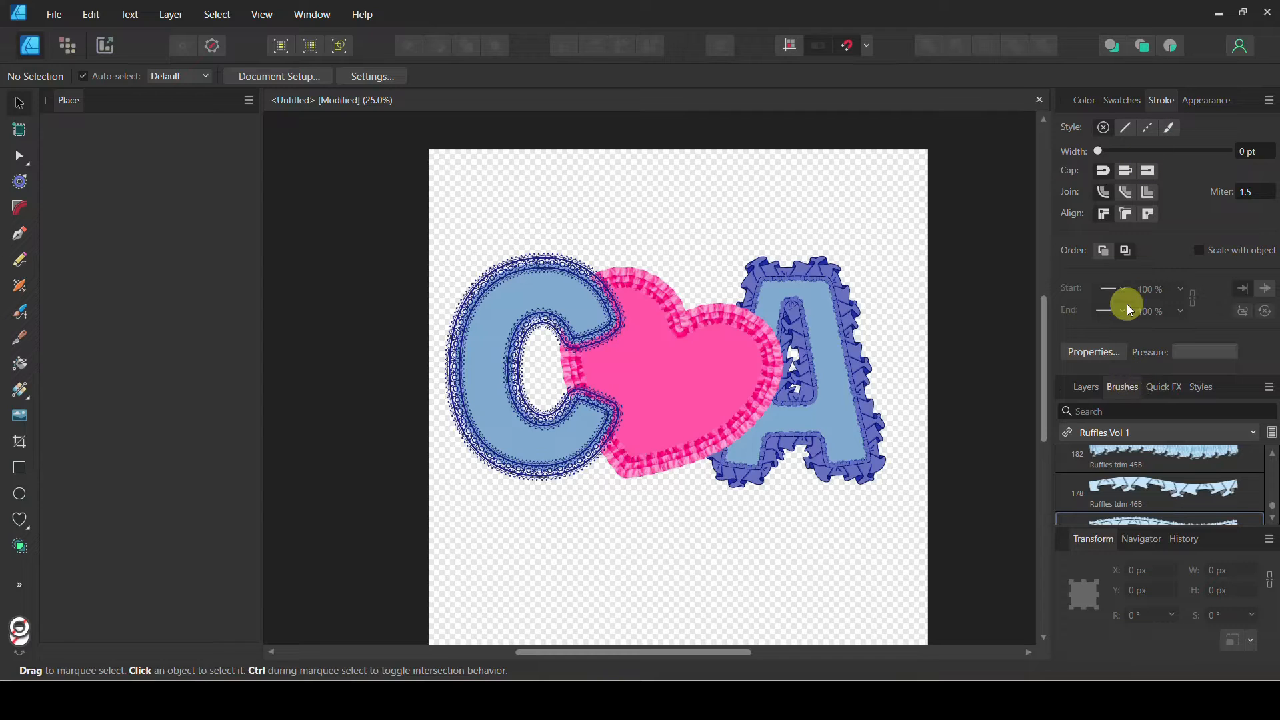
left_click(1270, 388)
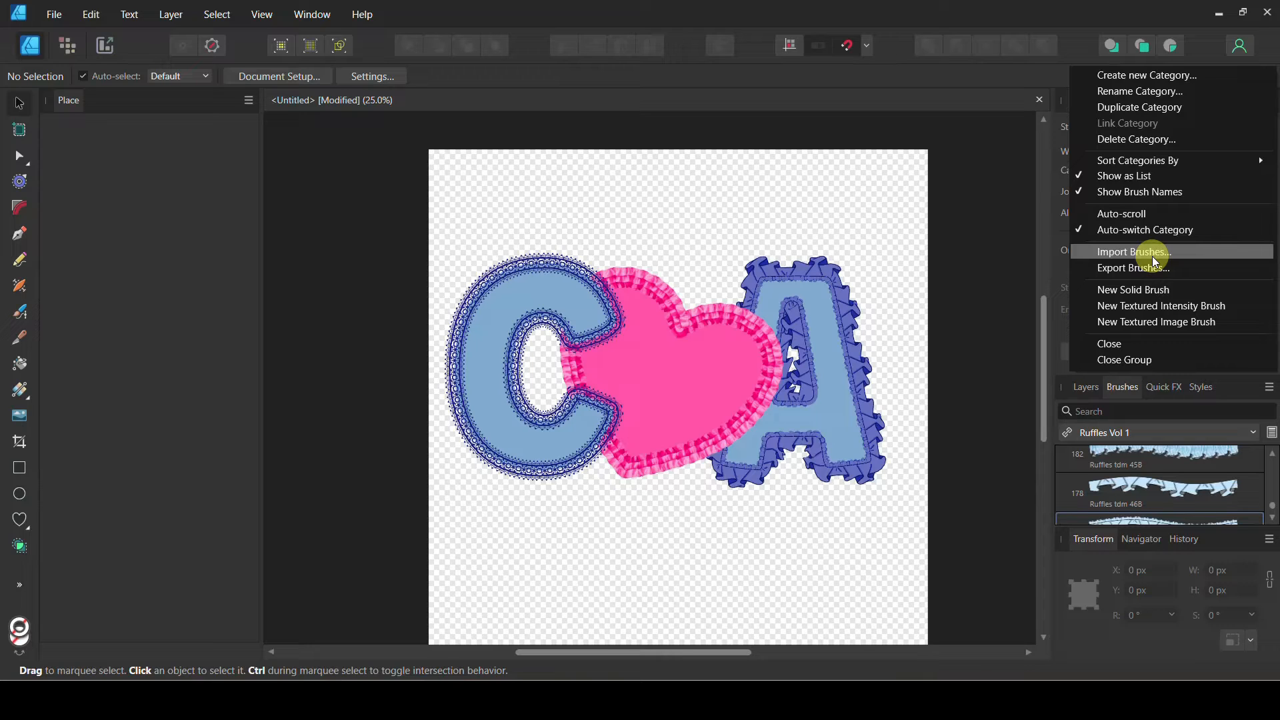
left_click(1220, 12)
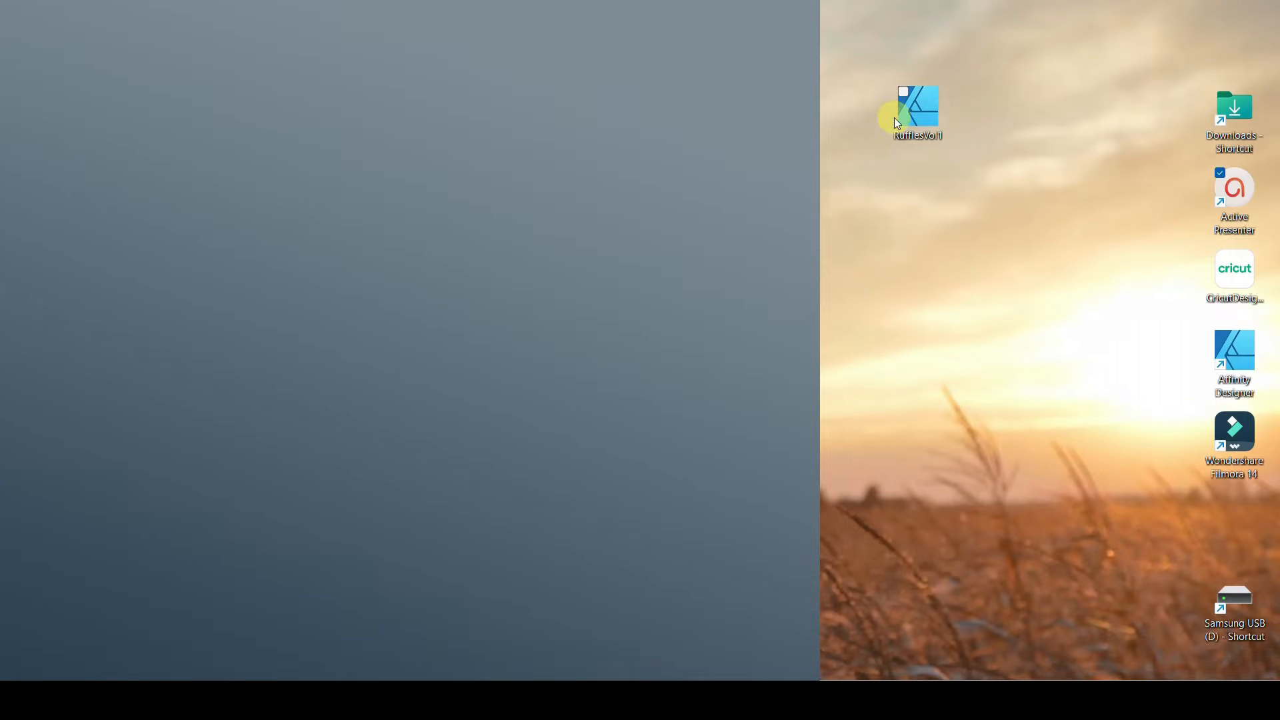
left_click(864, 694)
- Start Import Brushes, look for the RufflesVol1 file in the Desktop folder, and close the file chooser without importing
left_click(1267, 387)
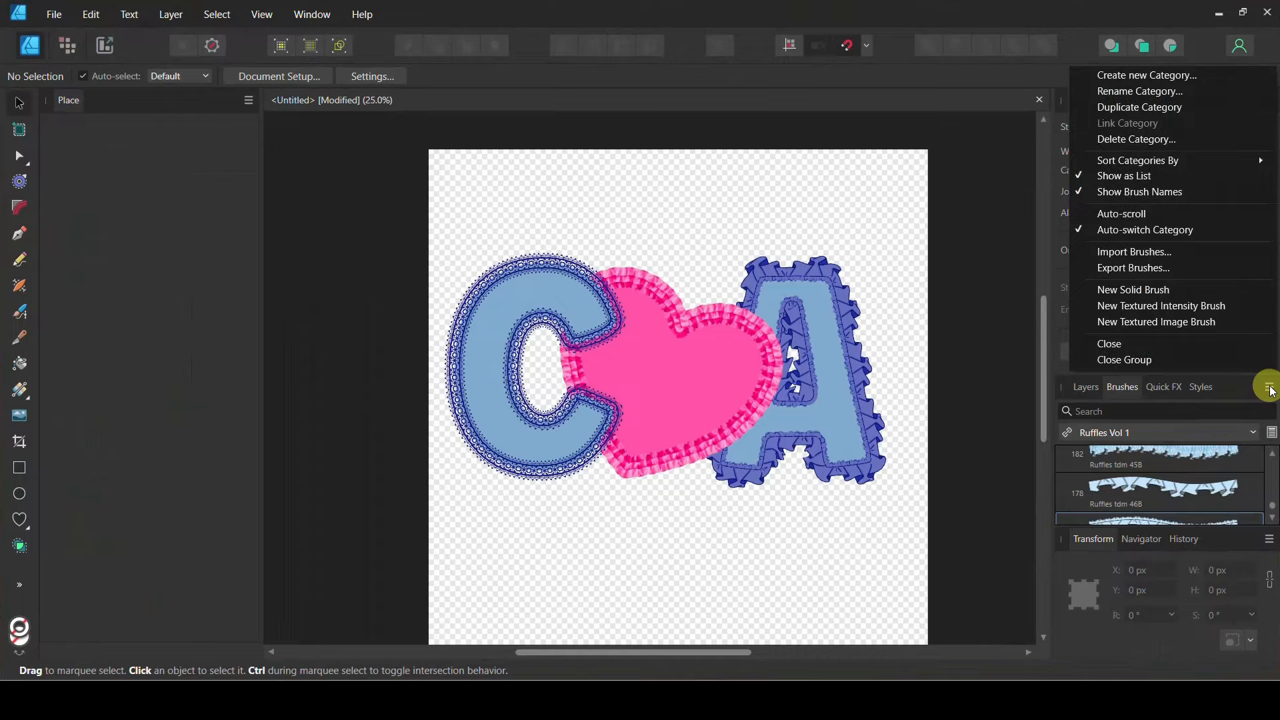
left_click(1133, 253)
scroll(271, 235, "down", 8)
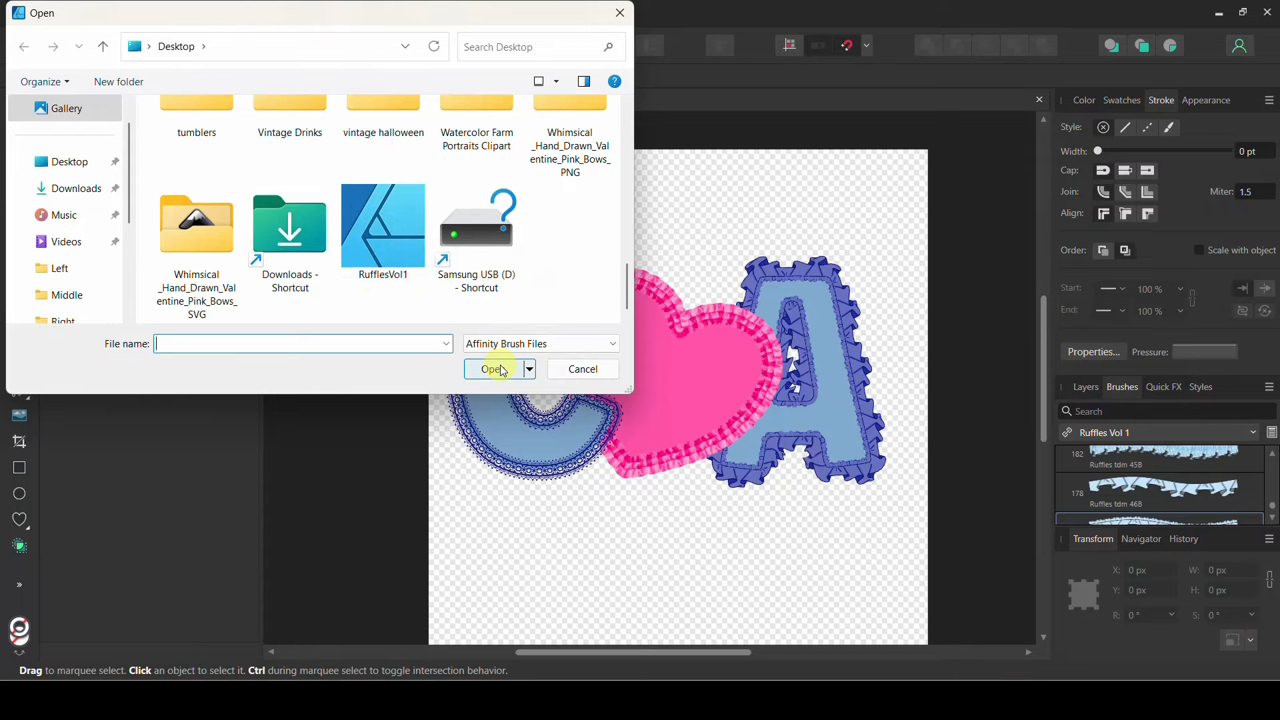
left_click(621, 13)
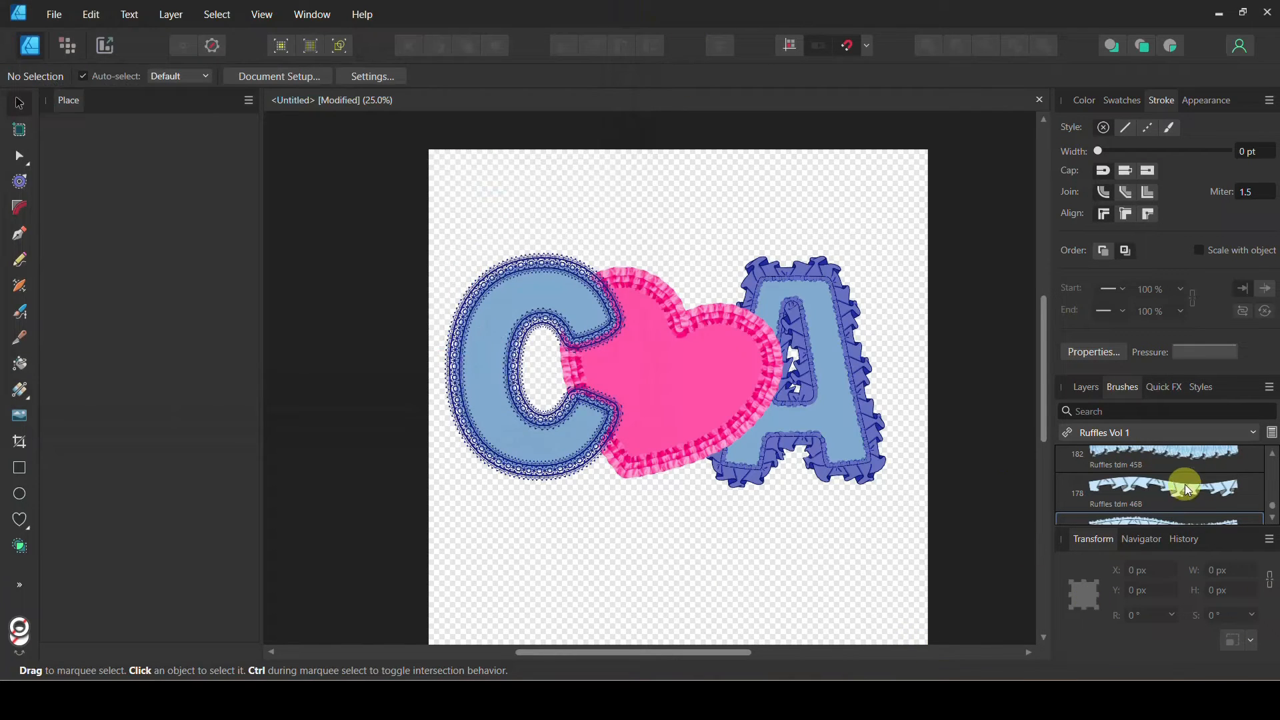
- Browse the Ruffles Vol 1 brushes and look through the list of installed brush categories
scroll(1173, 480, "up", 5)
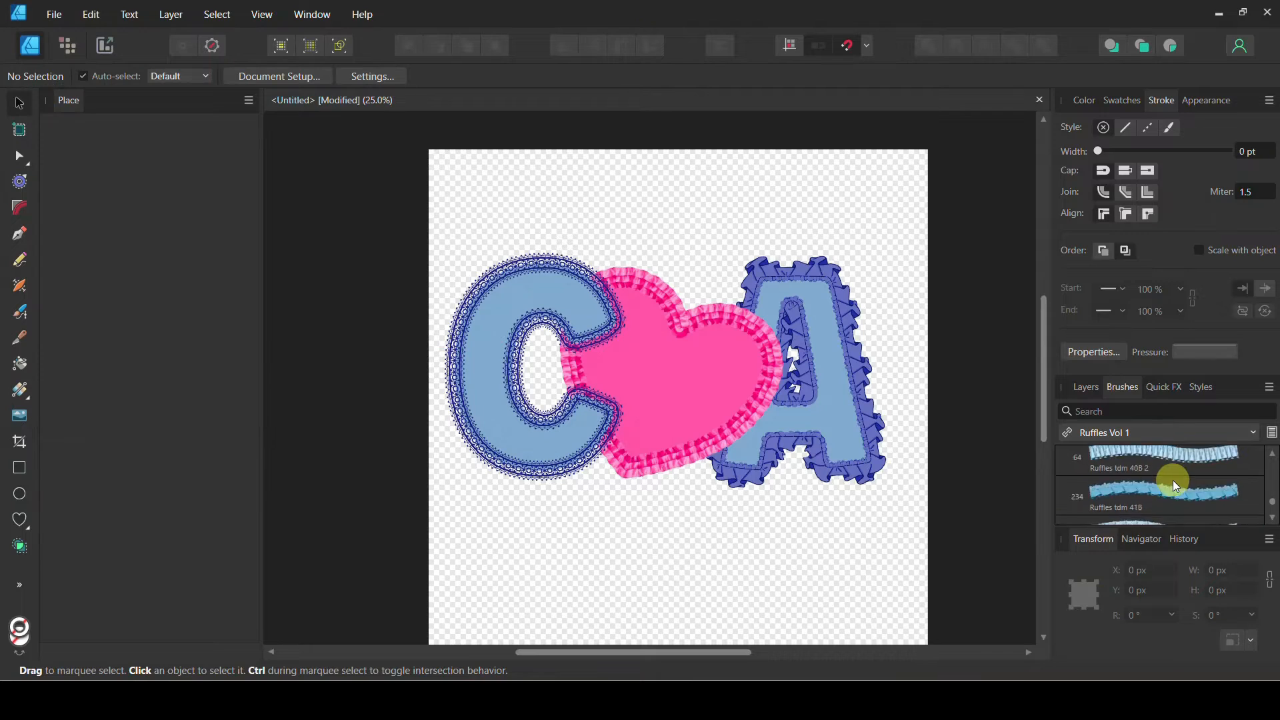
scroll(1173, 476, "up", 3)
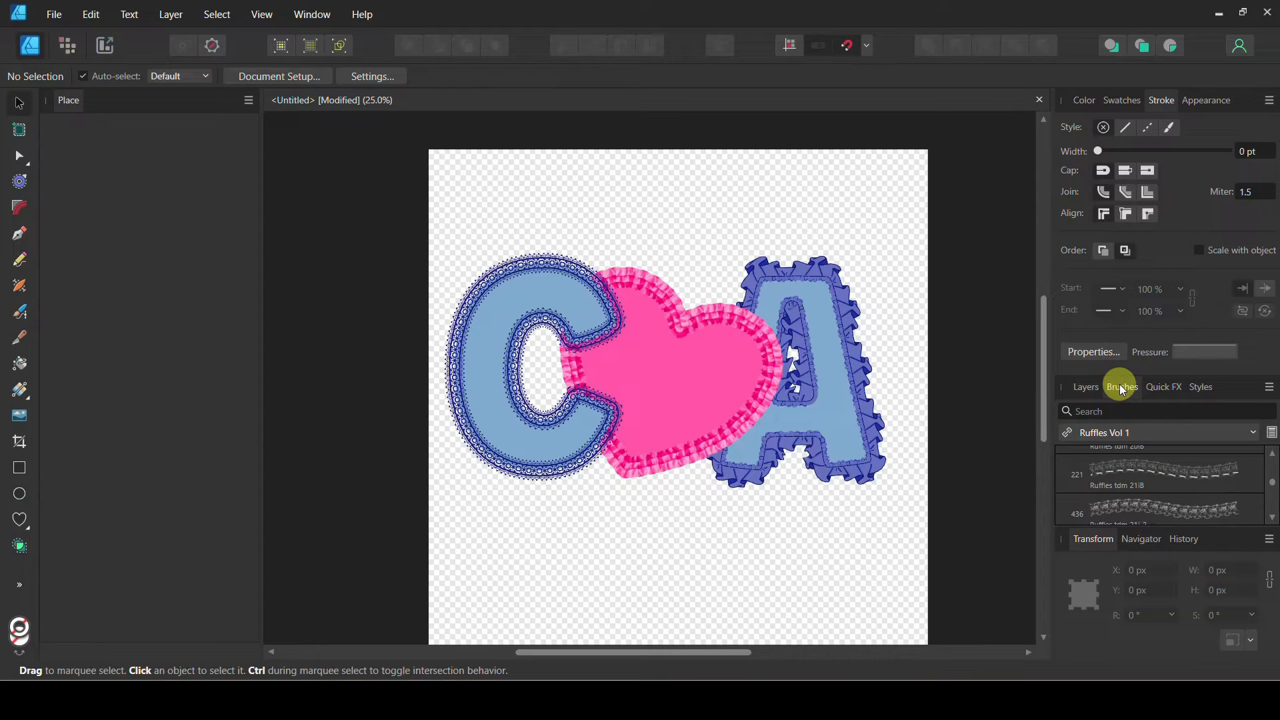
left_click(1126, 434)
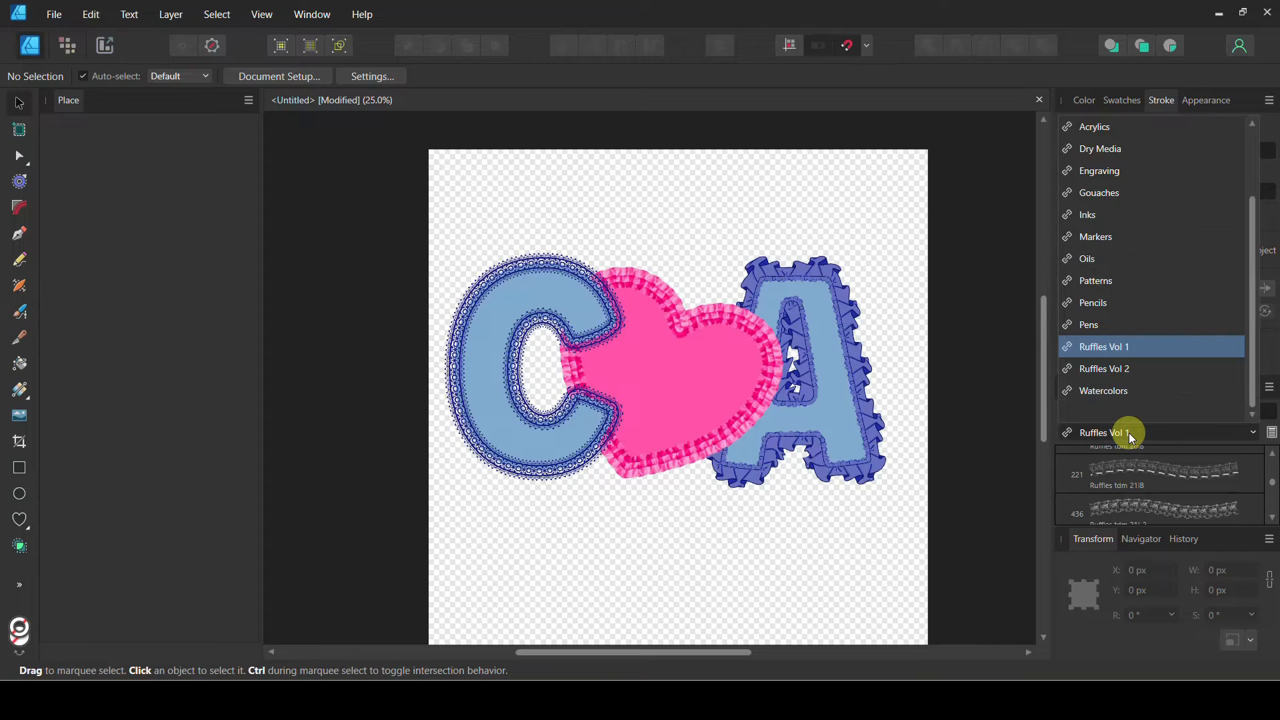
scroll(1154, 324, "down", 2)
scroll(1154, 324, "up", 2)
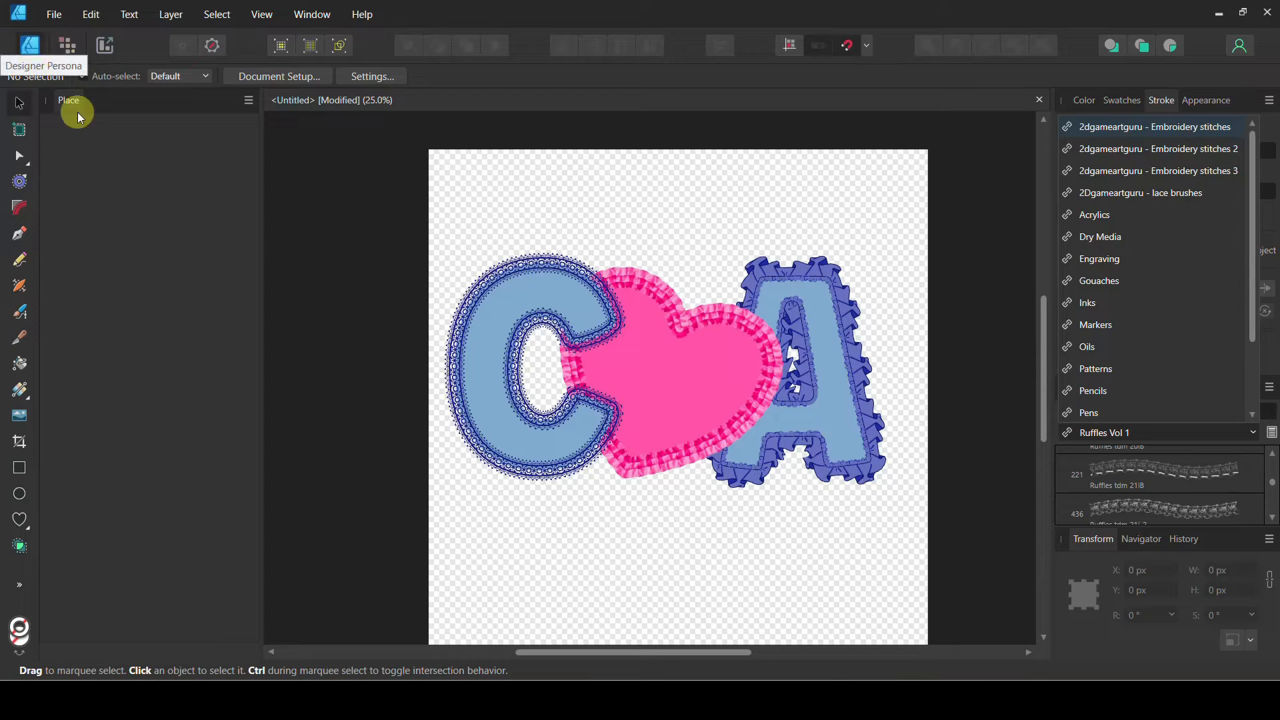
scroll(1062, 420, "down", 2)
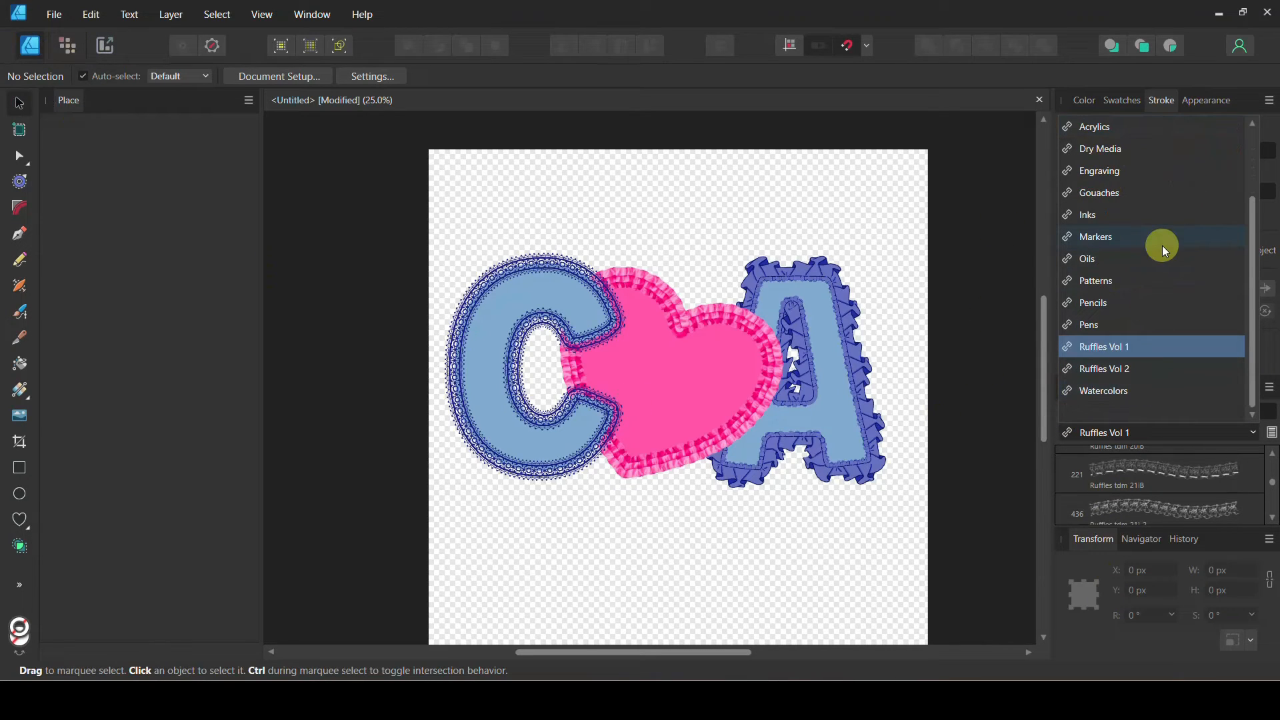
scroll(1163, 246, "up", 2)
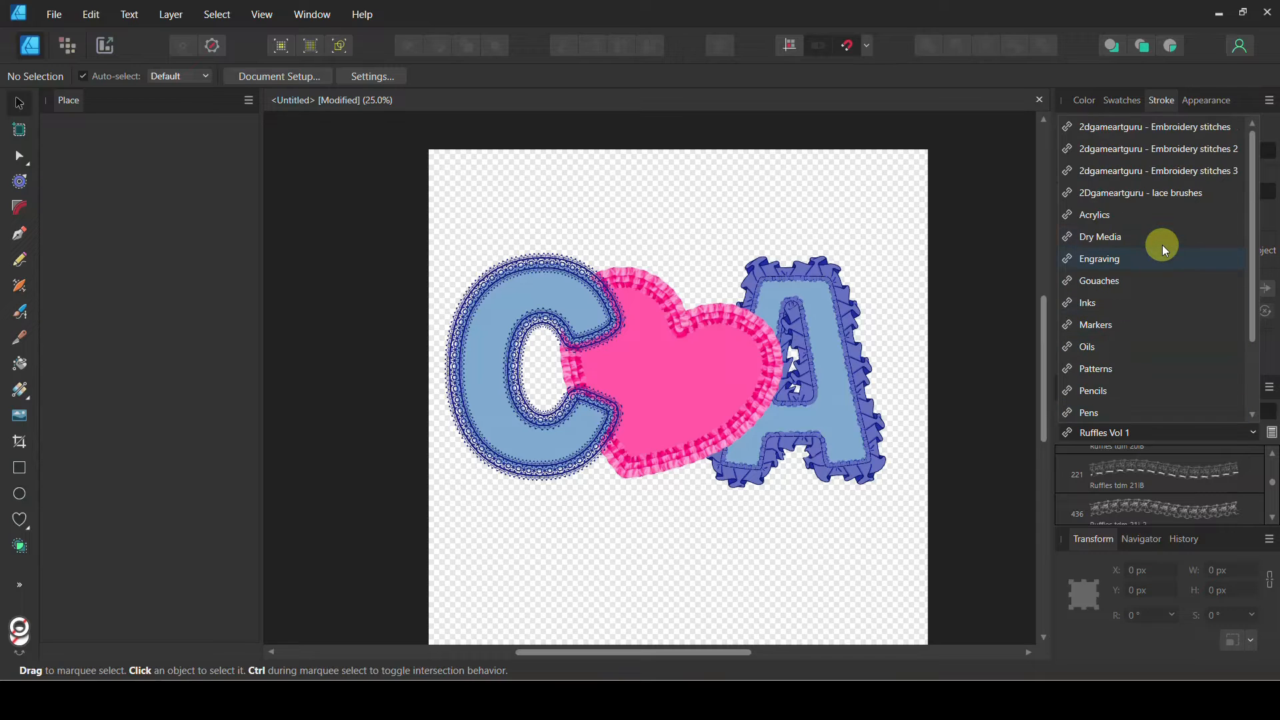
- View the built-in Acrylics and Dry Media brush sets and compare them with the other brush categories available
left_click(1145, 217)
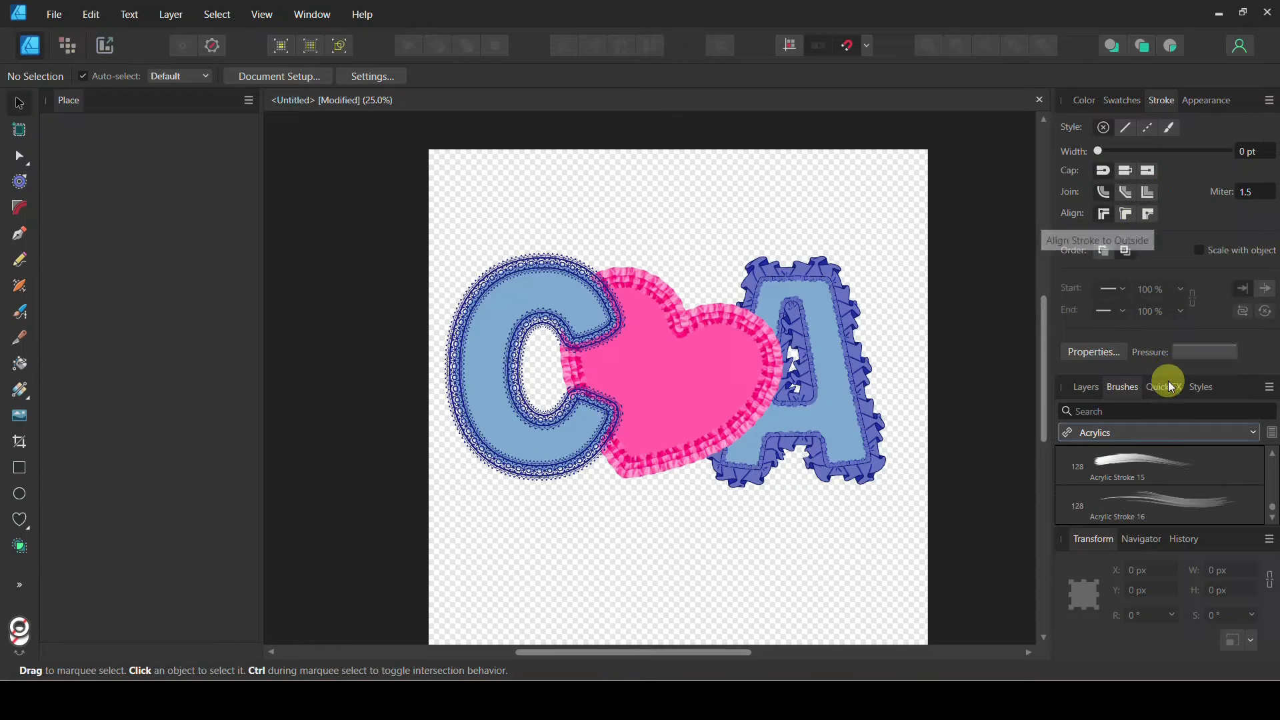
scroll(1171, 477, "up", 5)
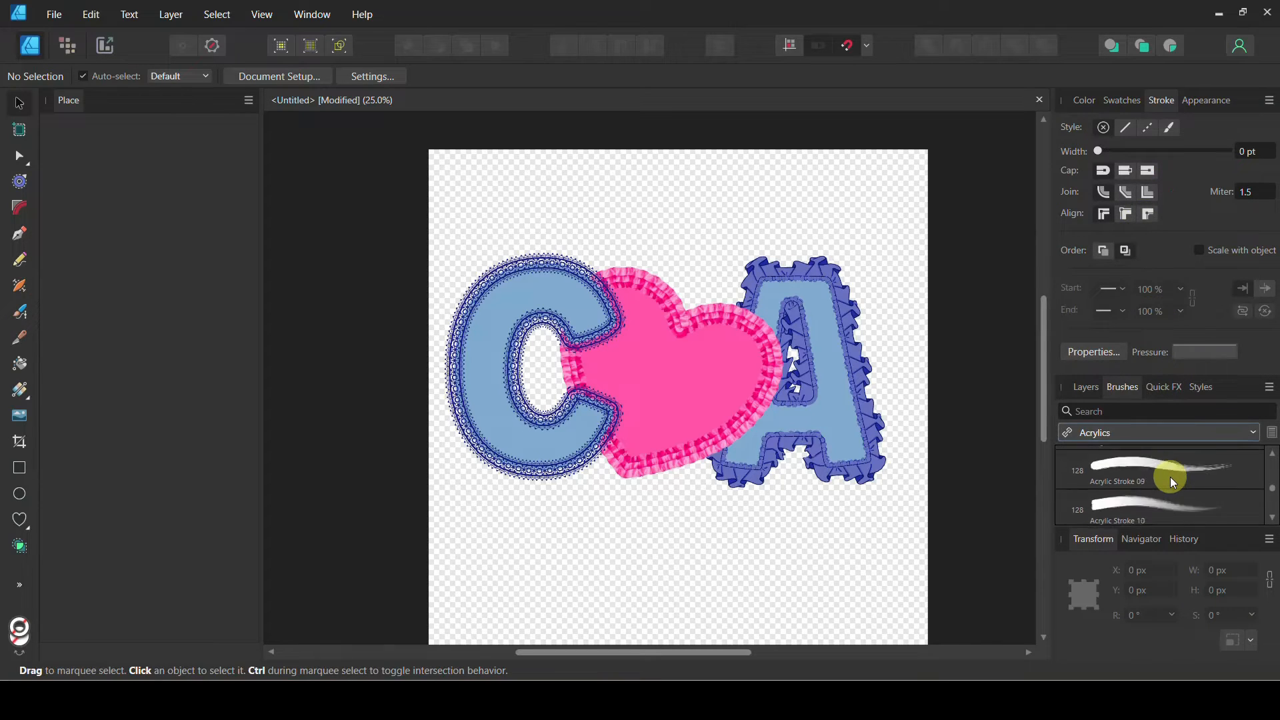
left_click(1163, 435)
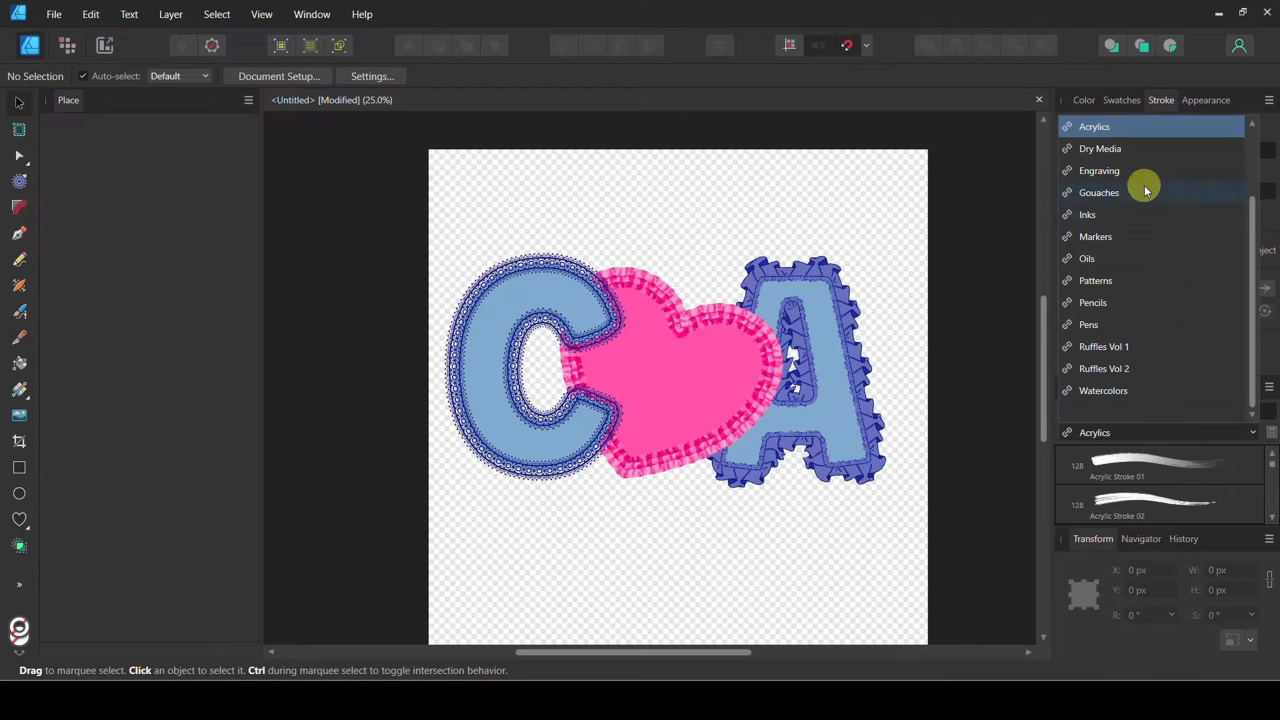
left_click(1129, 150)
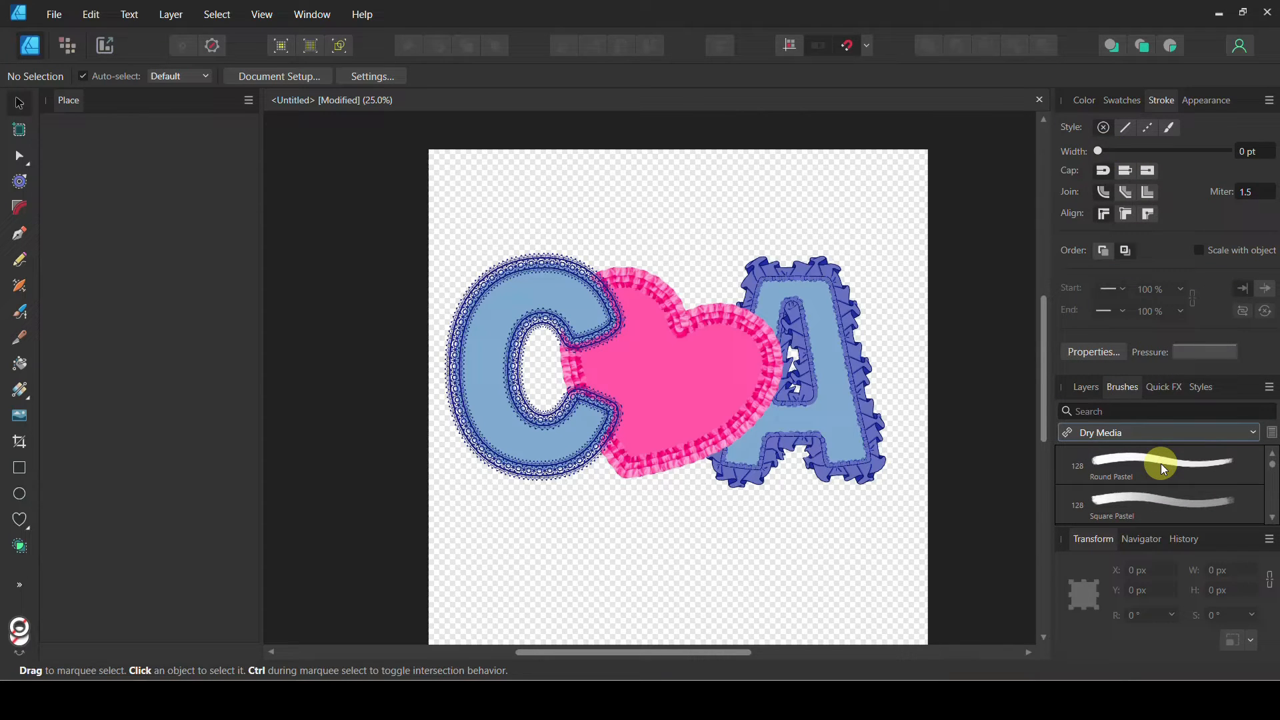
left_click(1142, 432)
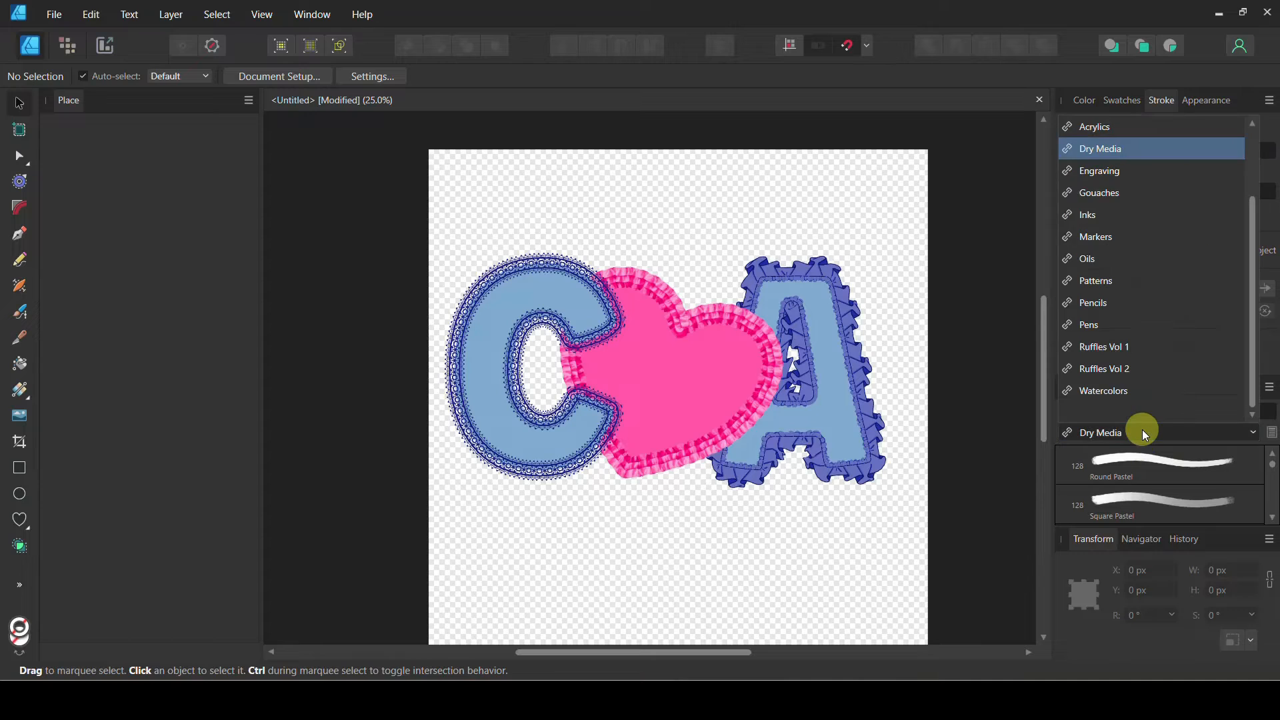
scroll(1143, 291, "up", 2)
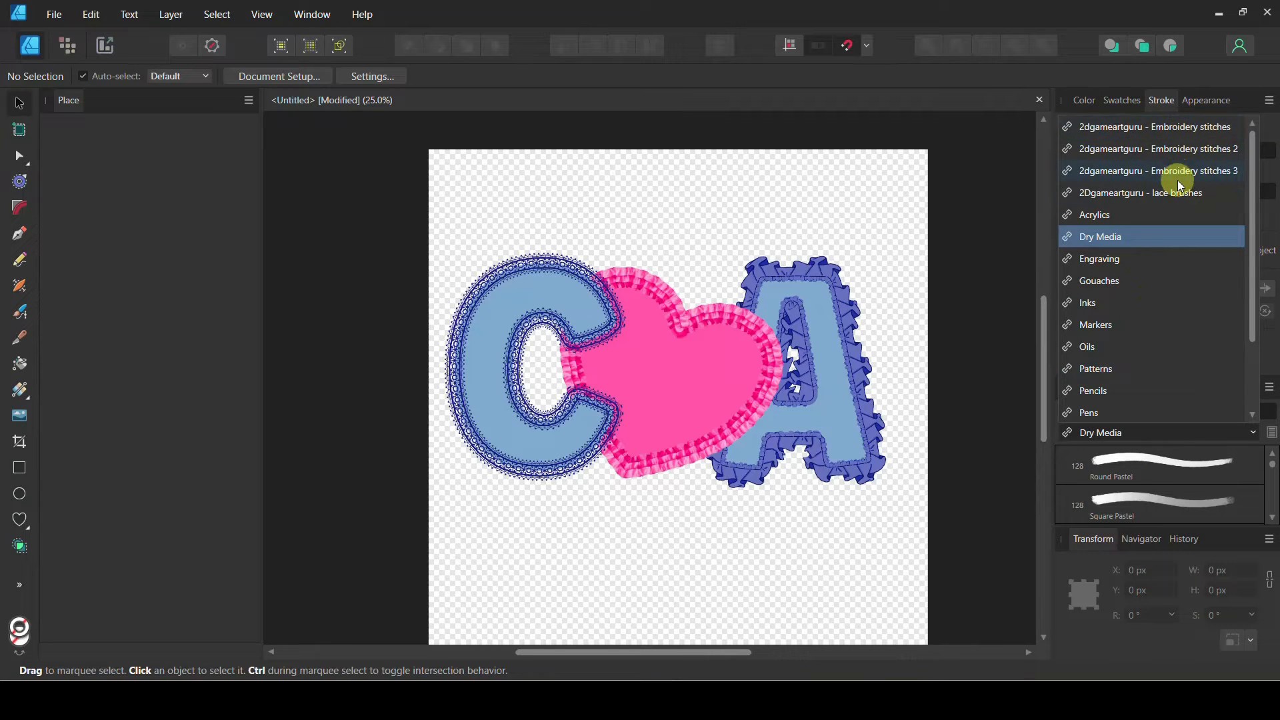
scroll(1178, 194, "down", 2)
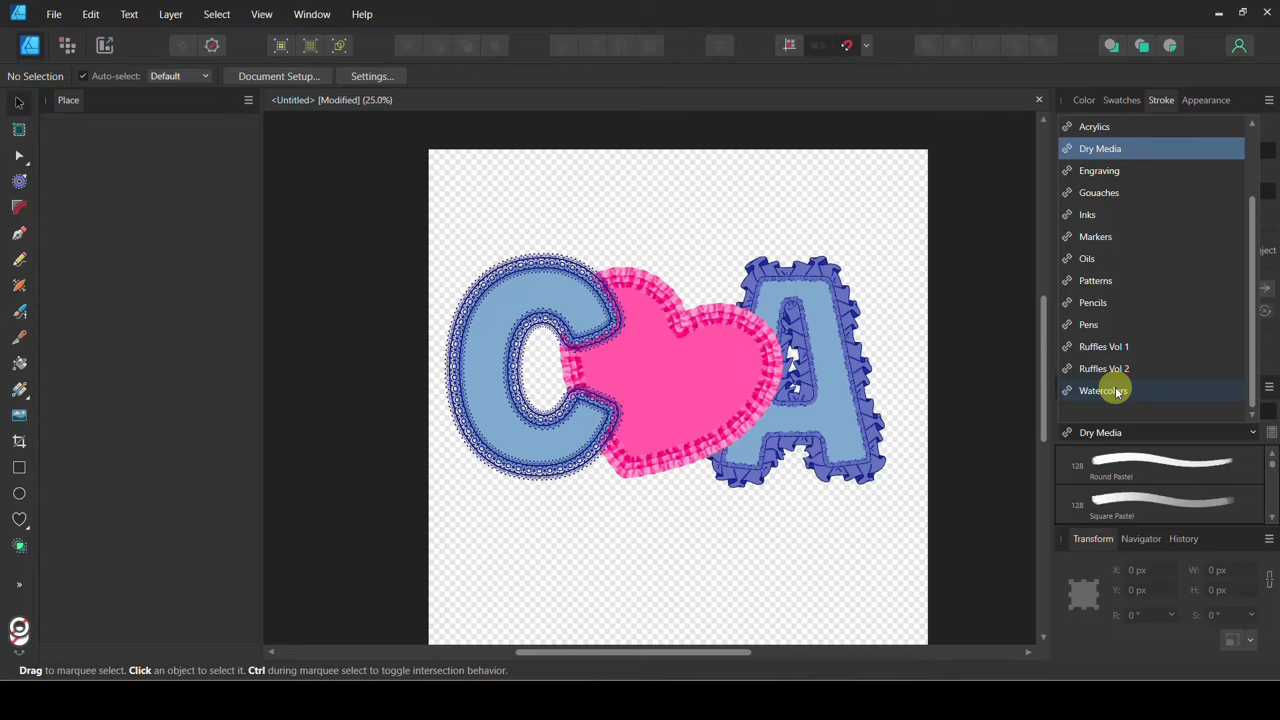
- Delete the decorated letter A, the pink heart and the letter C to clear the page
left_click(818, 375)
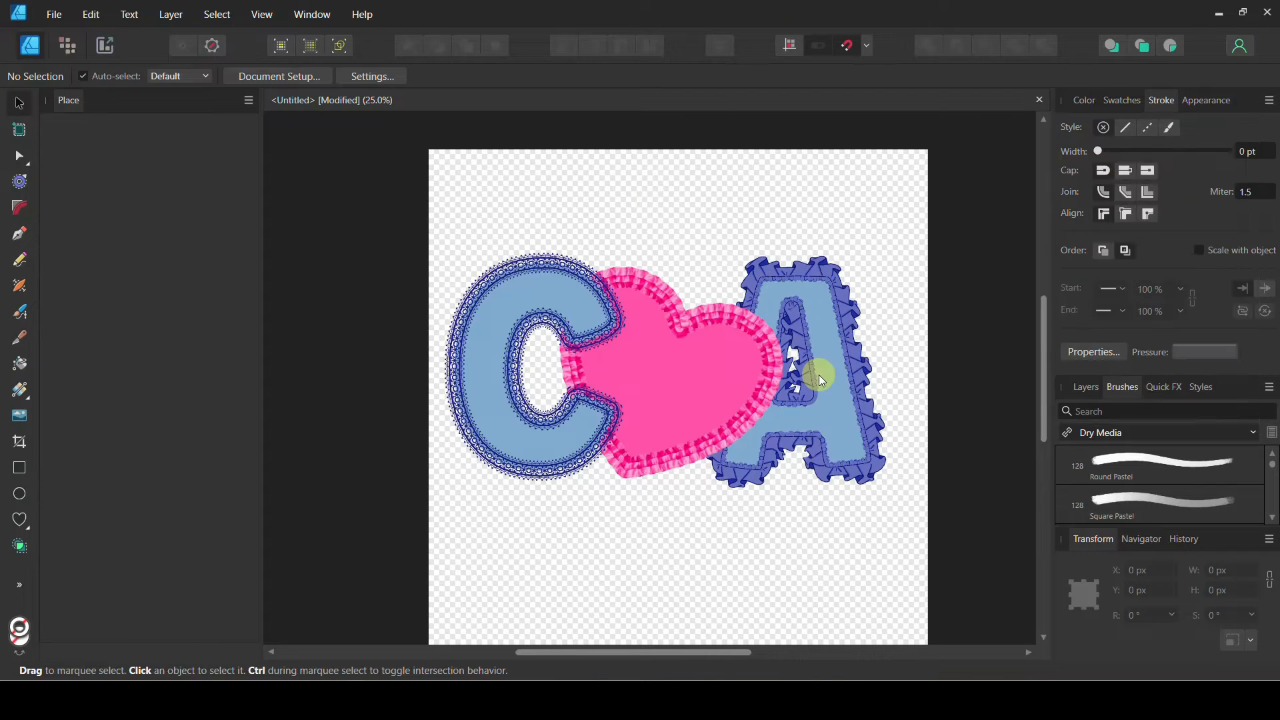
key("Delete")
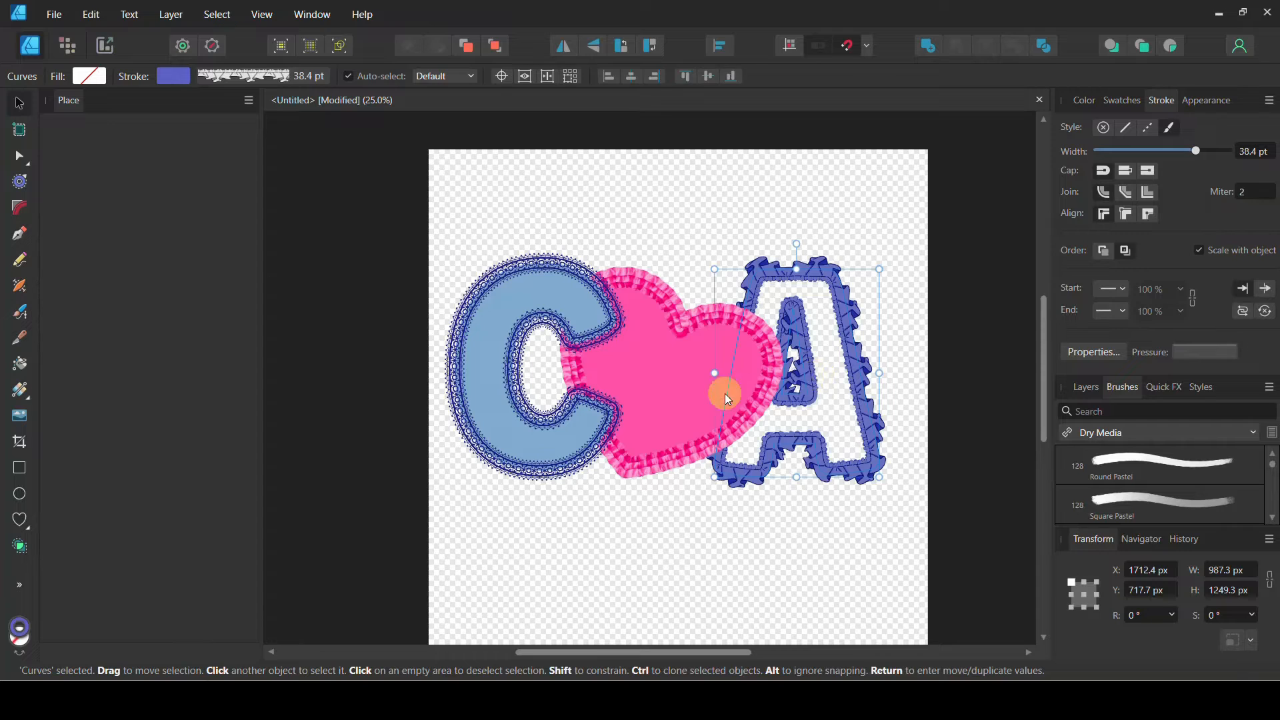
key("Delete")
key("Delete")
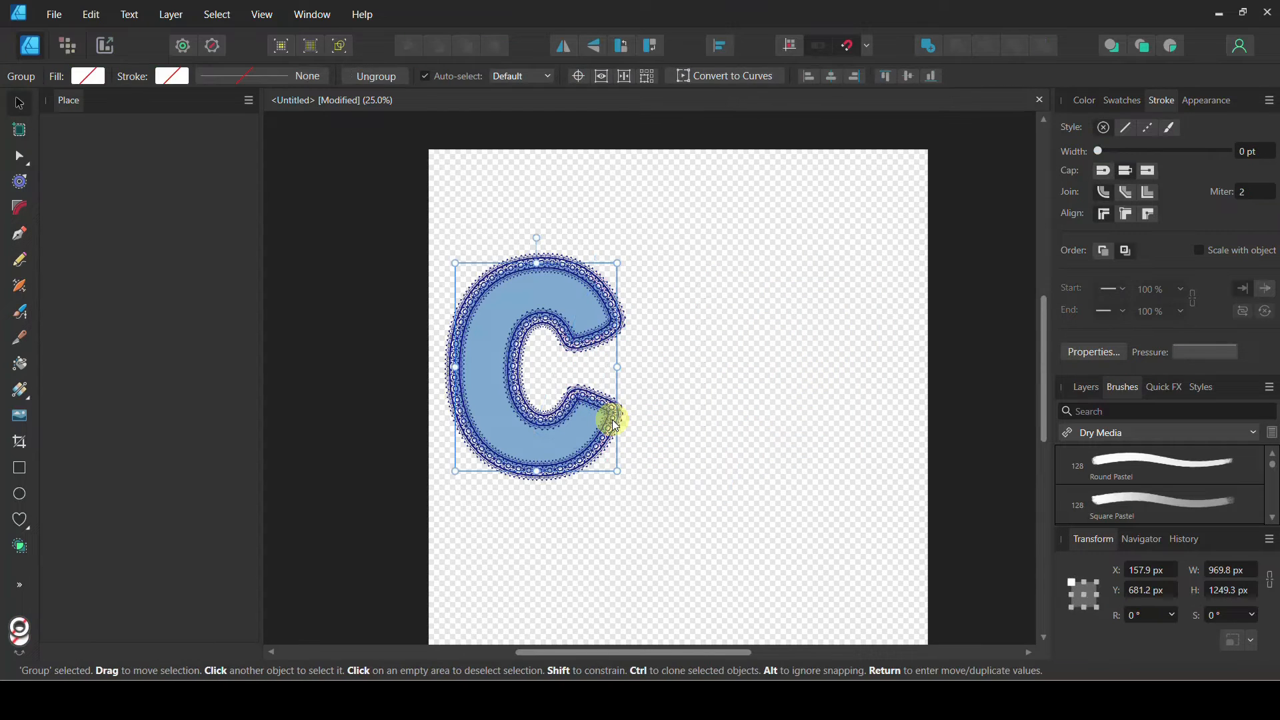
key("Delete")
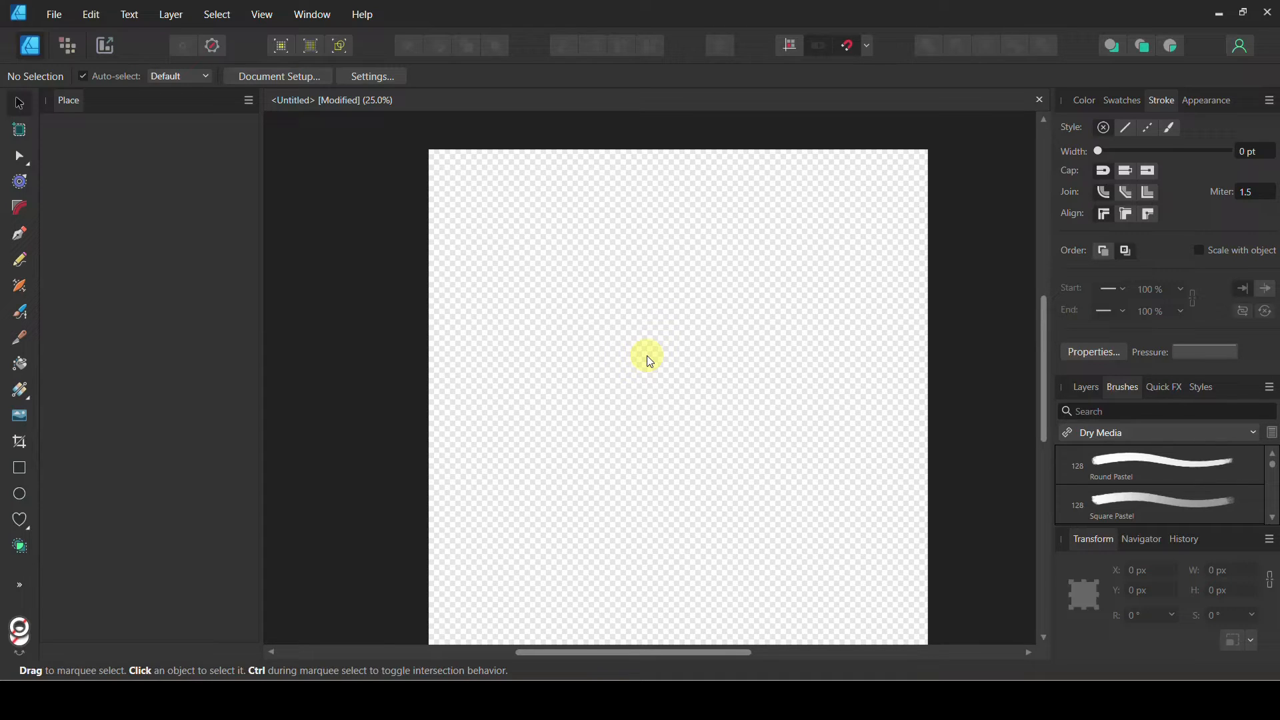
- Add the art text "abc" and move it to the middle of the page's width, fully inside the page
key("t")
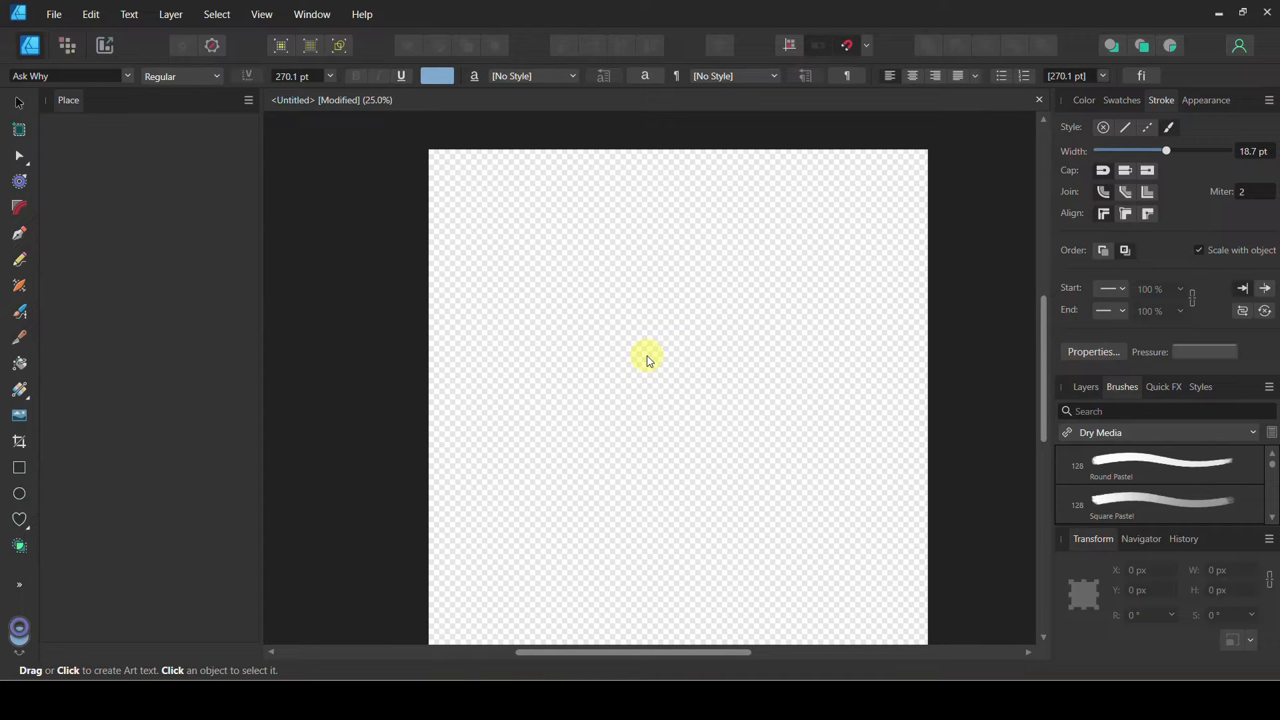
left_click(548, 312)
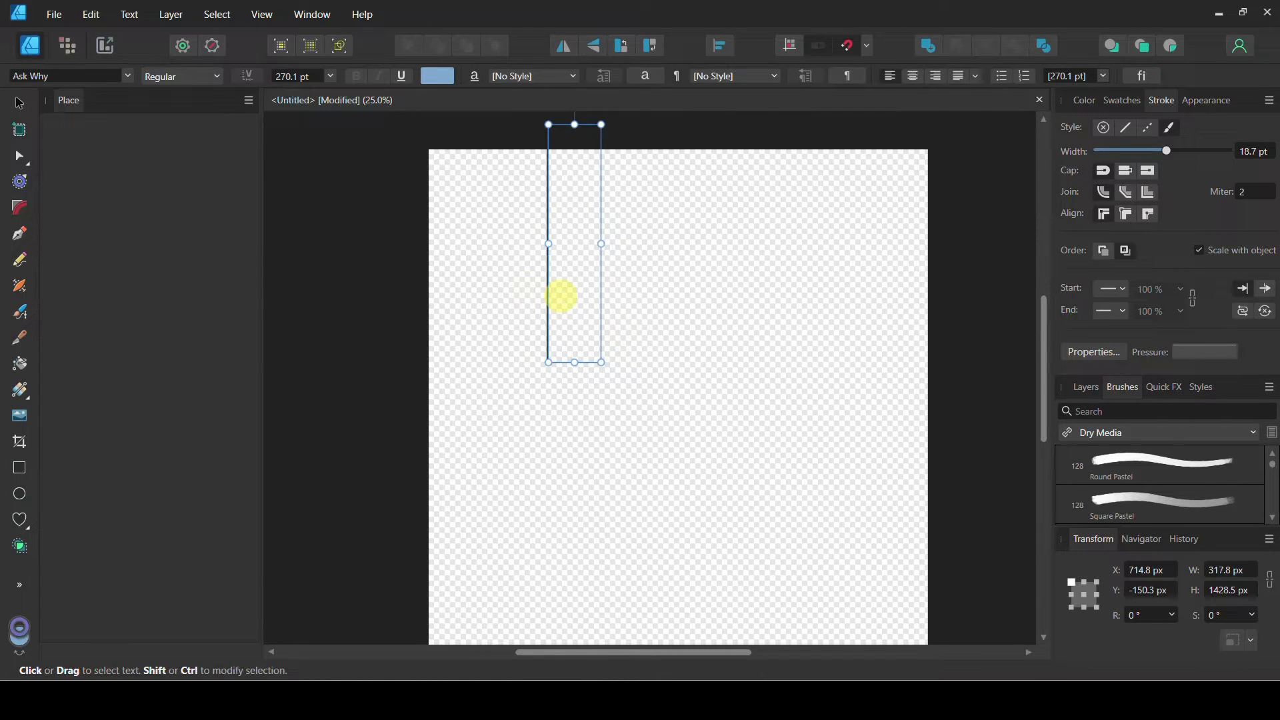
type("aBC")
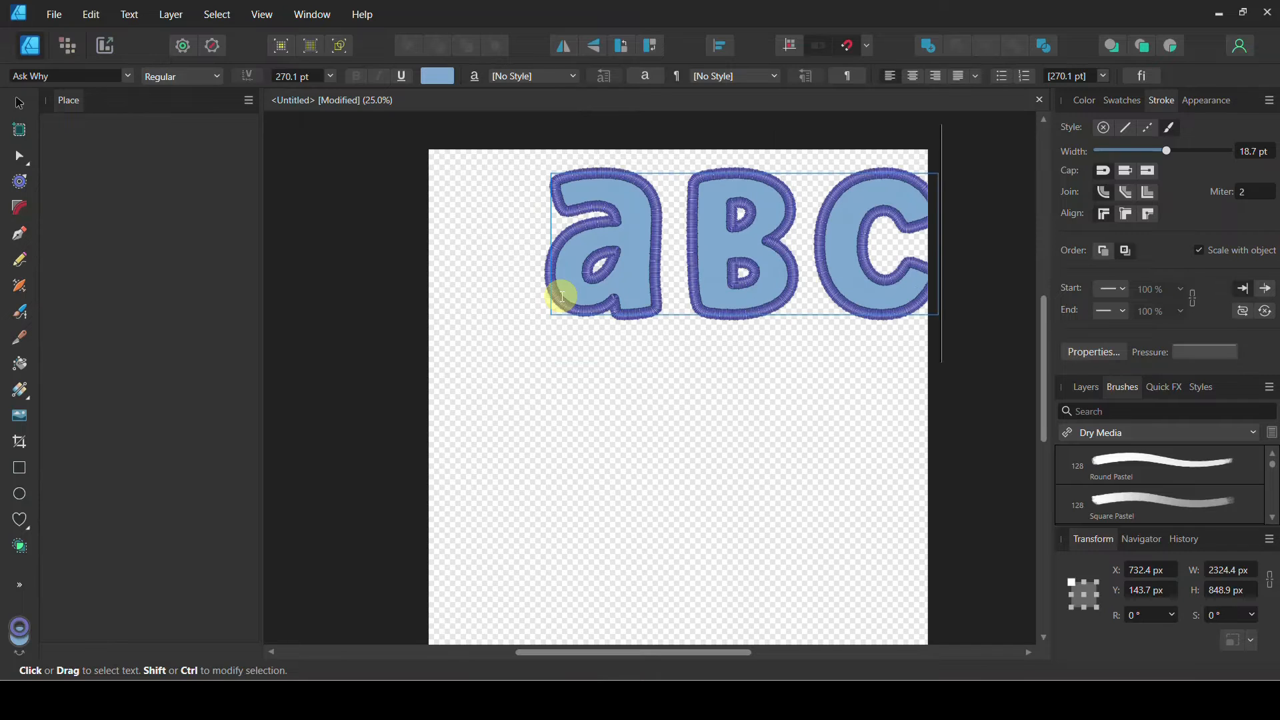
left_click(19, 103)
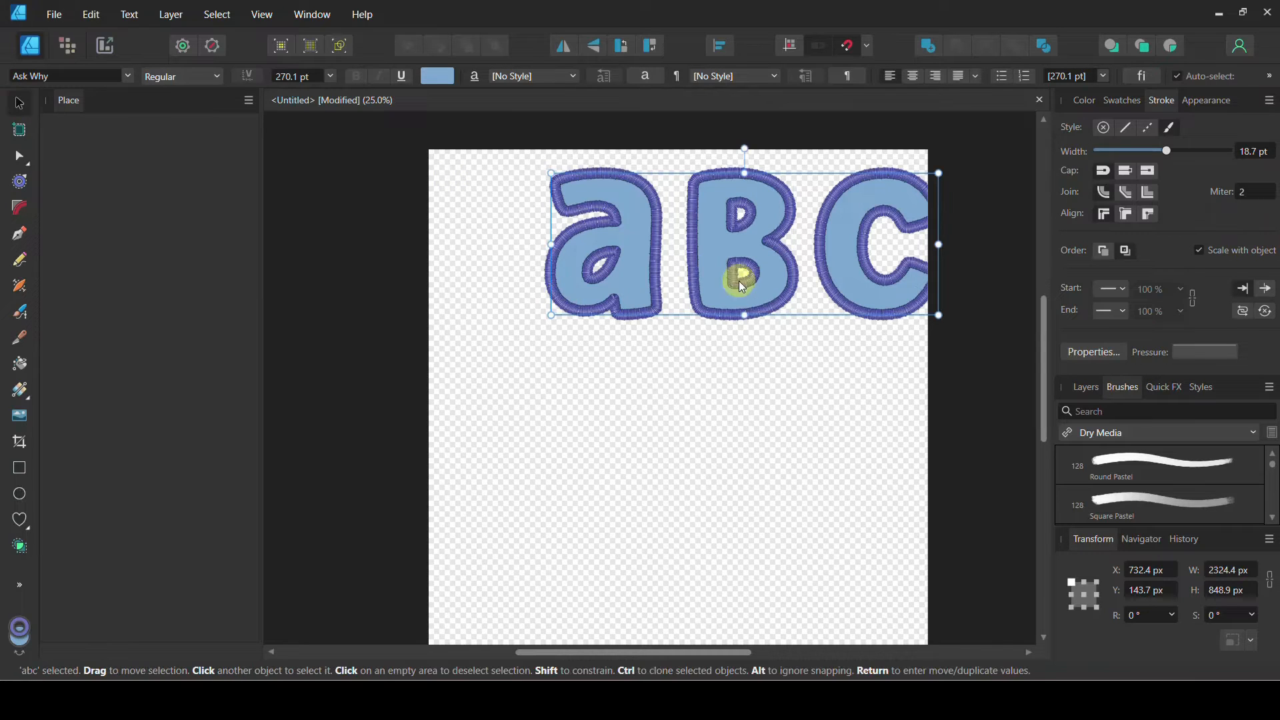
left_click_drag(637, 290, 579, 402)
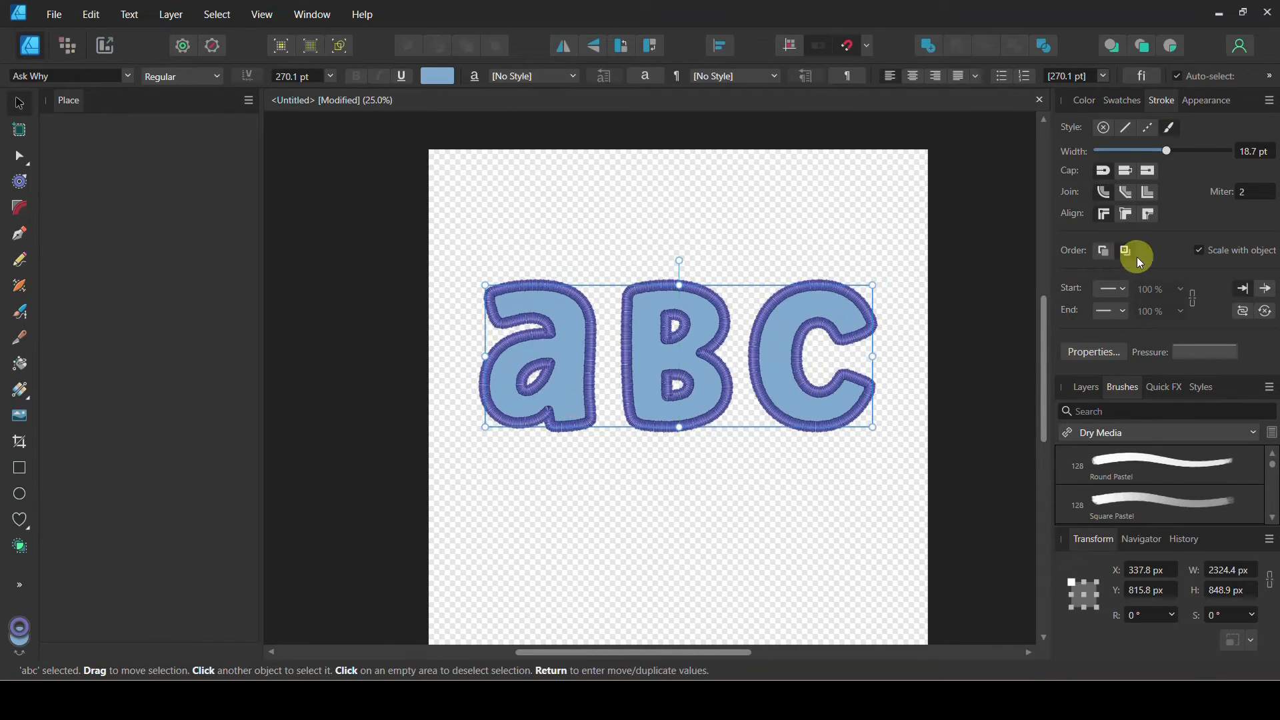
- Remove the stroke from the abc text and change its font to Cute Boho
left_click(1104, 128)
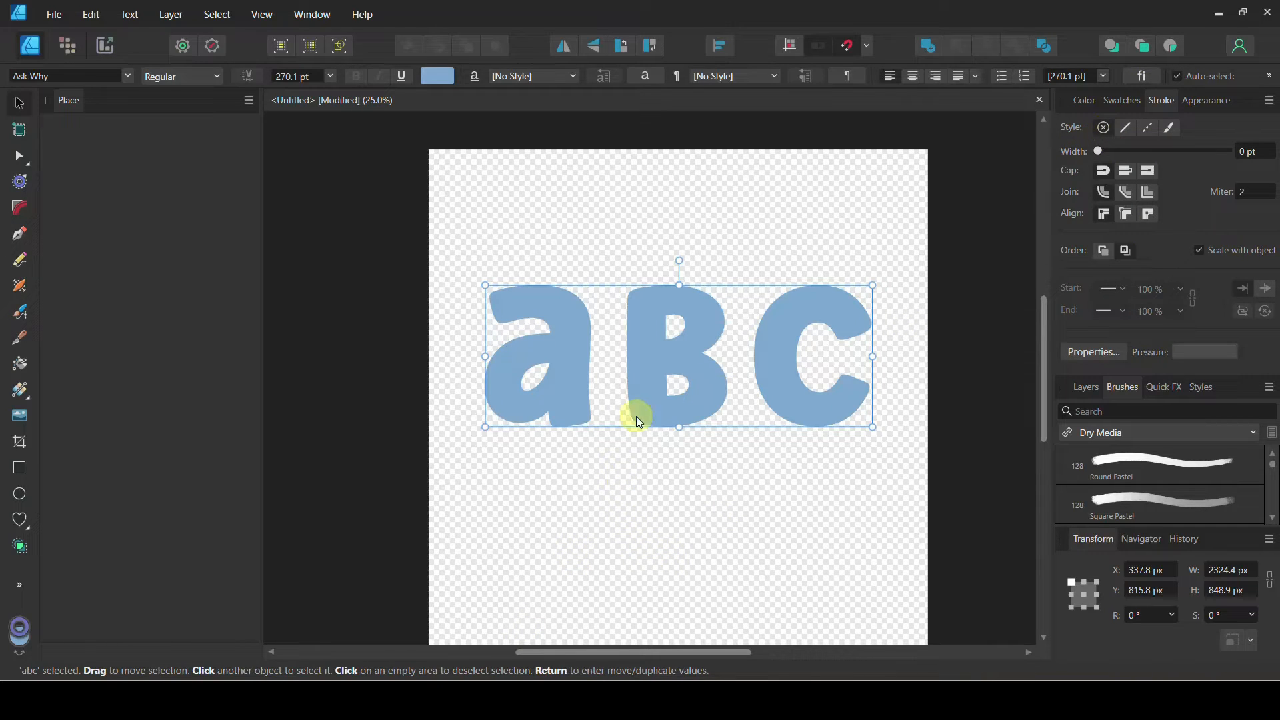
double_click(642, 381)
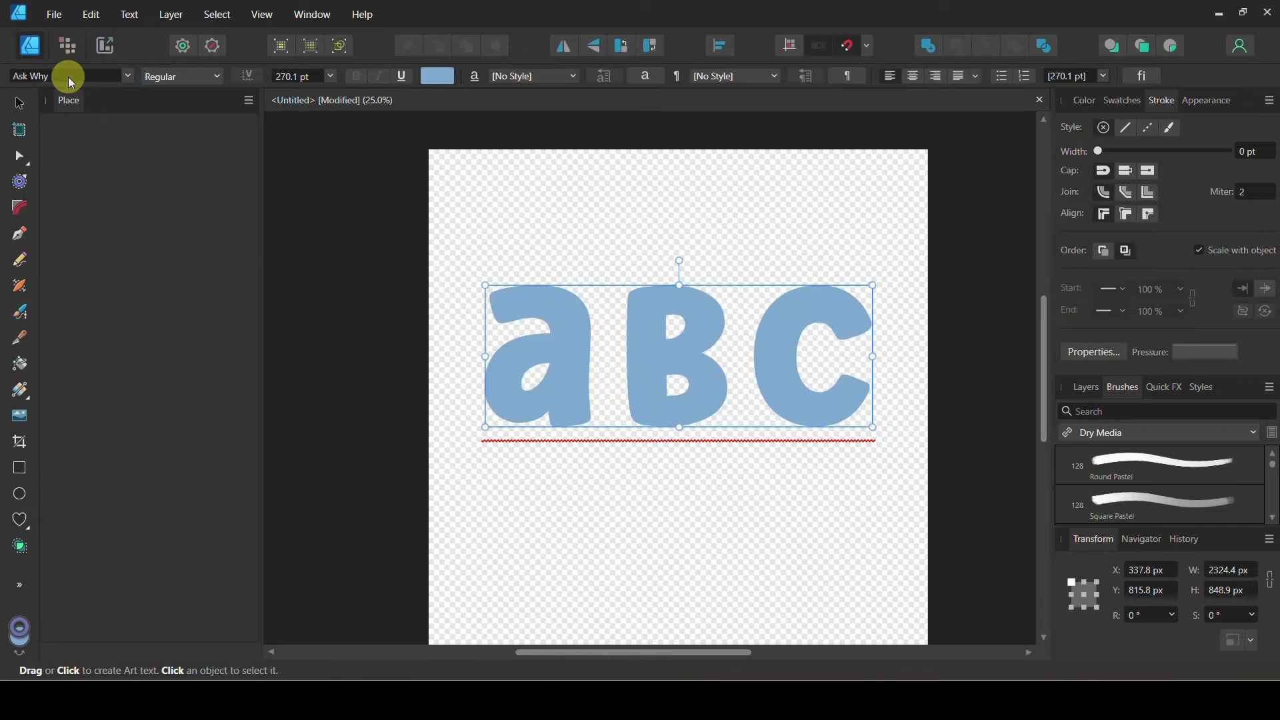
left_click(130, 76)
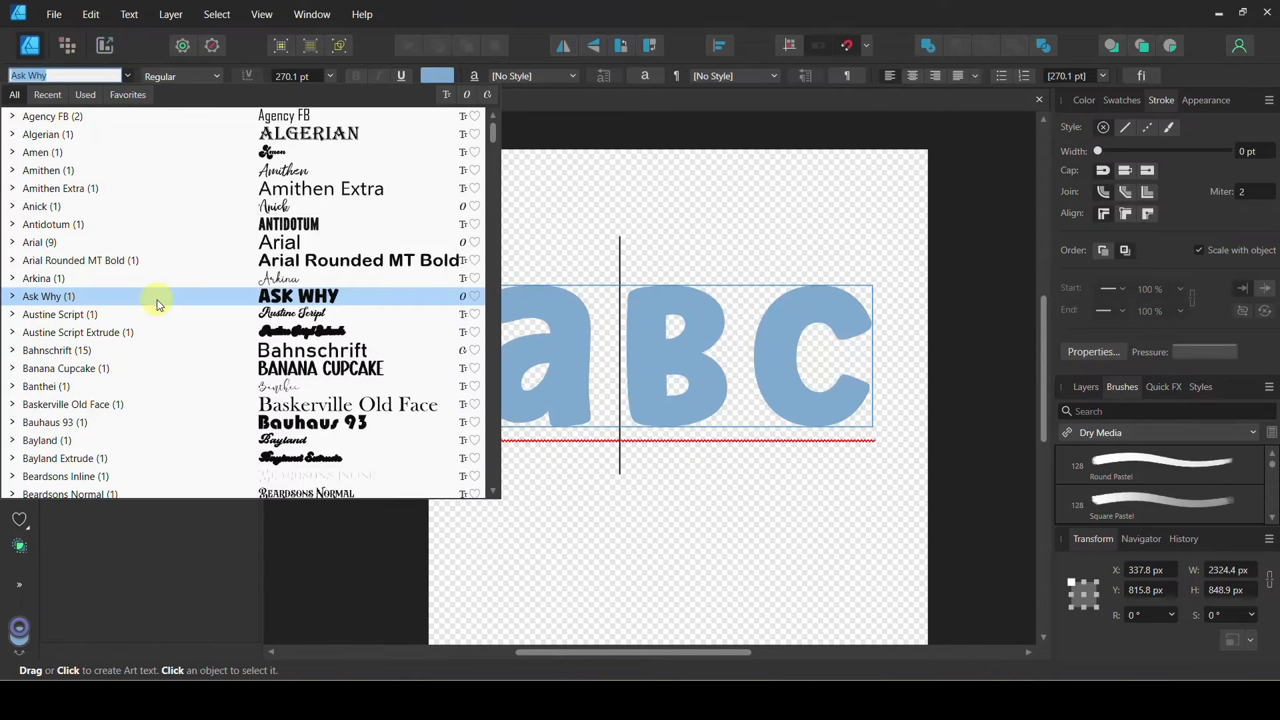
scroll(337, 280, "down", 20)
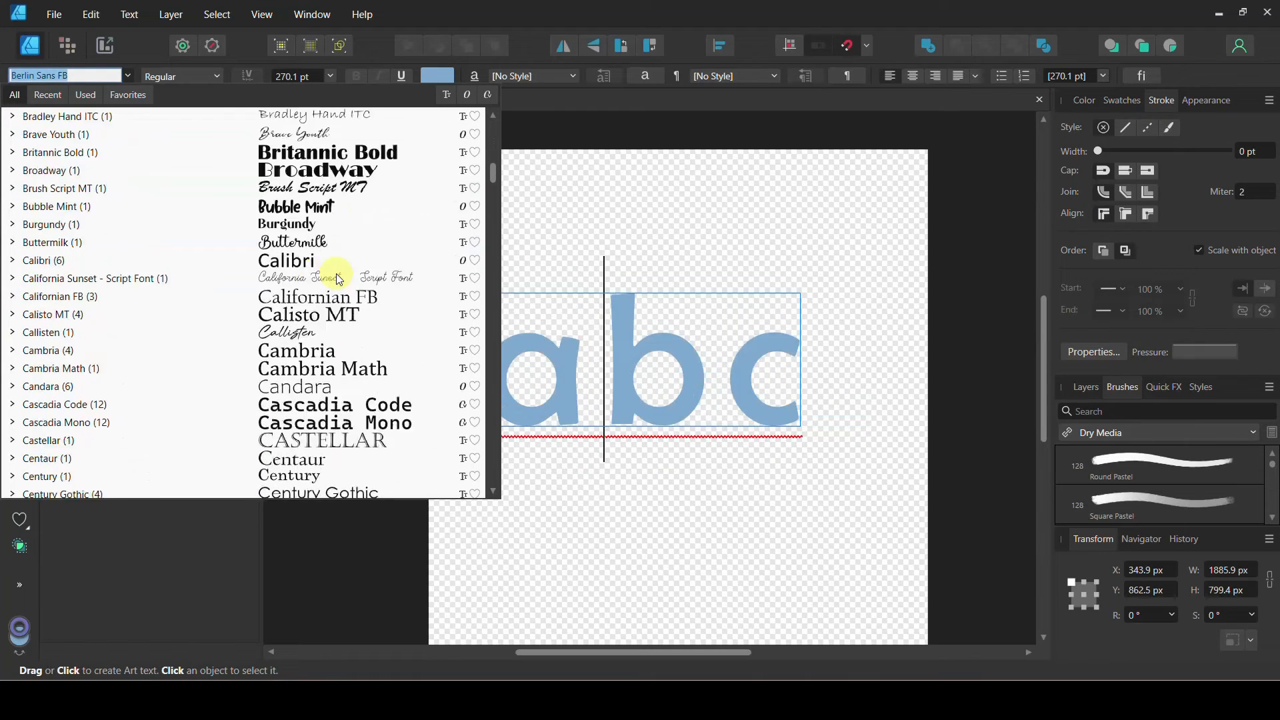
scroll(339, 280, "up", 3)
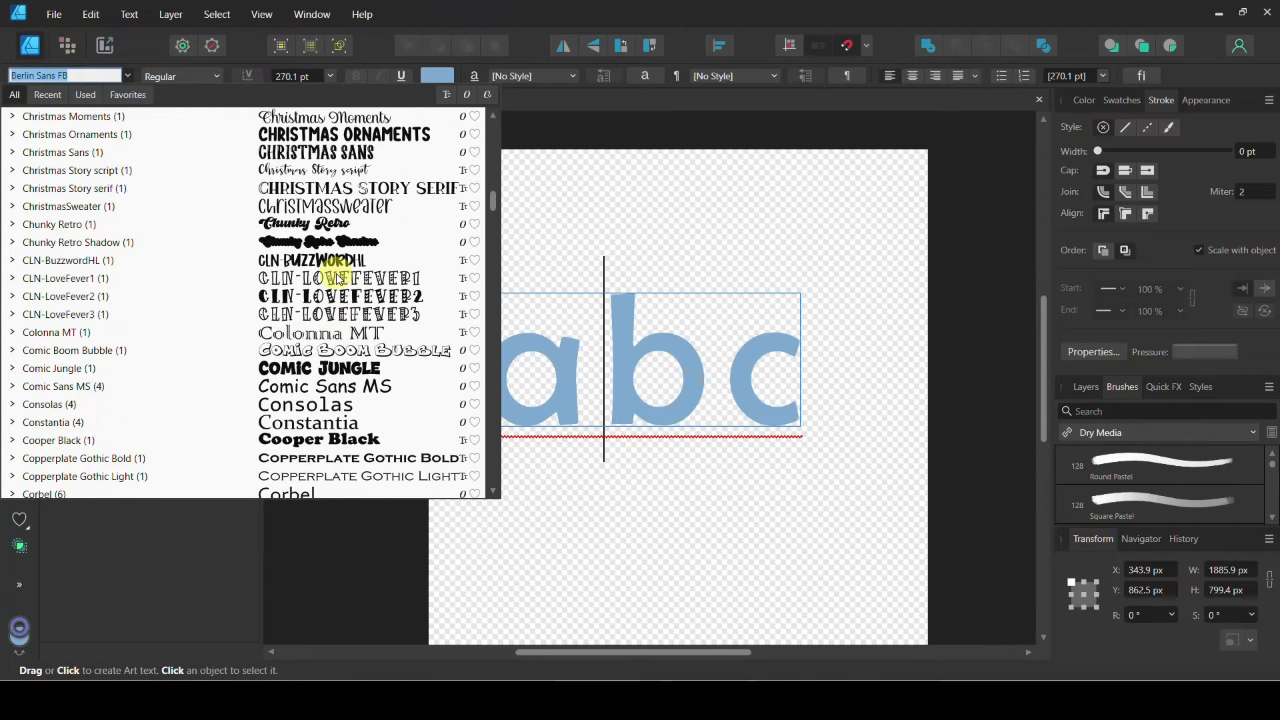
scroll(339, 280, "down", 5)
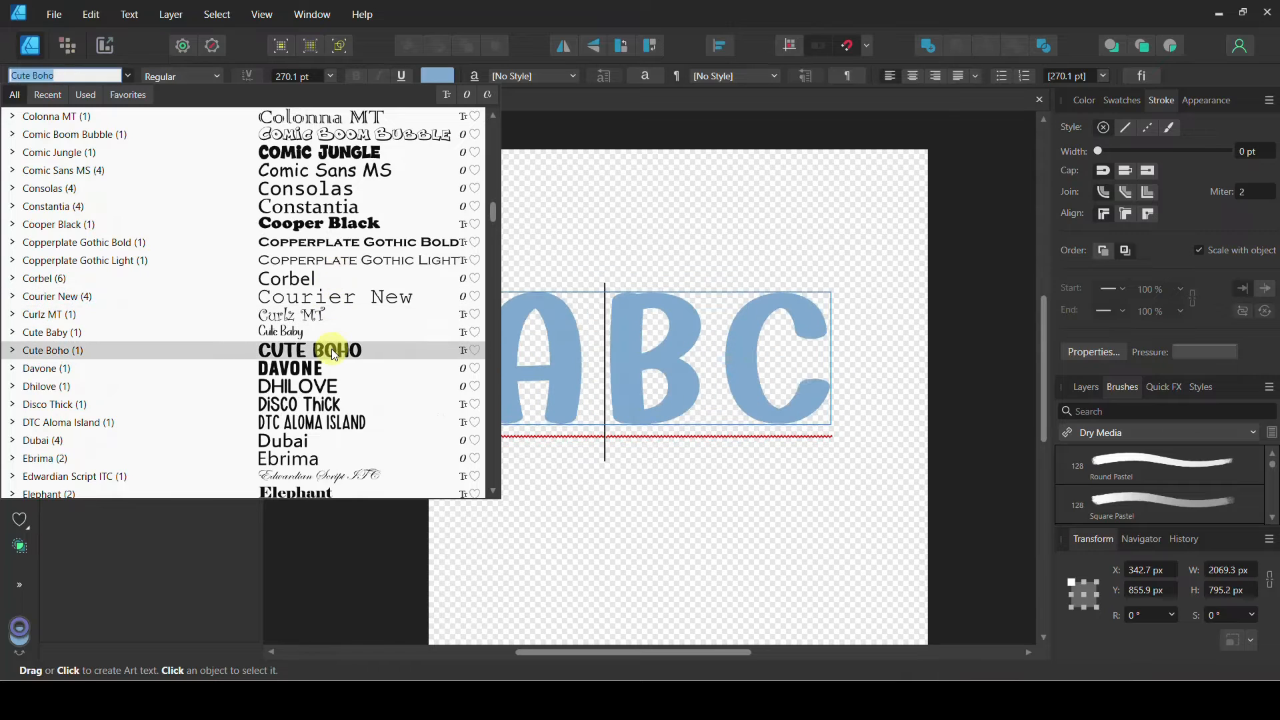
left_click(332, 349)
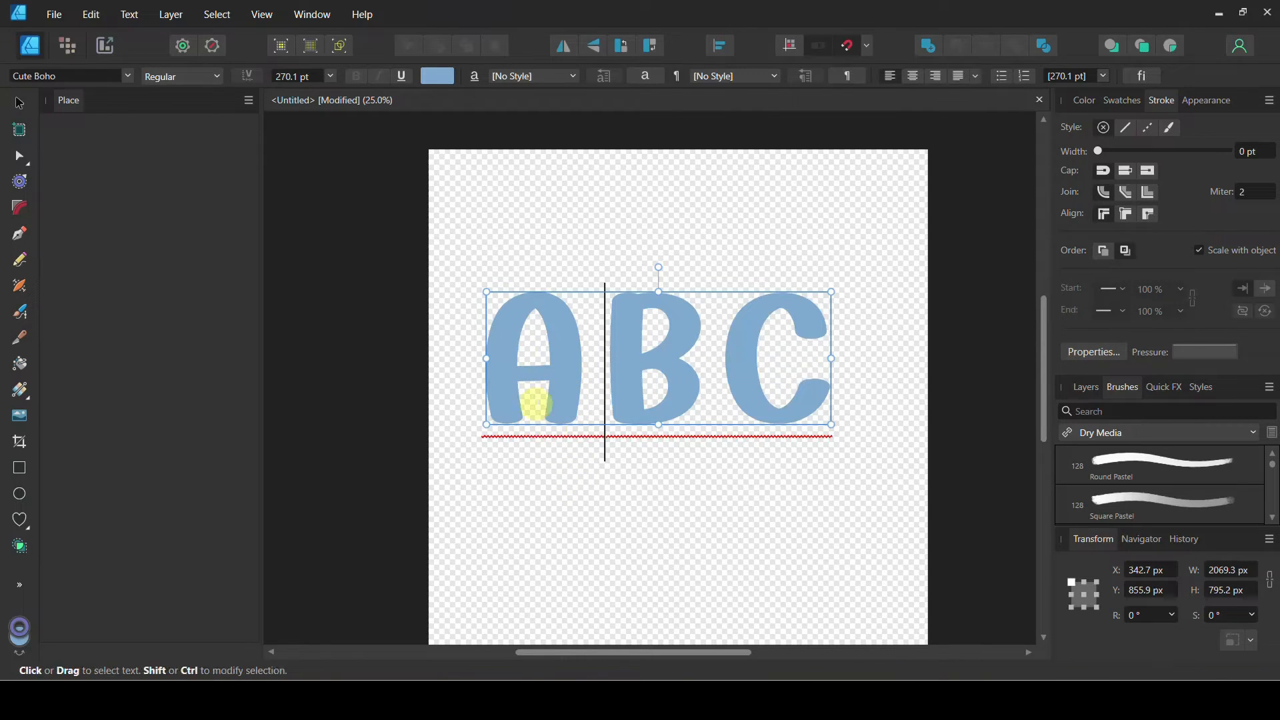
- Enlarge the text to about 286 pt and set its tracking to 97 ‰
left_click(20, 103)
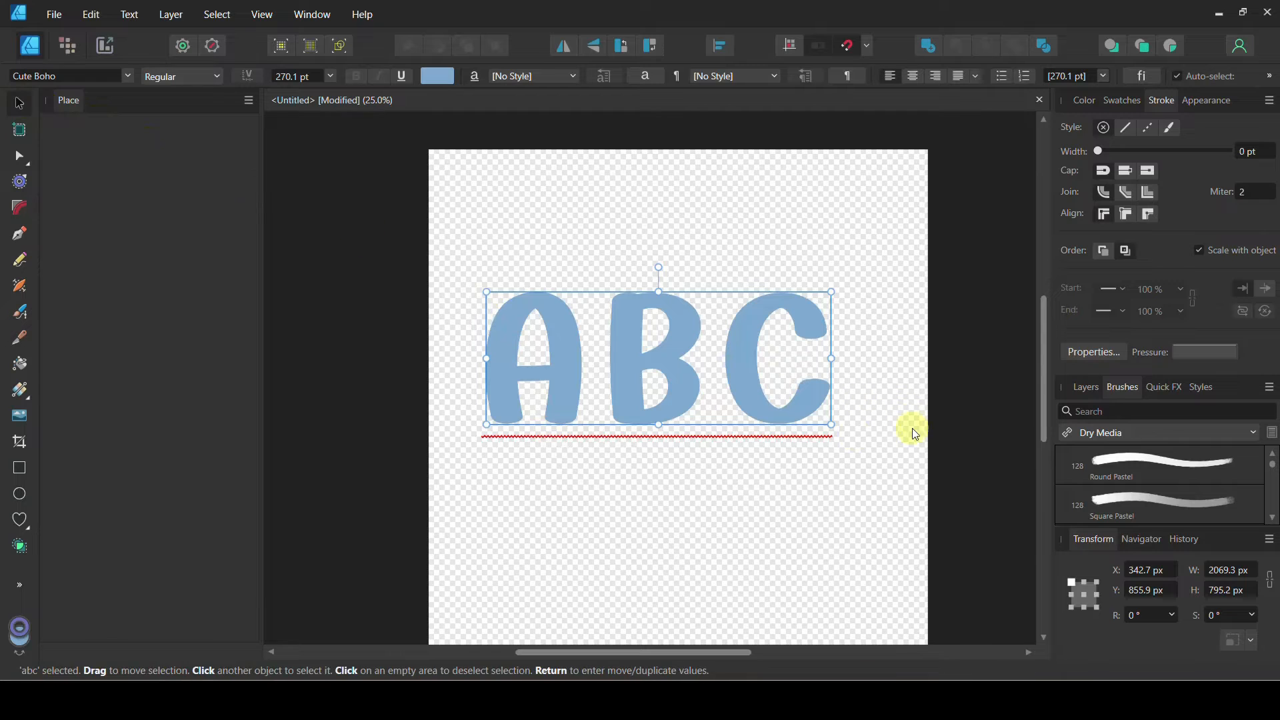
left_click_drag(832, 425, 626, 433)
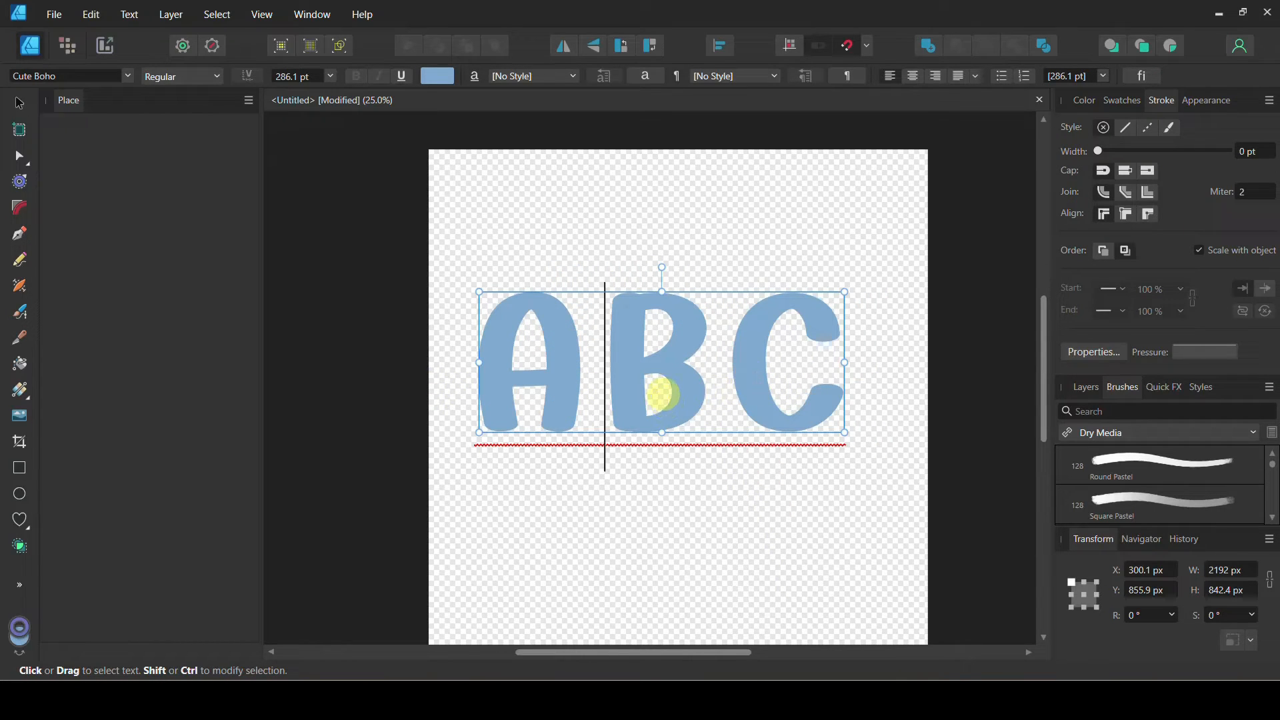
left_click(646, 77)
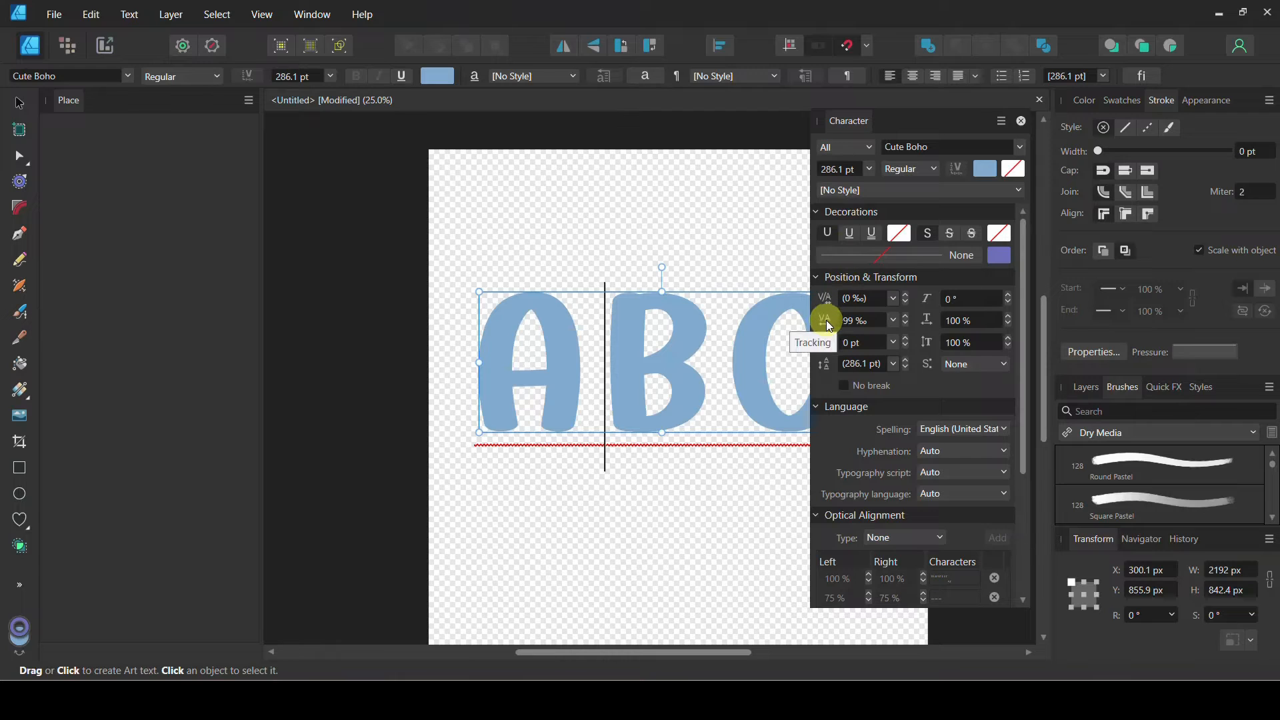
left_click(893, 323)
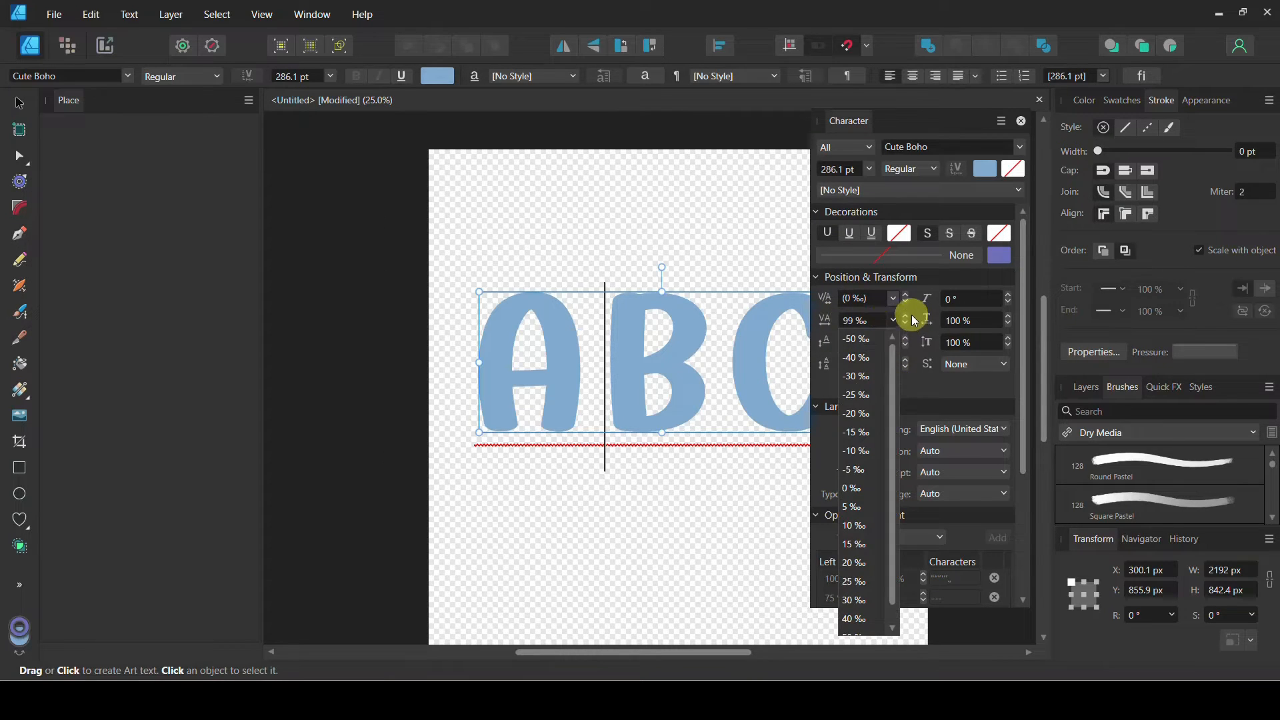
left_click(905, 324)
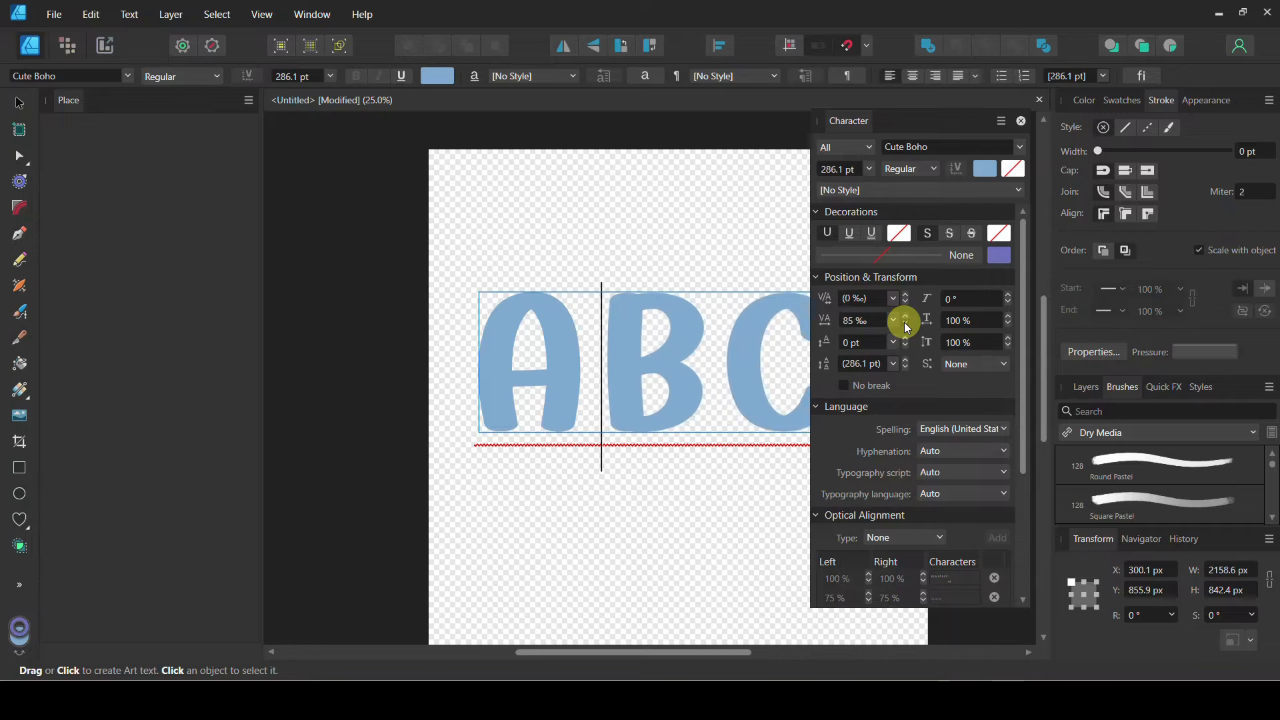
left_click_drag(907, 328, 908, 318)
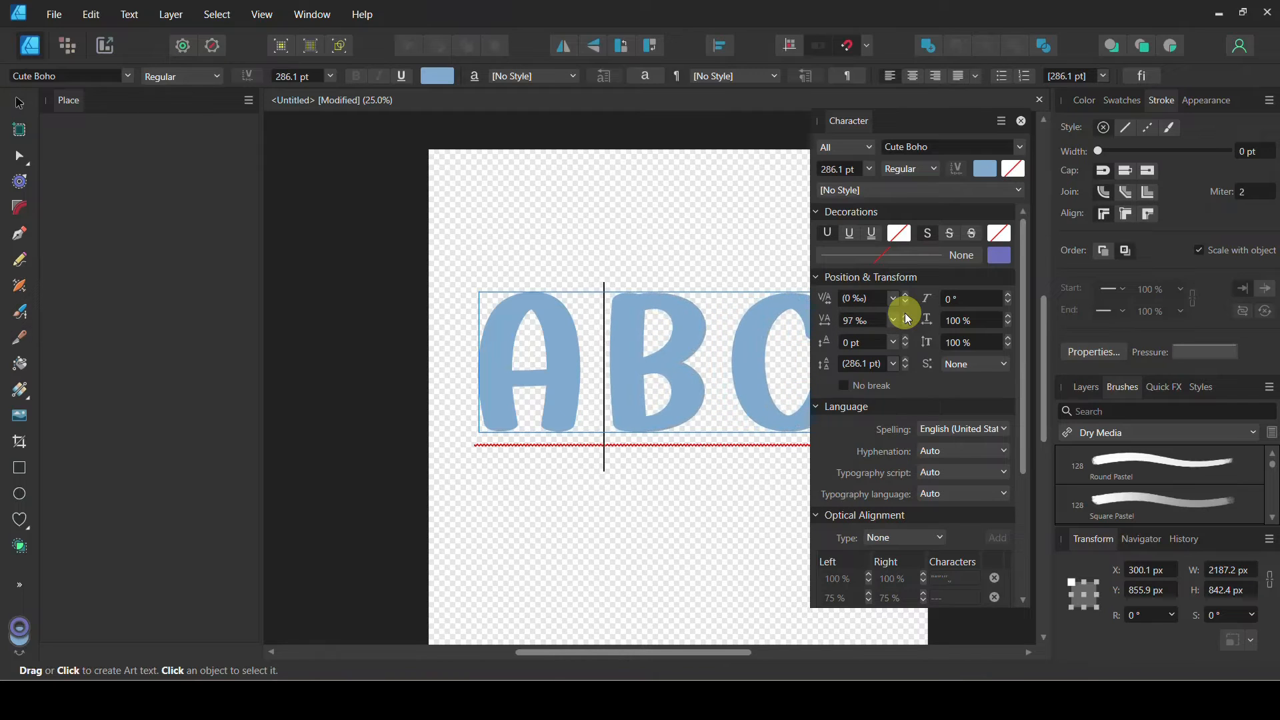
- Close the character settings and fill the ABC text with the pink swatch #FF6E9F
left_click(653, 521)
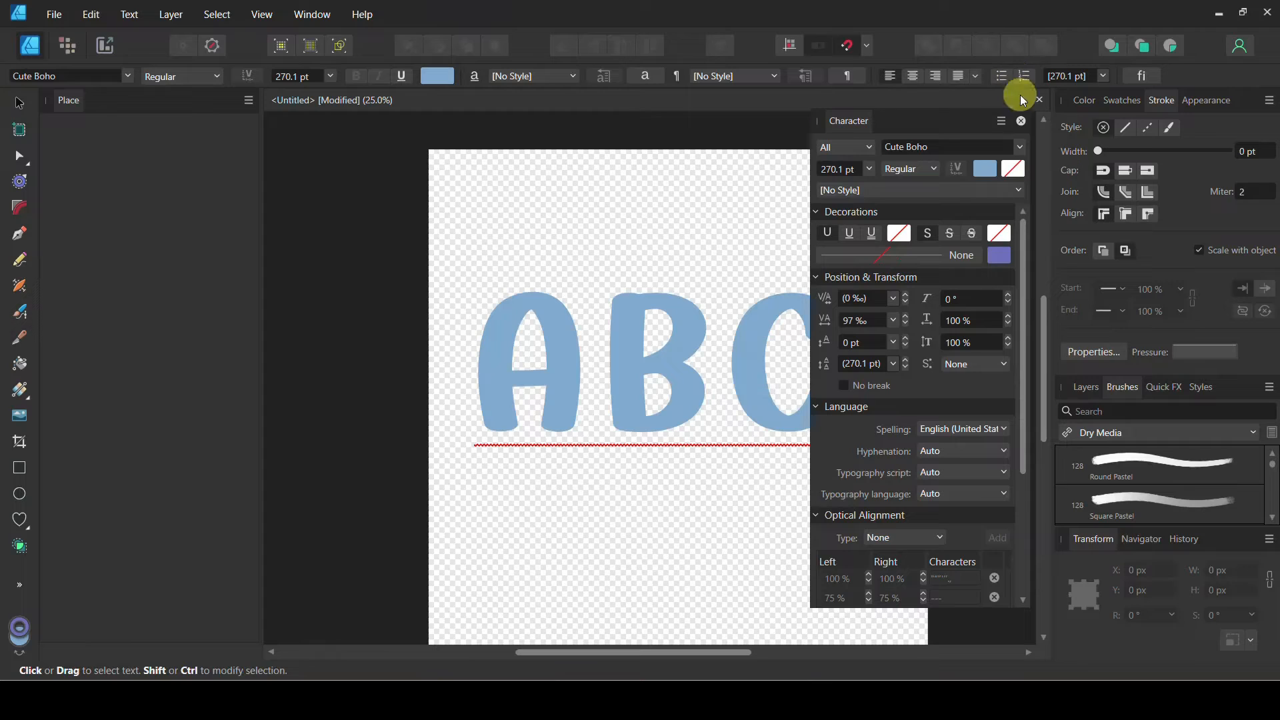
left_click(1022, 123)
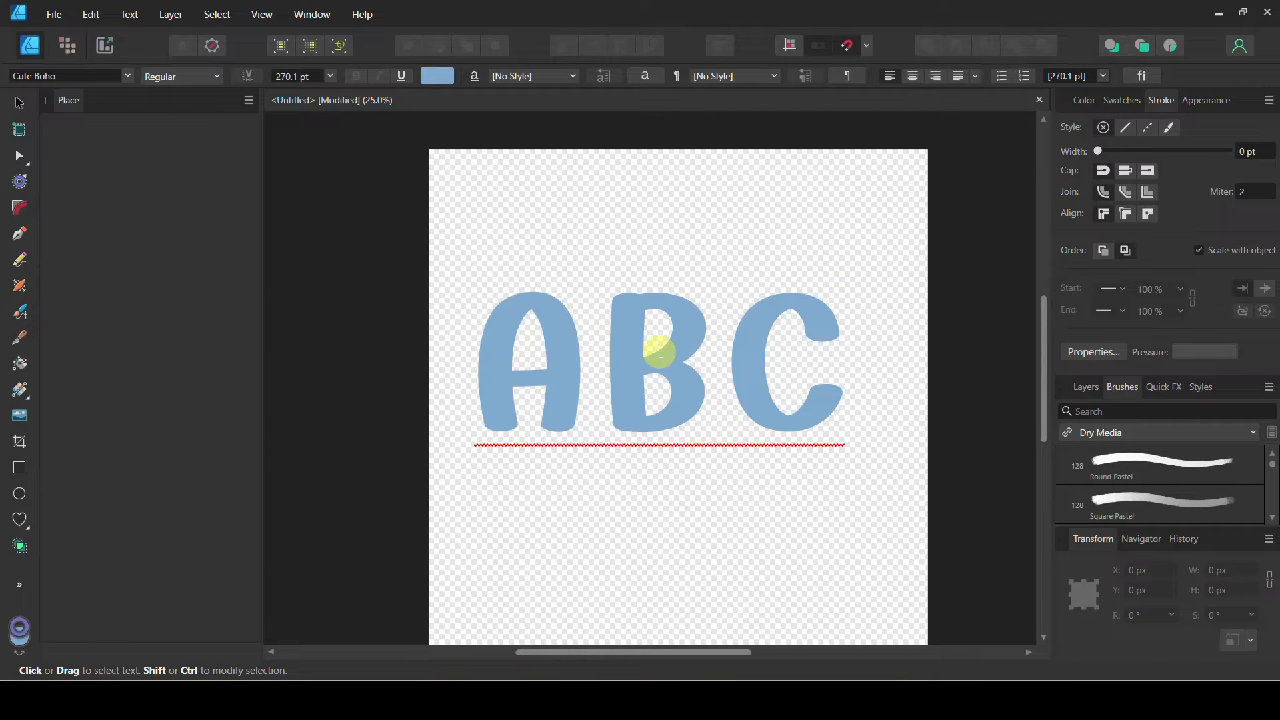
left_click(1087, 102)
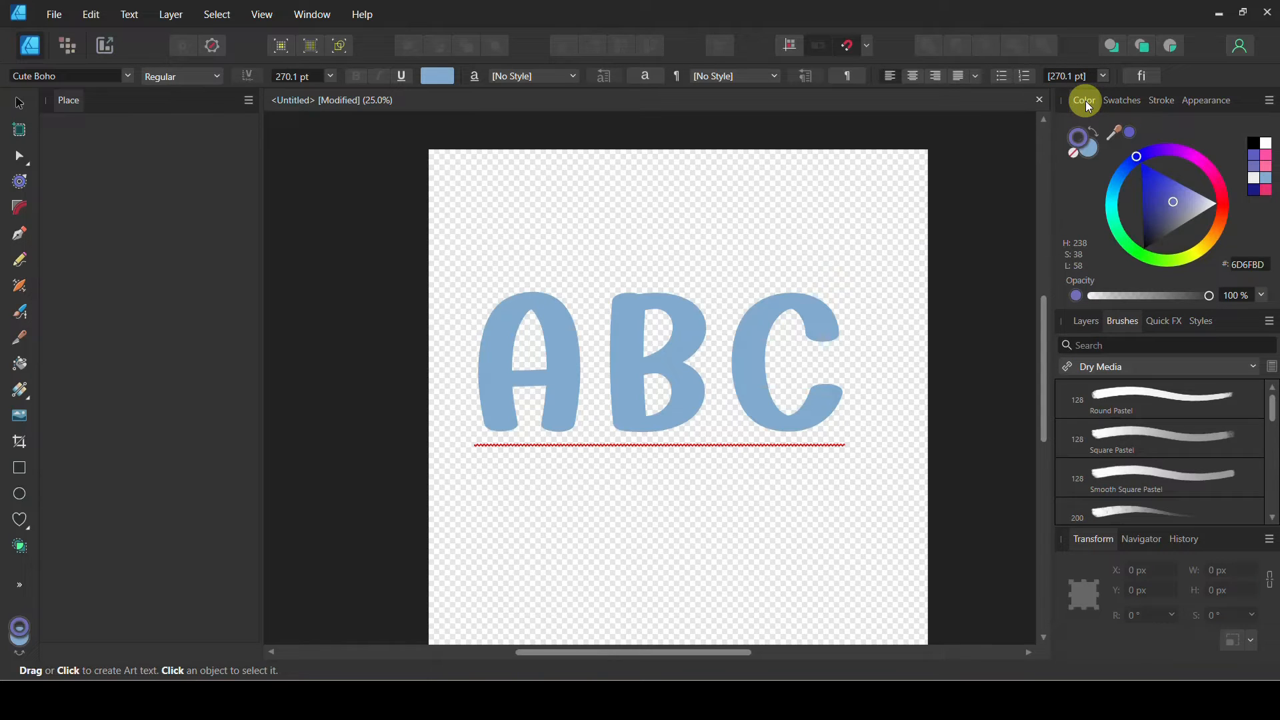
left_click(1092, 145)
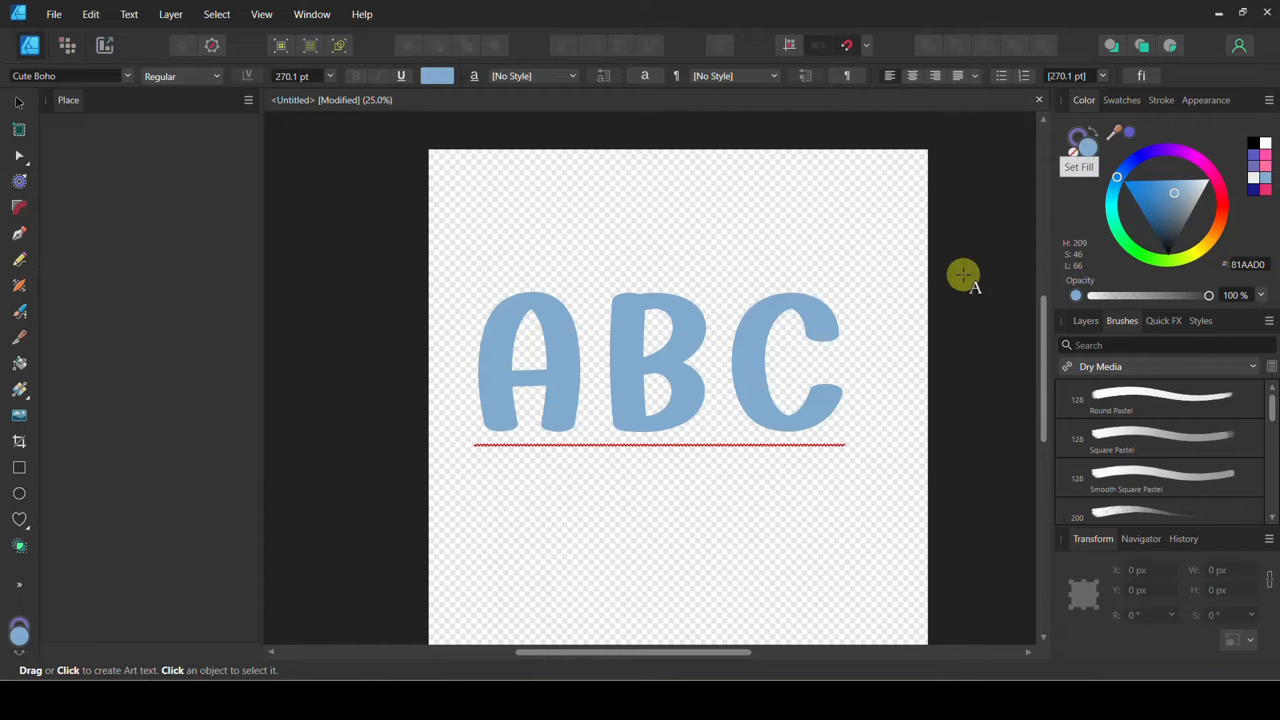
left_click(1270, 171)
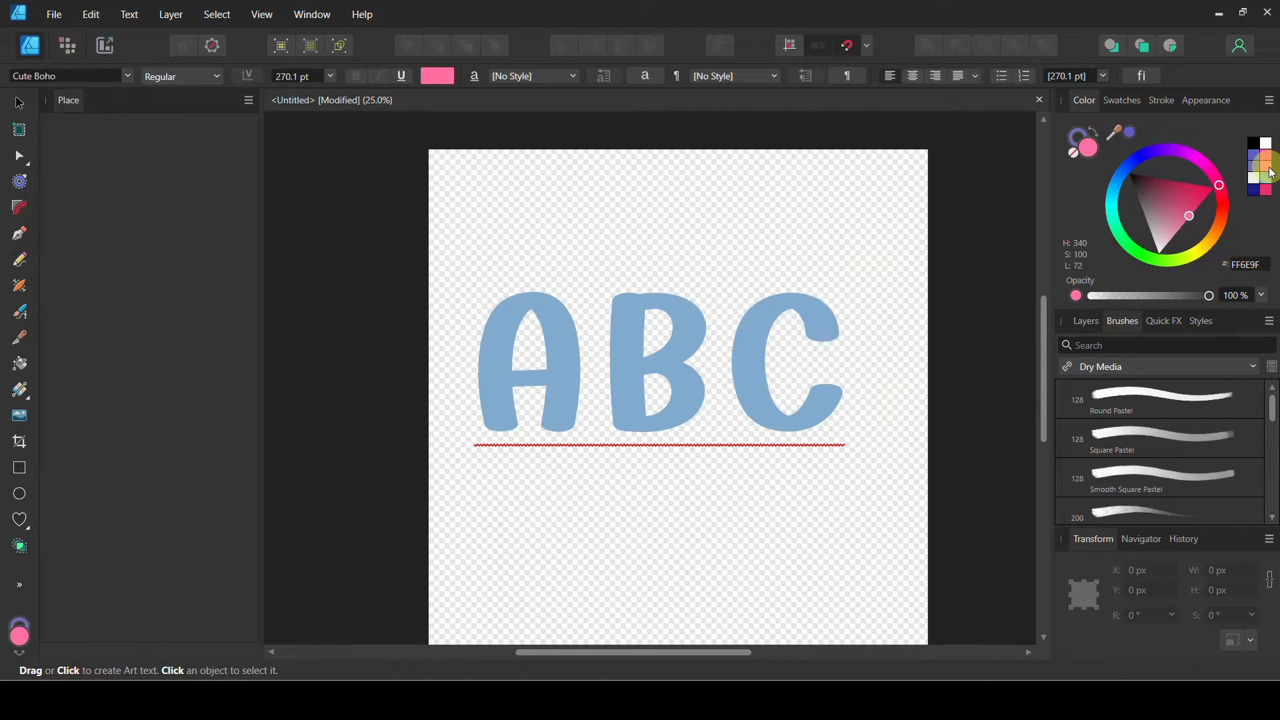
left_click(742, 374)
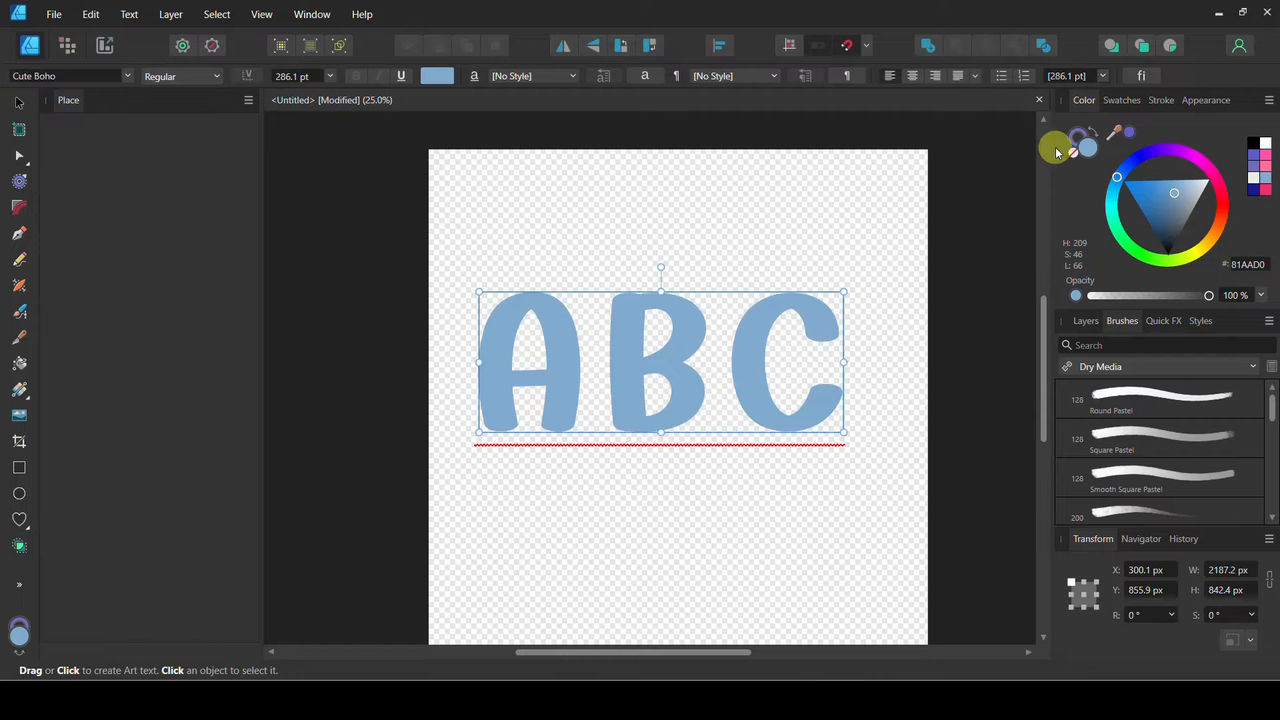
double_click(1083, 154)
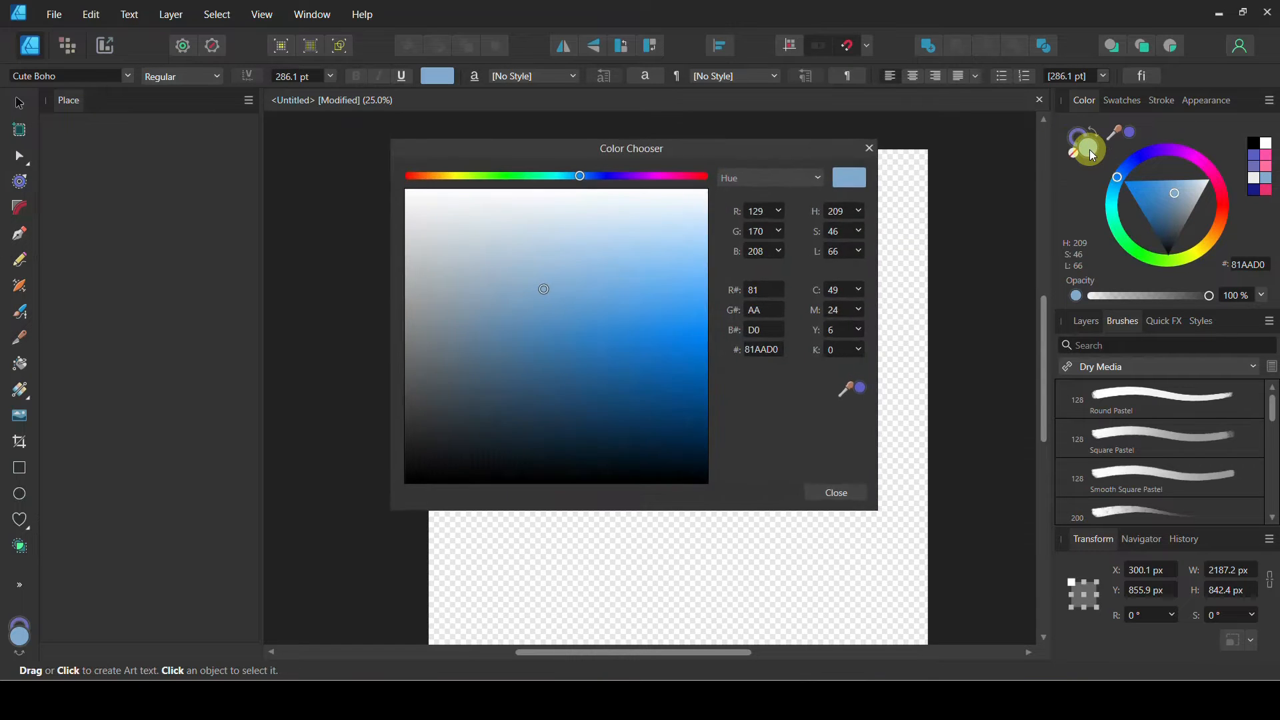
left_click(874, 146)
left_click(1271, 172)
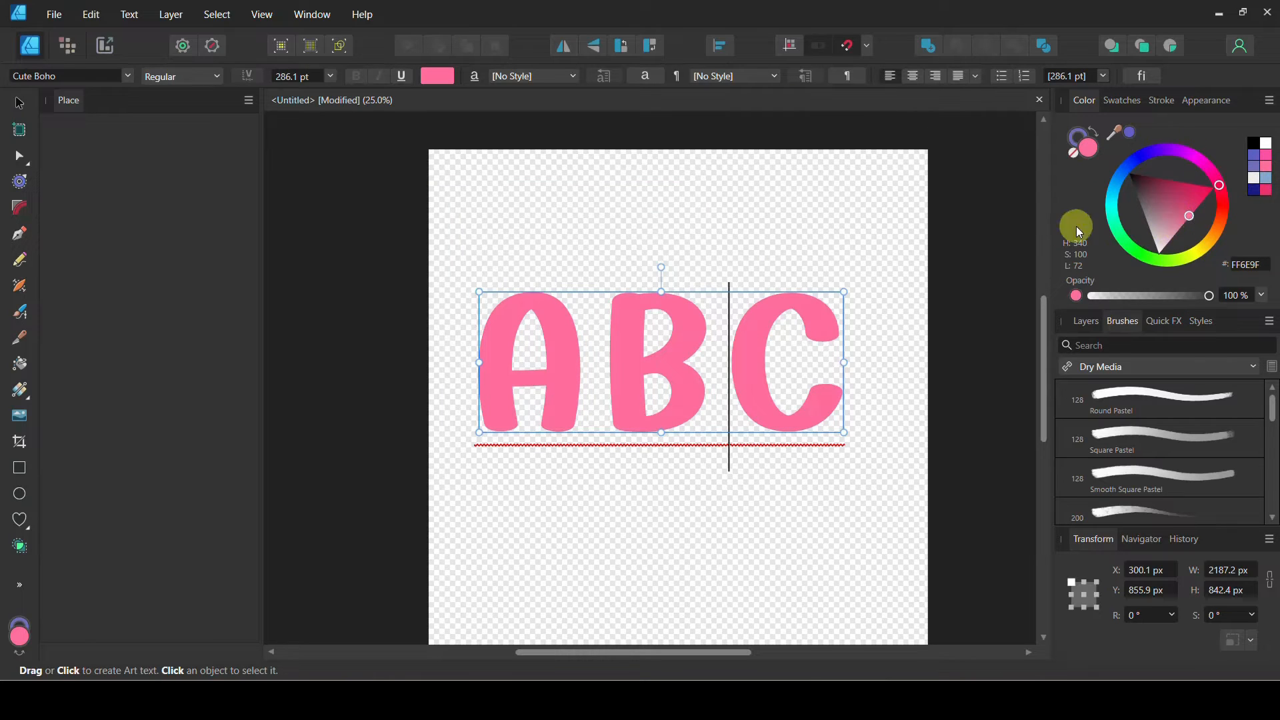
- Try a blue #79A6E0 fill on the ABC text and return it to pink #FF6E9F
left_click_drag(1219, 183, 1150, 194)
left_click(1096, 153)
left_click_drag(709, 270, 595, 283)
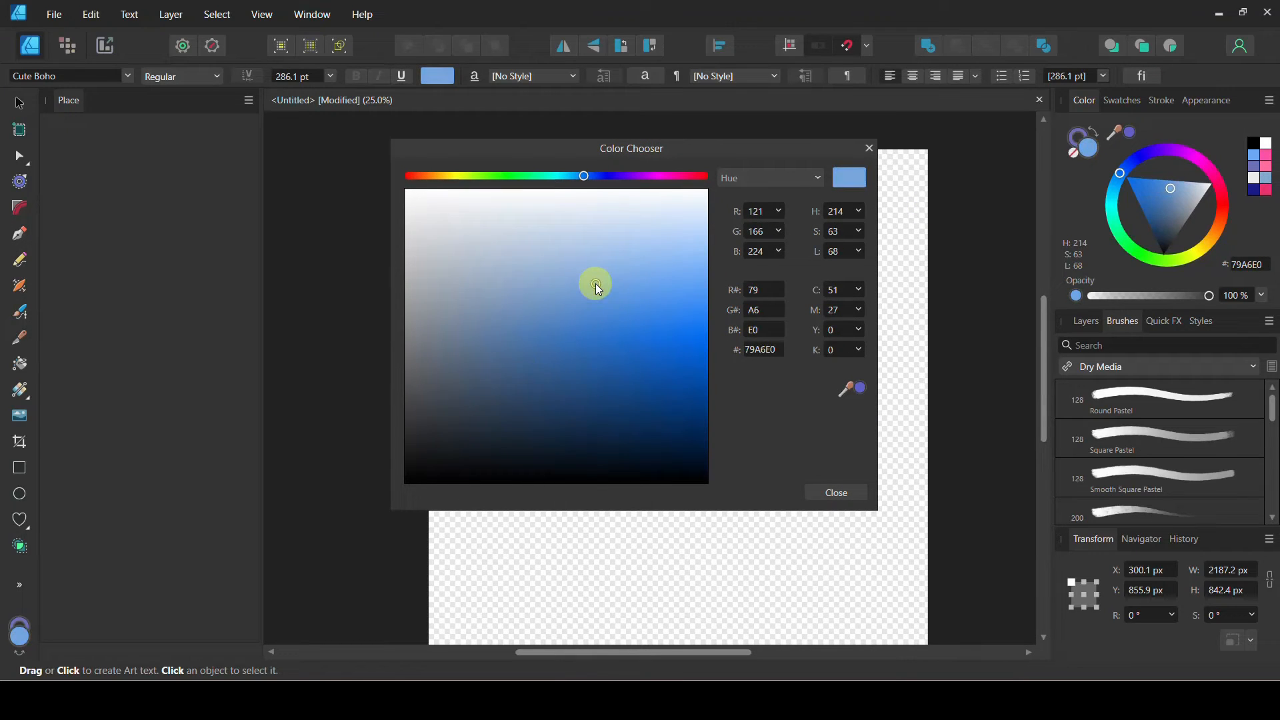
left_click(871, 148)
left_click(1266, 165)
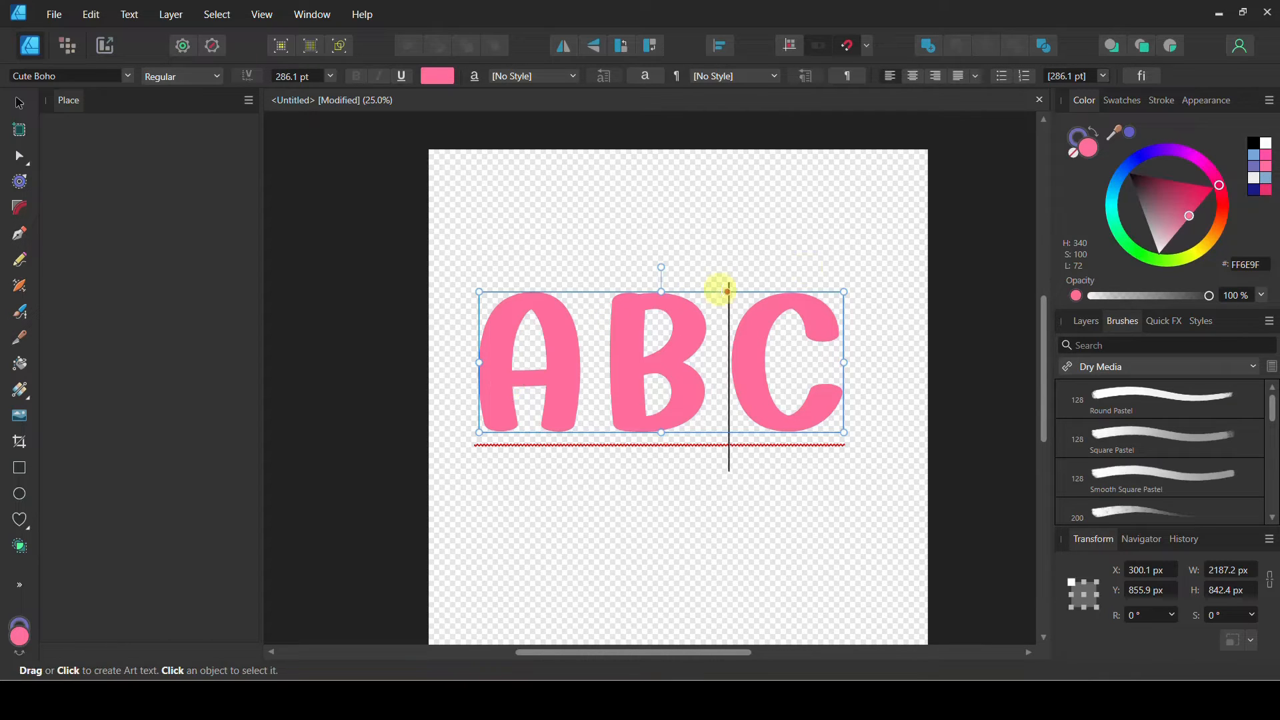
- Outline the ABC text with the lace_pattern1 brush from the 2Dgameartguru lace brushes
left_click(1163, 100)
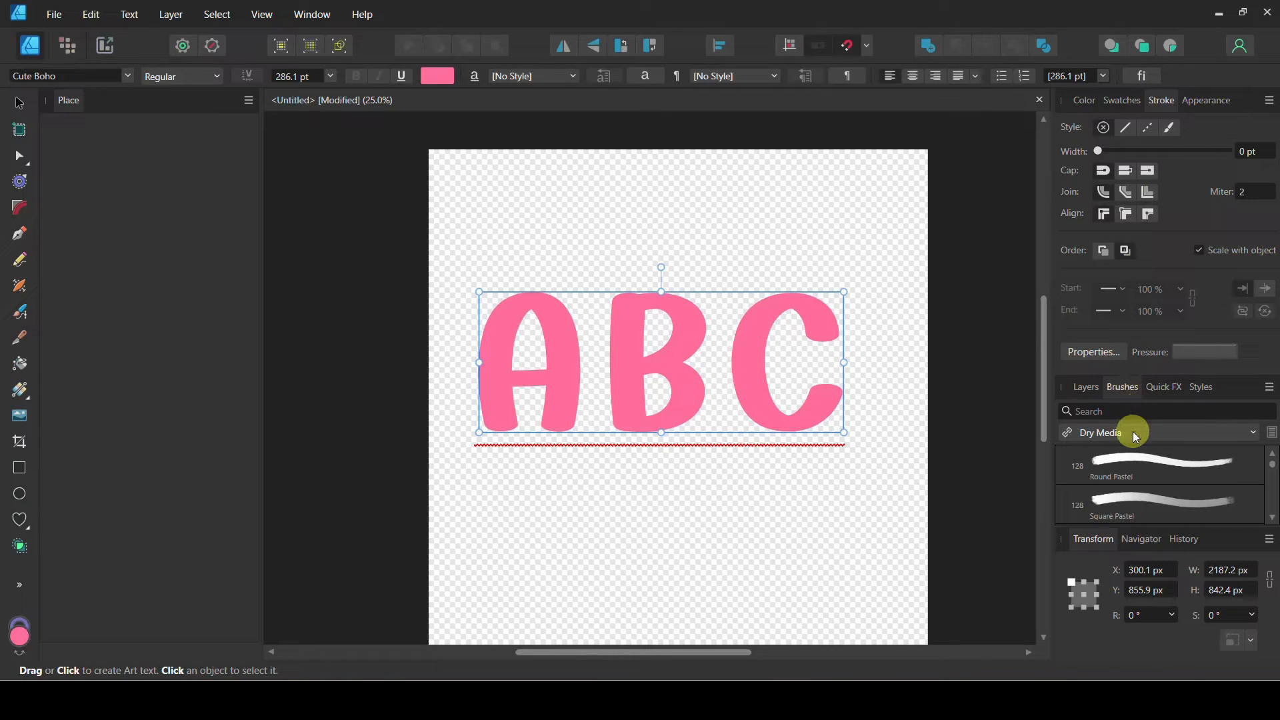
left_click(1235, 432)
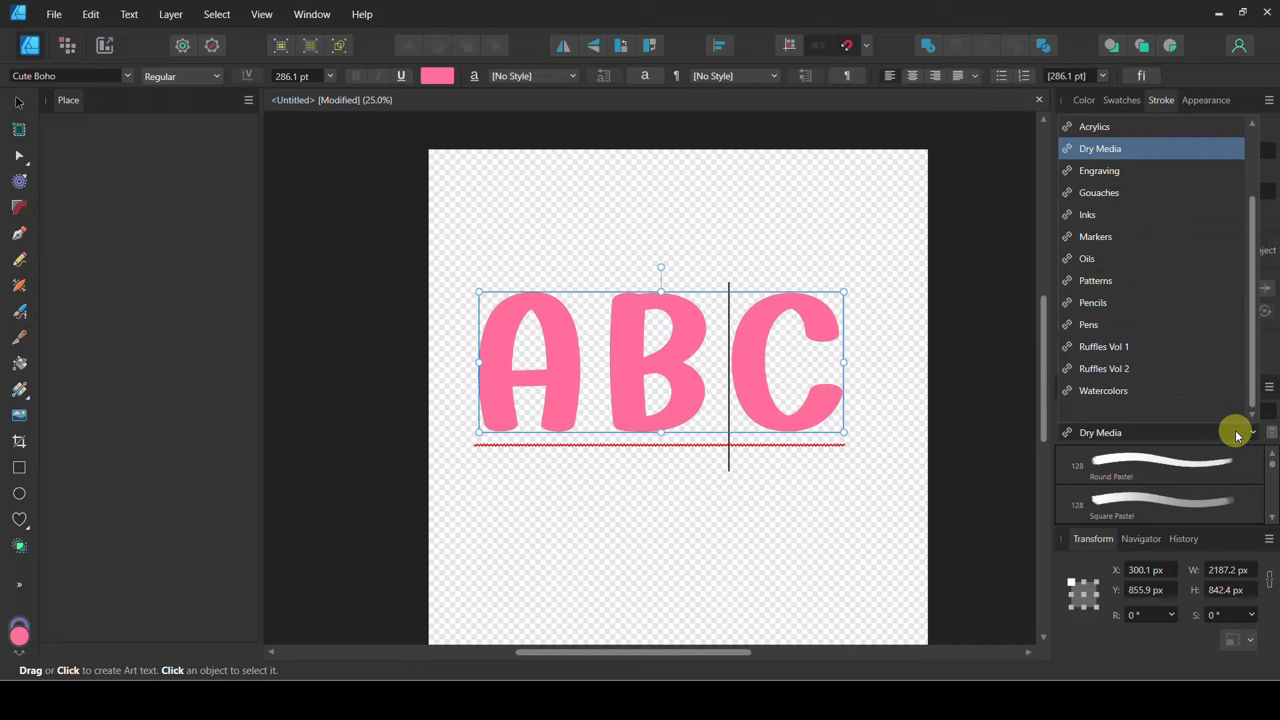
scroll(1203, 349, "up", 2)
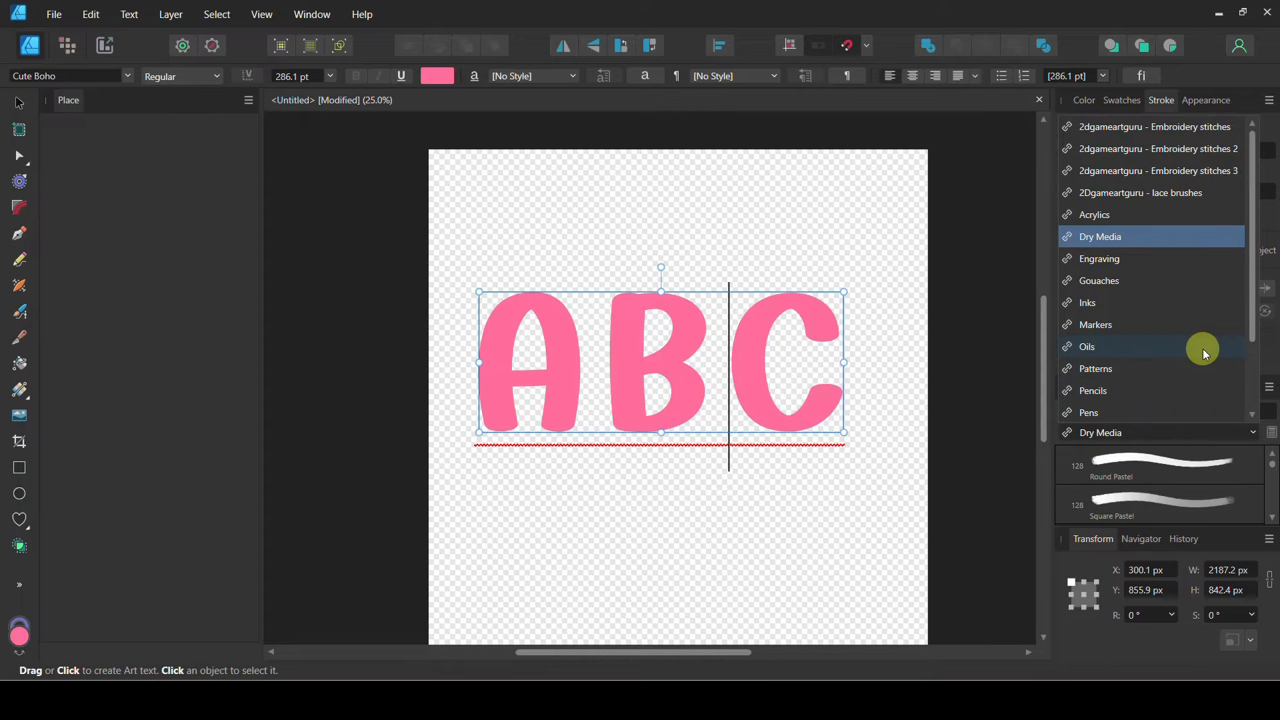
left_click(1154, 192)
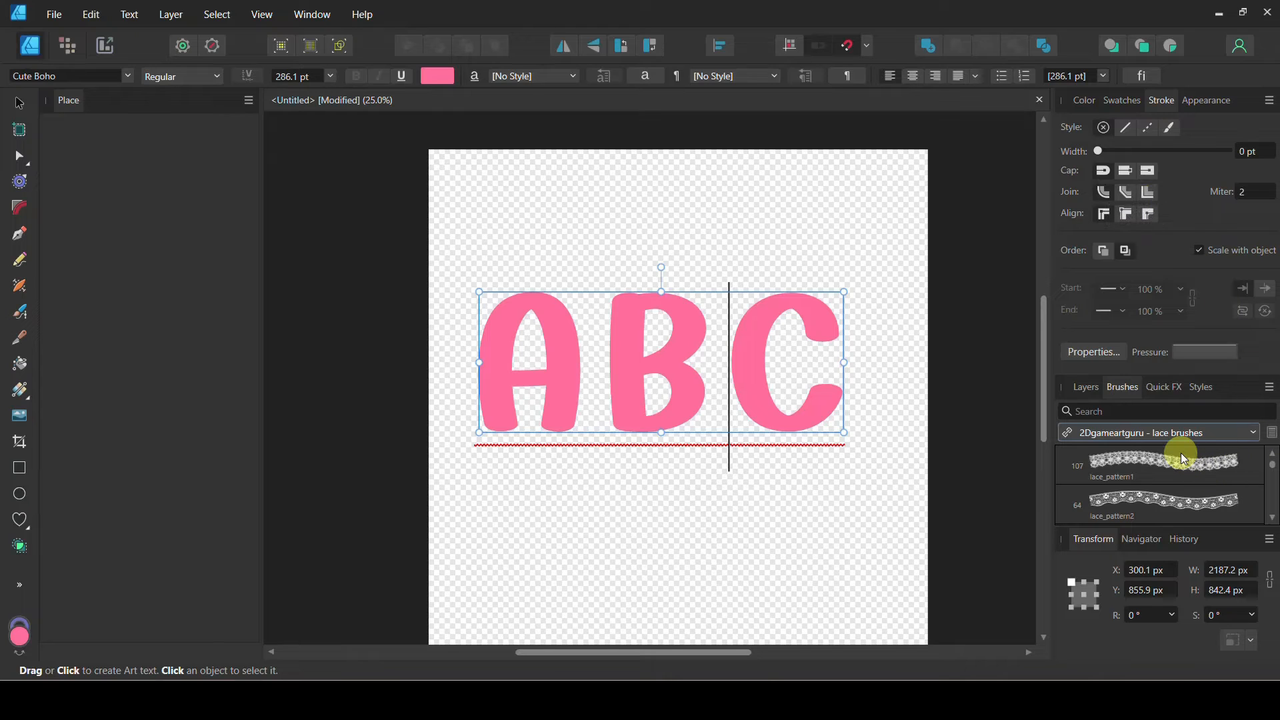
scroll(1181, 463, "down", 2)
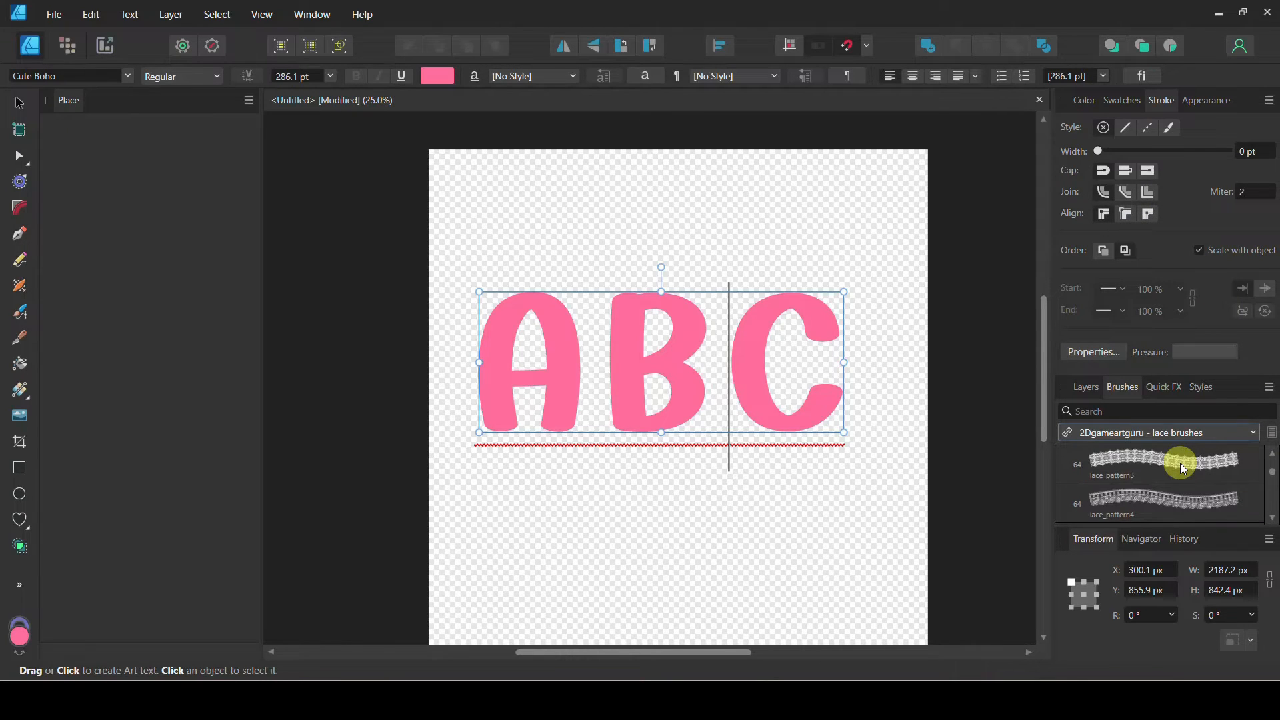
left_click(1182, 467)
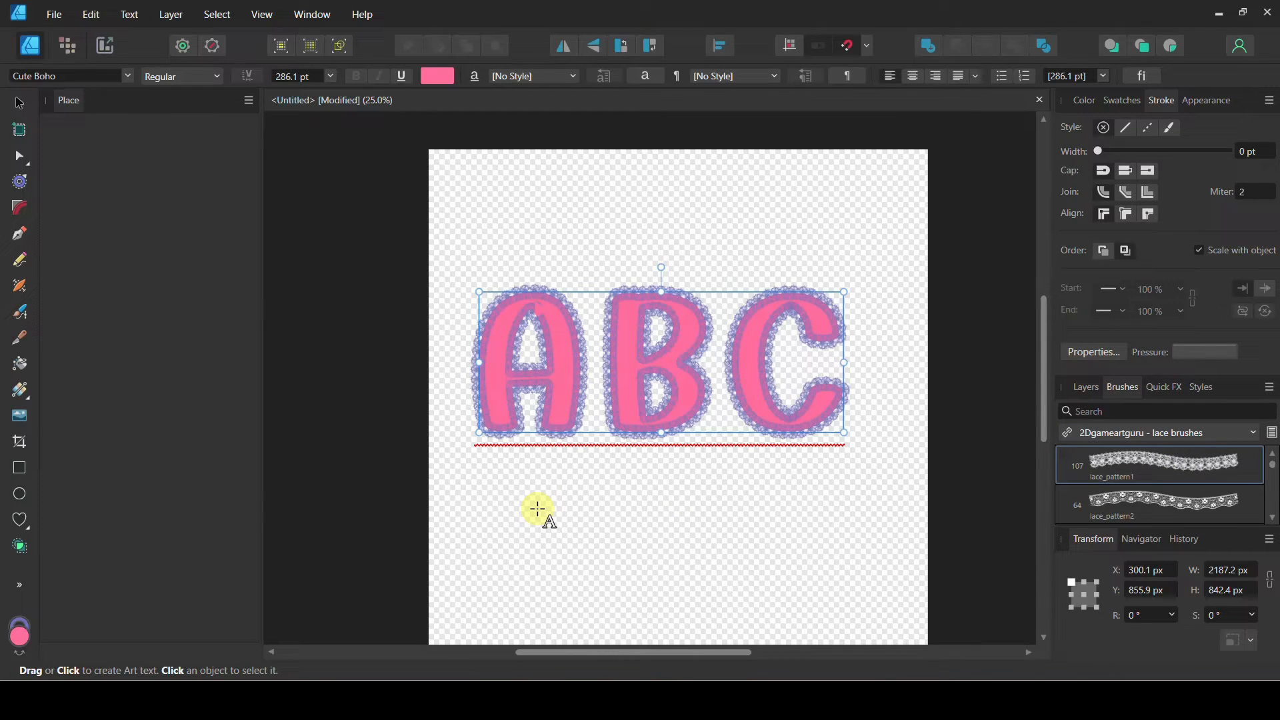
- Set the width of the text's lace stroke to 20.5 pt
key("ctrl+plus")
key("ctrl+plus")
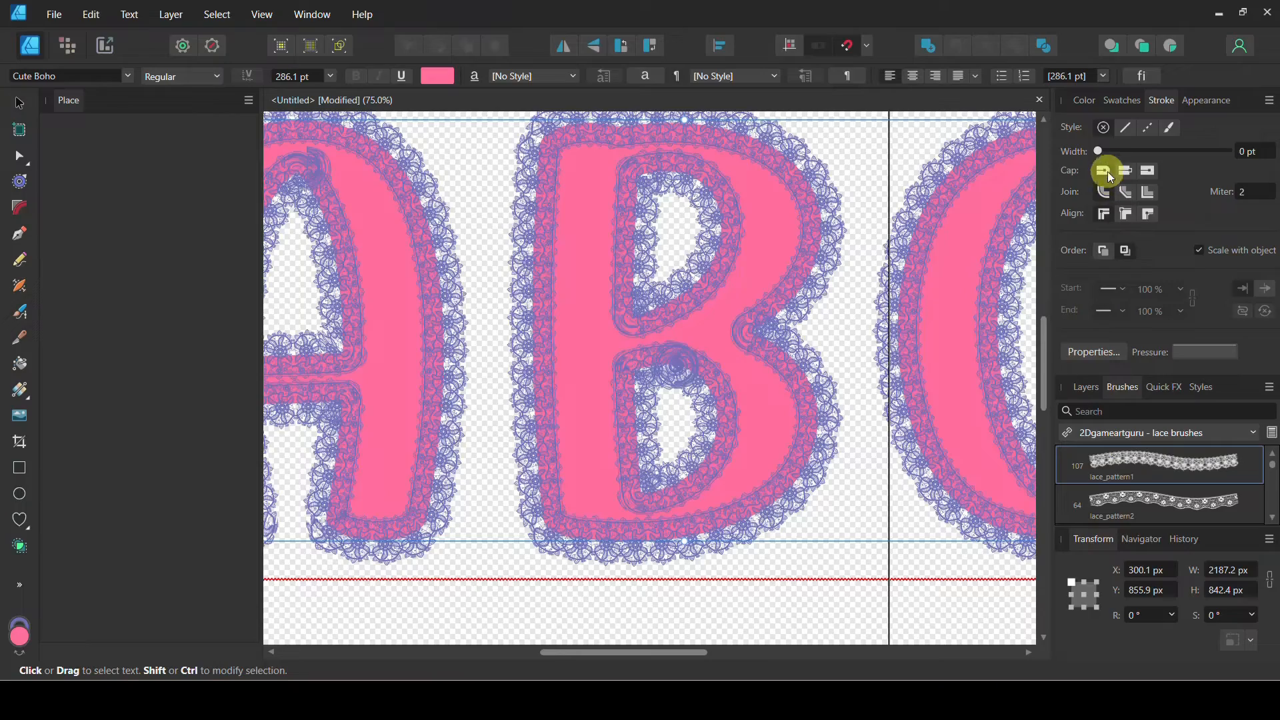
mouse_move(1102, 149)
left_mouse_down()
mouse_move(1198, 138)
mouse_move(1149, 155)
mouse_move(1191, 143)
mouse_move(1170, 150)
left_mouse_up()
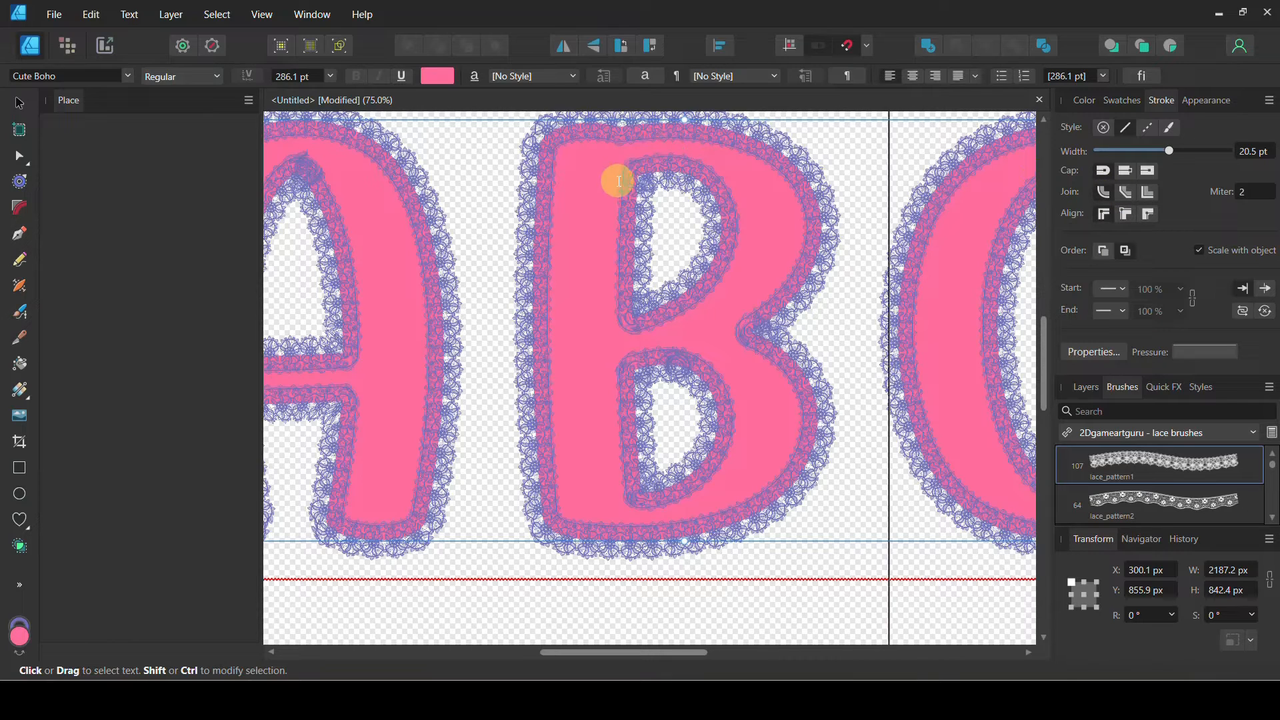
- Try the bevel and miter joins on the lace stroke and return it to the round join
left_click(1125, 194)
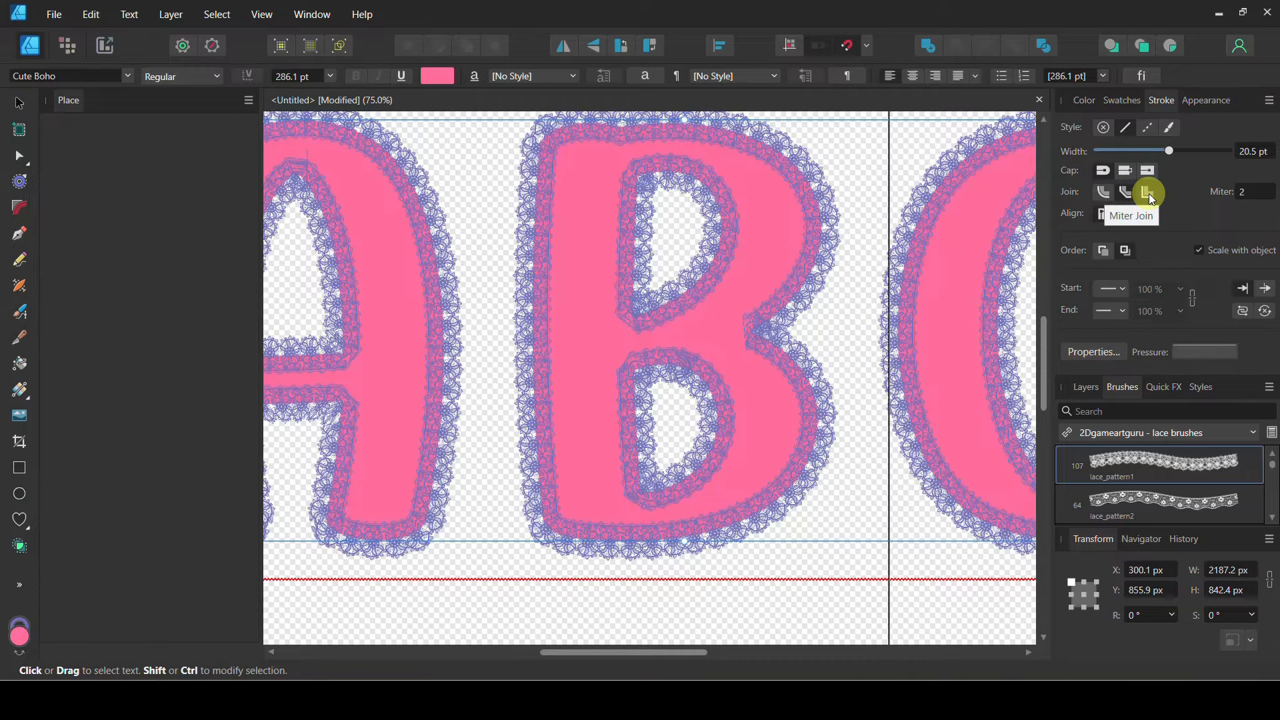
left_click(1149, 193)
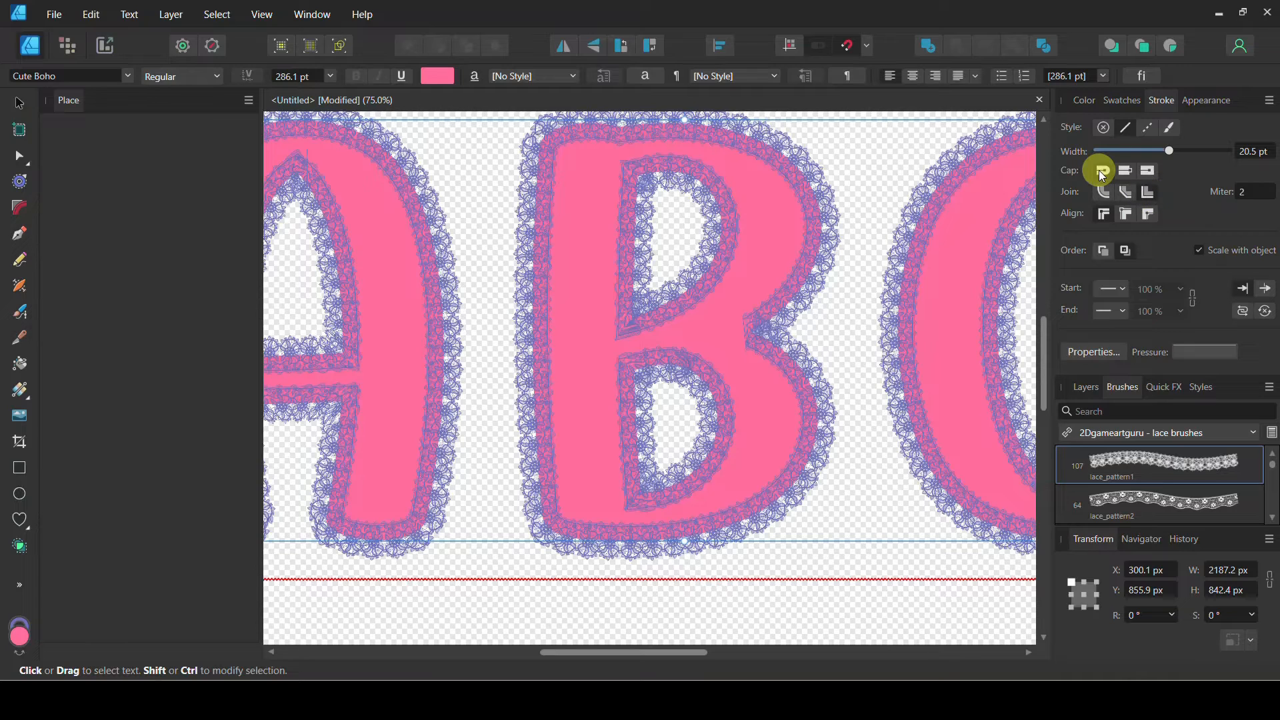
left_click(1102, 192)
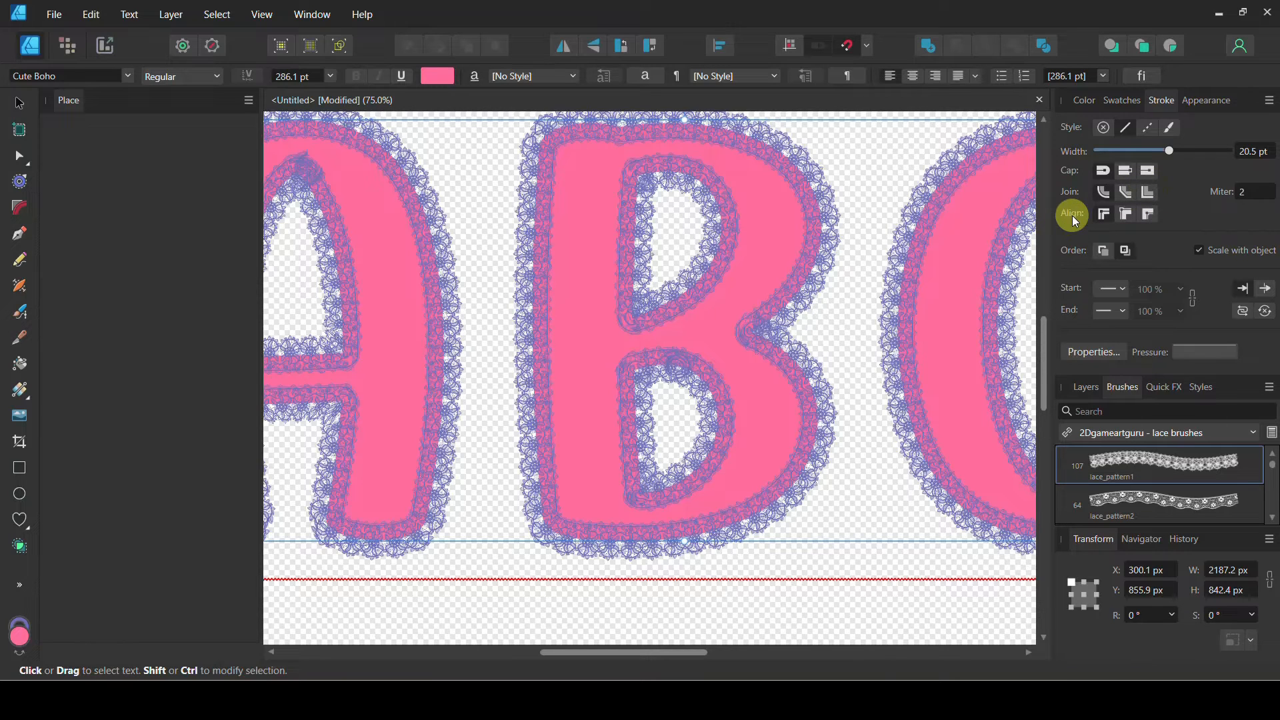
- Try the lace stroke aligned inside and outside the letters, set its width to 14.7 pt, and align it to the center
left_click(1129, 214)
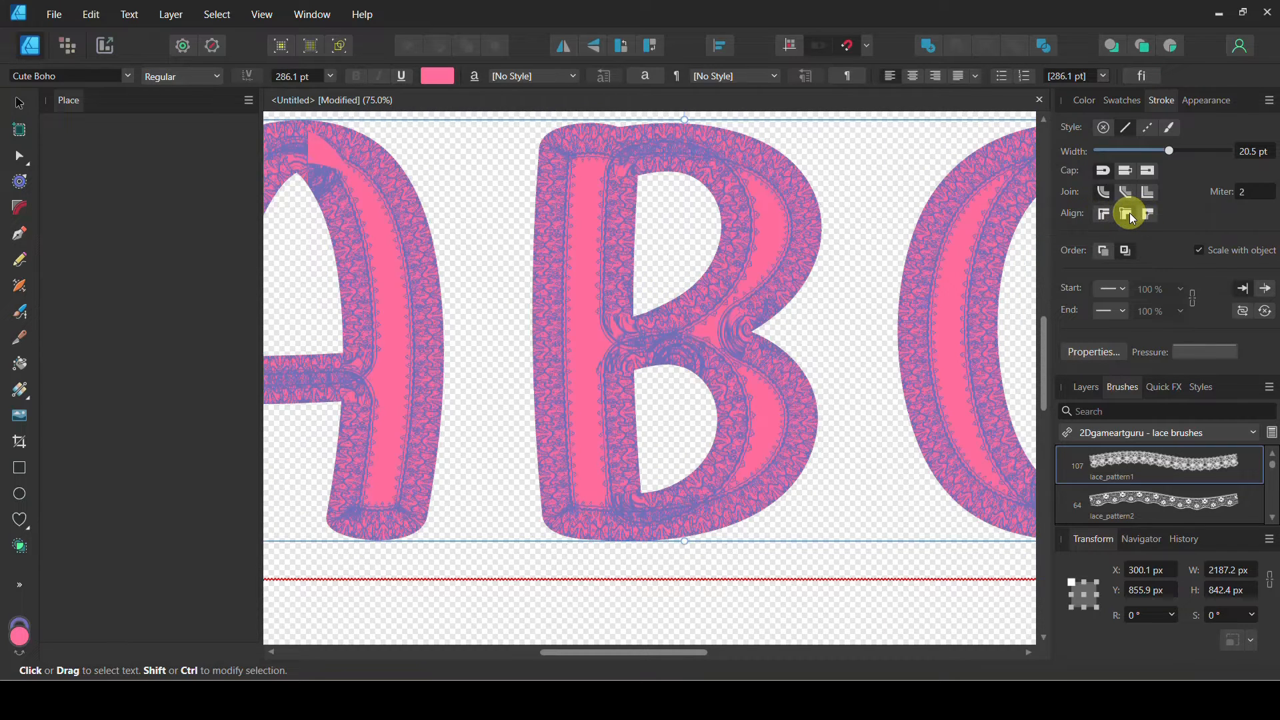
left_click(1149, 213)
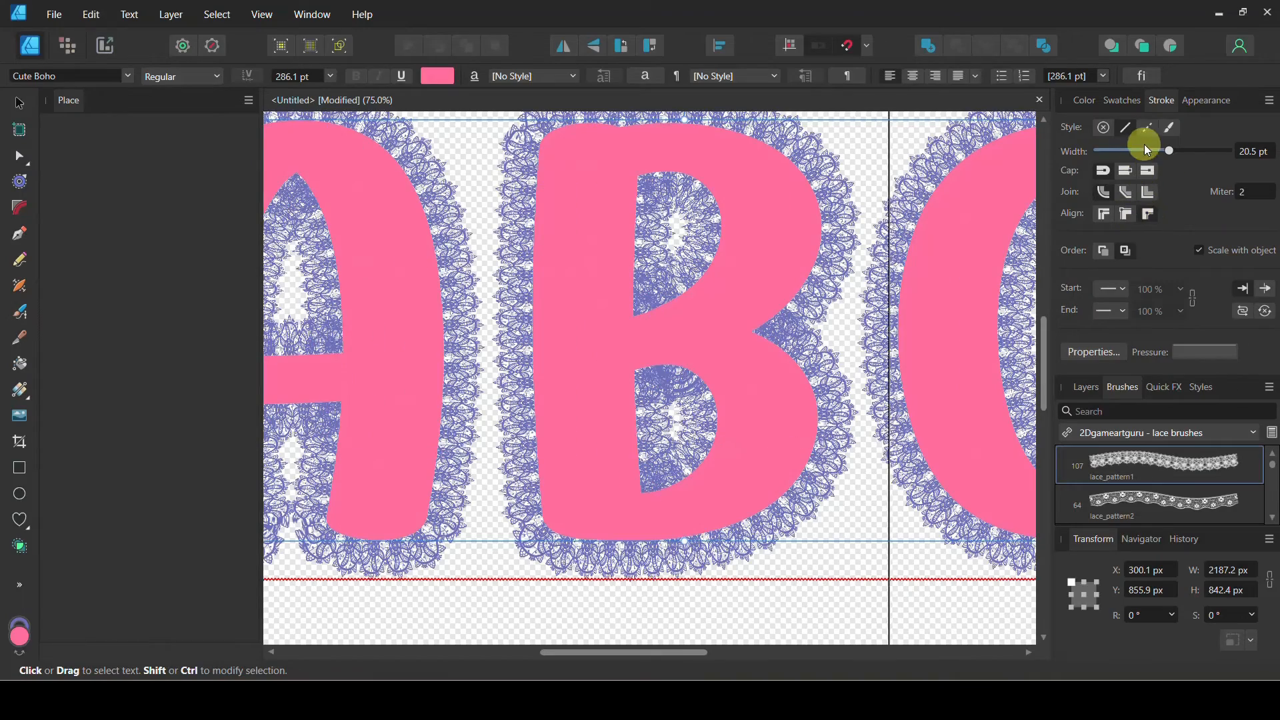
mouse_move(1170, 151)
left_mouse_down()
mouse_move(1151, 154)
mouse_move(1162, 151)
left_mouse_up()
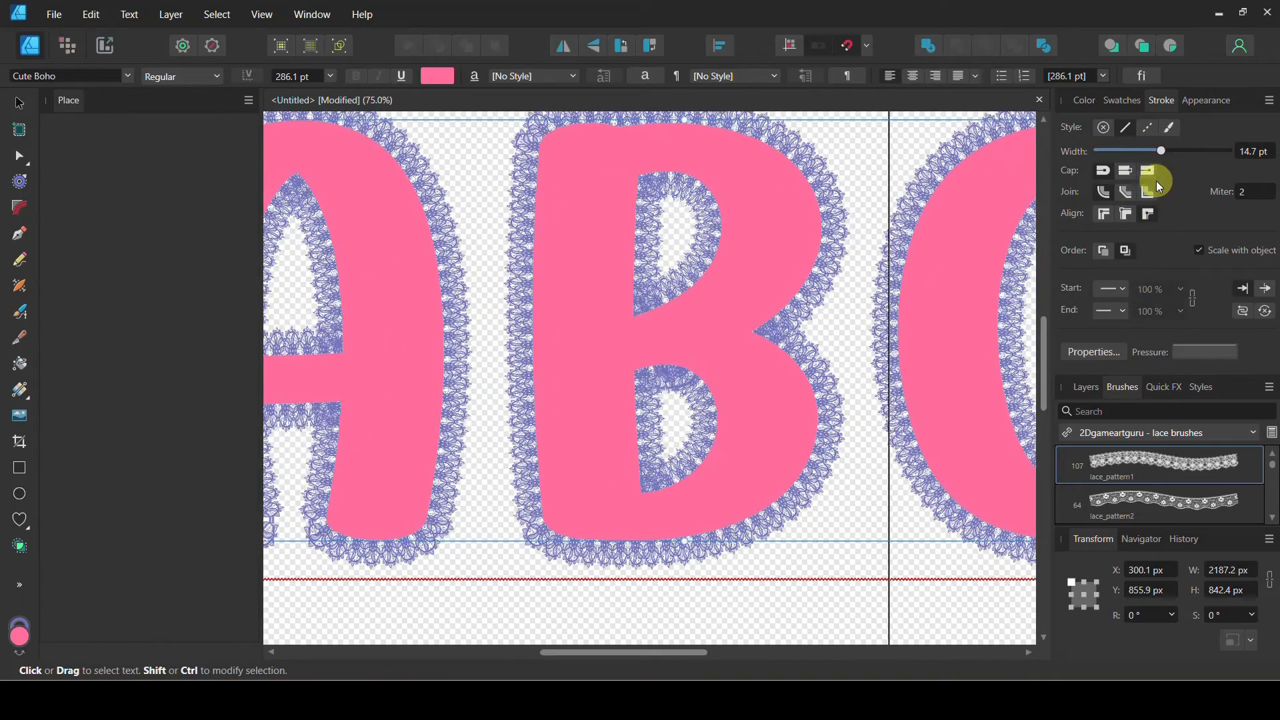
left_click(1104, 216)
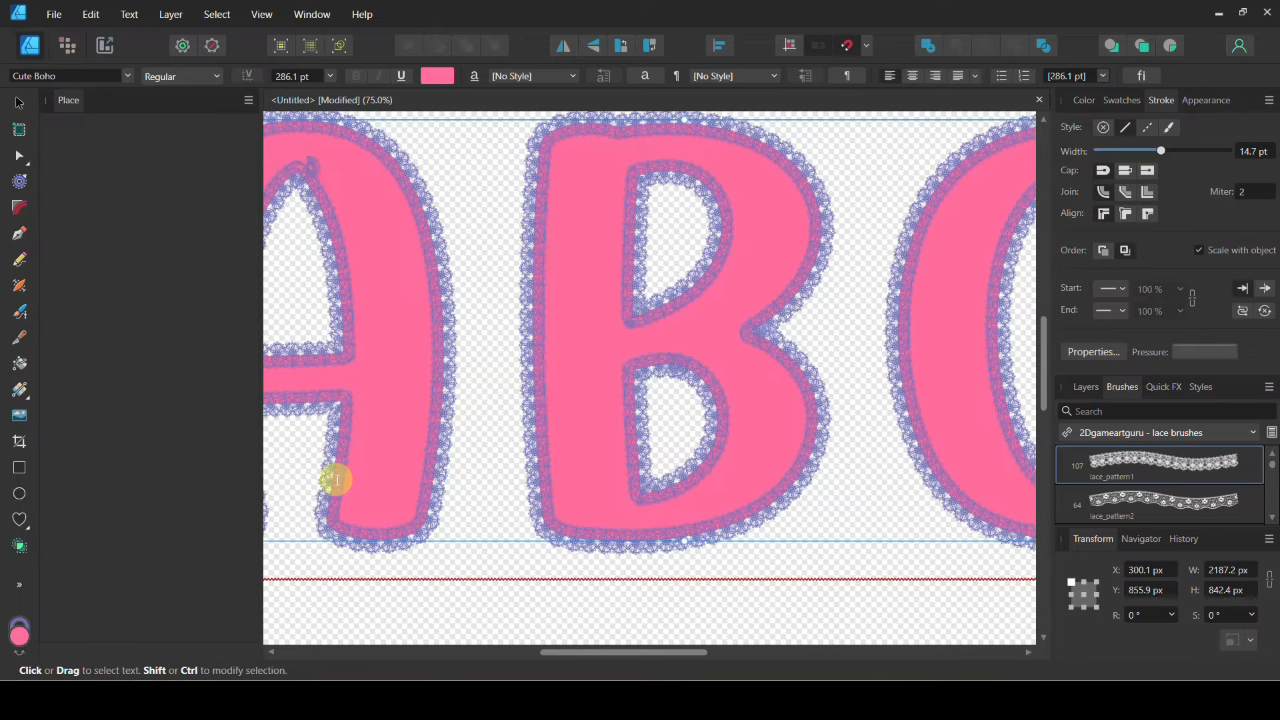
- Check the lace along the edges of the letter A and convert the ABC text to curves
scroll(337, 480, "left", 5)
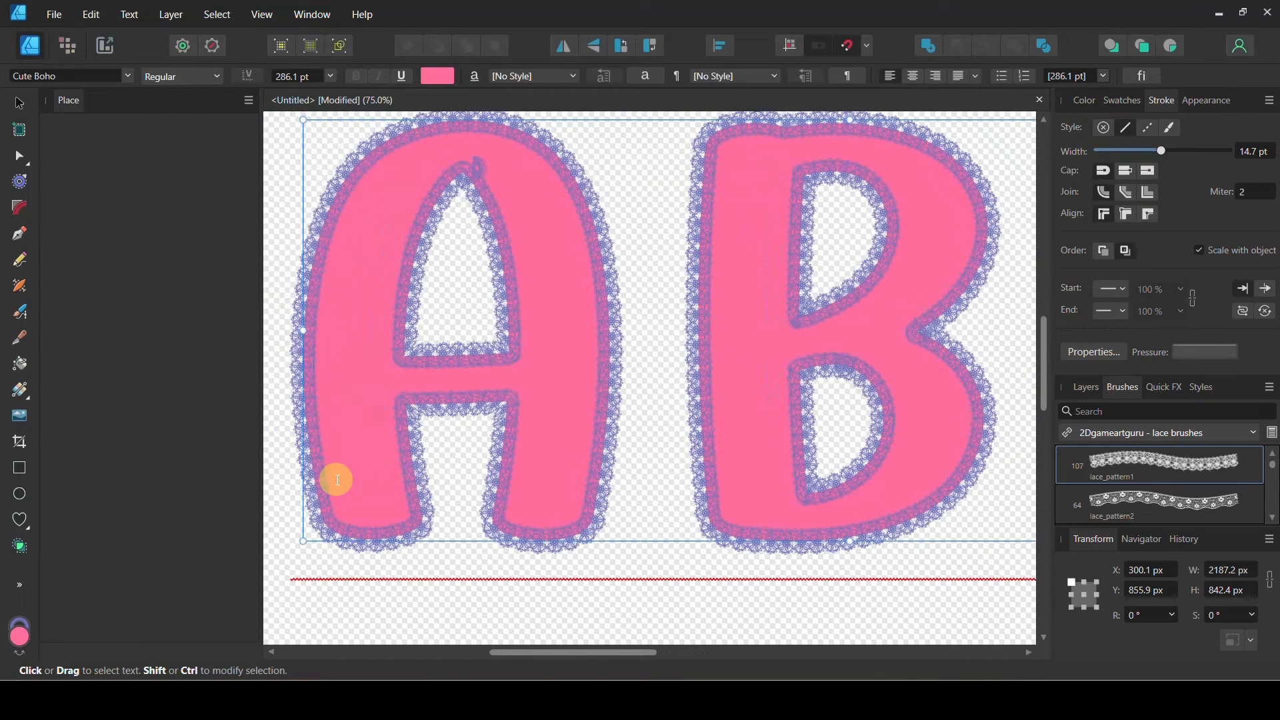
scroll(337, 480, "up", 5)
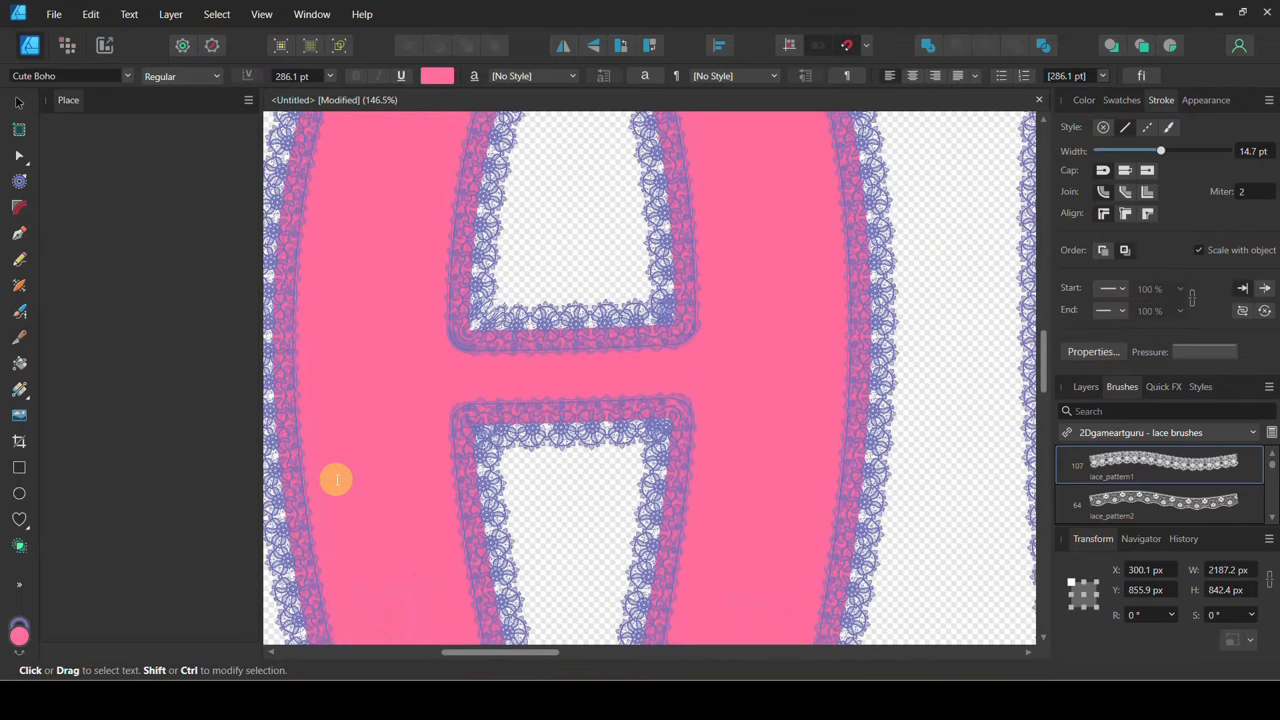
scroll(336, 480, "up", 4)
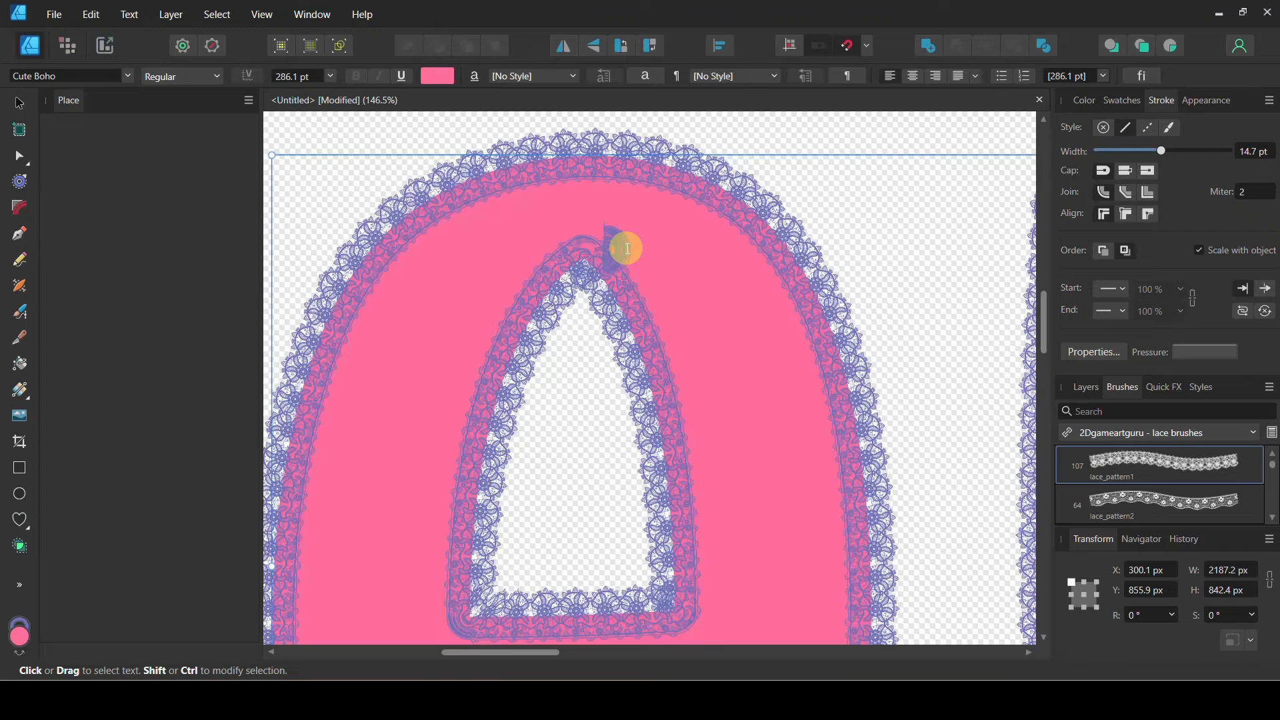
scroll(627, 249, "down", 5)
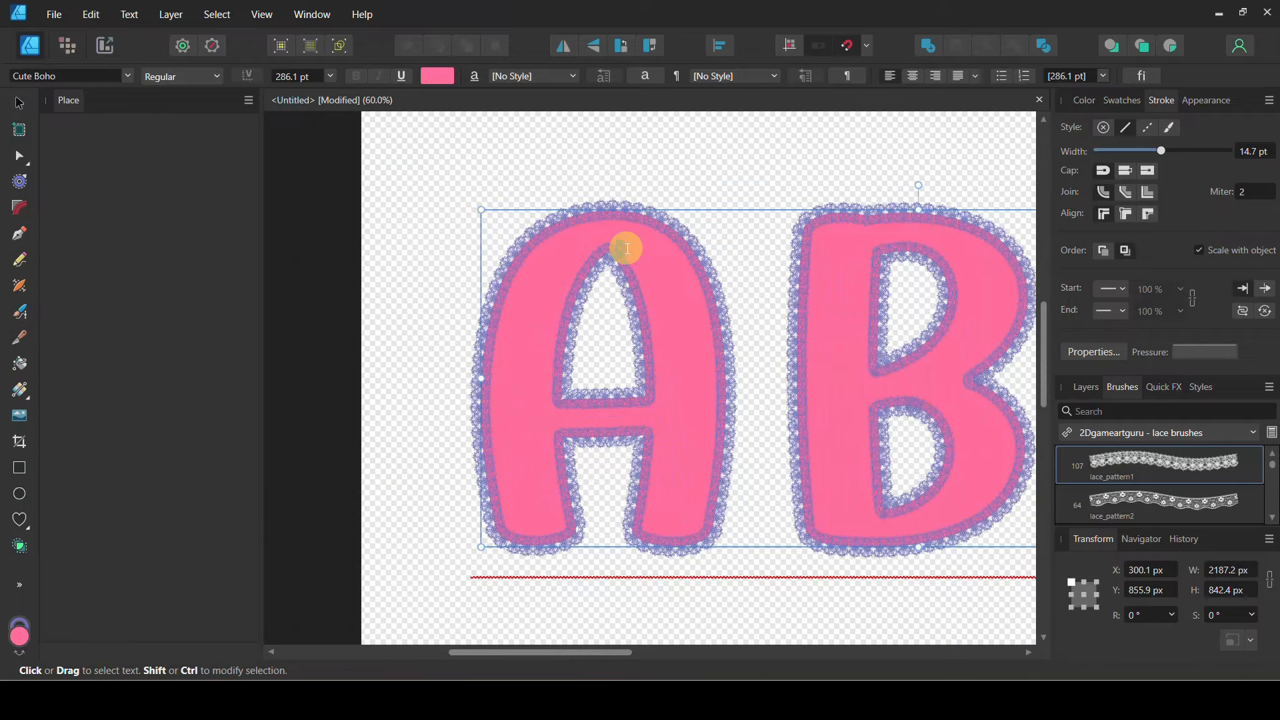
left_click(18, 101)
left_click(515, 323)
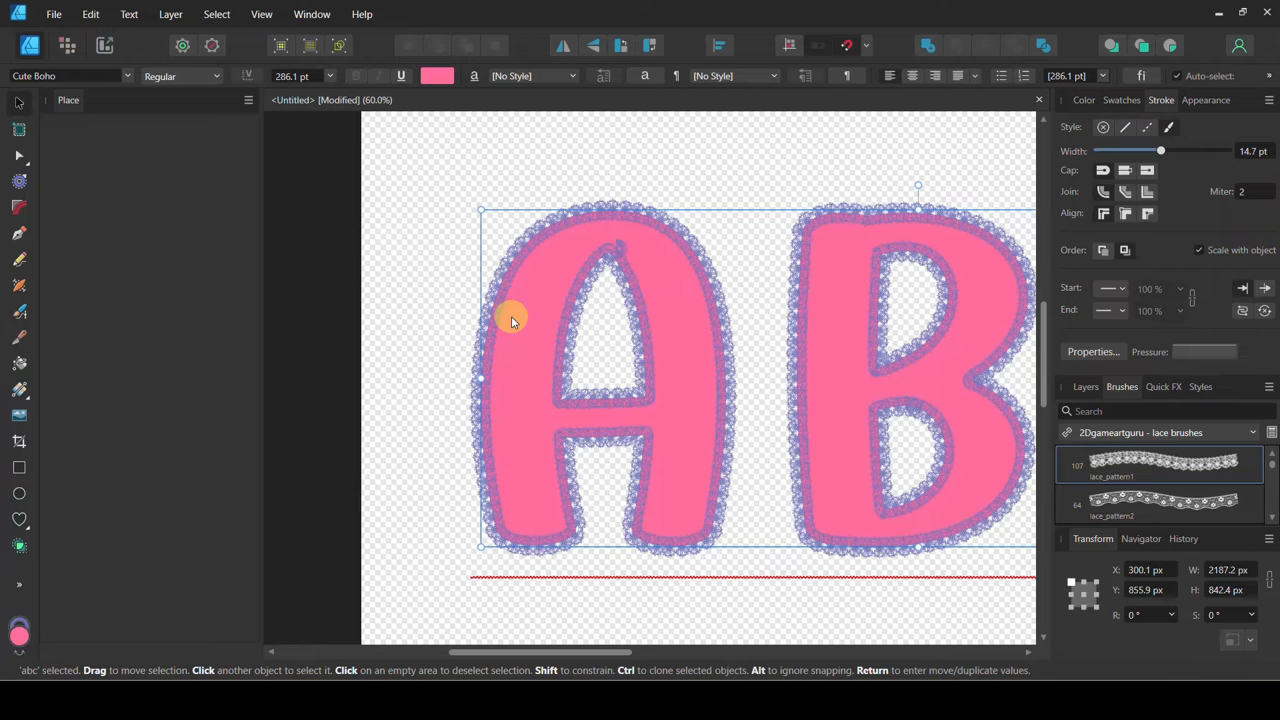
right_click(528, 325)
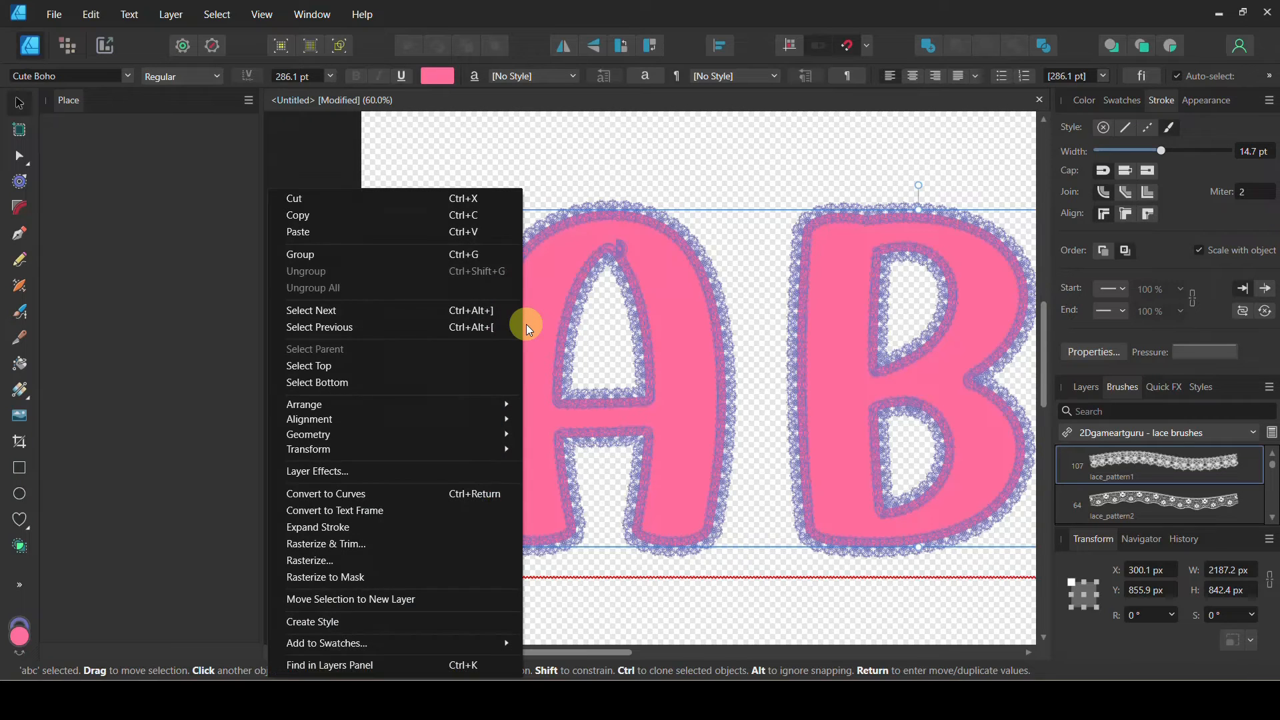
left_click(314, 495)
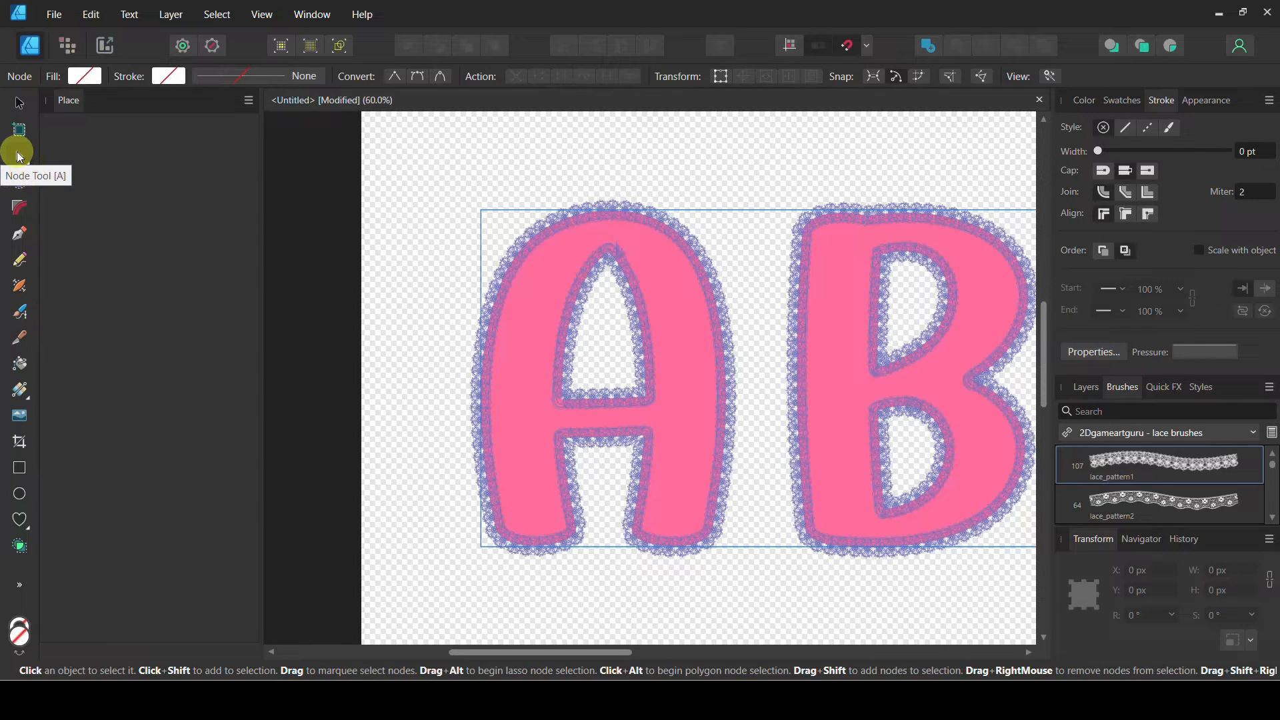
- Delete the stray cusp node beside the peak of the letter A's inner opening to smooth the lace there
left_click(543, 302)
key("v")
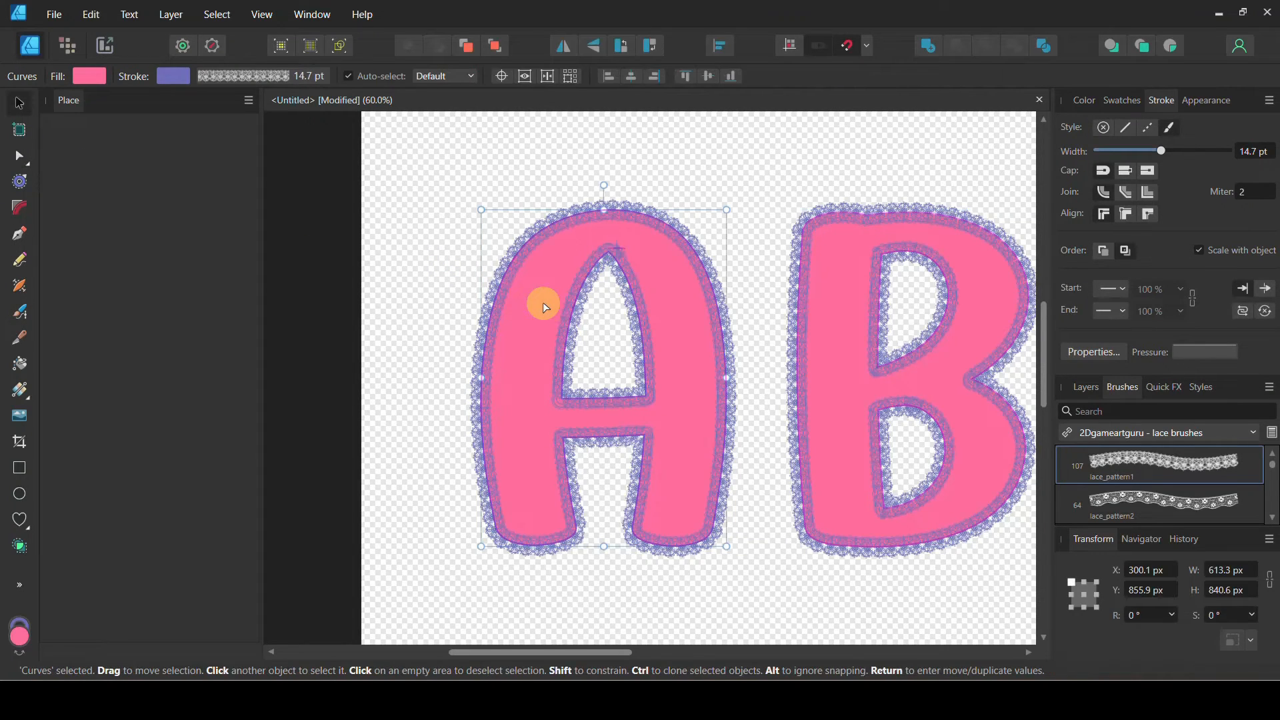
left_click(21, 157)
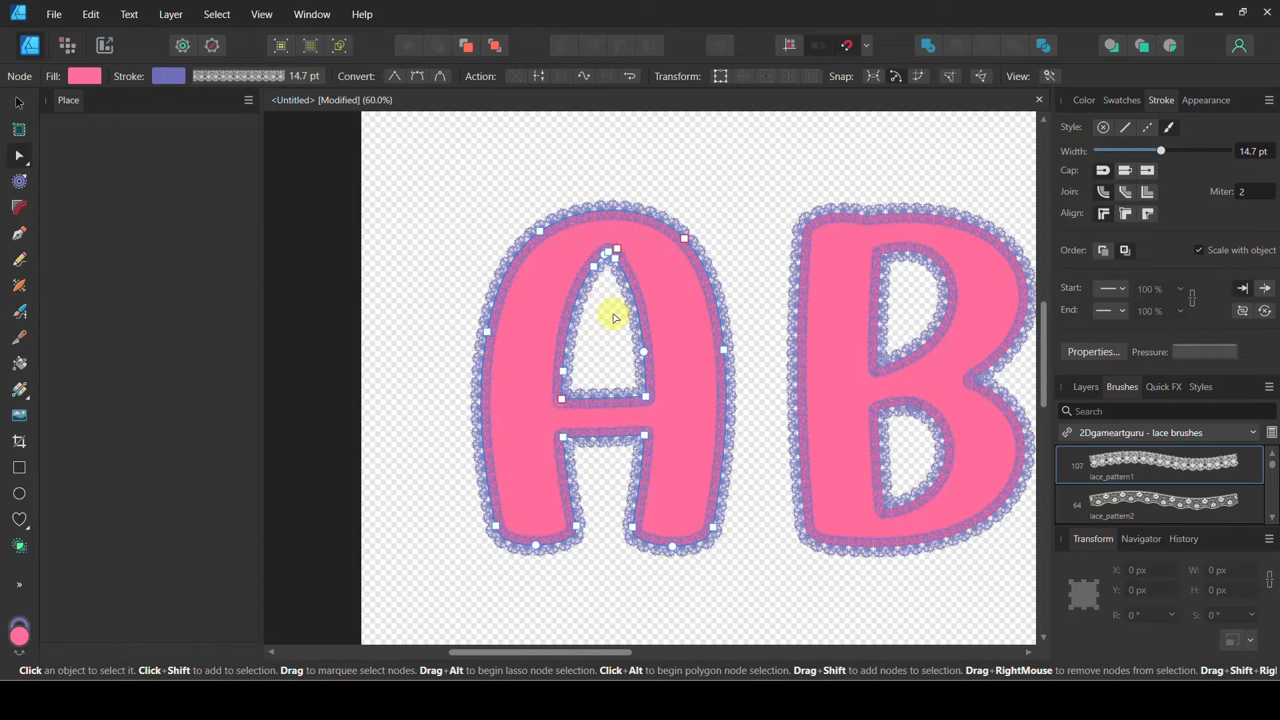
scroll(615, 319, "up", 5)
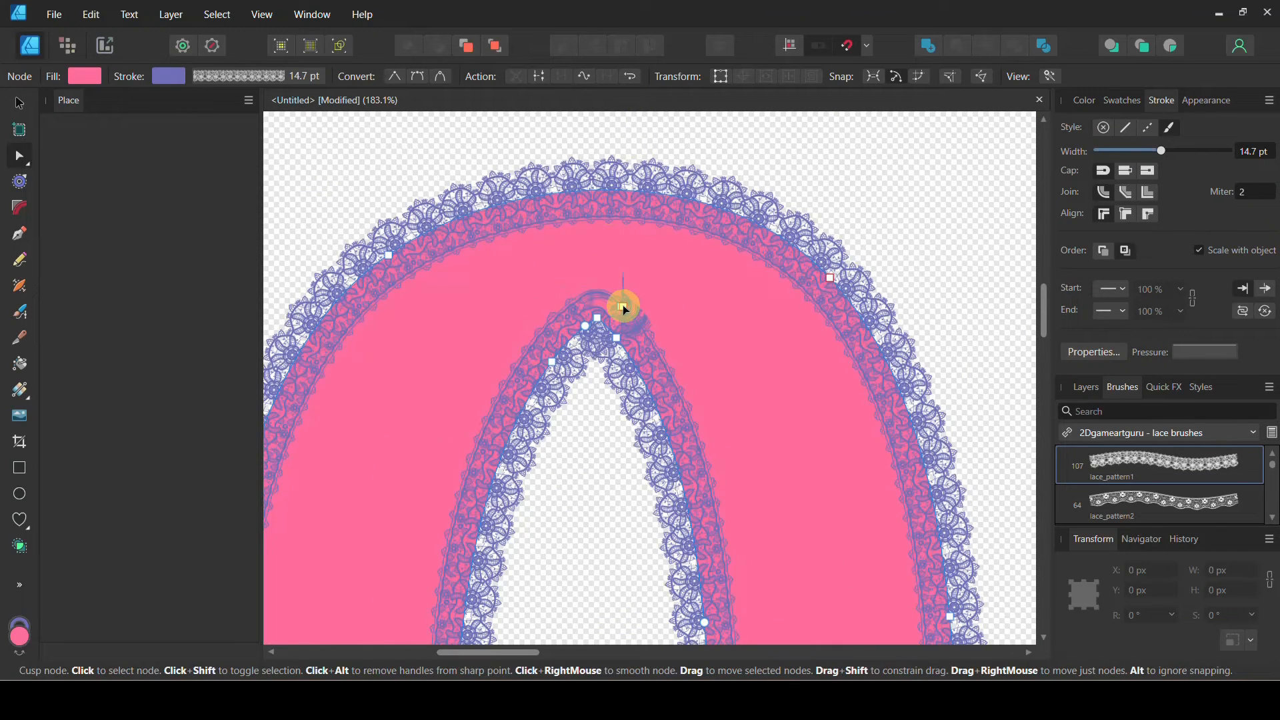
left_click(622, 306)
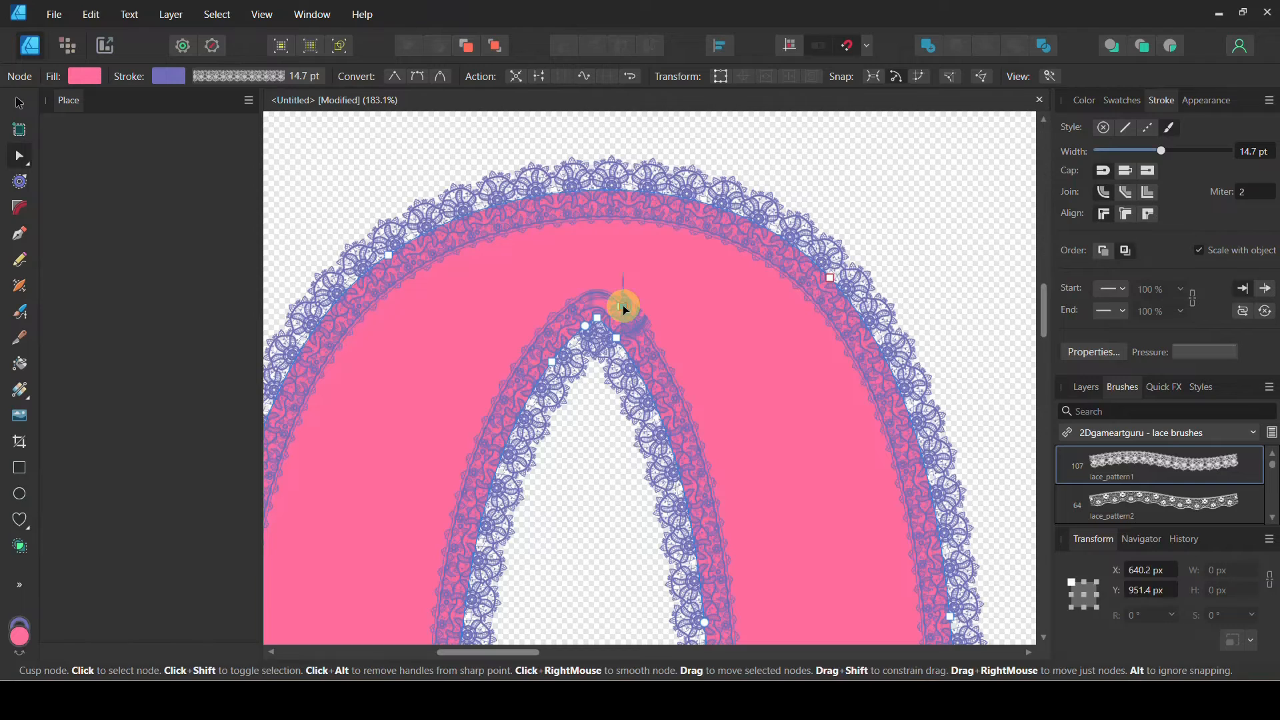
key("Delete")
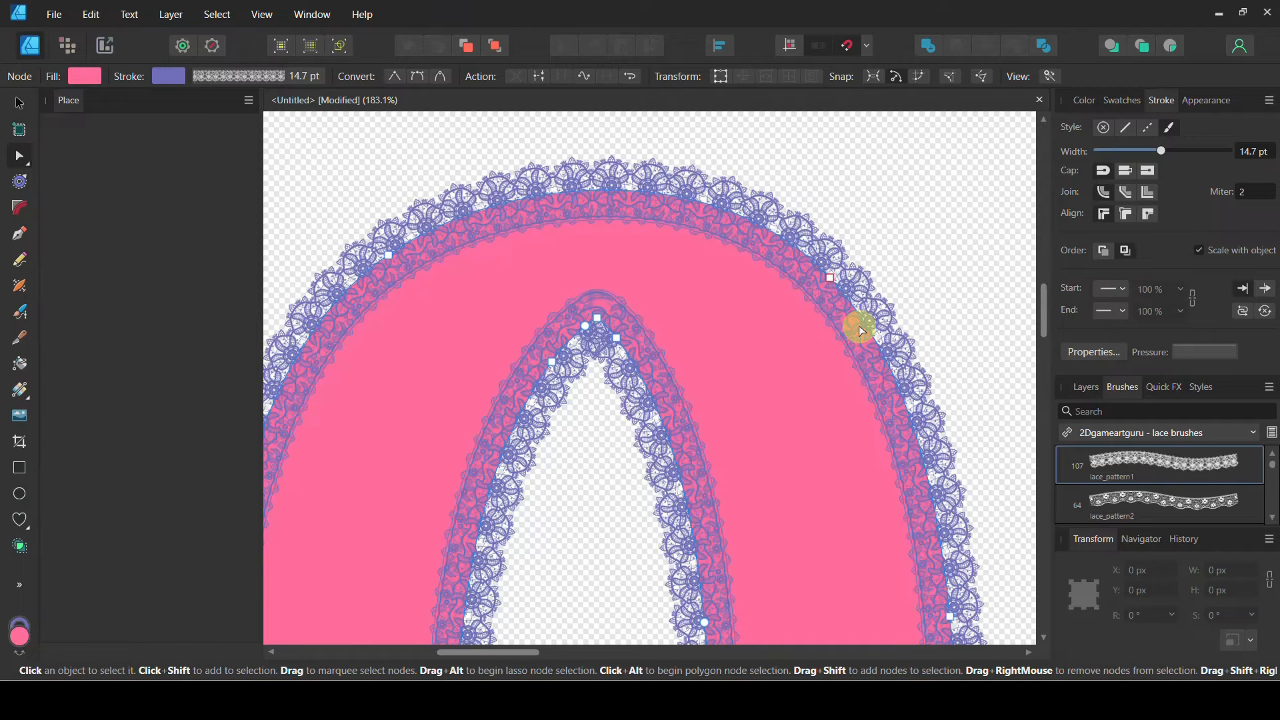
- Convert the node at the peak of the letter A's inner opening to a smart node and deselect the letter
left_click(597, 316)
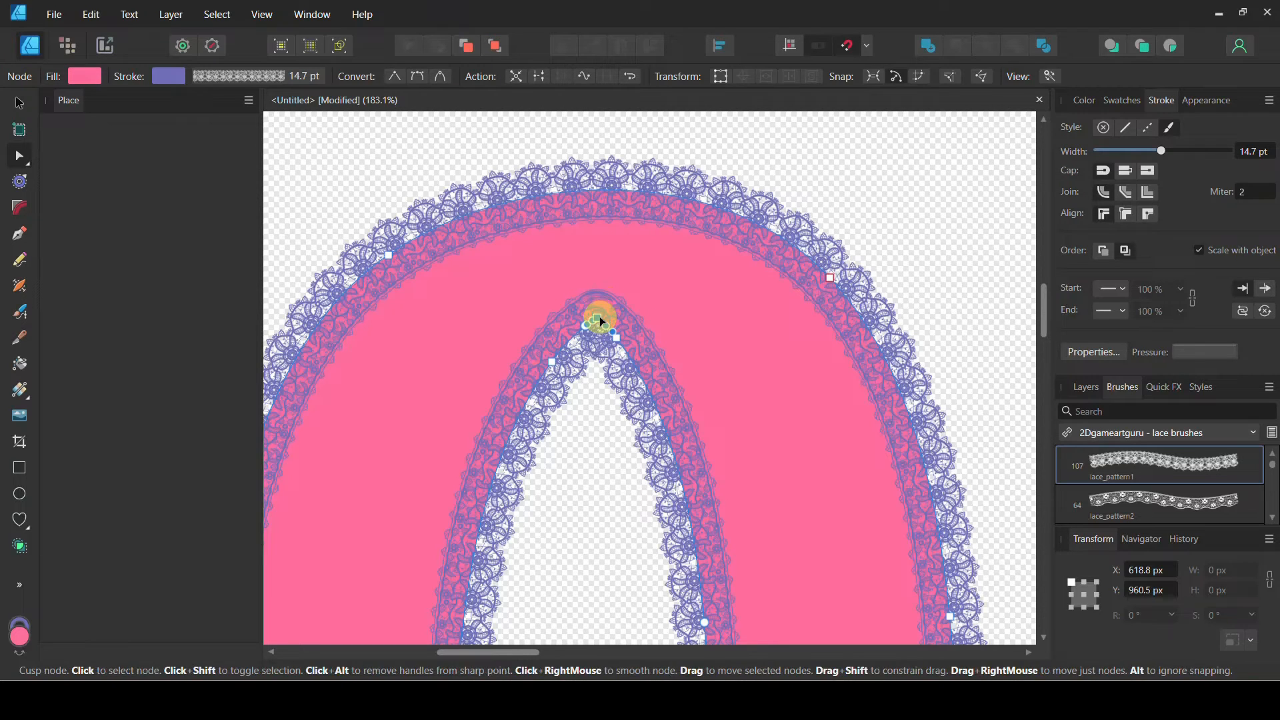
left_click(418, 81)
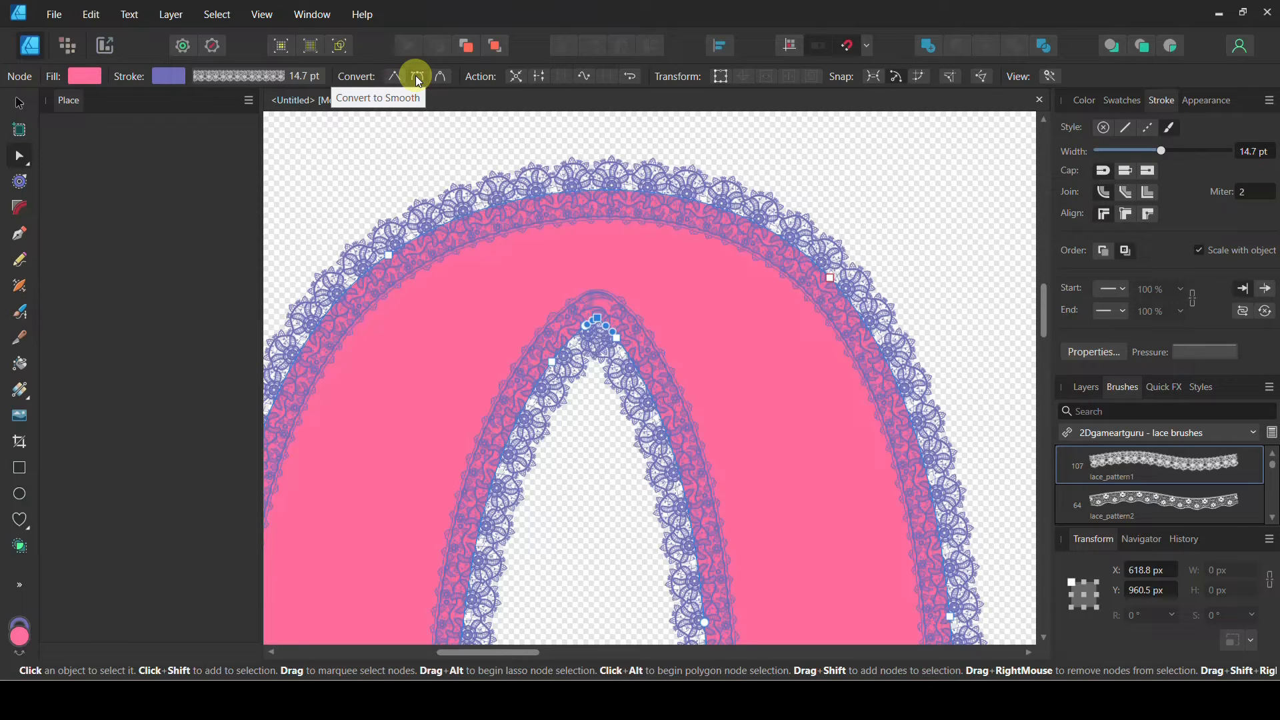
left_click(440, 79)
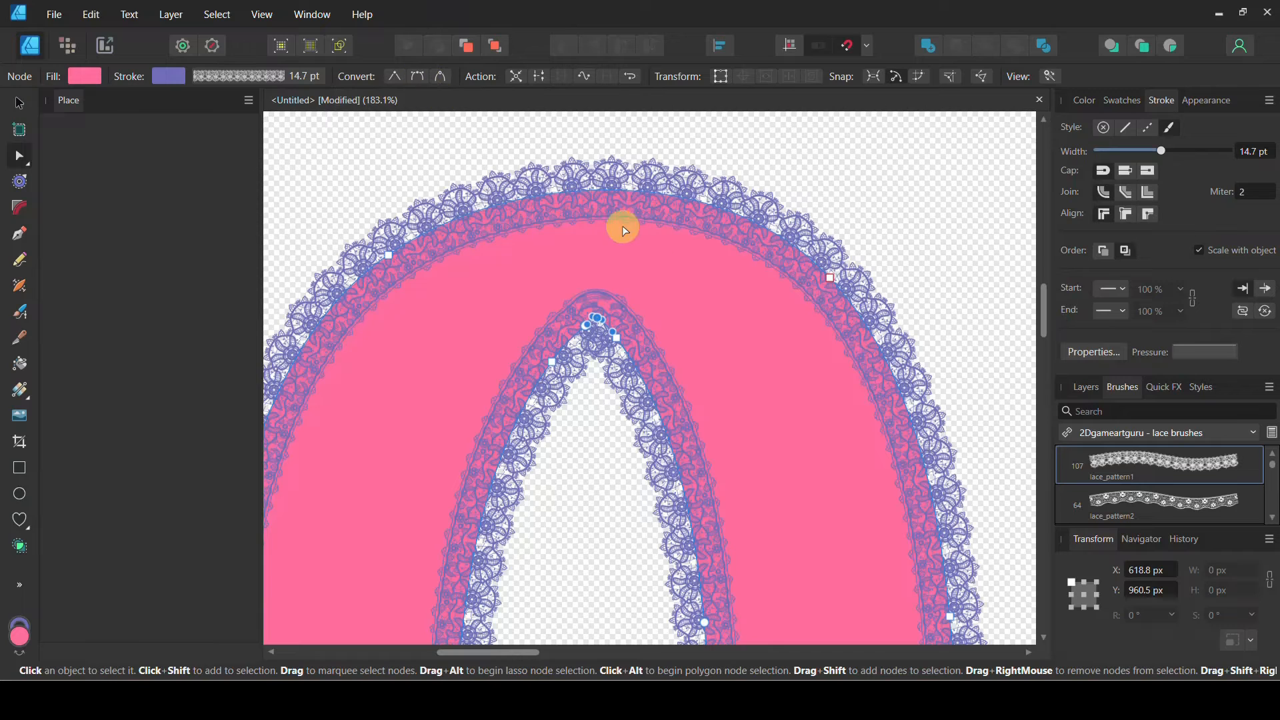
left_click(877, 187)
- Check the lace along all three letters and inspect it closely at the top of the C's inner curve
scroll(652, 402, "down", 5)
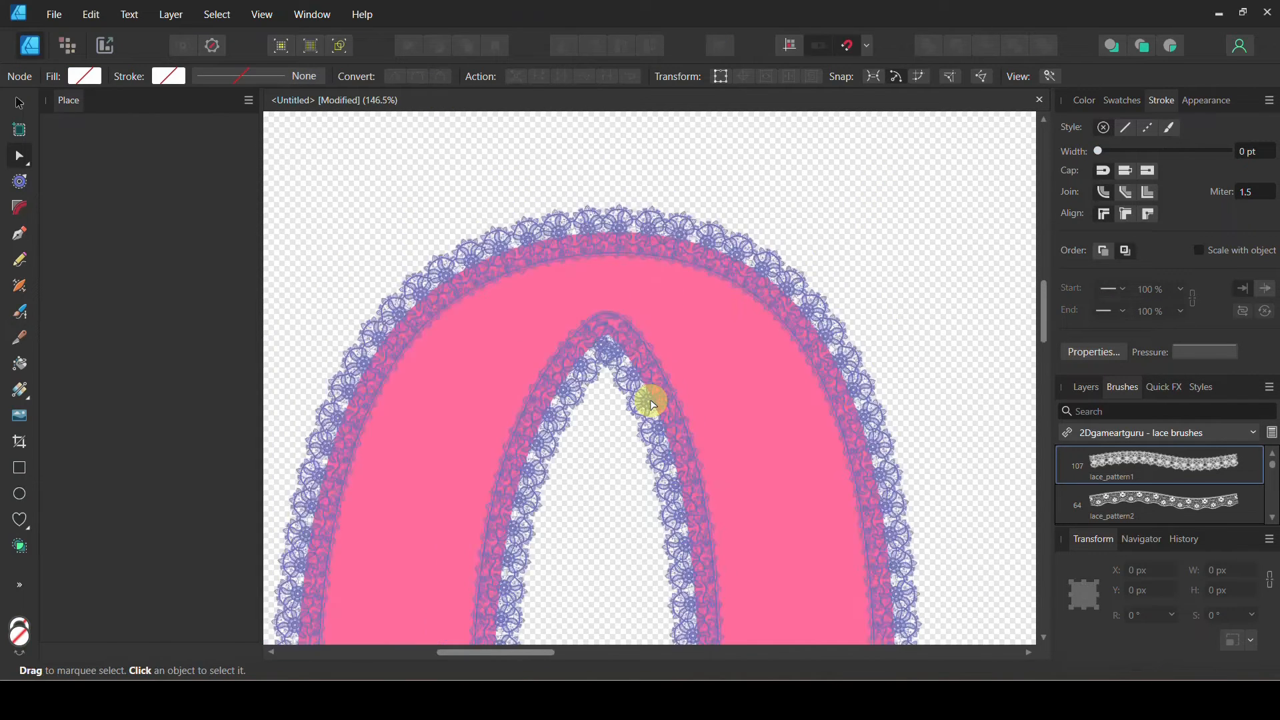
scroll(653, 402, "down", 2)
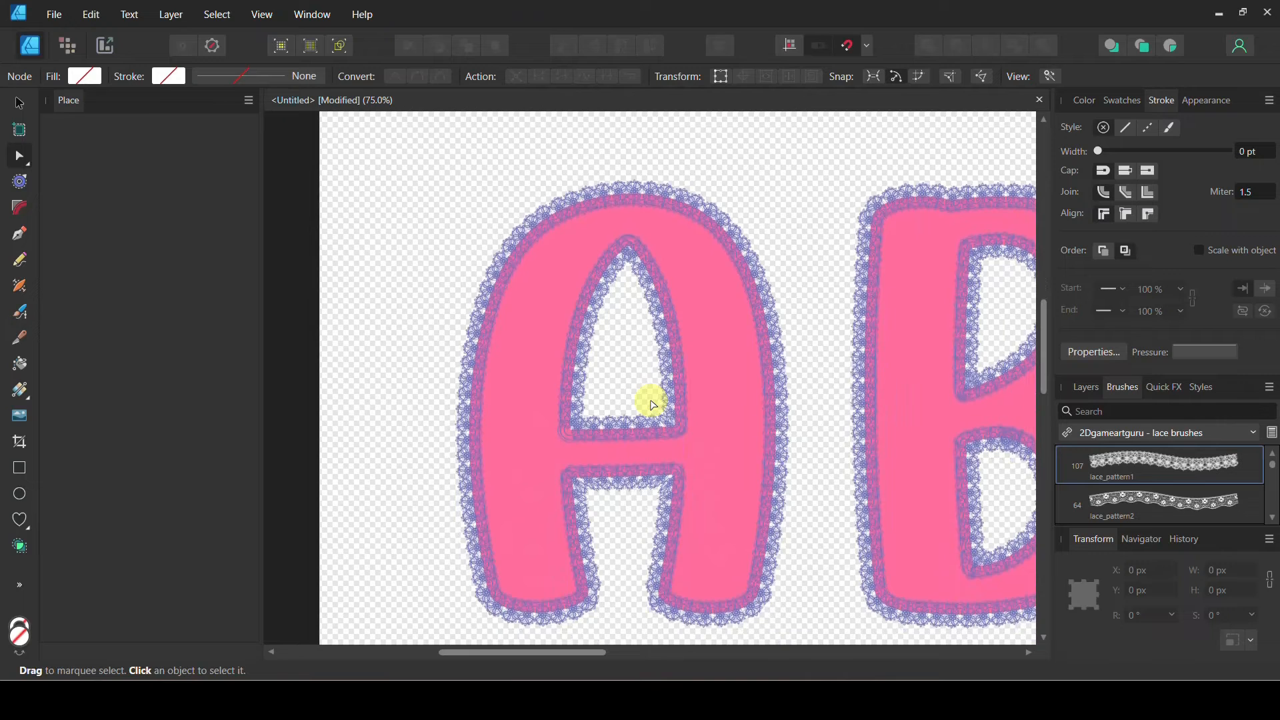
scroll(653, 402, "right", 6)
scroll(650, 399, "right", 1)
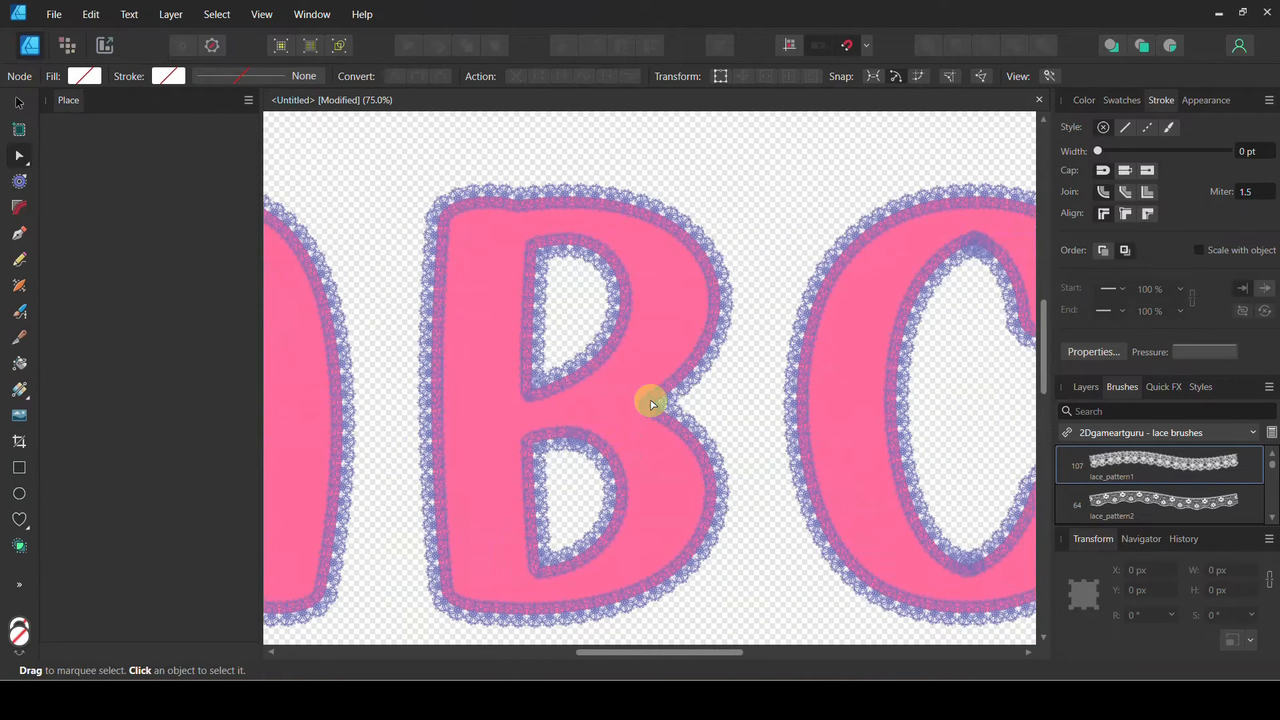
scroll(652, 402, "right", 3)
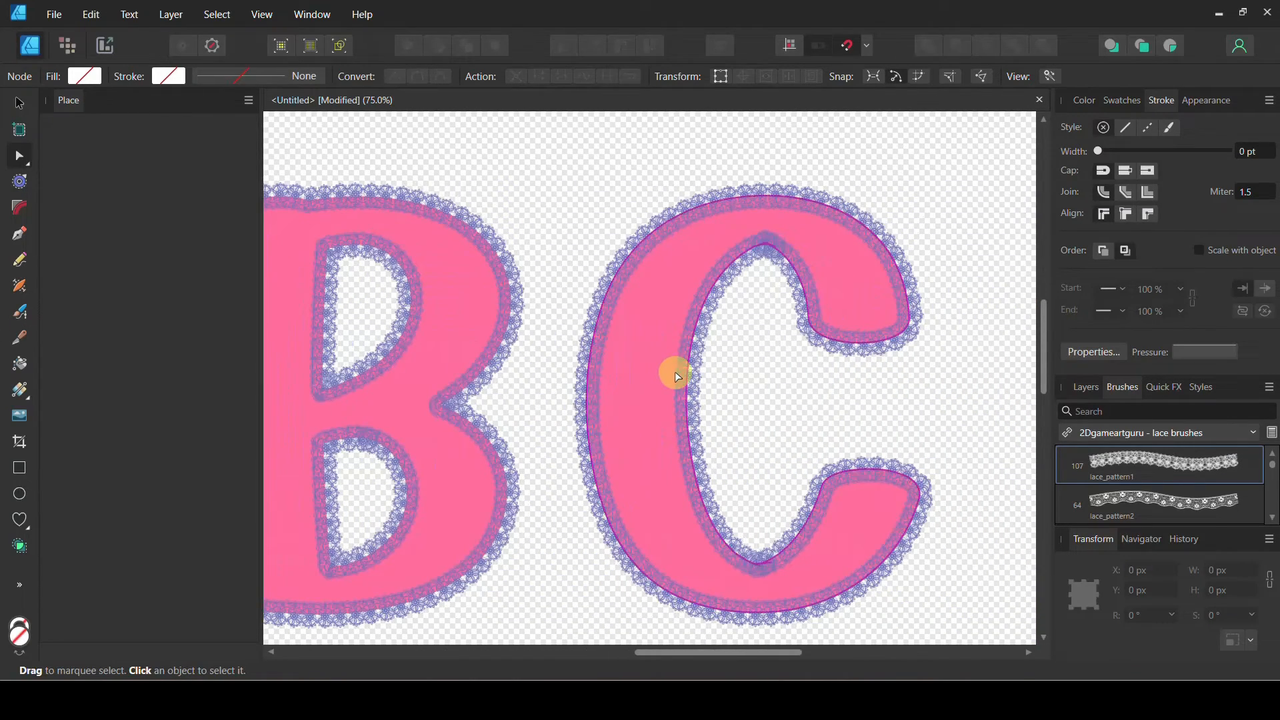
scroll(674, 371, "up", 8)
scroll(674, 377, "up", 8)
scroll(675, 377, "right", 6)
scroll(674, 377, "up", 3)
scroll(678, 377, "right", 2)
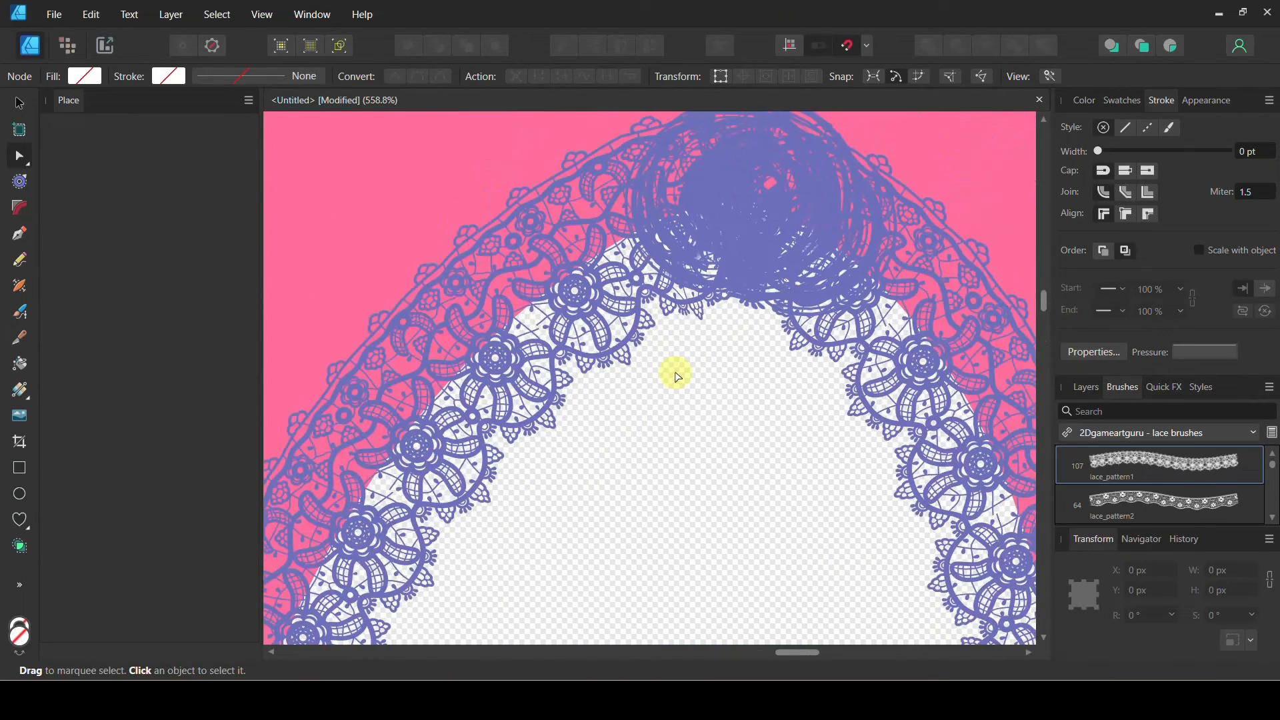
scroll(679, 378, "up", 2)
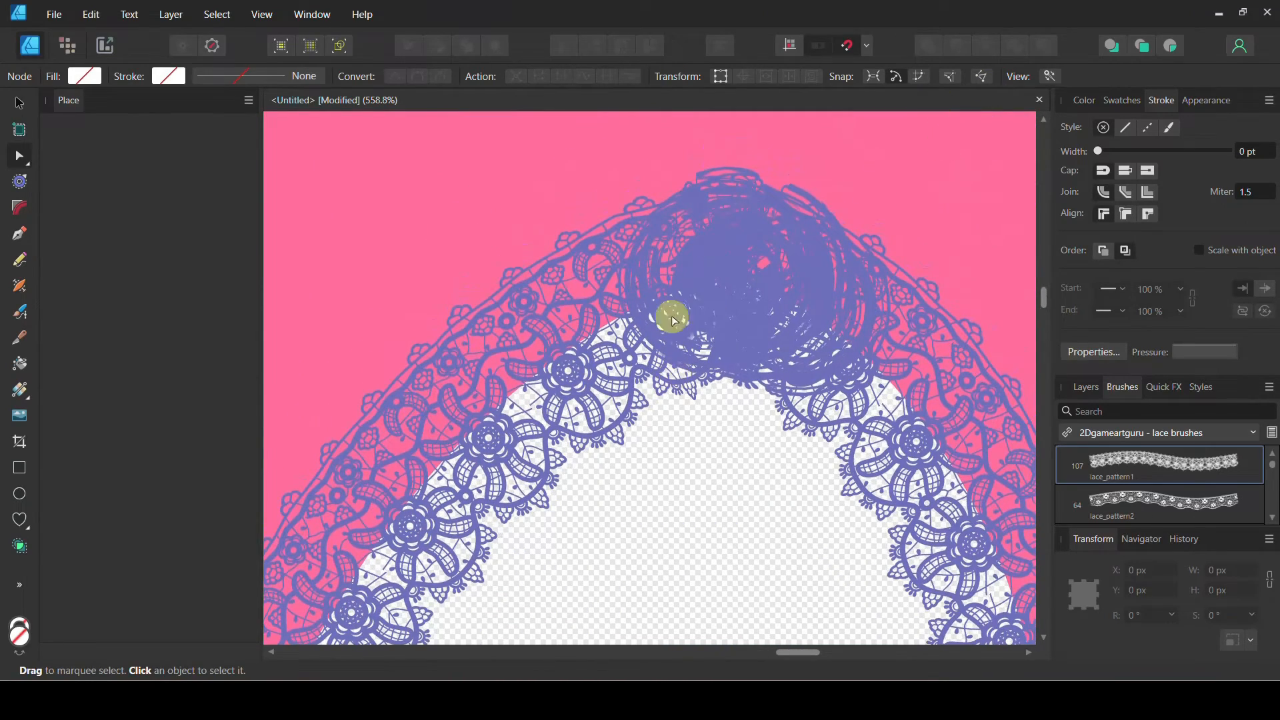
- Delete the surplus nodes bunched at the top of the letter C's inner curve, keeping the node at its peak
left_click(736, 266)
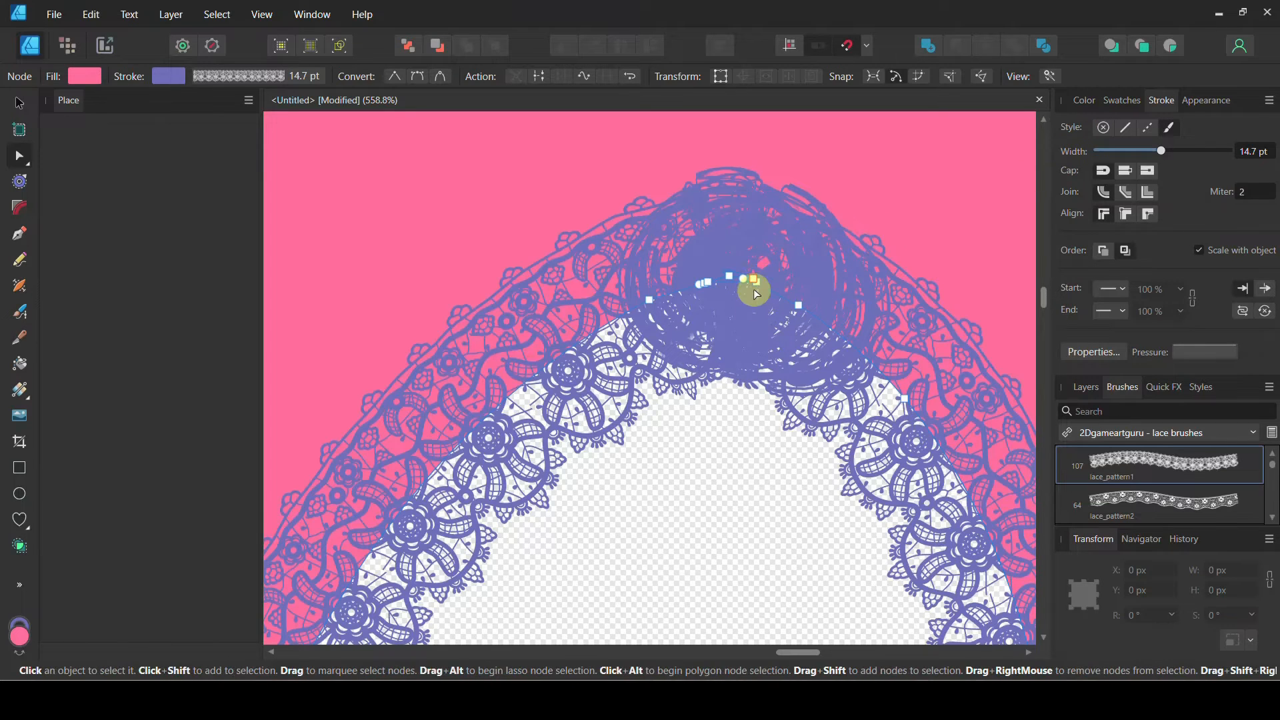
left_click_drag(754, 278, 752, 370)
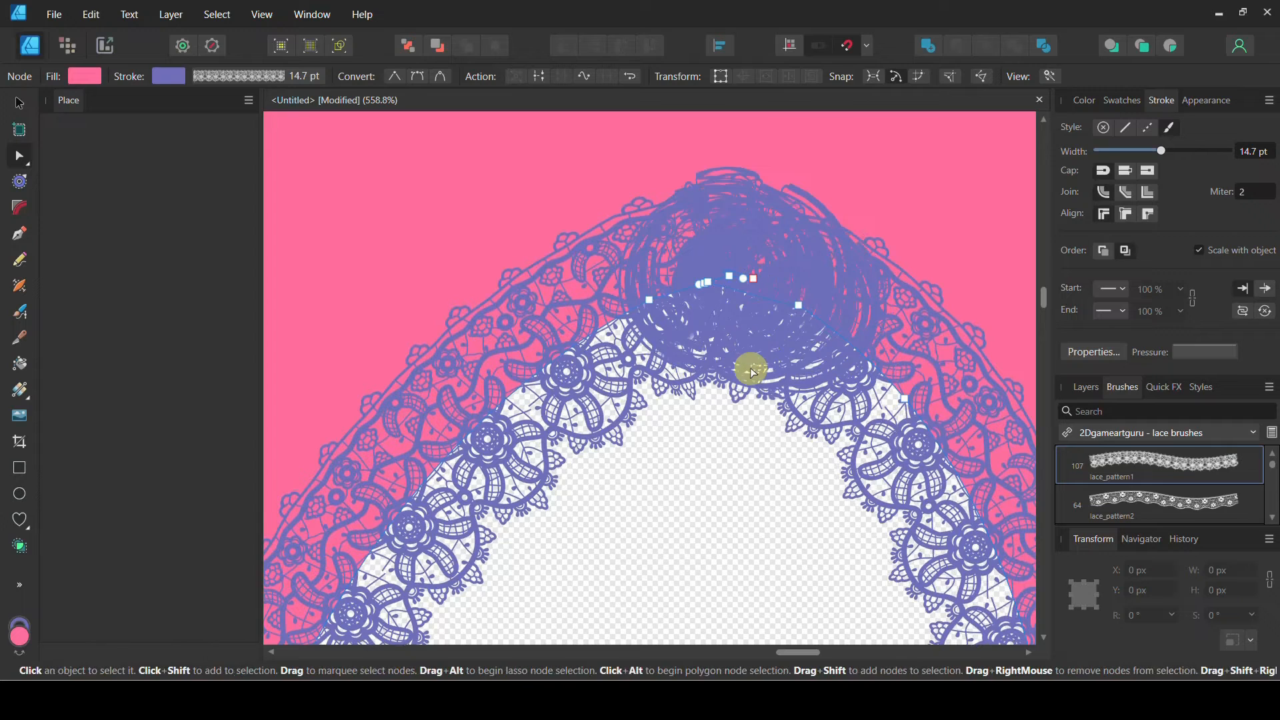
left_click_drag(754, 294, 758, 303)
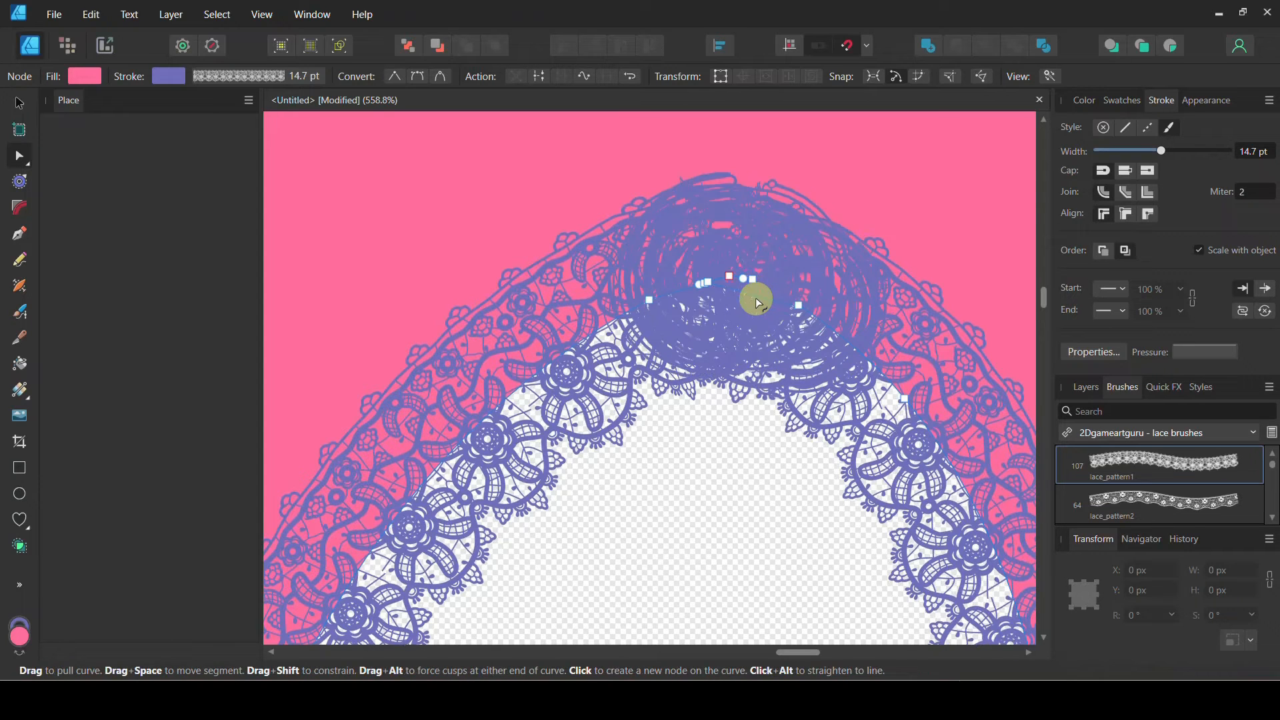
left_click(729, 277)
key("Delete")
left_click(730, 276)
key("Delete")
left_click(713, 286)
key("Delete")
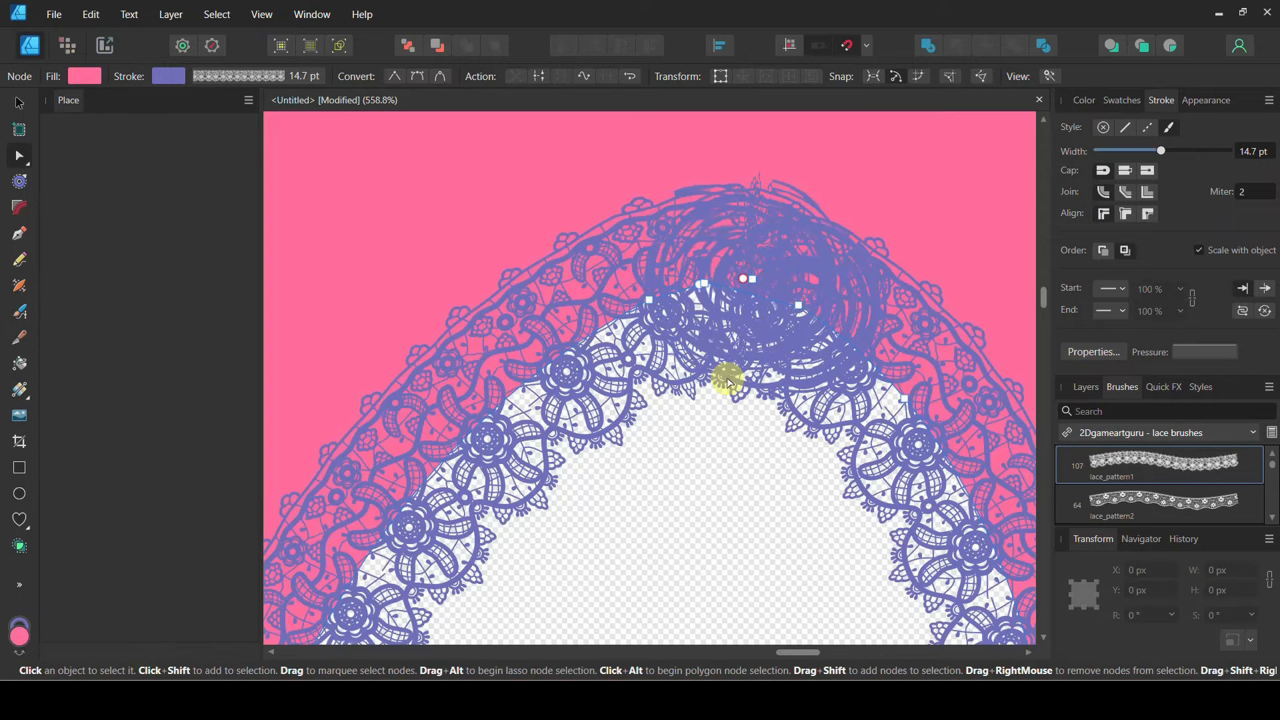
left_click(742, 278)
key("Delete")
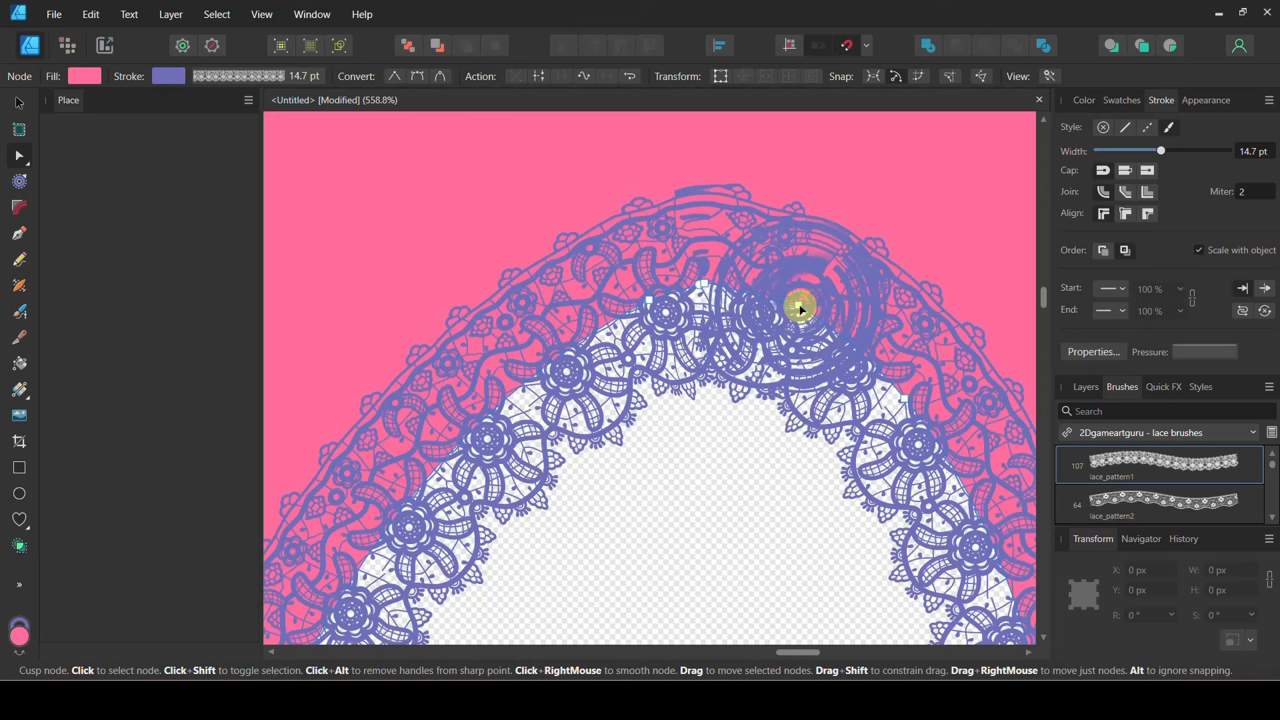
left_click(798, 305)
key("Delete")
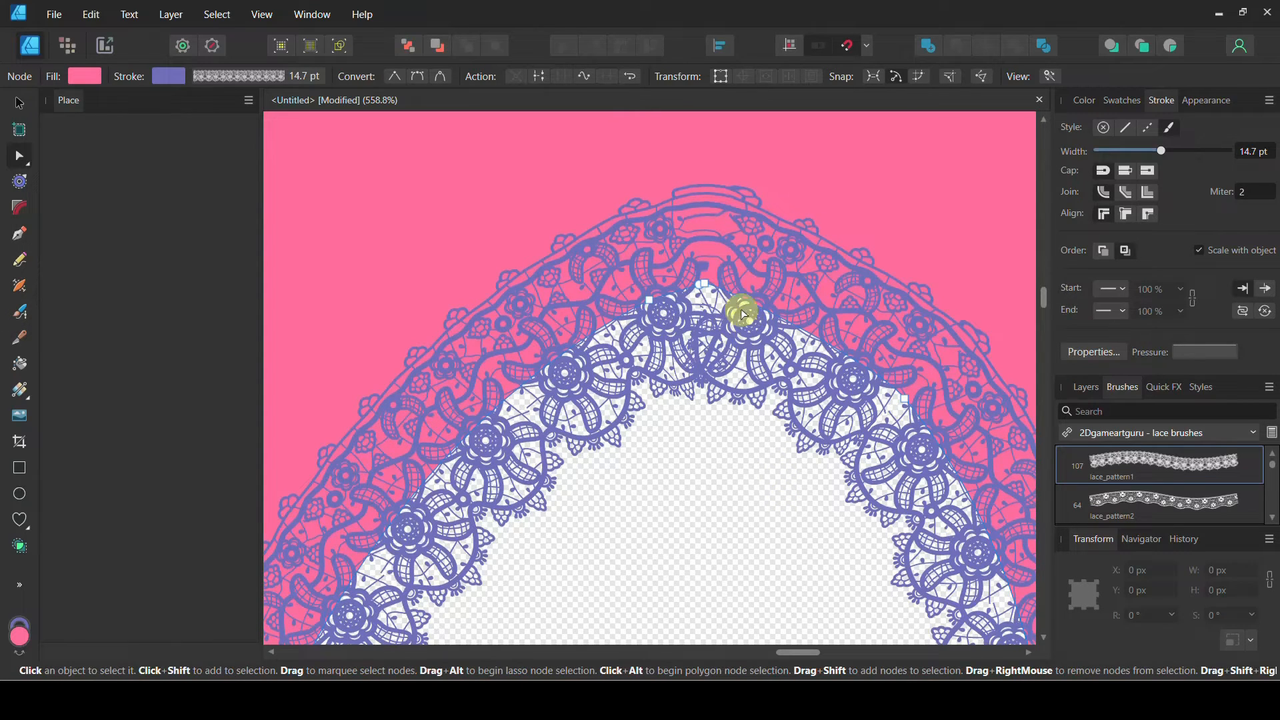
- Try converting the peak node of the letter C's inner curve to a smooth node, and undo the conversion
left_click(703, 283)
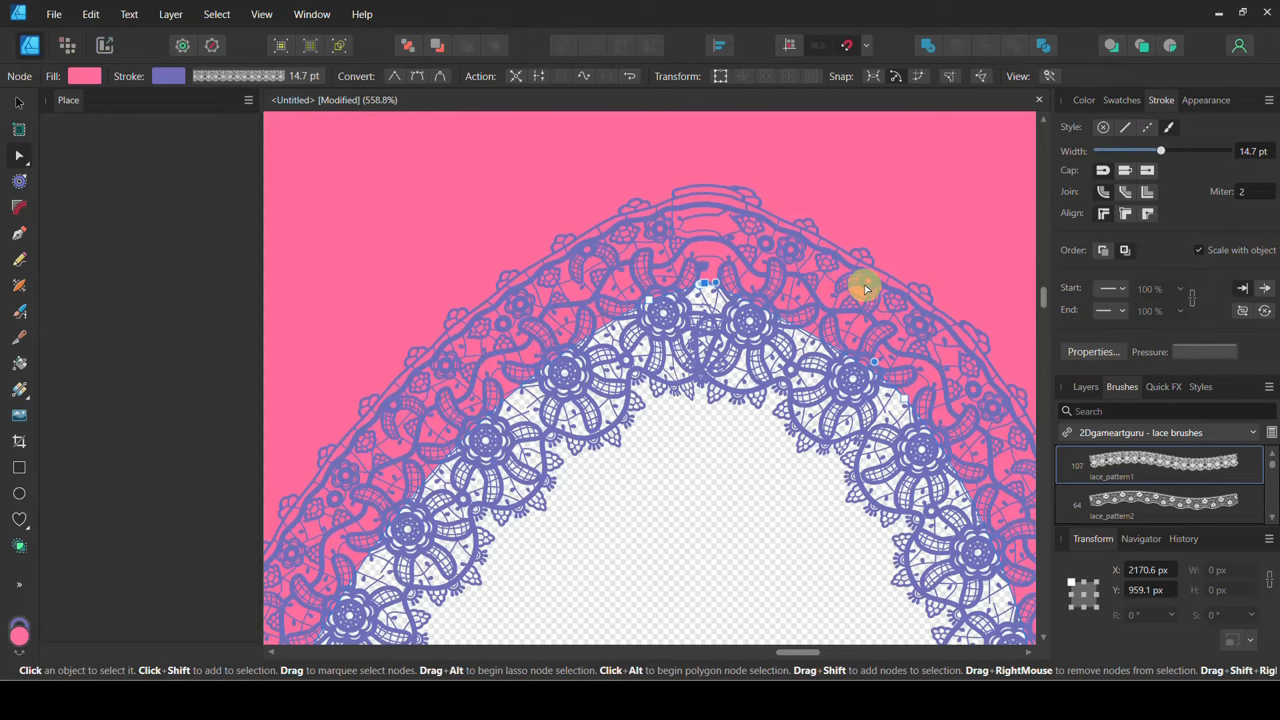
left_click(416, 78)
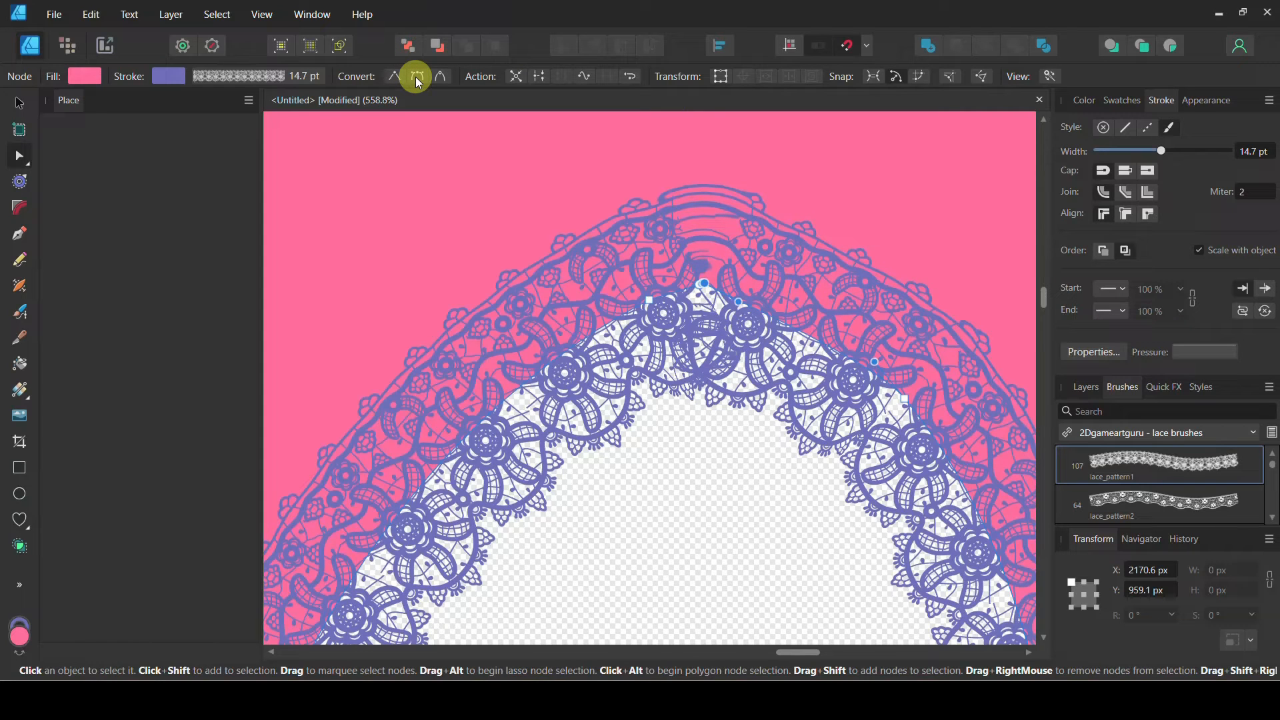
key("ctrl+z")
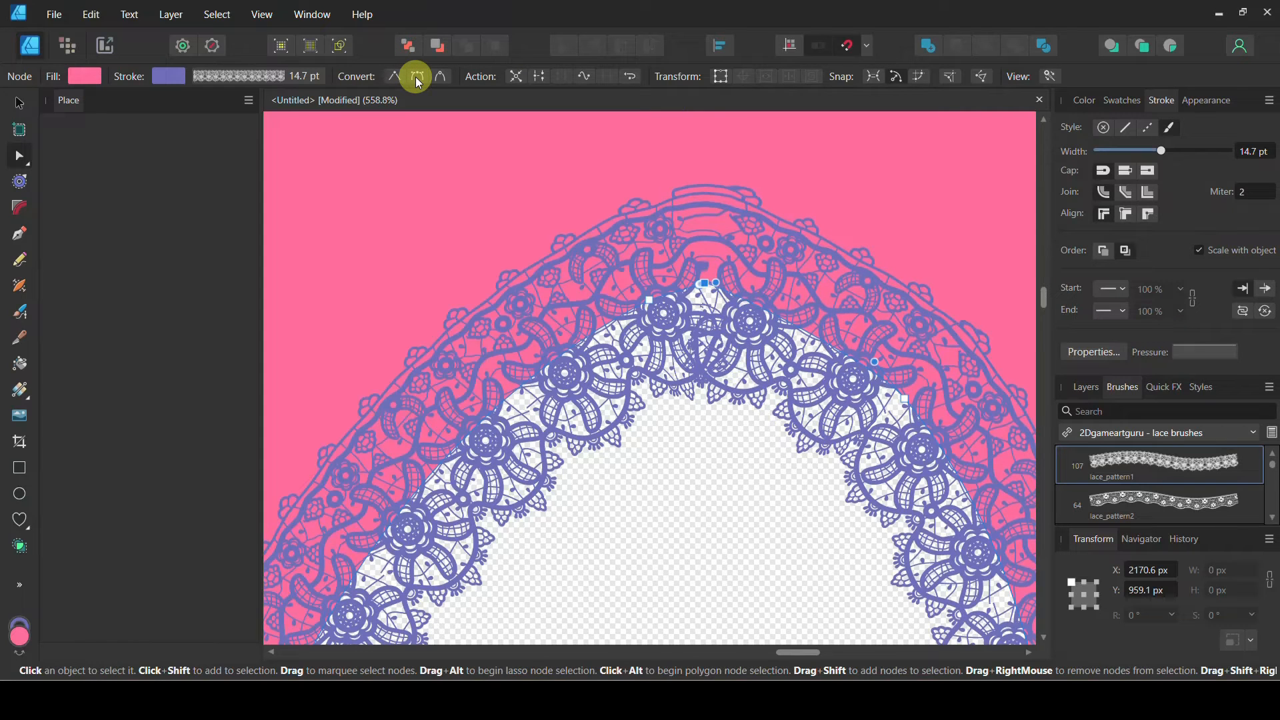
- Select the whole letter C and change the color of its lace stroke to dark pink E63973, keeping its fill
key("ctrl+minus")
key("ctrl+minus")
key("ctrl+minus")
key("ctrl+minus")
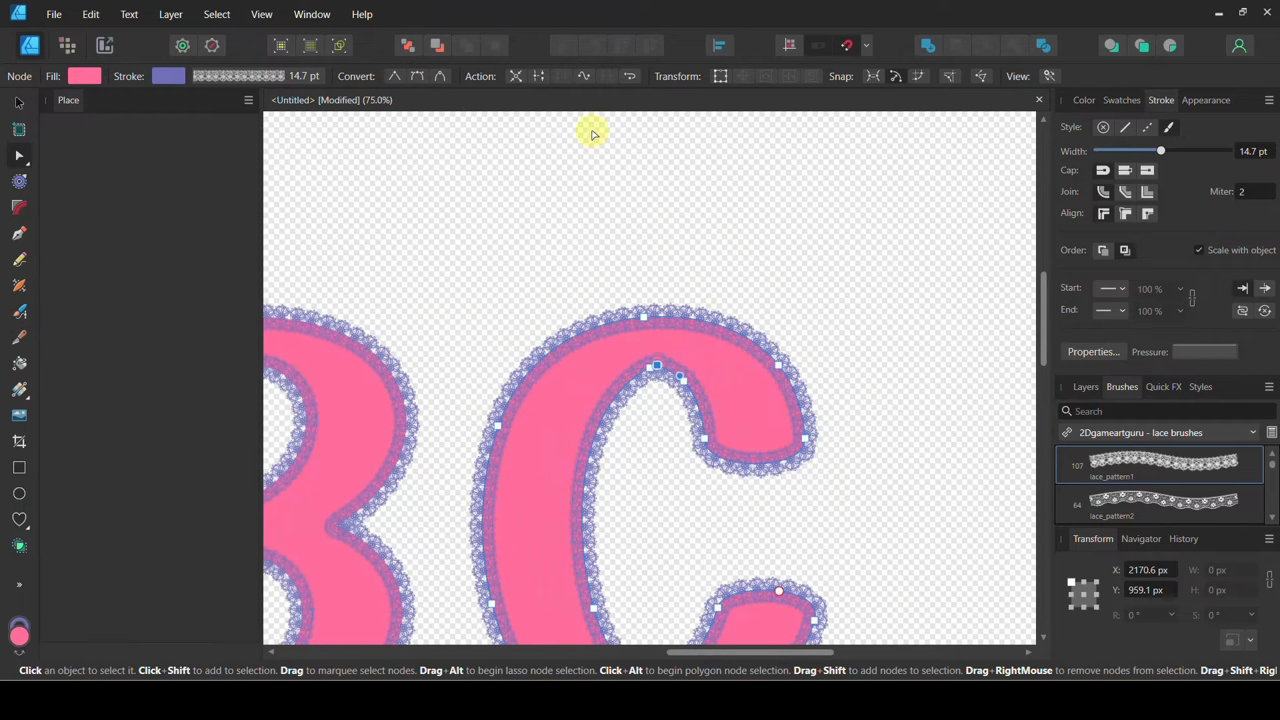
left_click(670, 223)
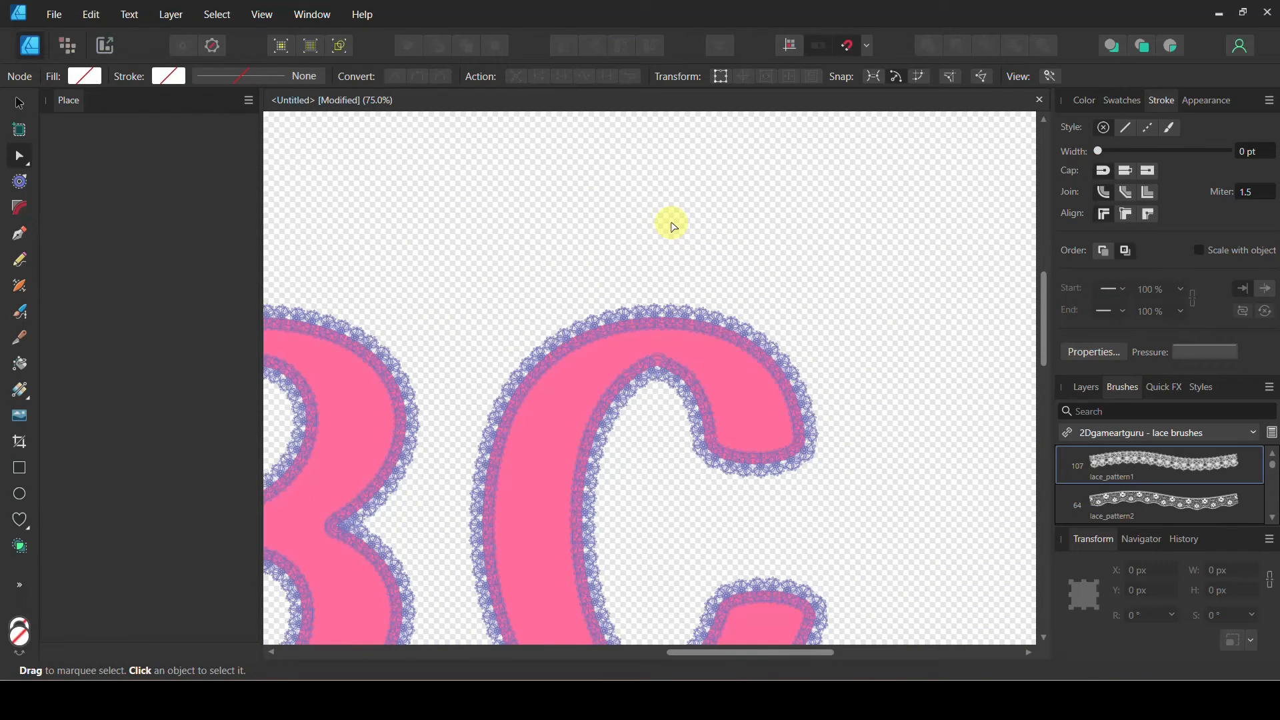
key("ctrl+minus")
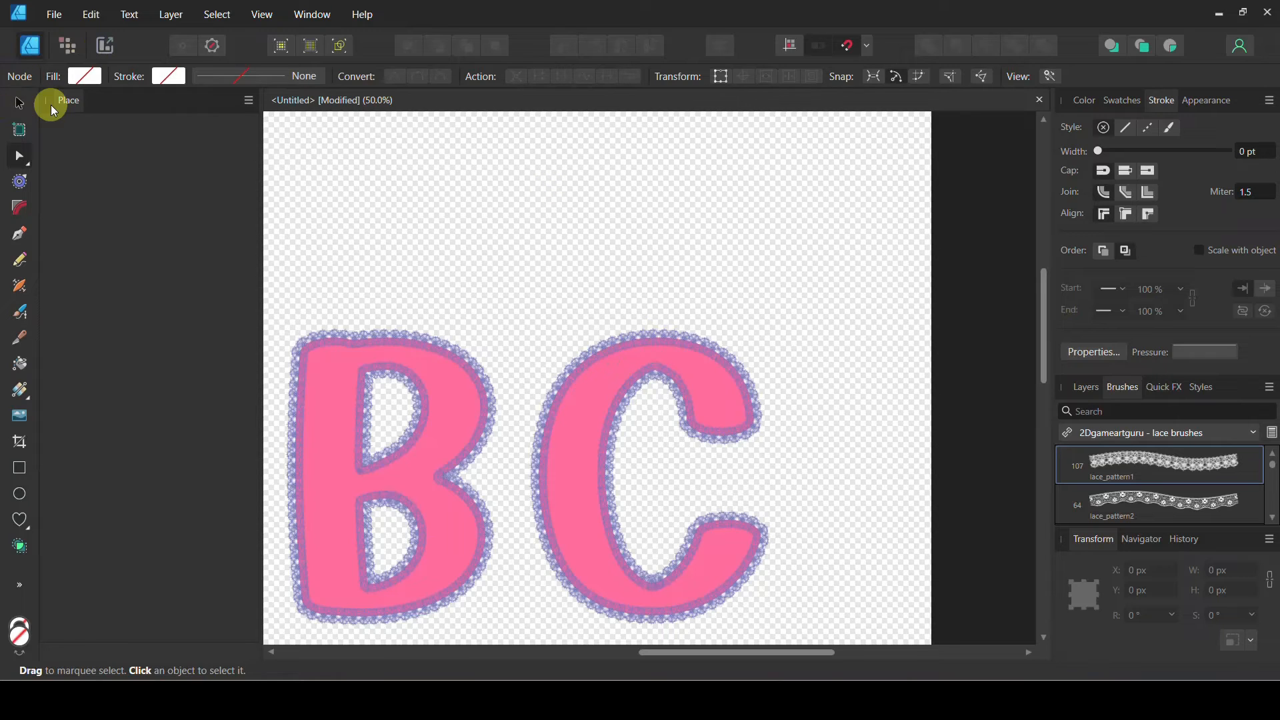
left_click(20, 106)
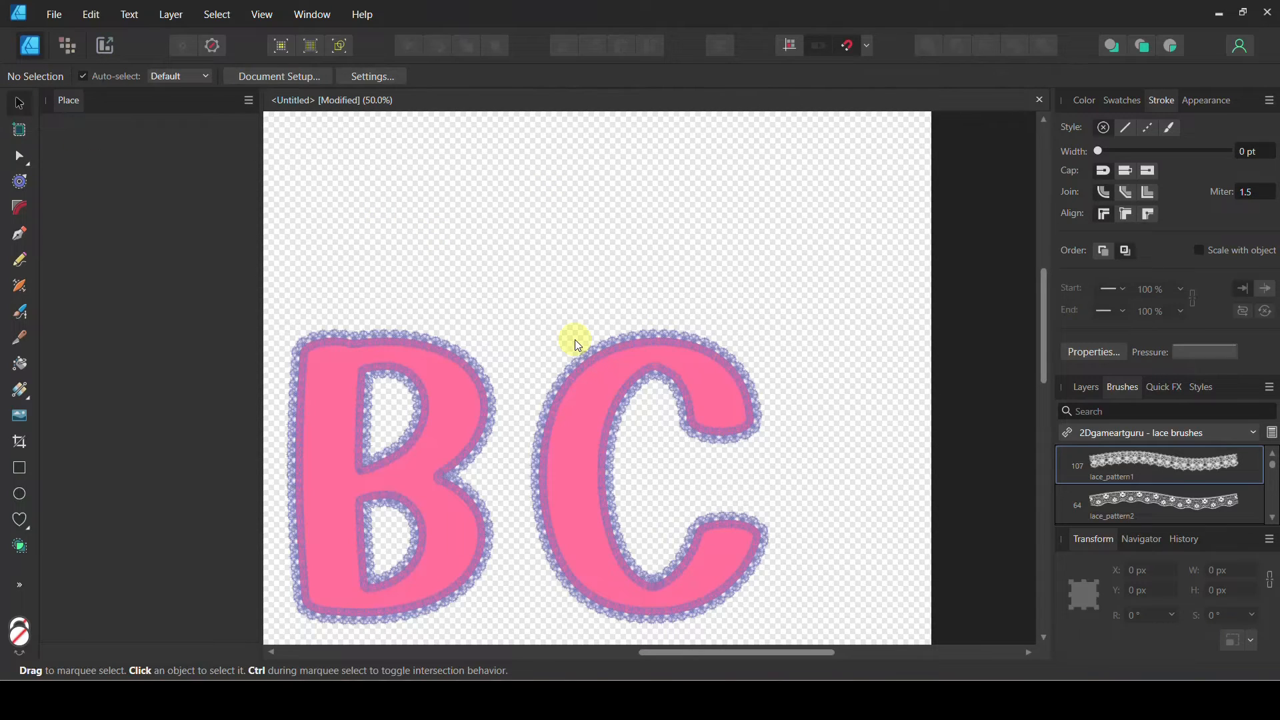
left_click(602, 351)
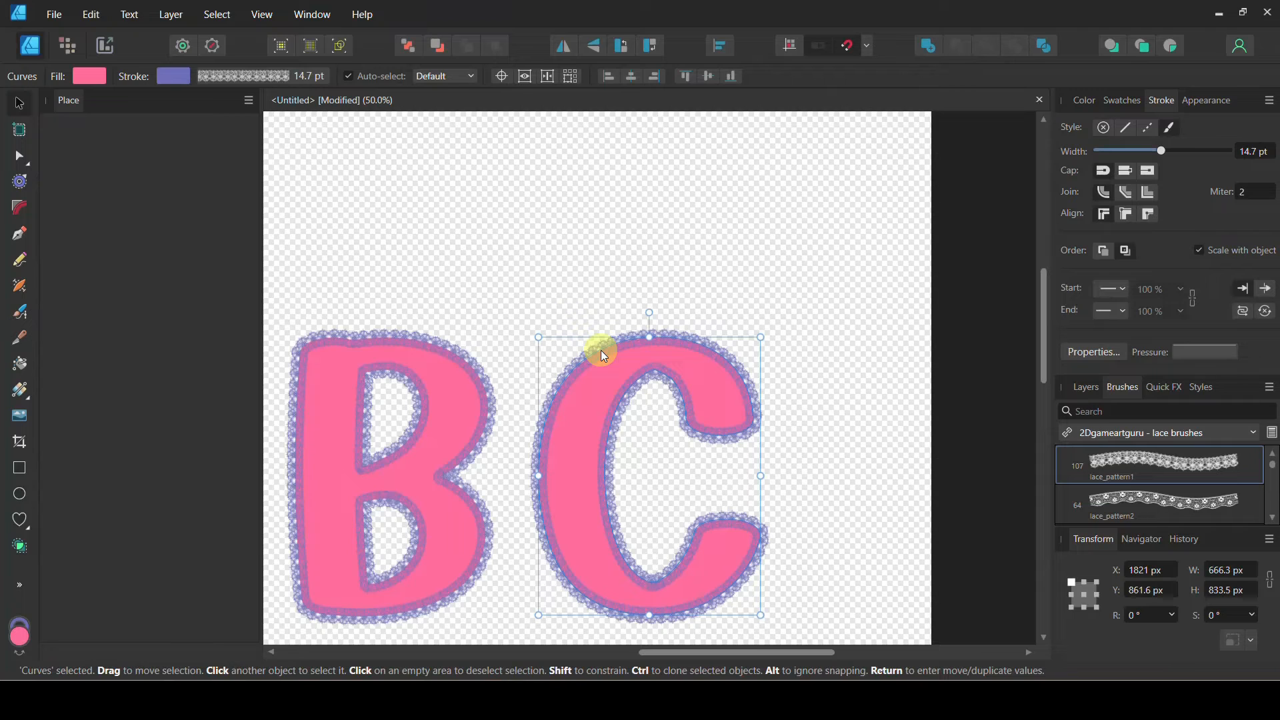
left_click(1082, 100)
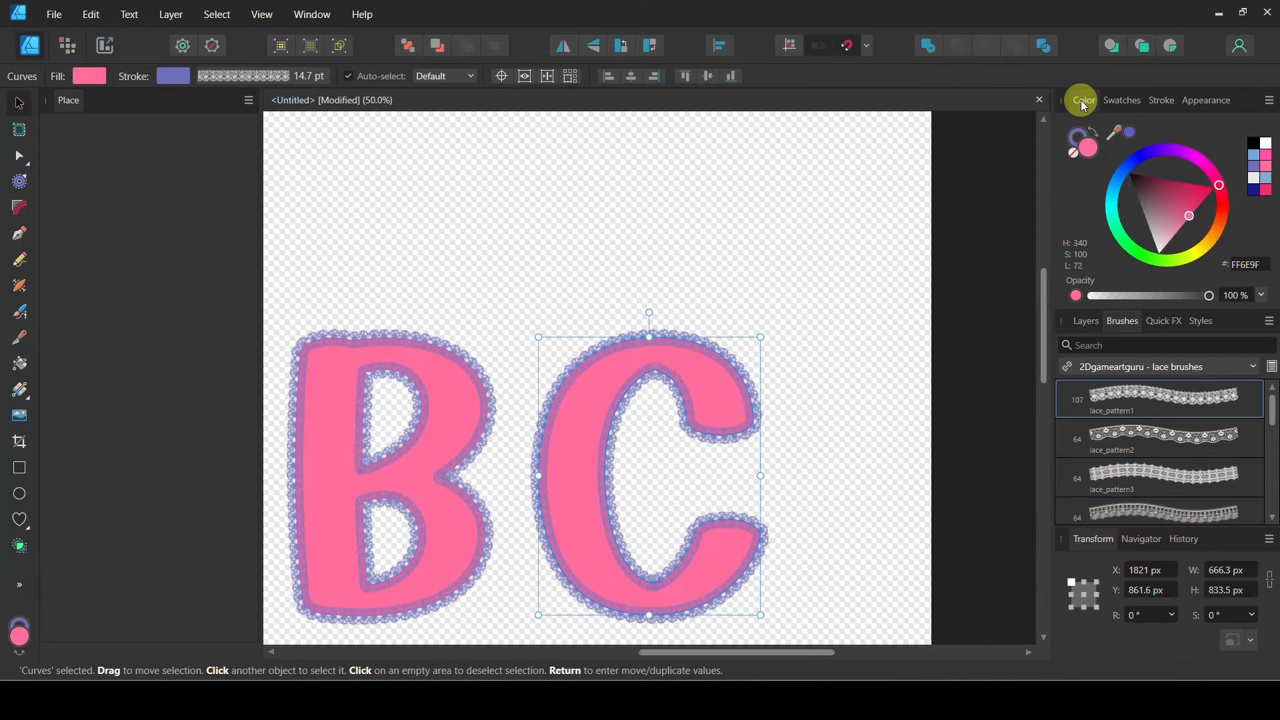
left_click(1072, 137)
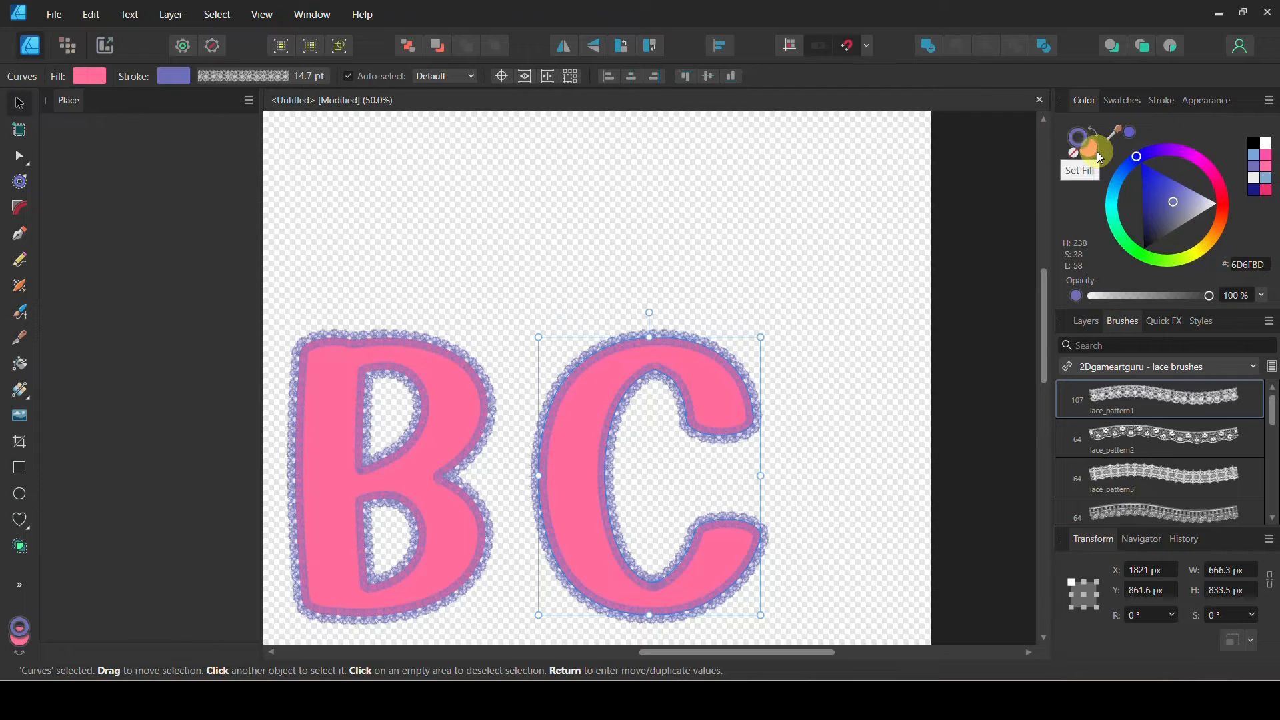
left_click(1094, 151)
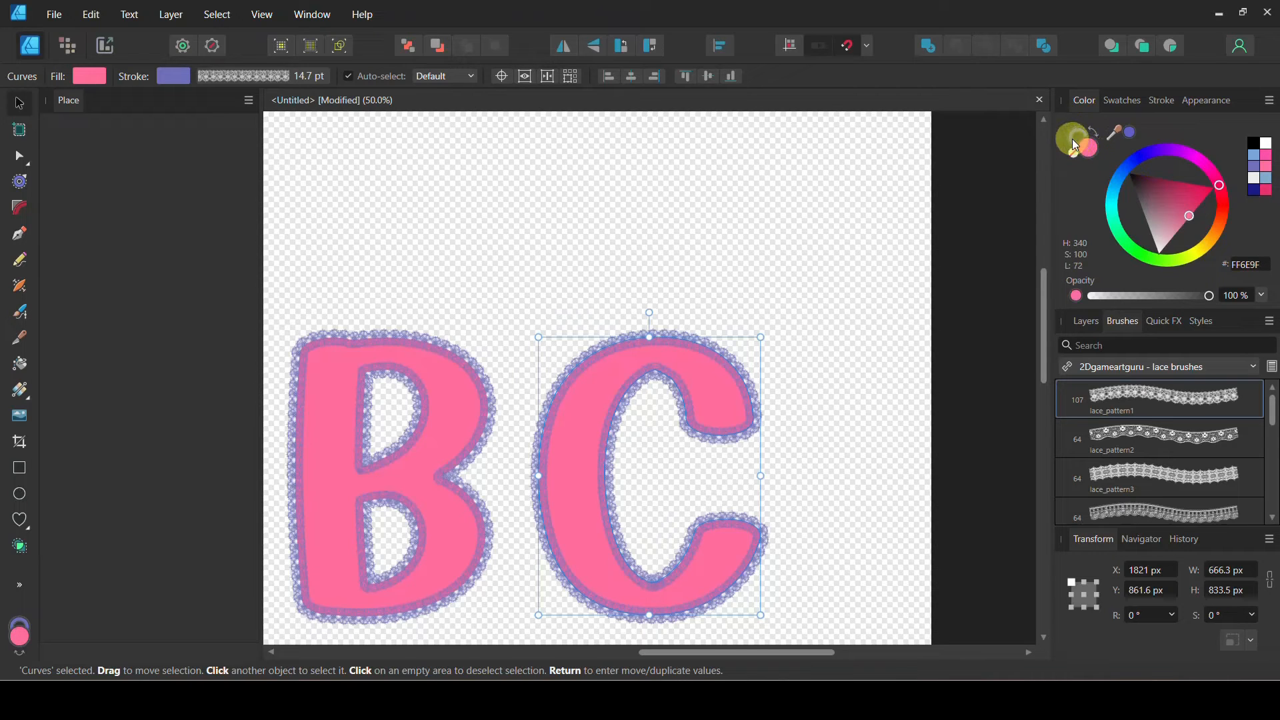
left_click(1075, 143)
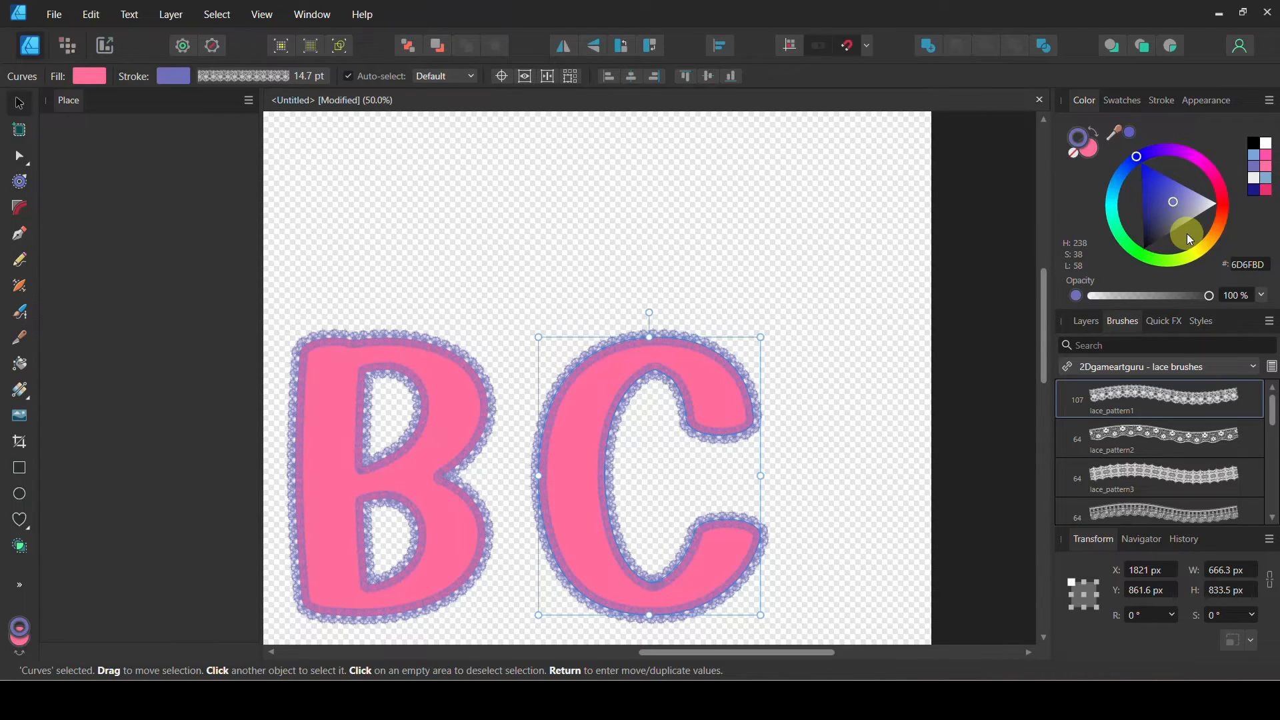
left_click(1265, 190)
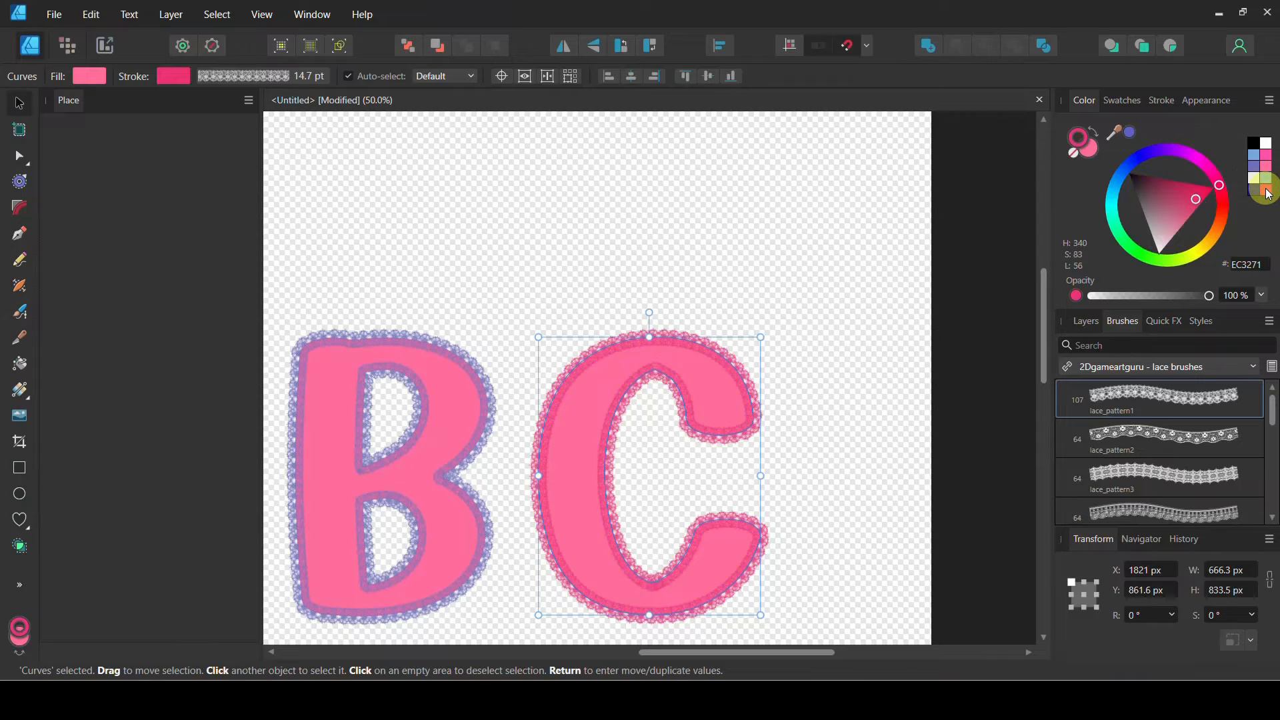
mouse_move(1197, 198)
left_mouse_down()
mouse_move(1179, 192)
mouse_move(1179, 222)
mouse_move(1162, 216)
mouse_move(1185, 190)
mouse_move(1202, 197)
left_mouse_up()
left_click(792, 240)
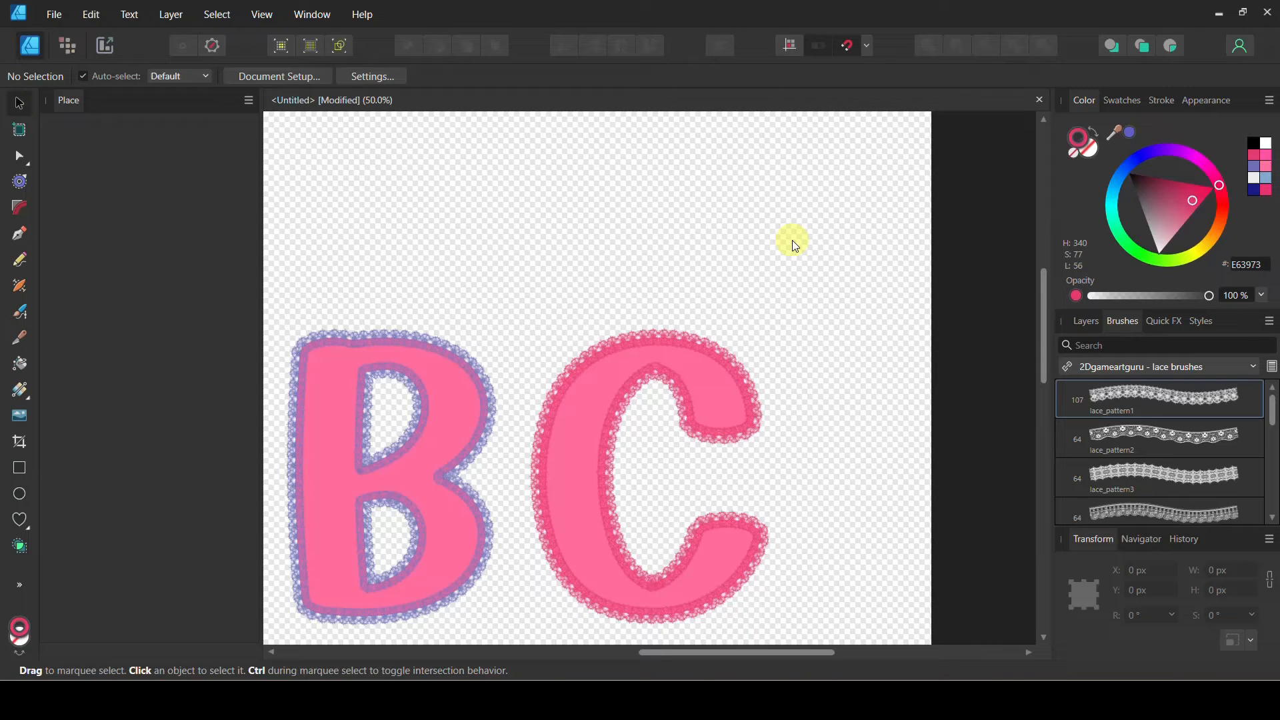
scroll(606, 263, "down", 2)
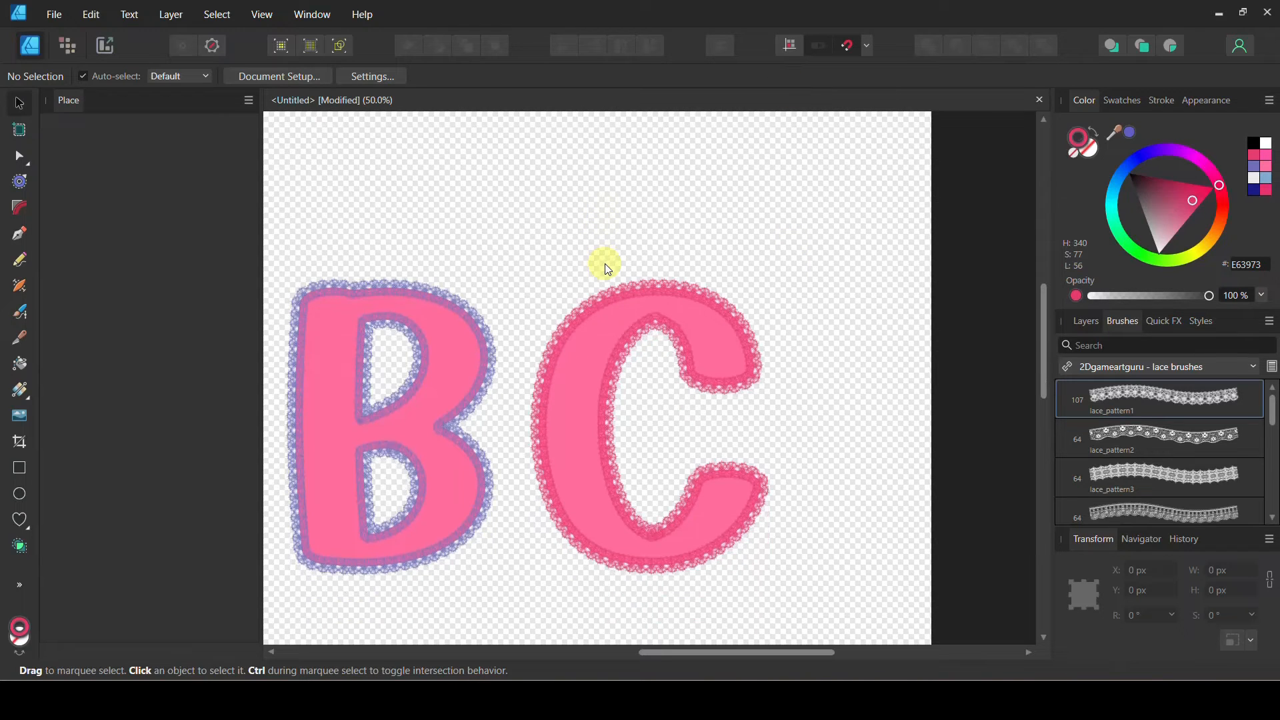
- Select the letter group and change its lace stroke to the lace_pattern2 brush
scroll(605, 264, "up", 5)
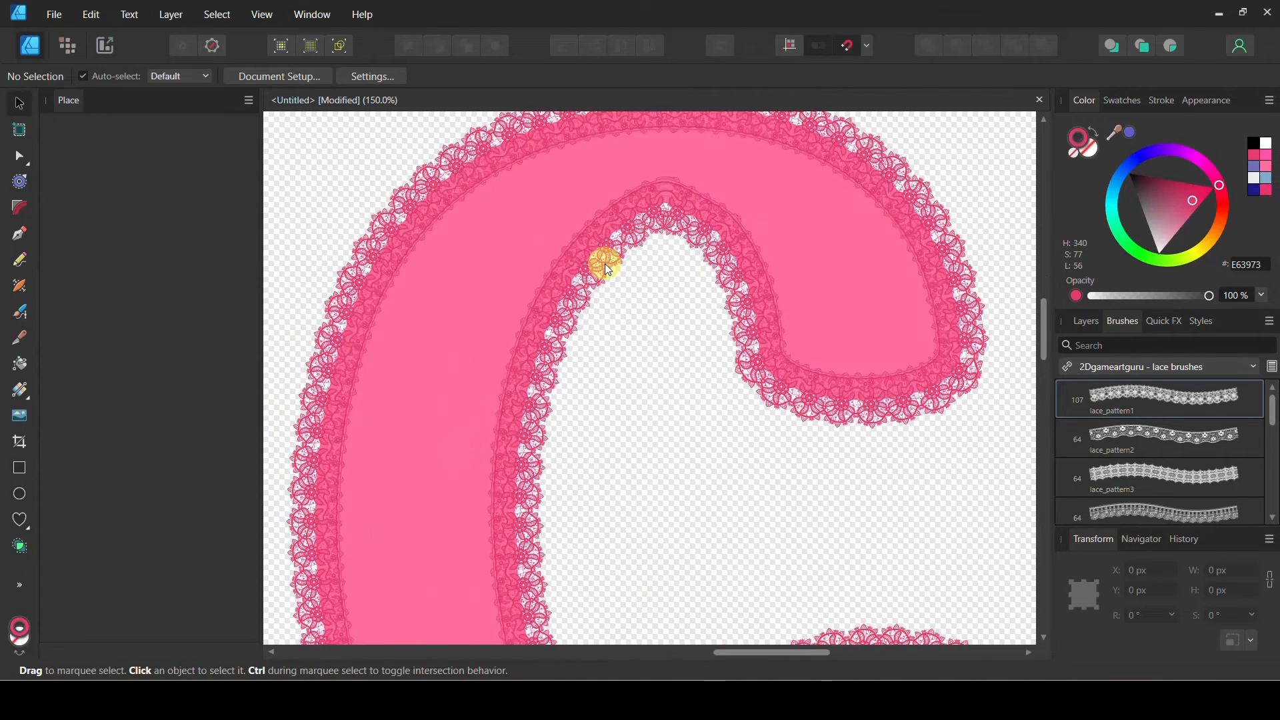
left_click(465, 332)
right_click(463, 331)
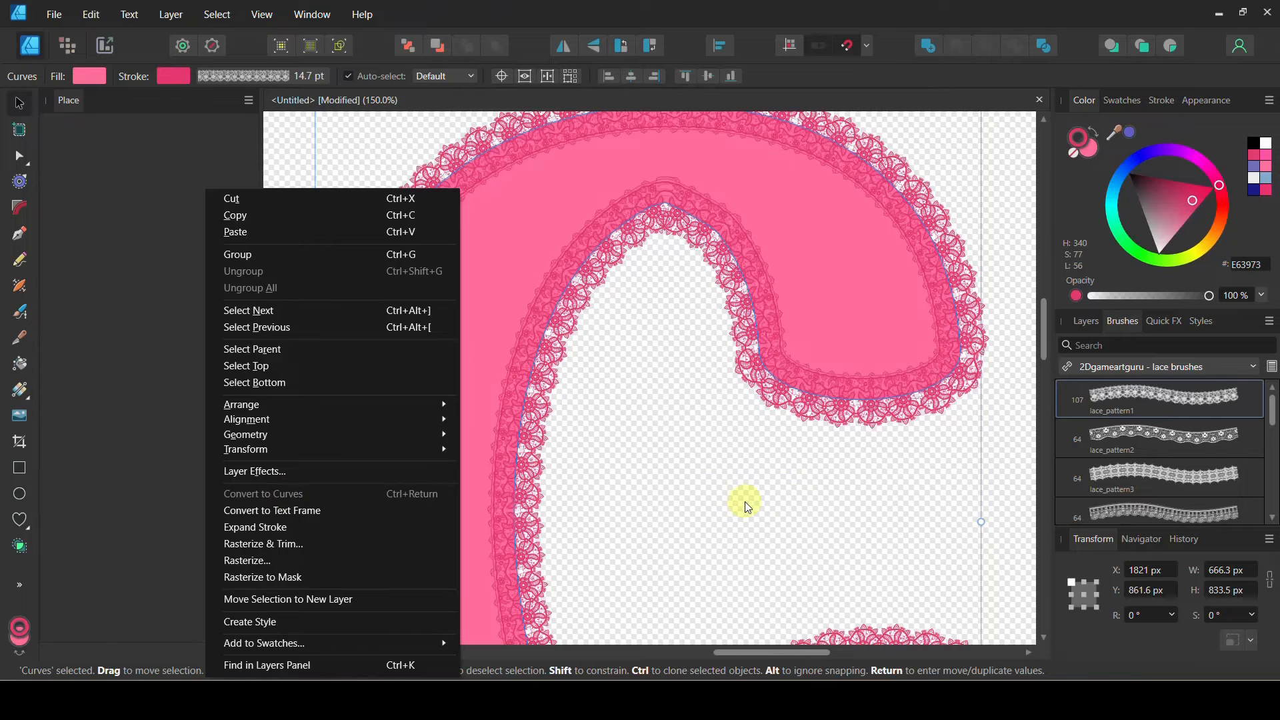
left_click(797, 499)
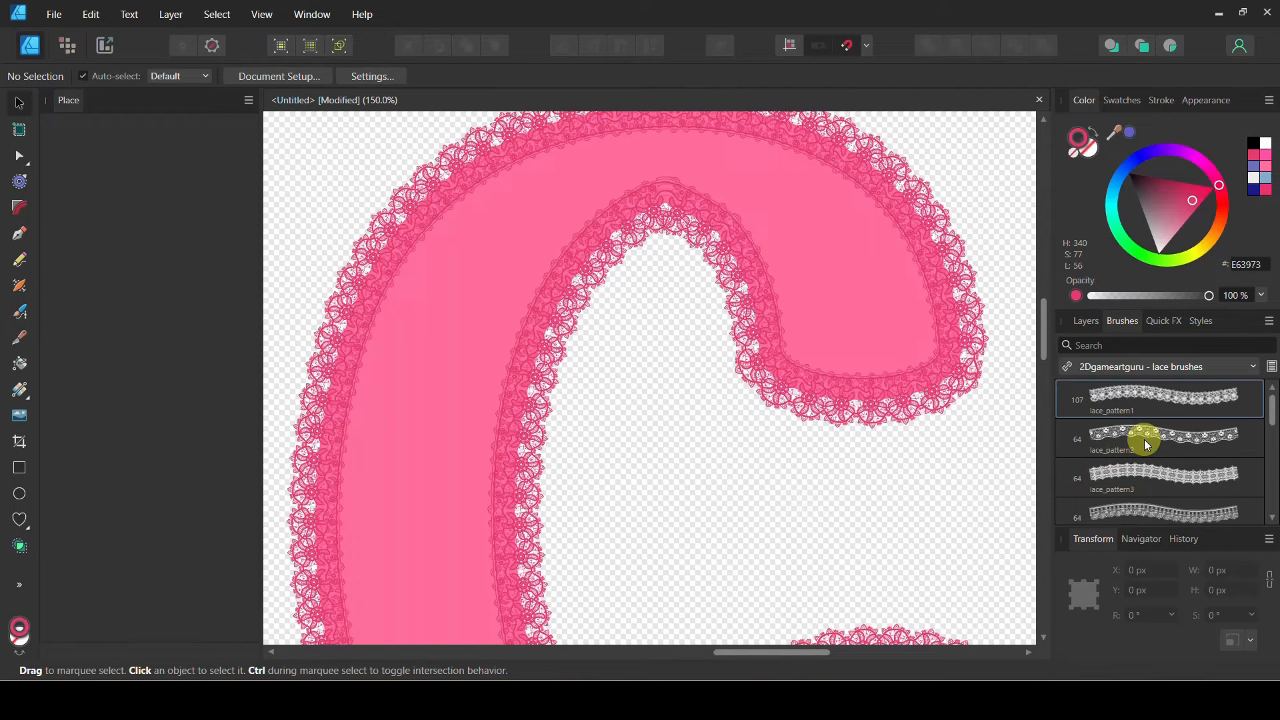
left_click(1148, 437)
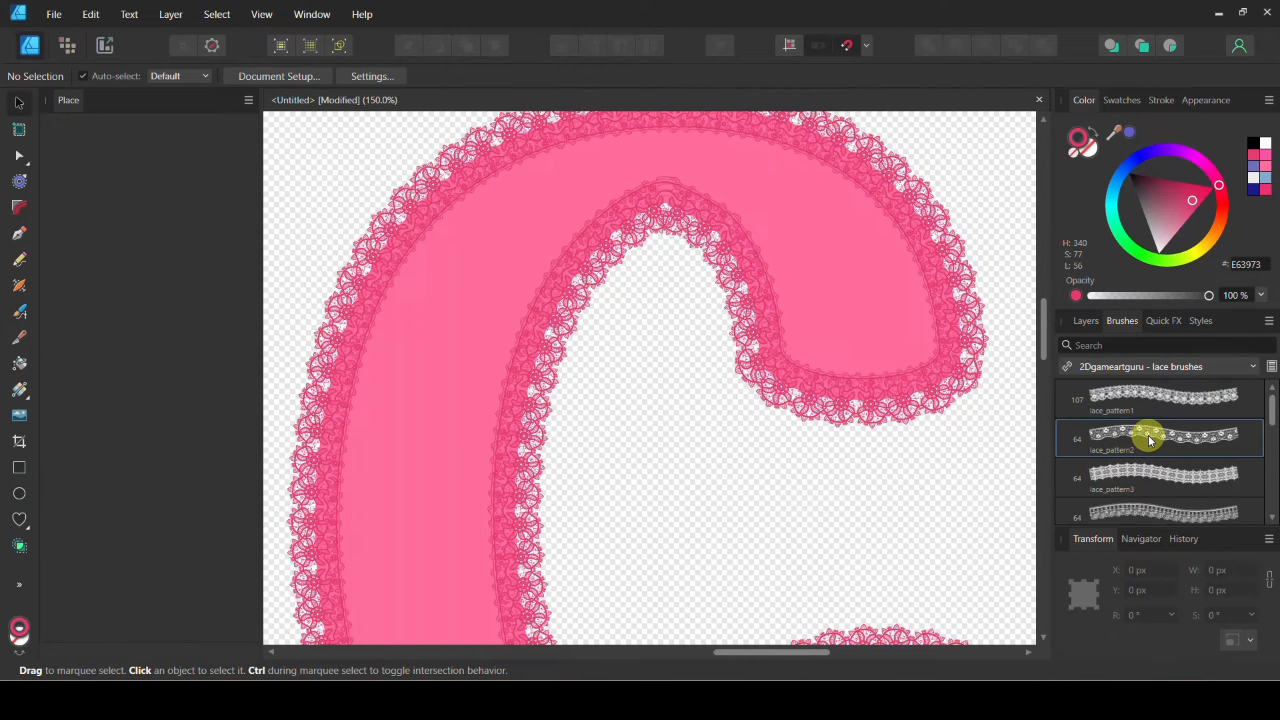
left_click(880, 386)
left_click(1158, 437)
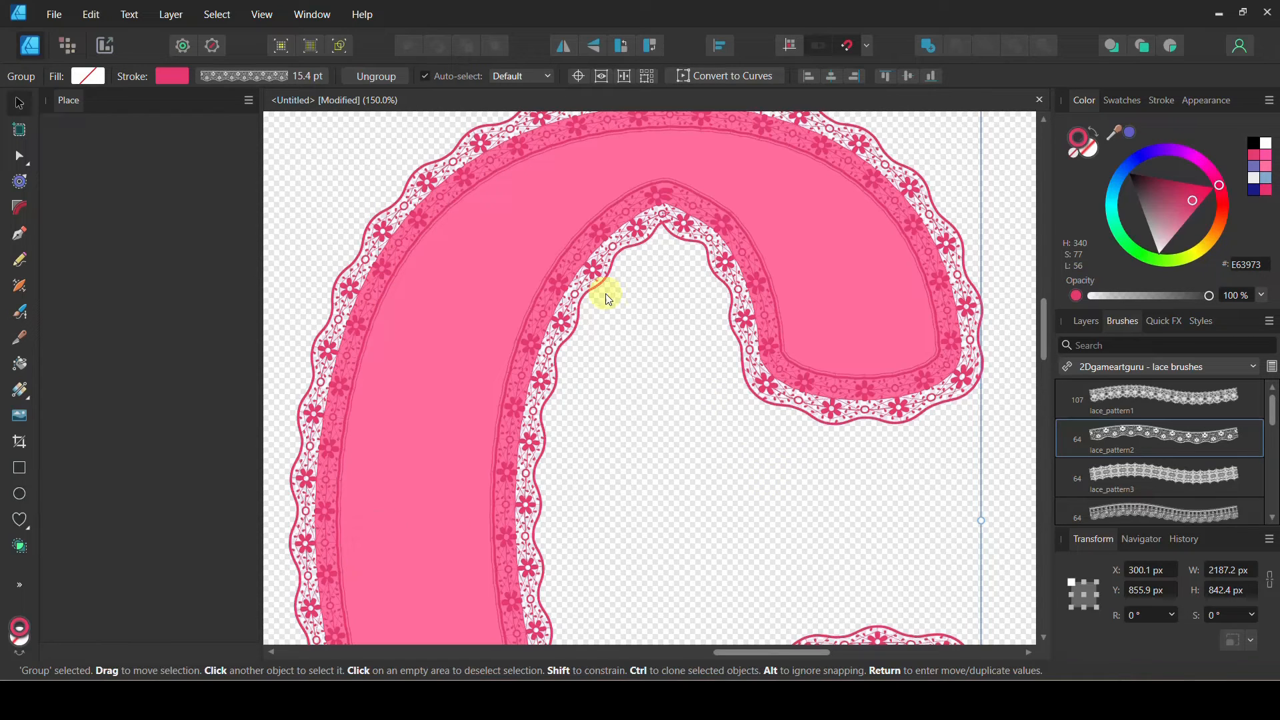
- Select the letter C's curves for node editing, try reversing their direction, and restore the original direction
left_click(20, 157)
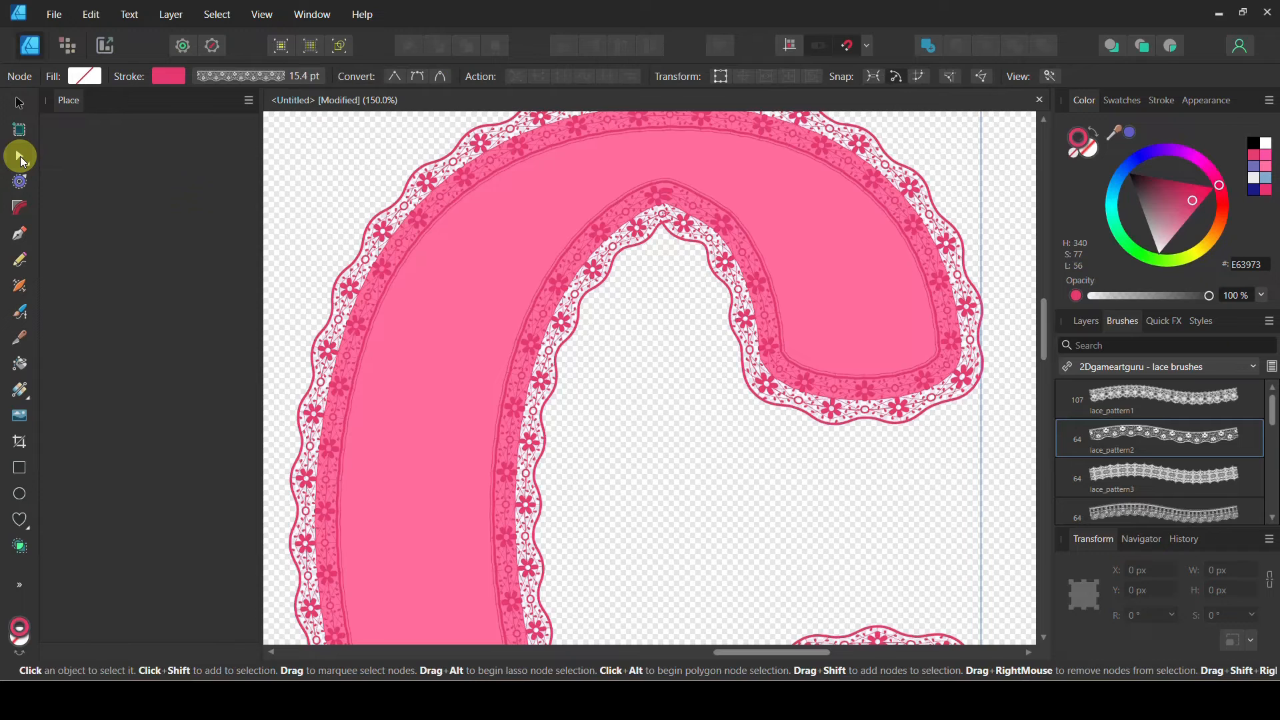
left_click(462, 215)
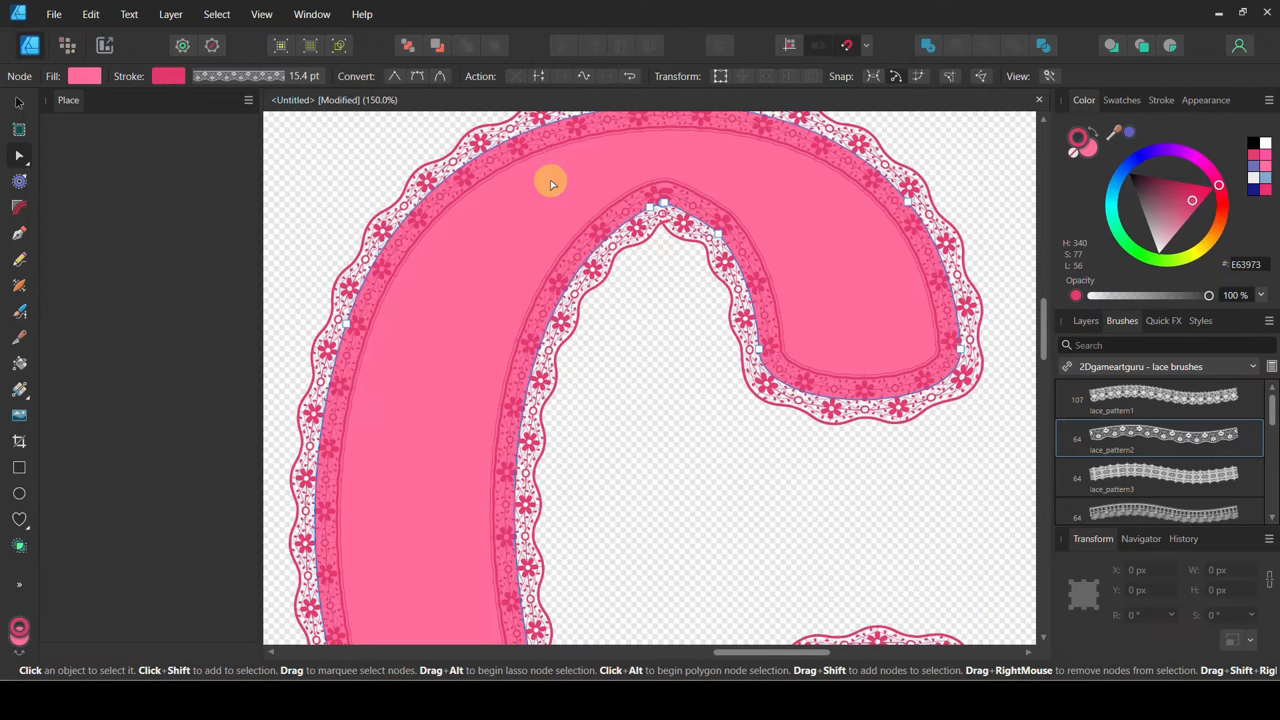
left_click(632, 76)
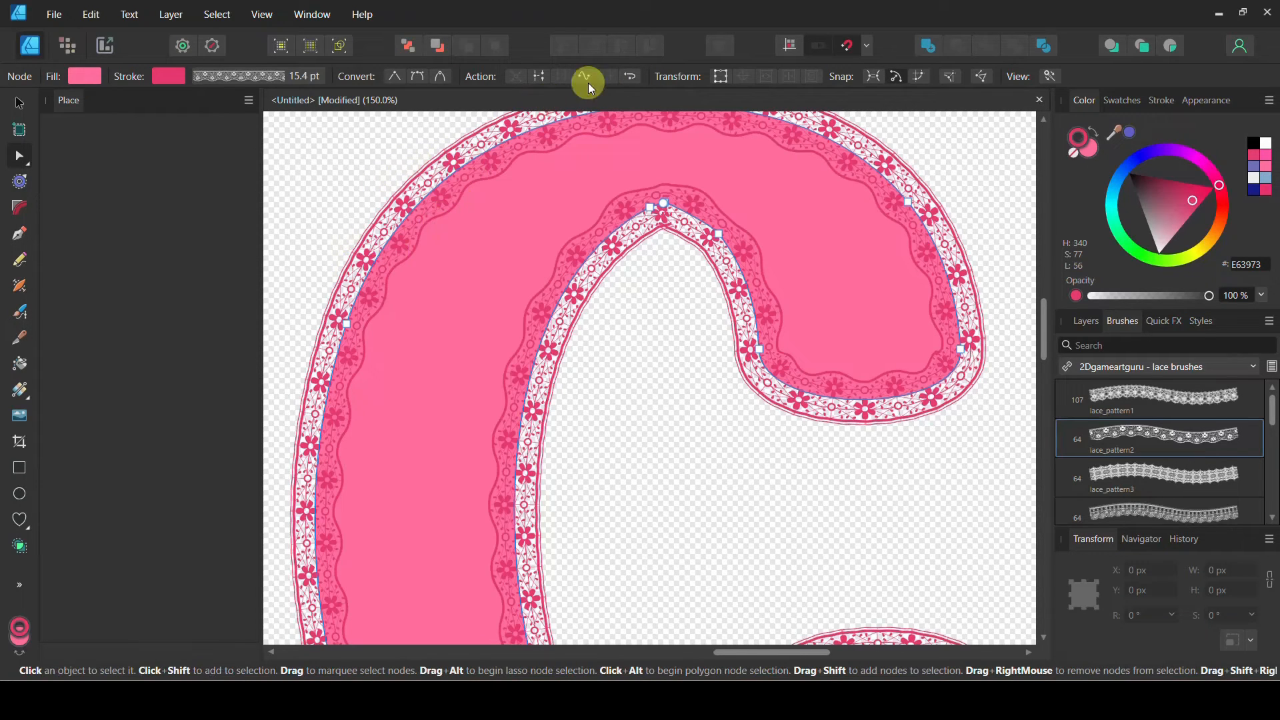
left_click(630, 76)
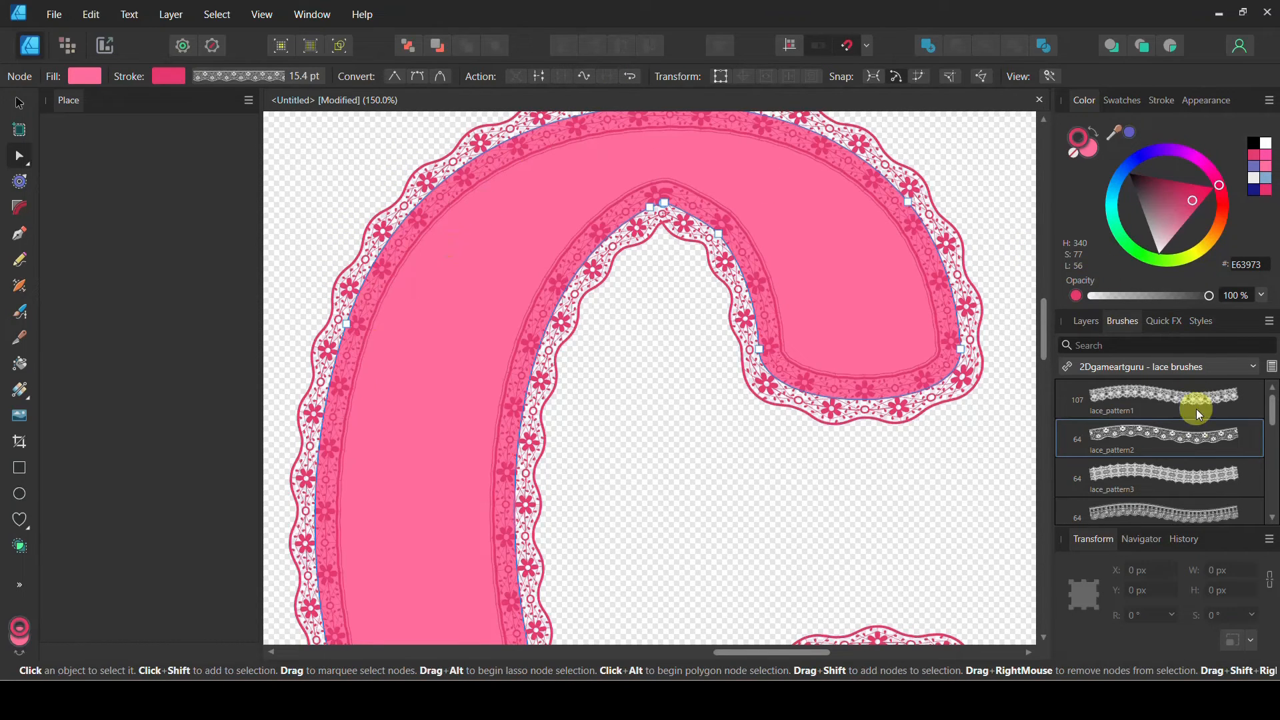
- Apply the lace_pattern4 brush to the letter C, try reversing its curves, and restore the original direction
left_click(1187, 516)
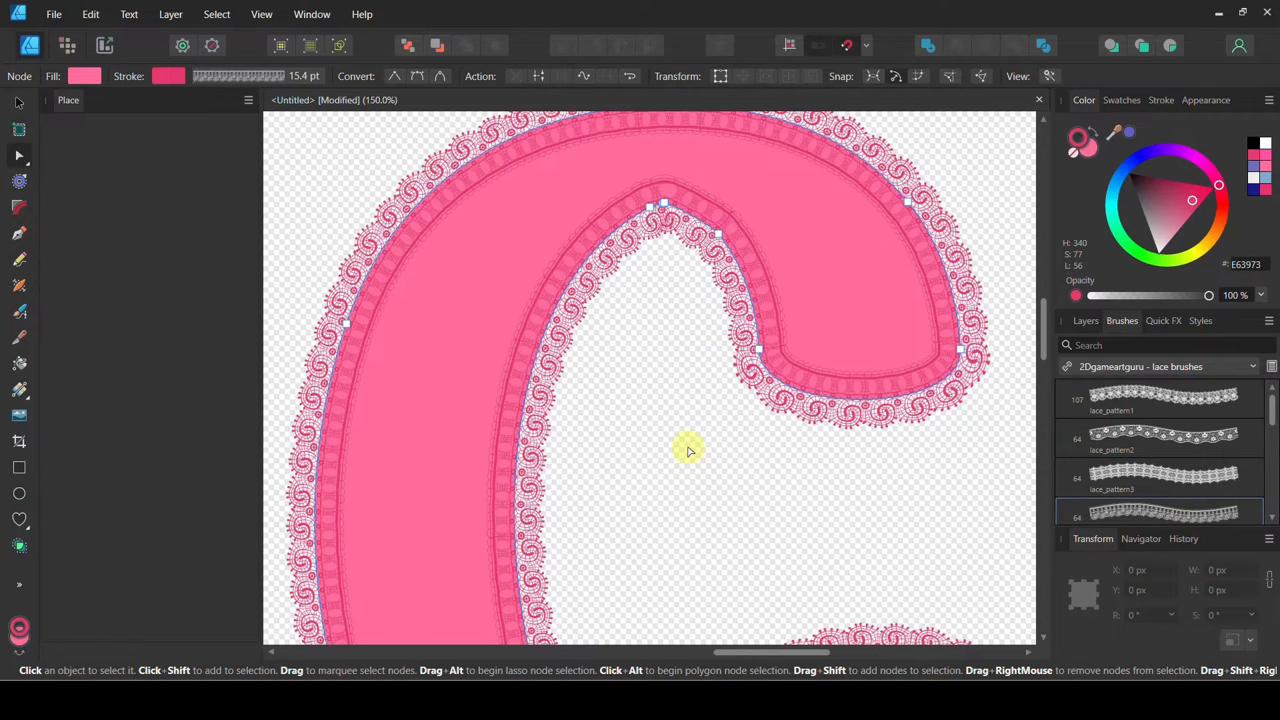
left_click(634, 77)
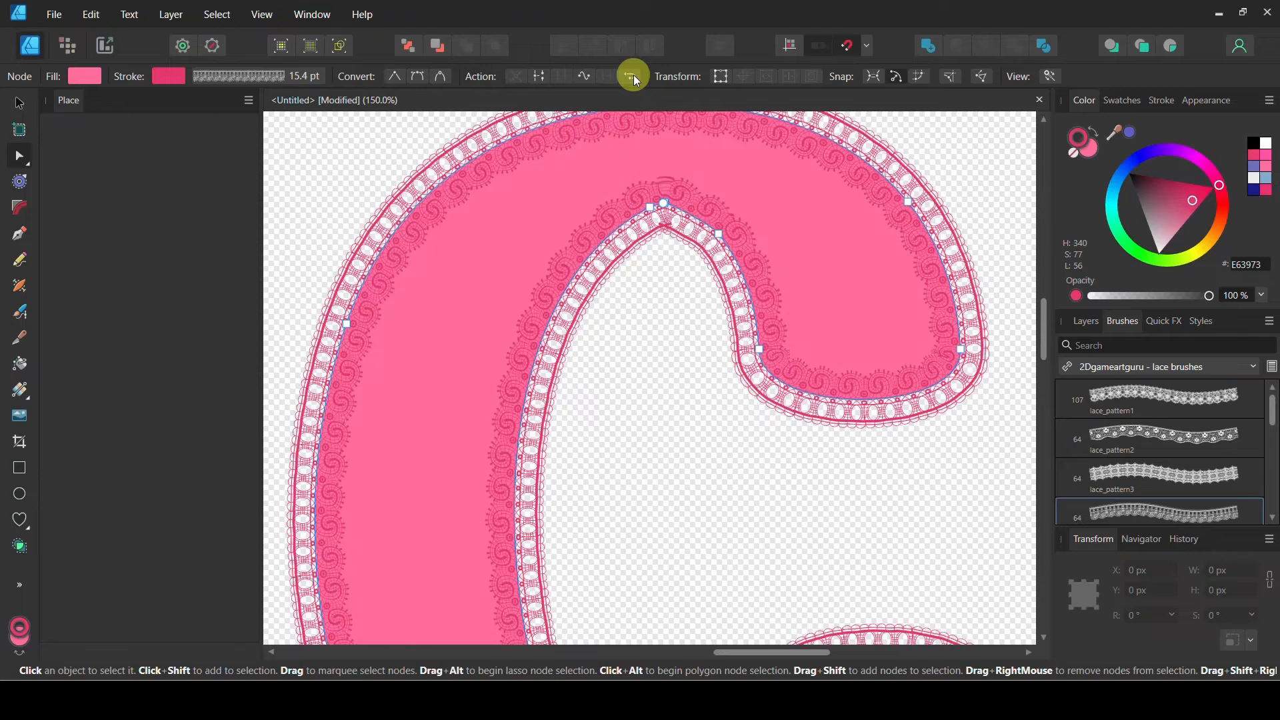
left_click(634, 77)
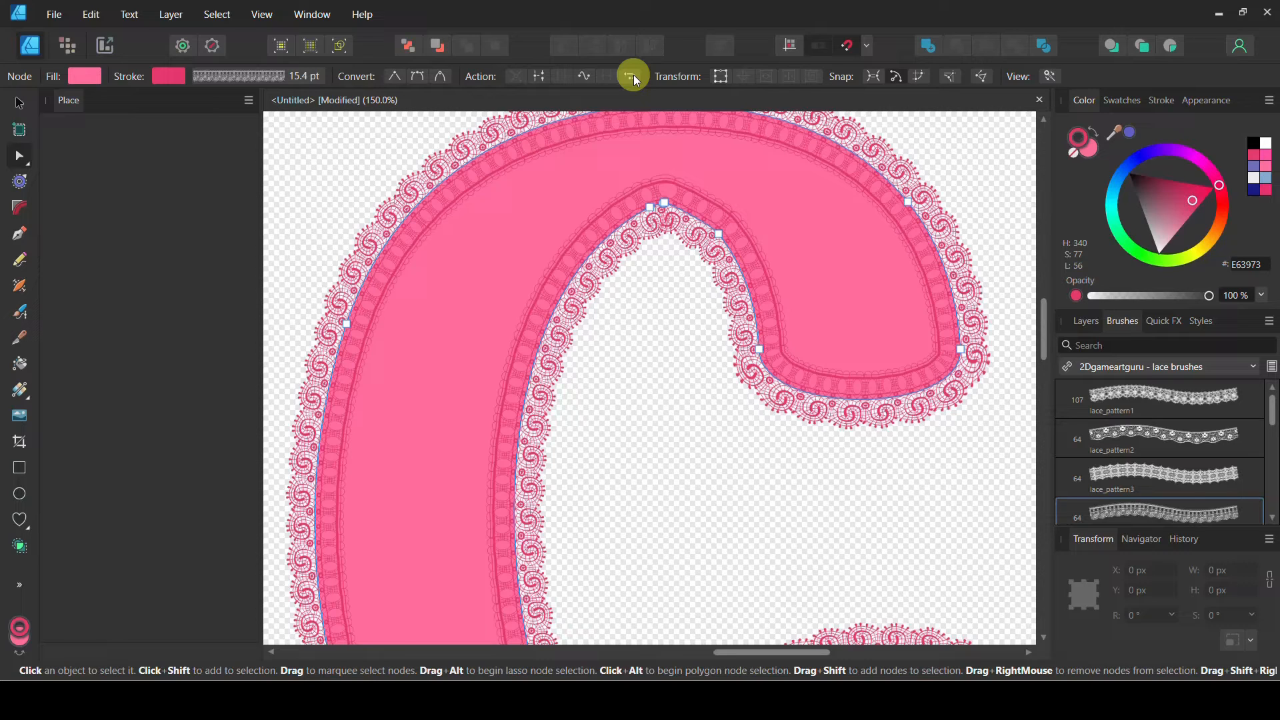
key("ctrl+minus")
key("ctrl+minus")
key("ctrl+minus")
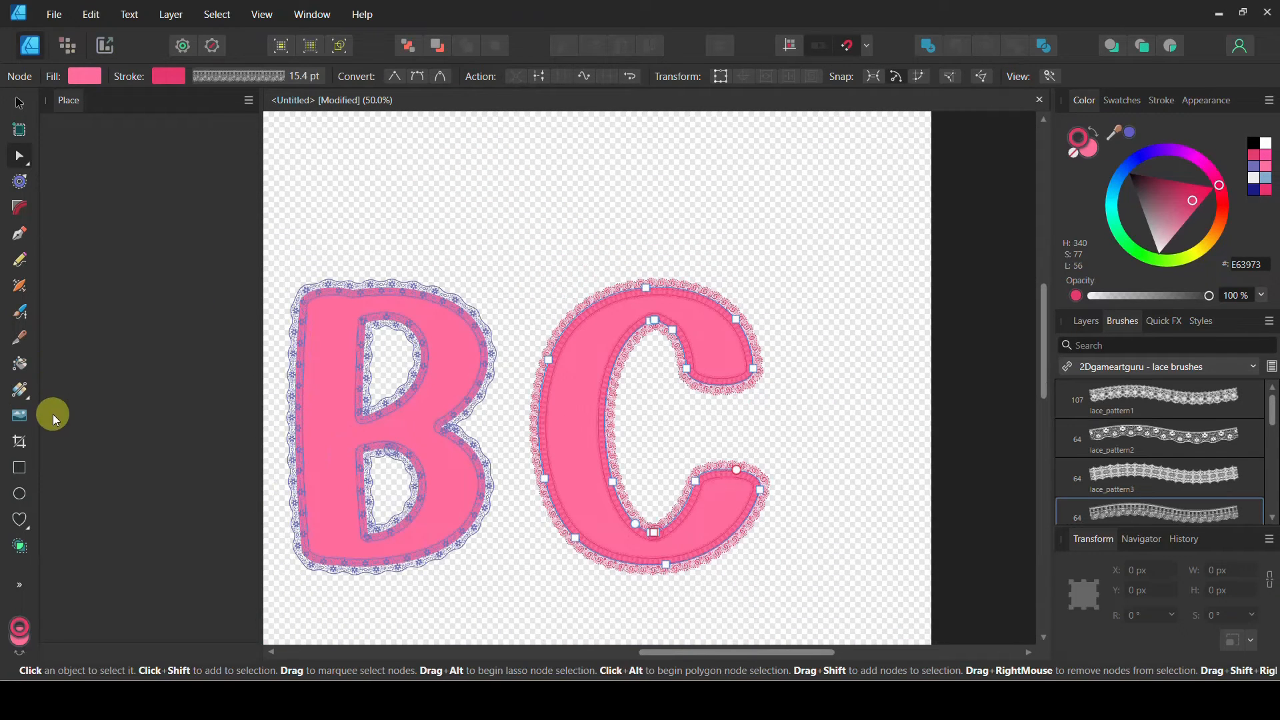
- Draw a five-pointed star about 450 by 406 px above the letters B and C
left_click(26, 526)
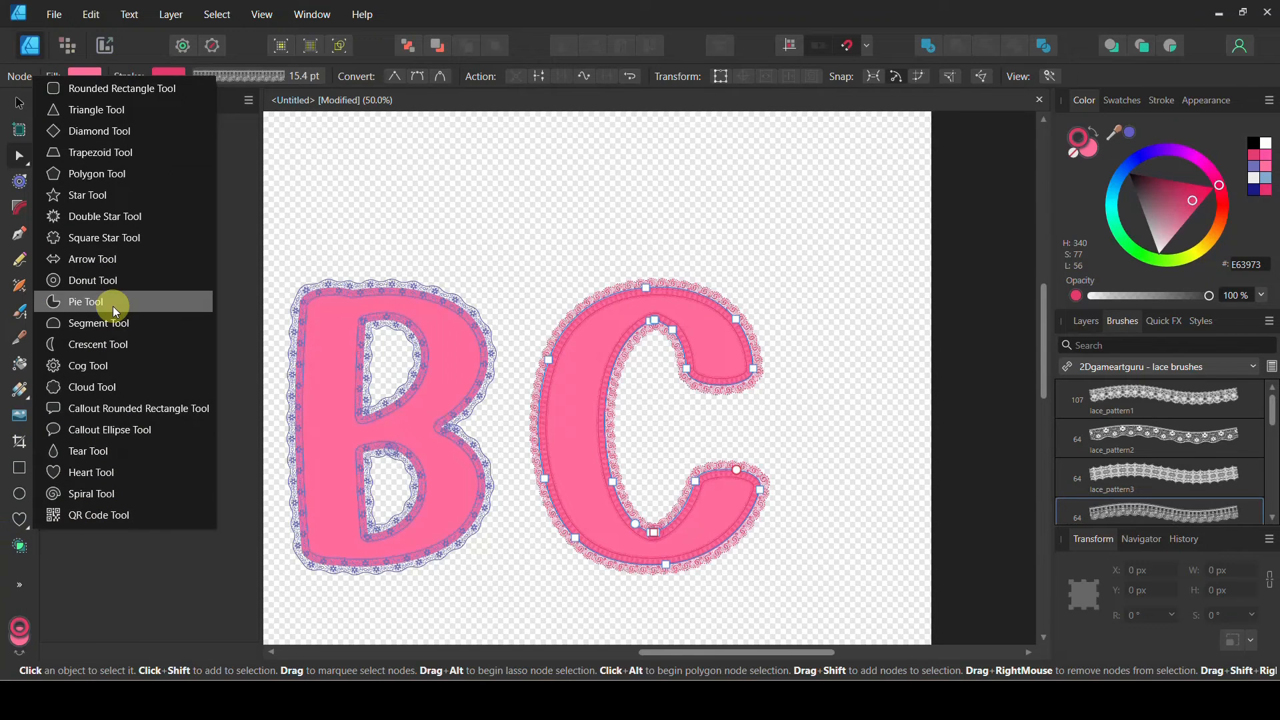
left_click(81, 194)
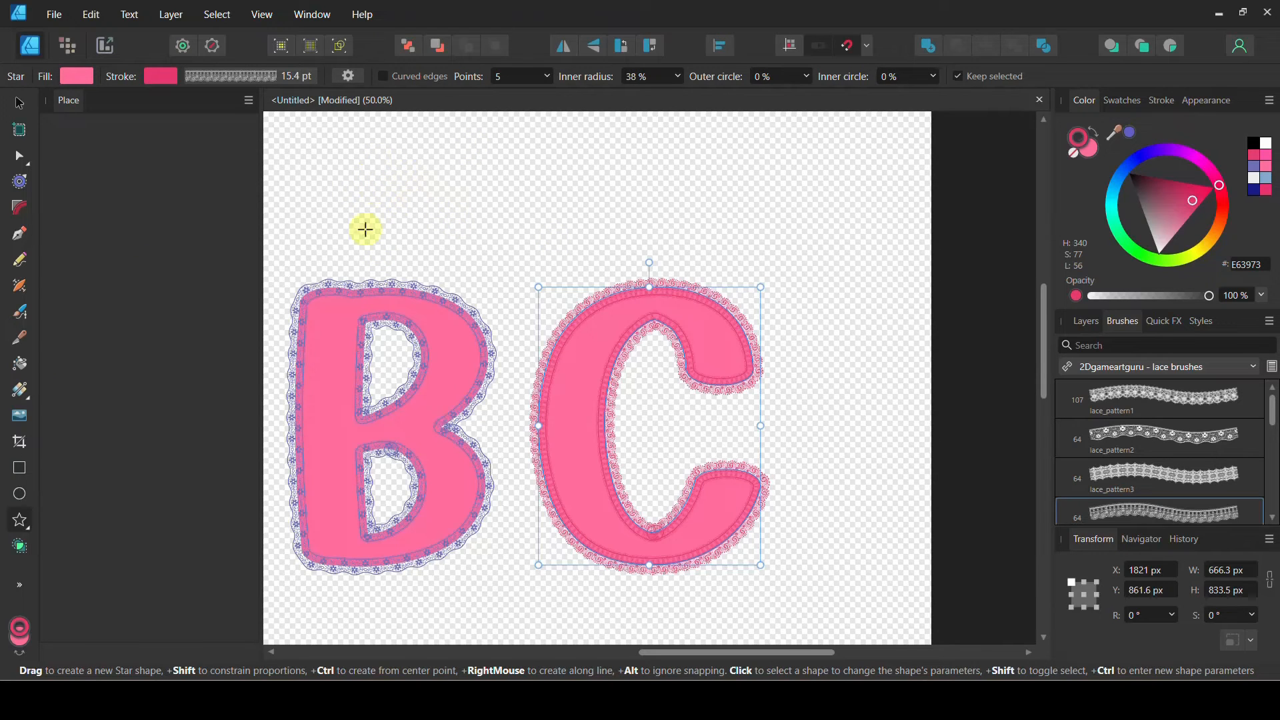
left_click_drag(389, 137, 540, 272)
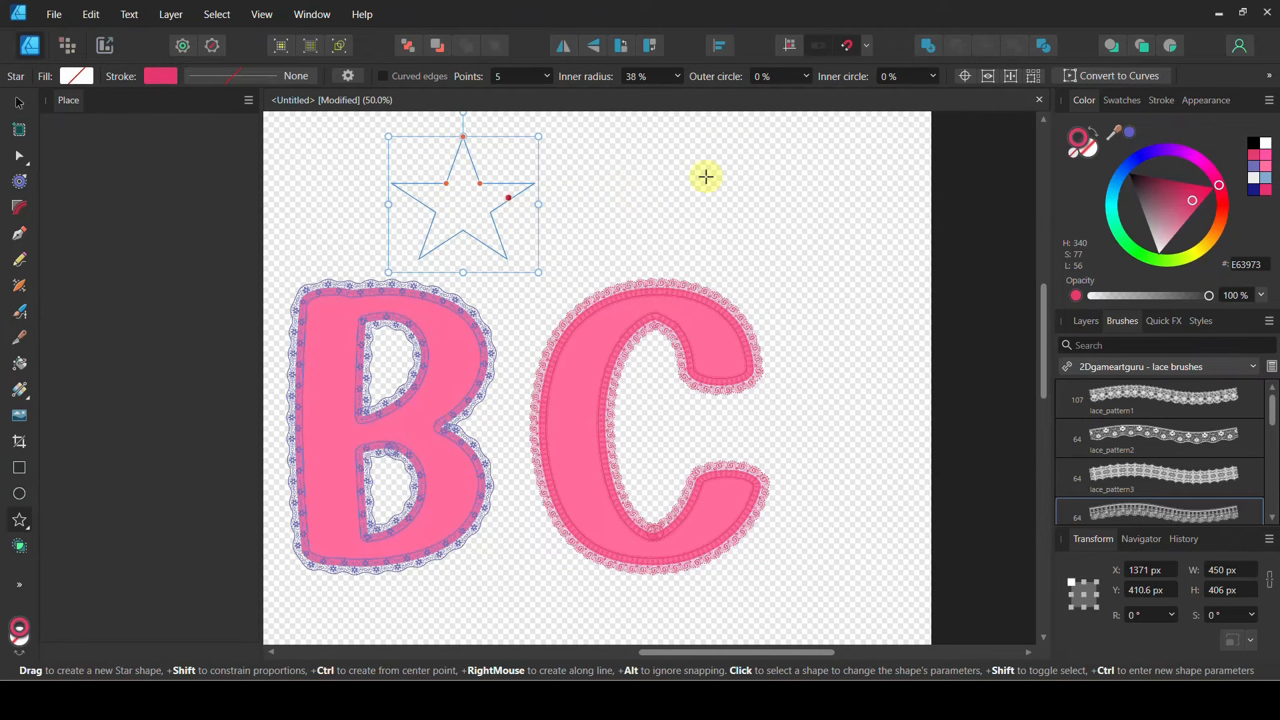
- Fill the star with dark pink E63973 and enlarge it to about 1030 by 1089 px
left_click(1090, 152)
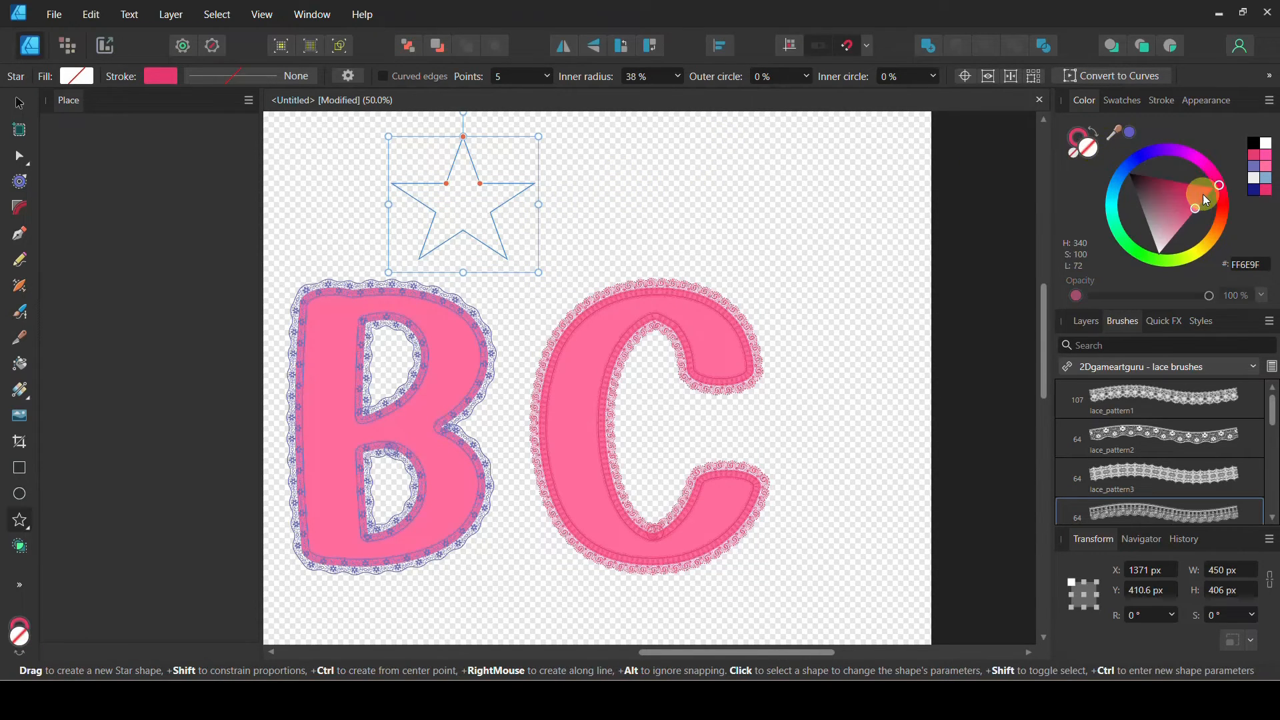
left_click(1250, 154)
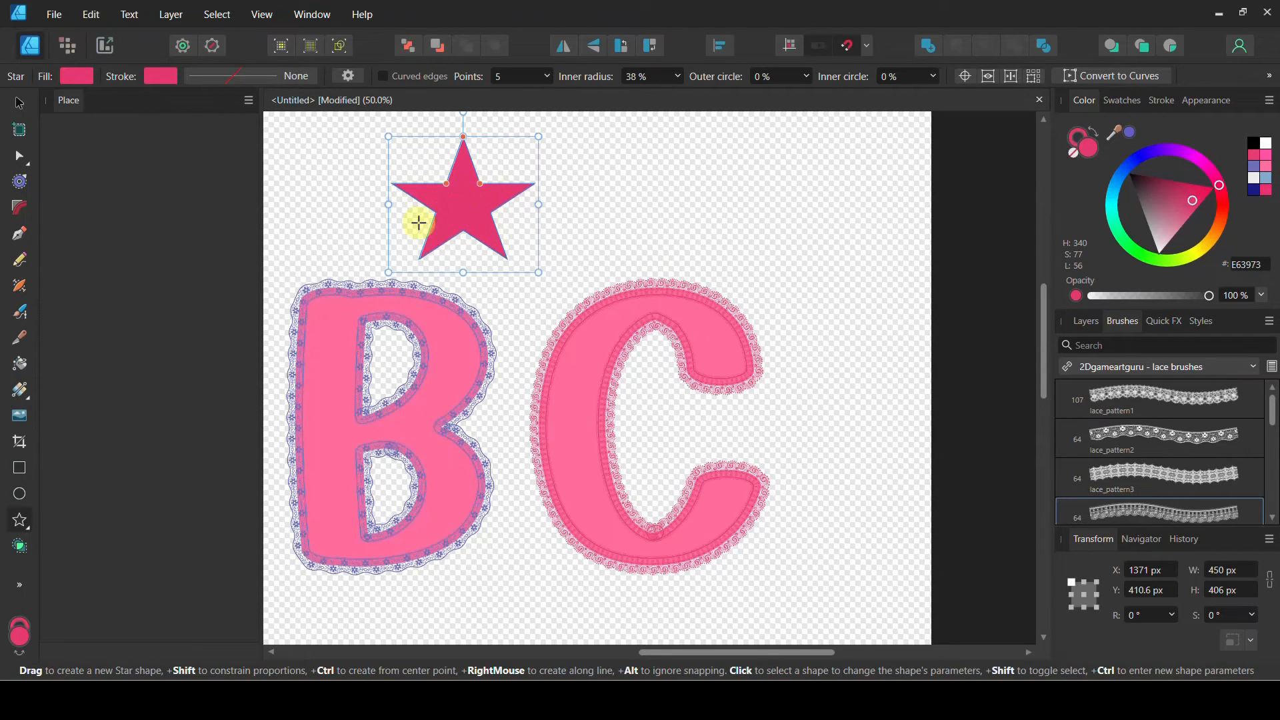
left_click(20, 103)
left_click_drag(539, 278, 732, 500)
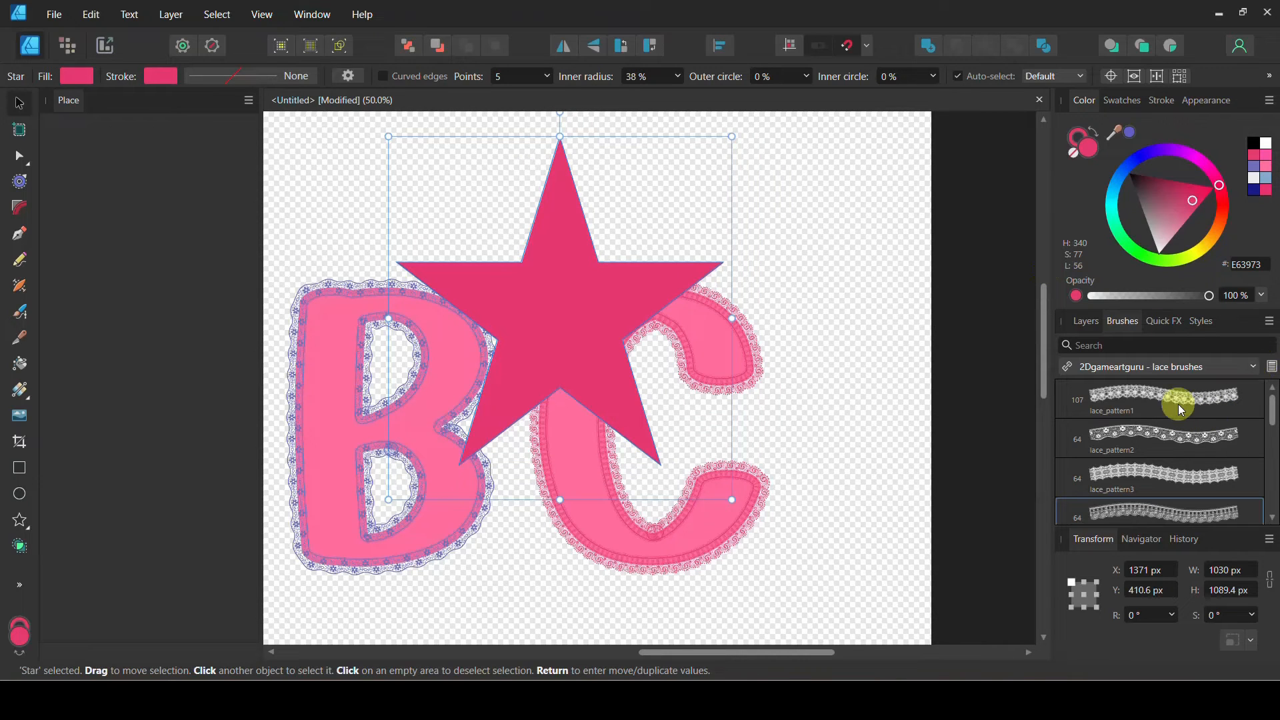
- Try the lace_pattern1 brush at 41.9 pt and the lace_pattern2 brush on the star's outline
left_click(1160, 102)
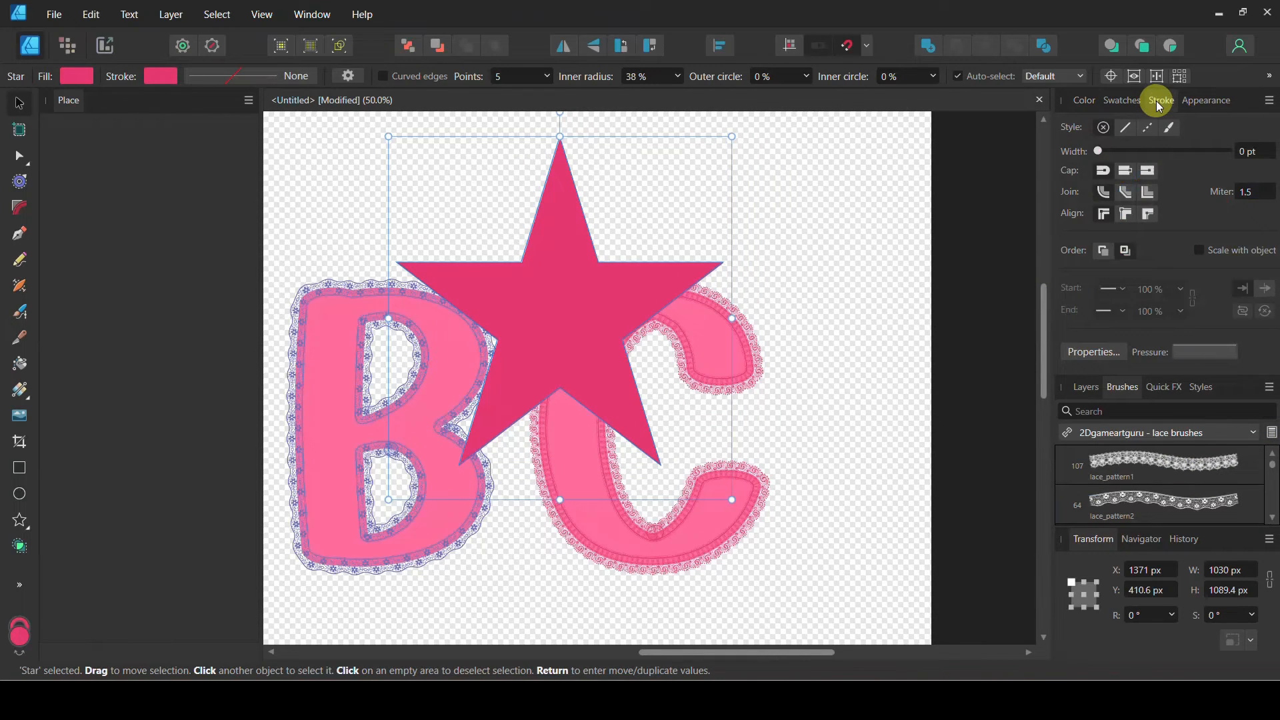
left_click(1164, 467)
mouse_move(1173, 151)
left_mouse_down()
mouse_move(1154, 157)
mouse_move(1223, 133)
mouse_move(1201, 138)
left_mouse_up()
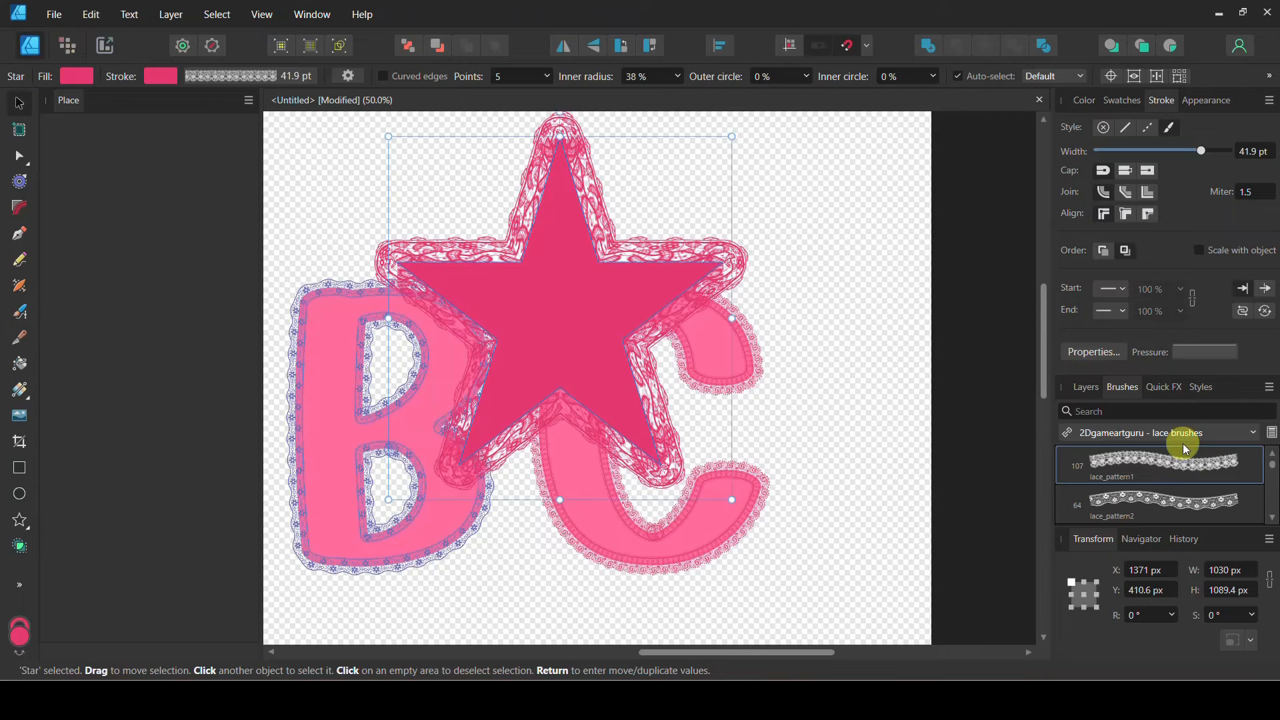
left_click(1172, 493)
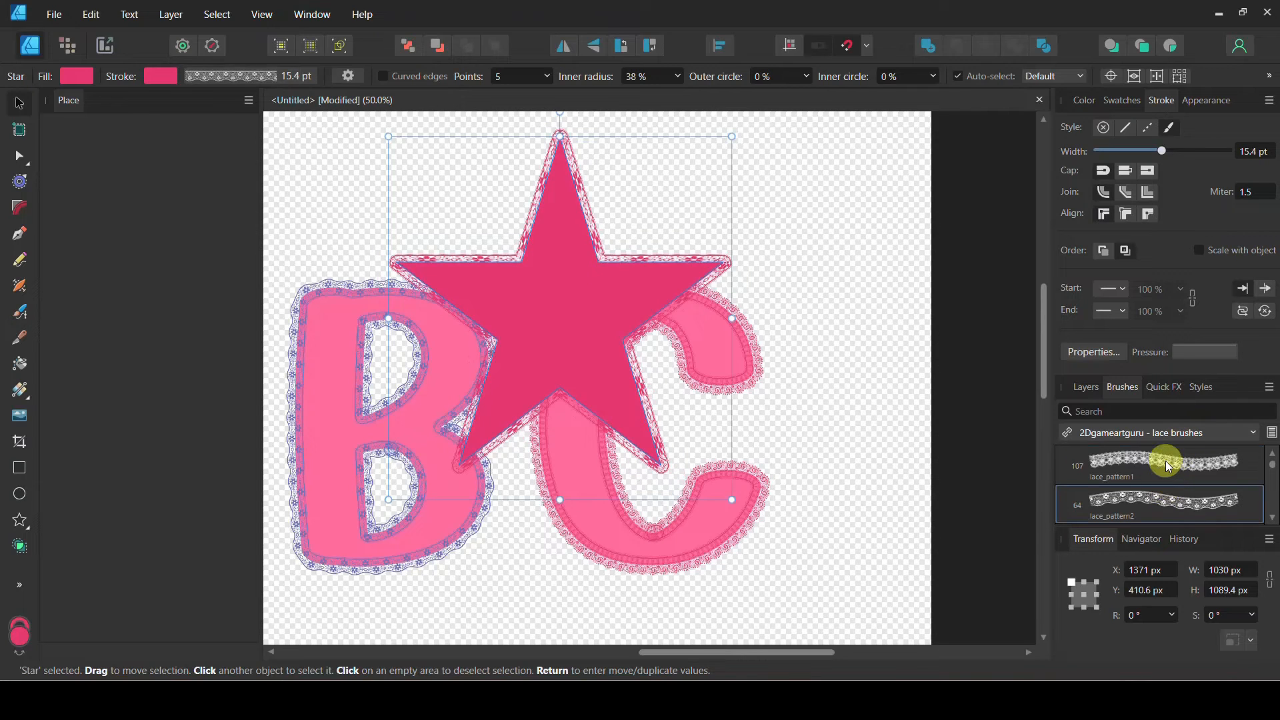
left_click(1169, 466)
- Apply the lace_pattern5 brush to the star's outline and set the stroke width to 20.9 pt
scroll(1169, 467, "down", 2)
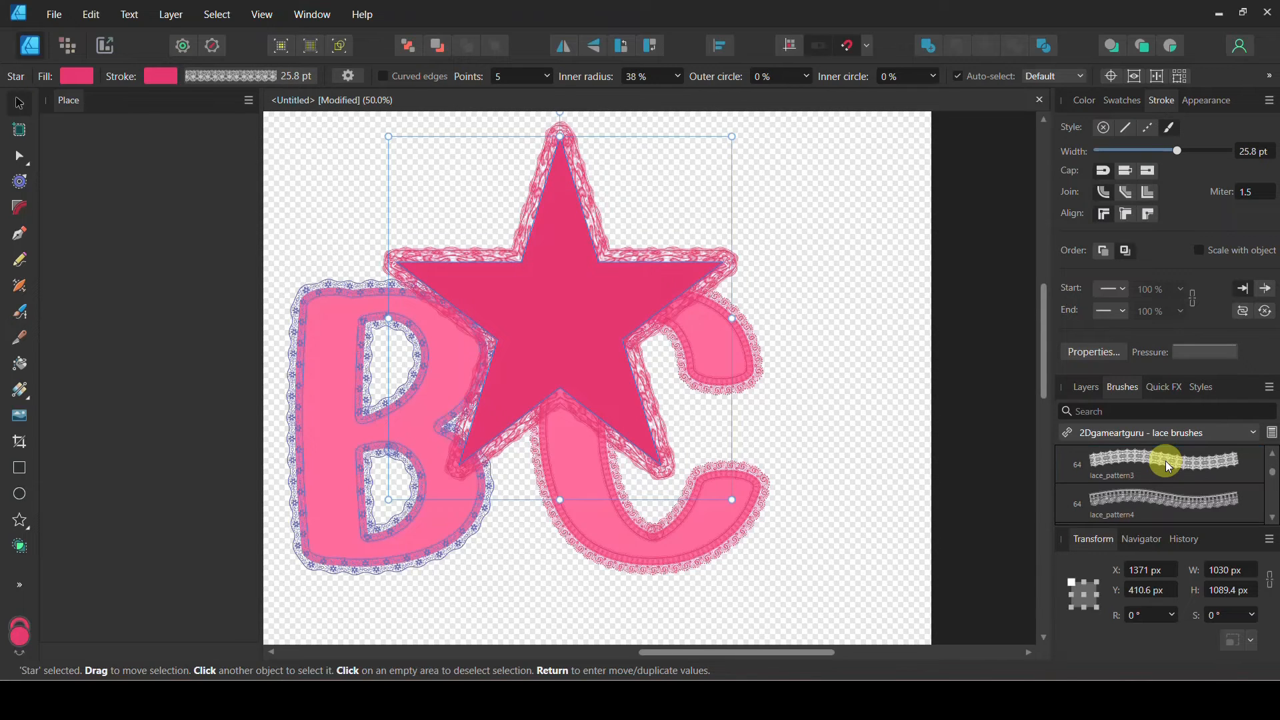
left_click(1167, 504)
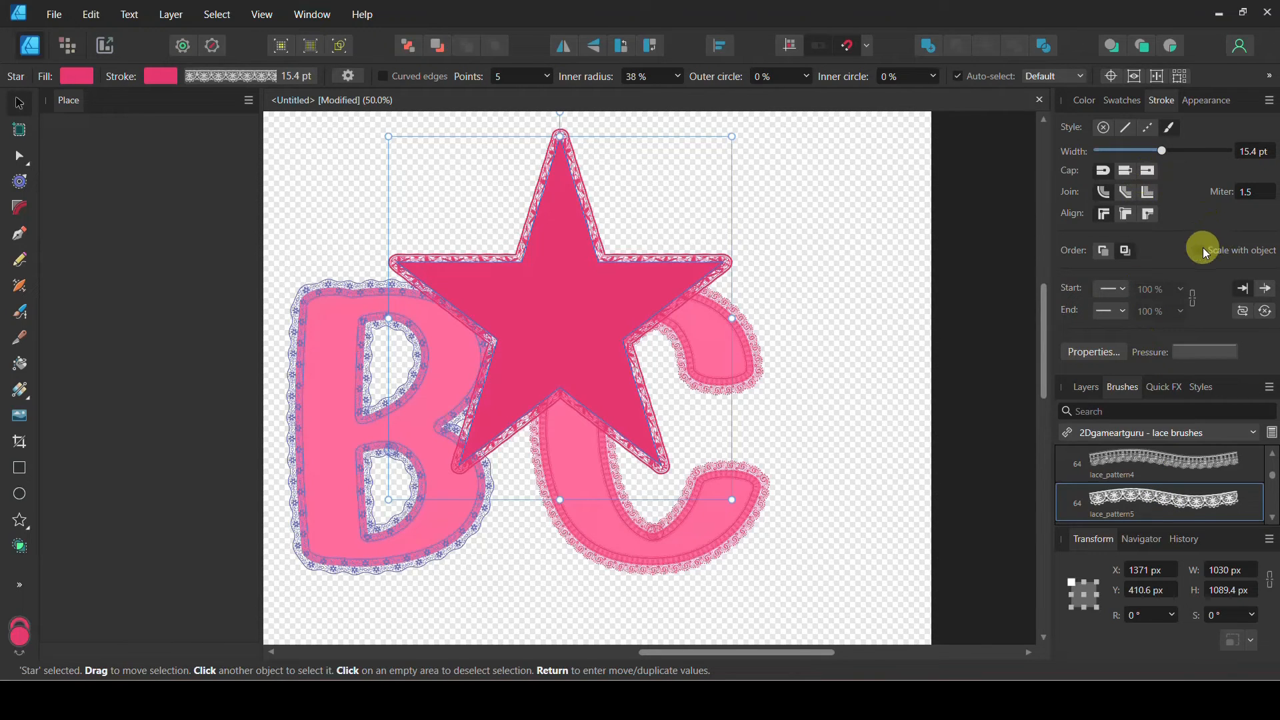
mouse_move(1158, 152)
left_mouse_down()
mouse_move(1148, 153)
mouse_move(1194, 139)
mouse_move(1170, 147)
left_mouse_up()
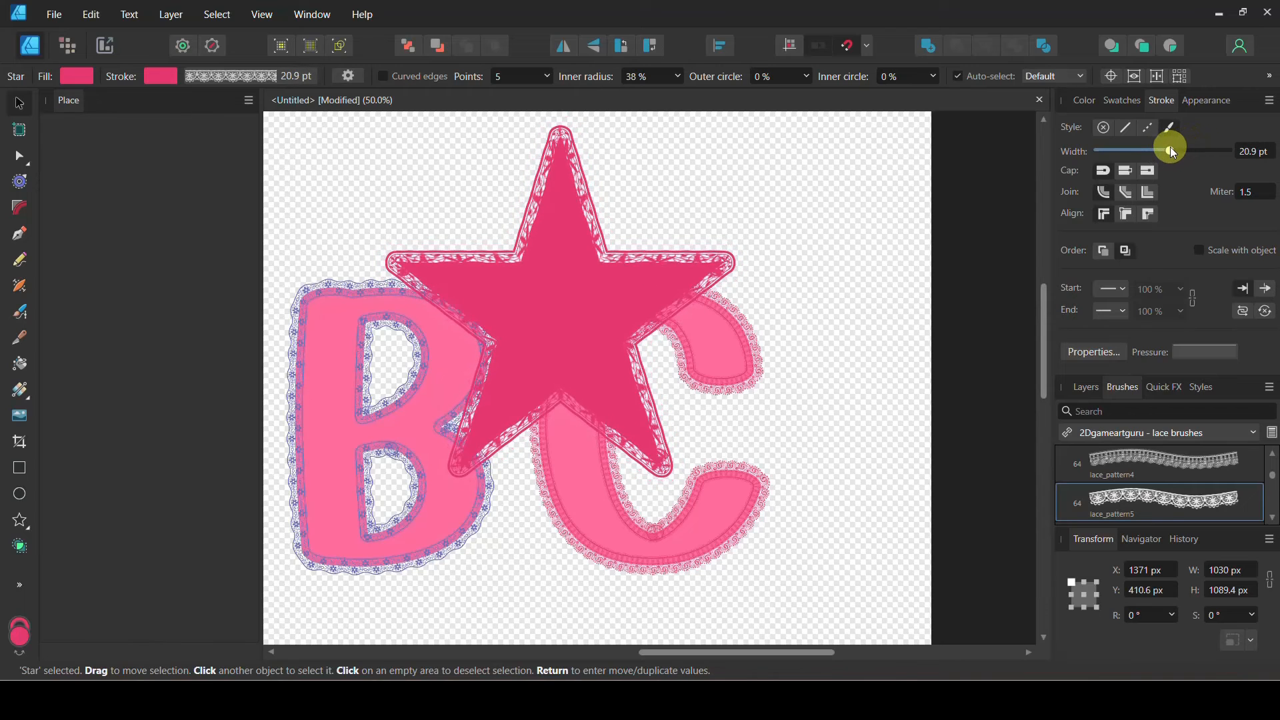
- Make the star's stroke scale with the object and enlarge the star to about 1162 by 1209 px
left_click(1200, 250)
left_click(1200, 249)
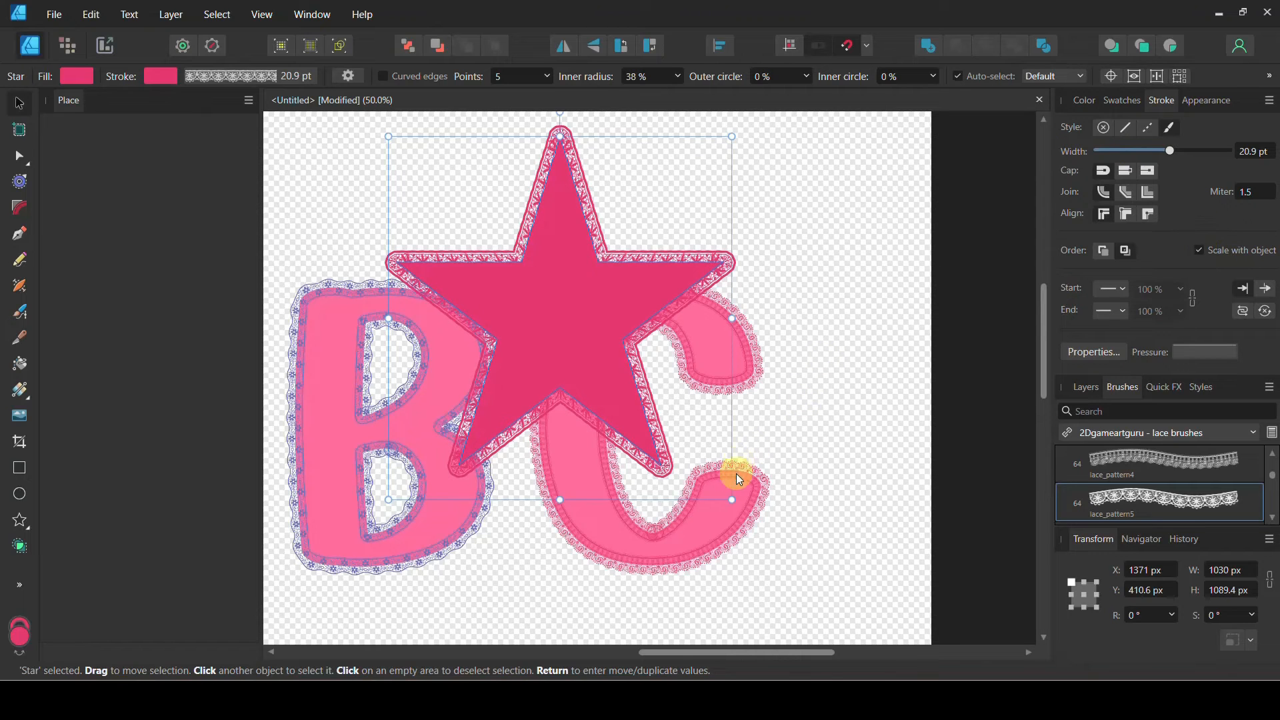
mouse_move(732, 500)
left_mouse_down()
mouse_move(826, 608)
mouse_move(840, 608)
mouse_move(663, 571)
mouse_move(772, 529)
mouse_move(777, 540)
left_mouse_up()
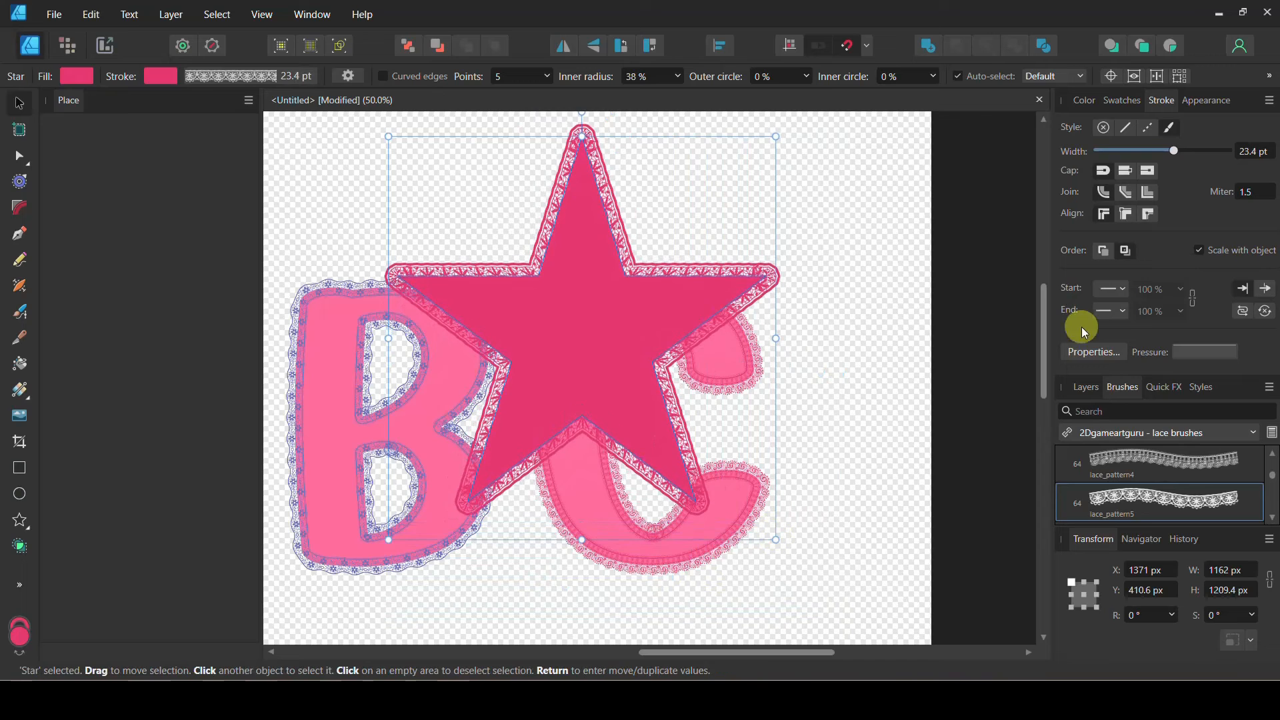
- Set the star's lace stroke width to 30.7 pt and its stroke color to purple 8F39E6
left_click_drag(1177, 149, 1185, 147)
left_click(1085, 100)
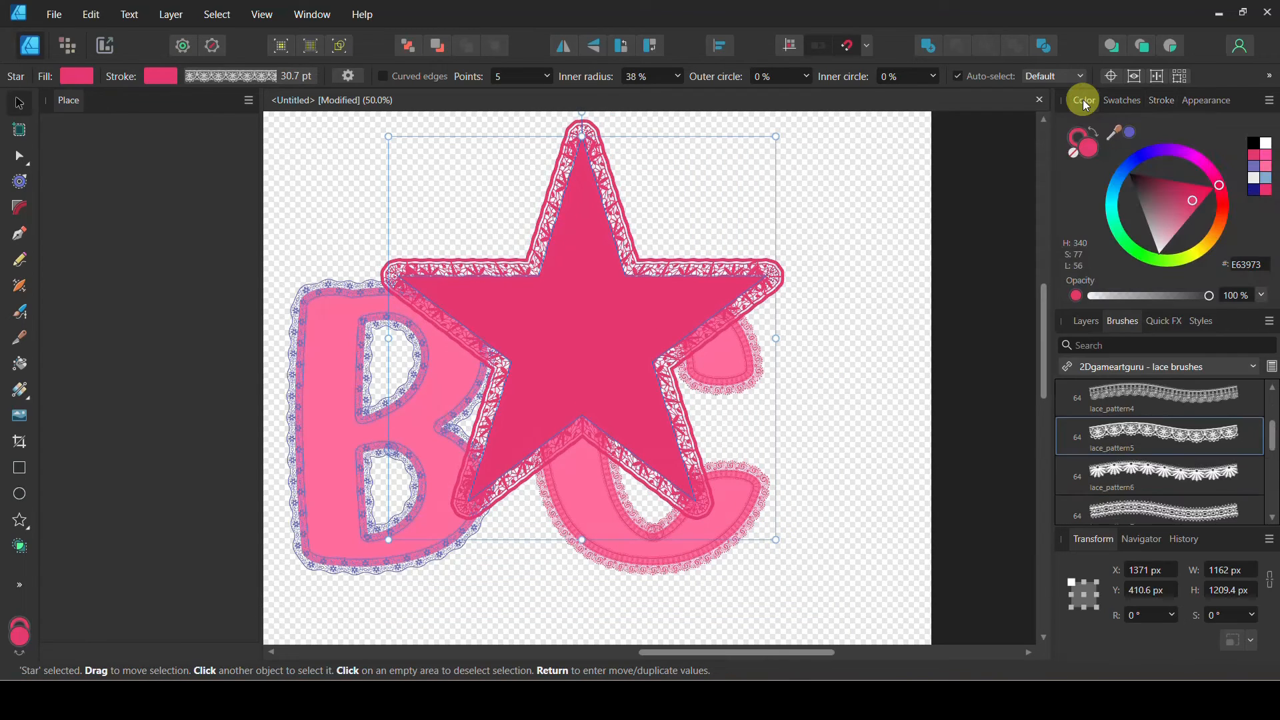
left_click(1078, 130)
left_click_drag(1216, 182, 1166, 155)
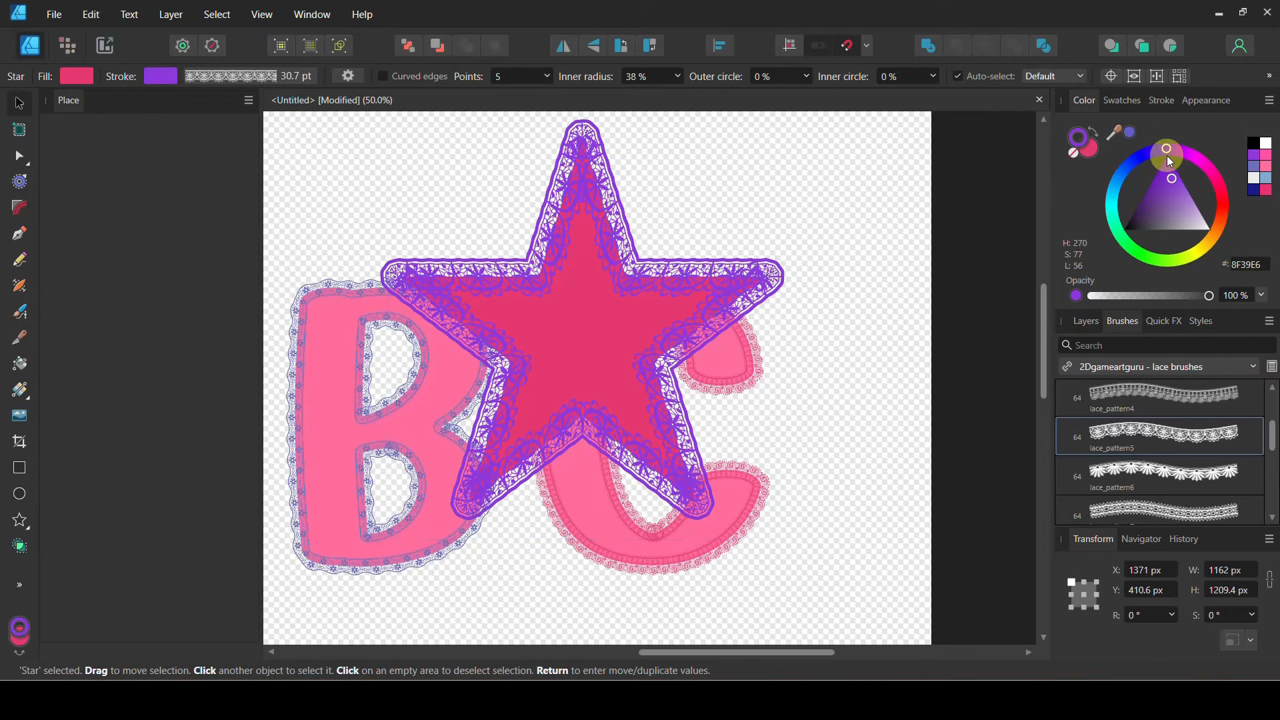
- Convert the star to curves and reverse its curve direction so the lace's scalloped edge faces outward
left_click(585, 306)
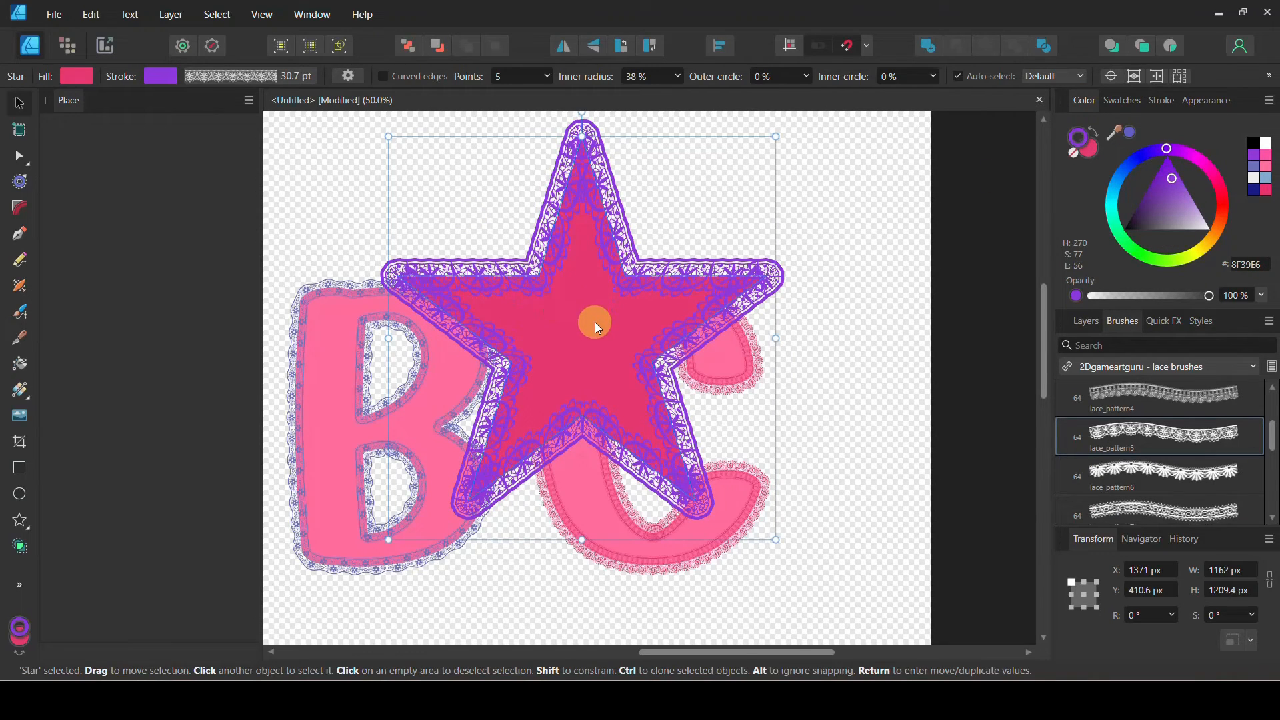
right_click(594, 322)
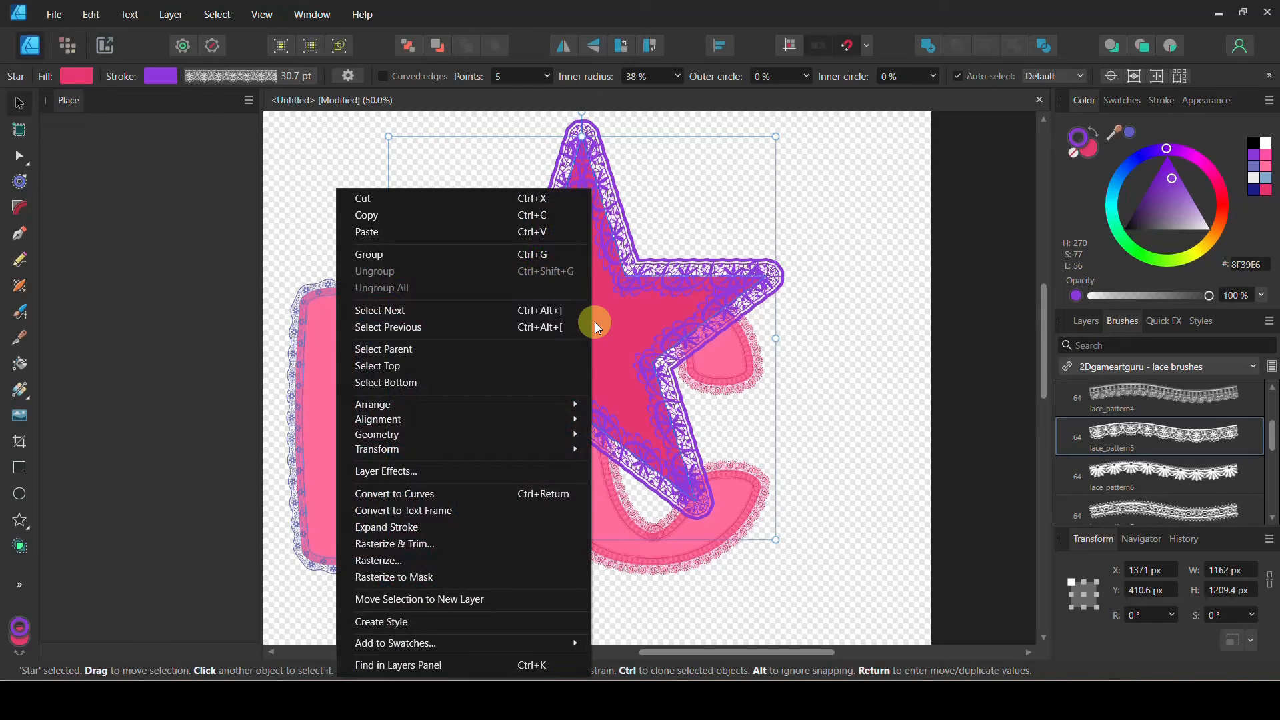
left_click(737, 322)
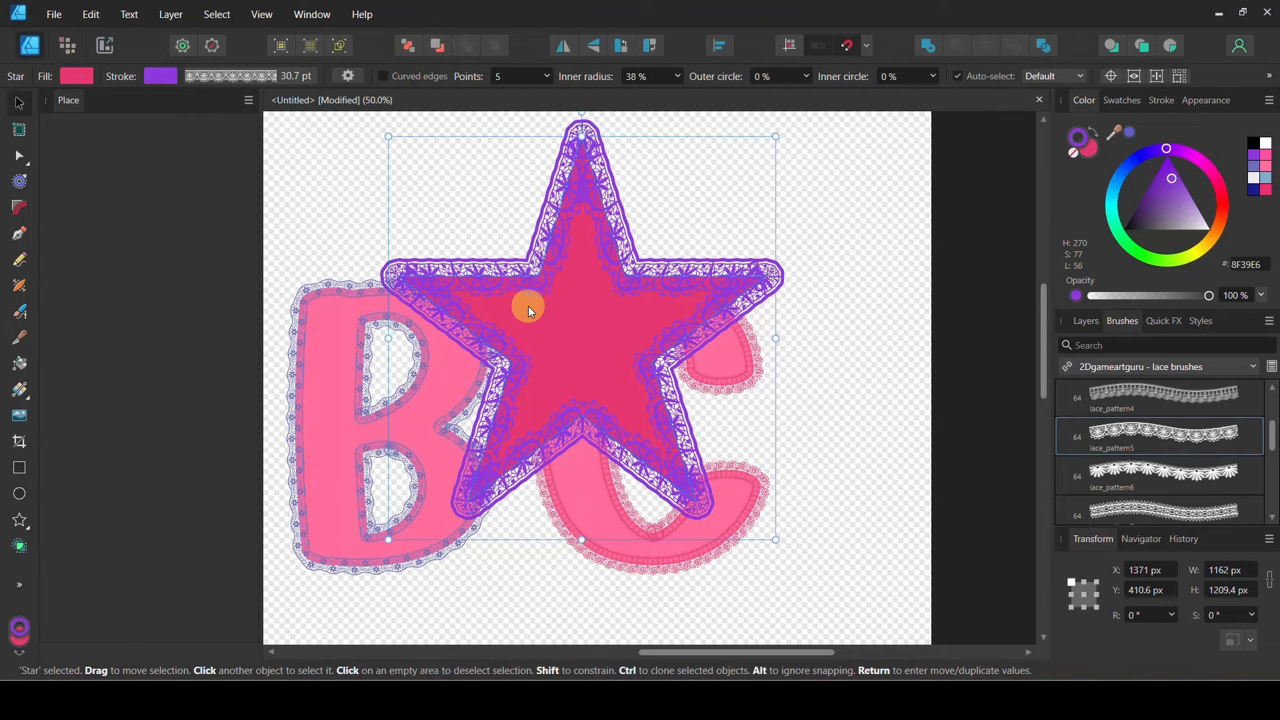
right_click(545, 313)
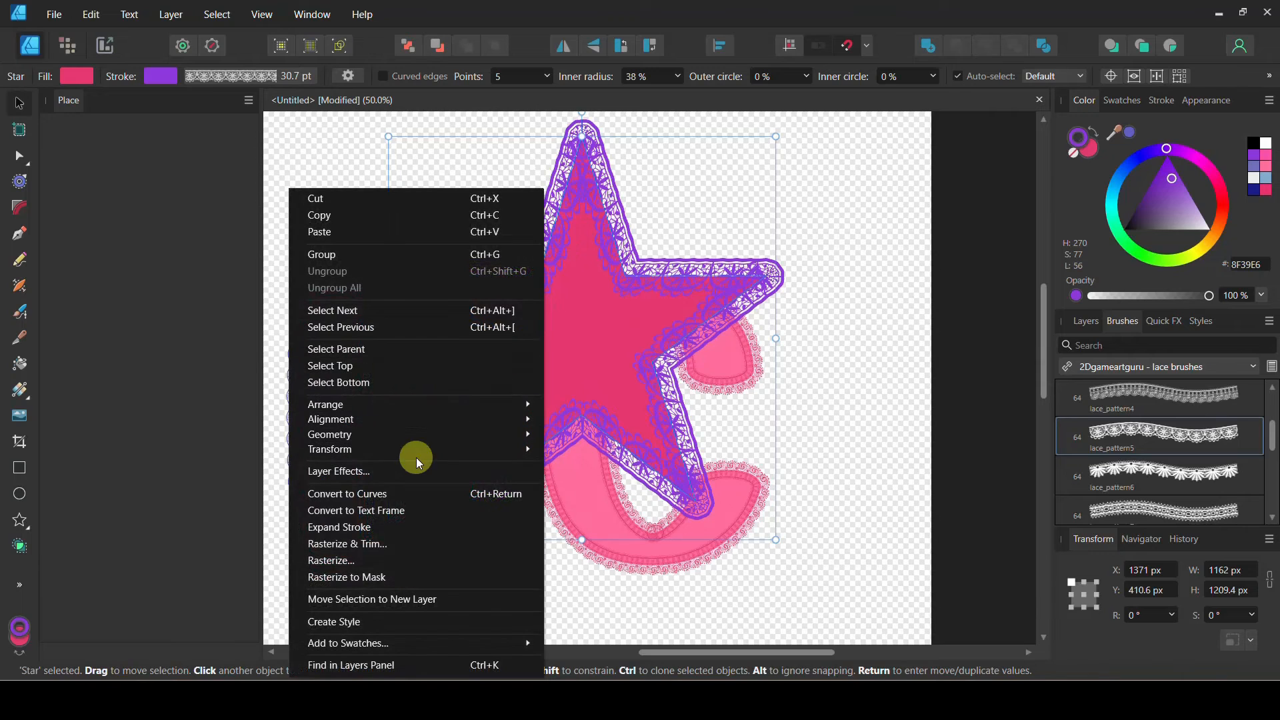
left_click(394, 495)
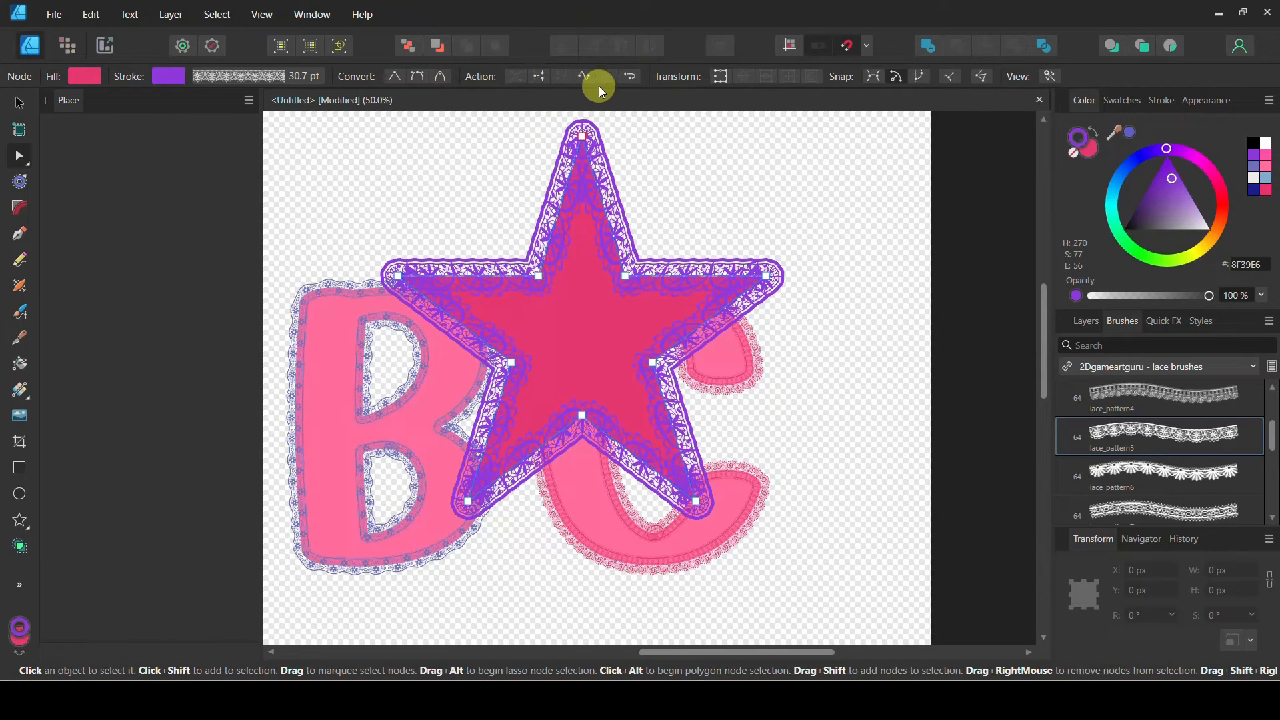
left_click(630, 77)
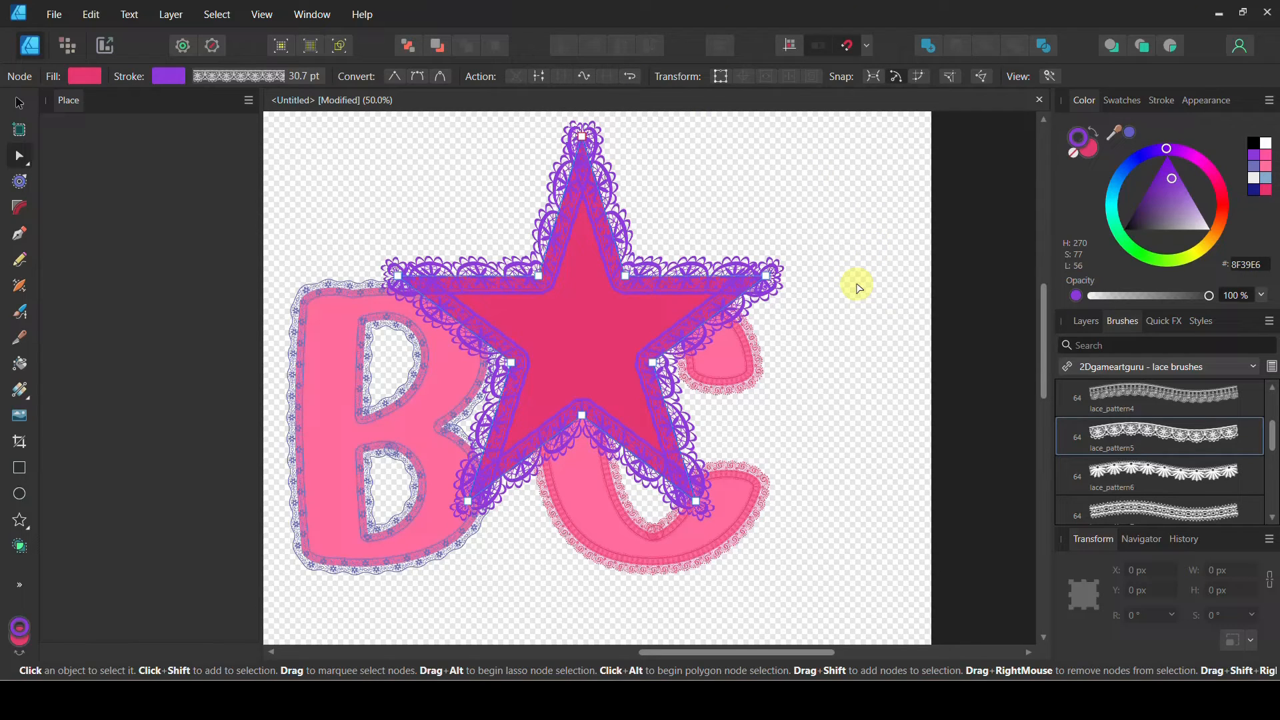
- Delete the star and the lace-outlined letters C, B and A from the canvas
key("Delete")
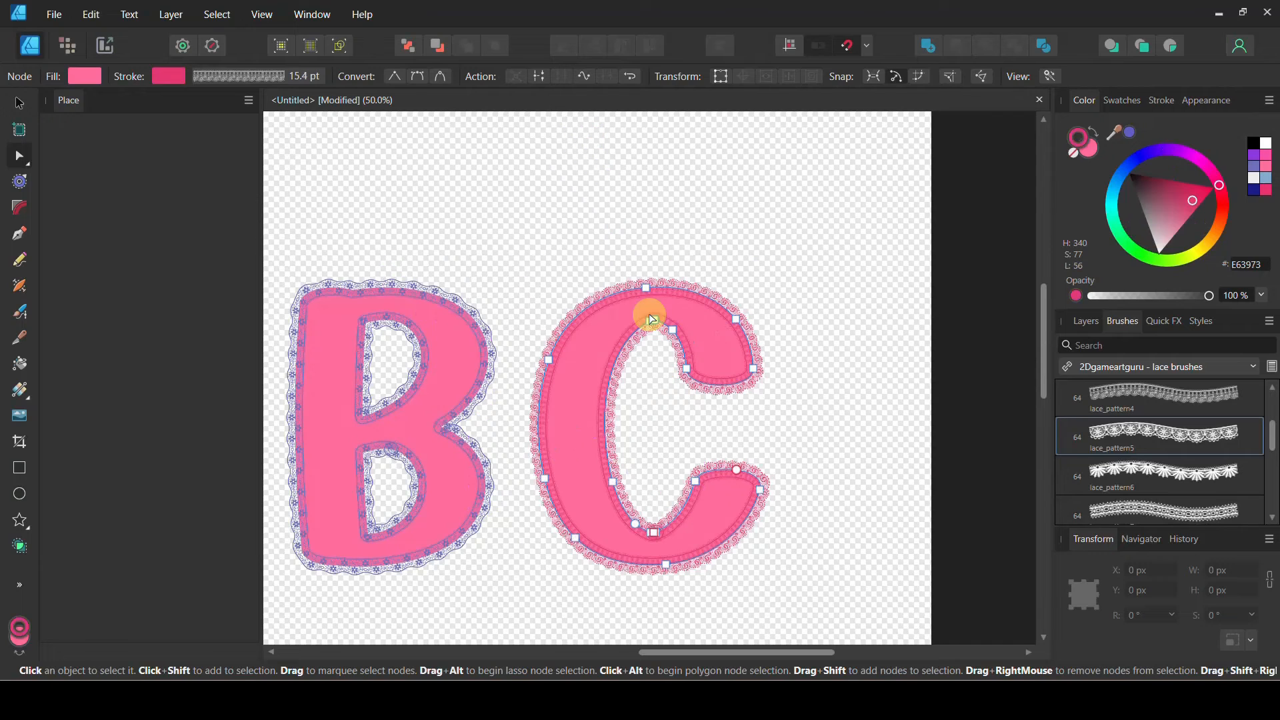
left_click(20, 109)
key("Delete")
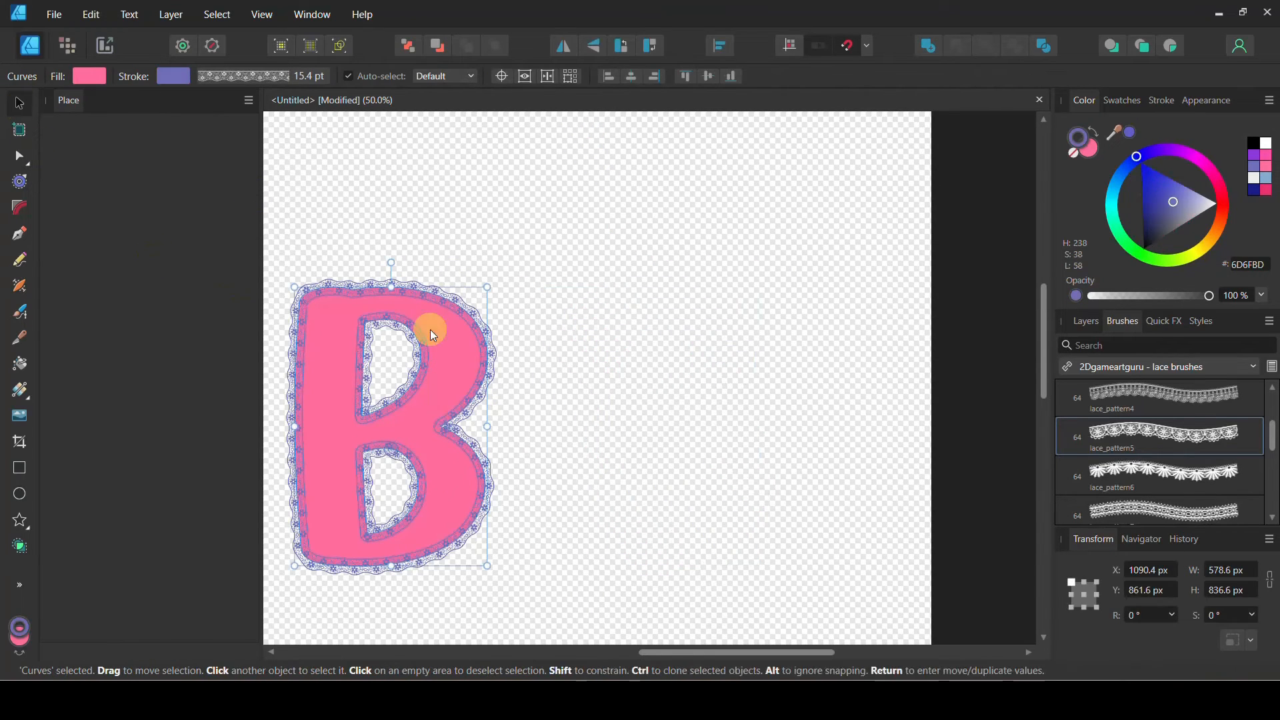
key("Delete")
scroll(415, 329, "left", 4)
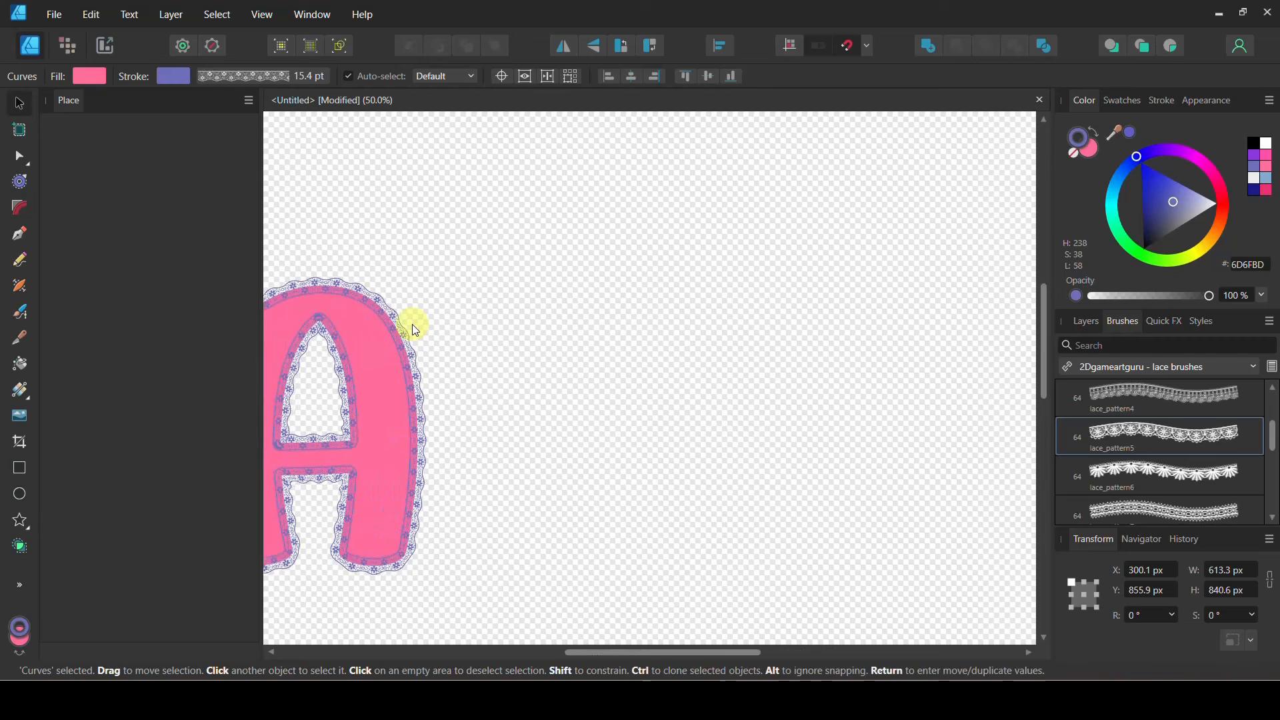
key("Delete")
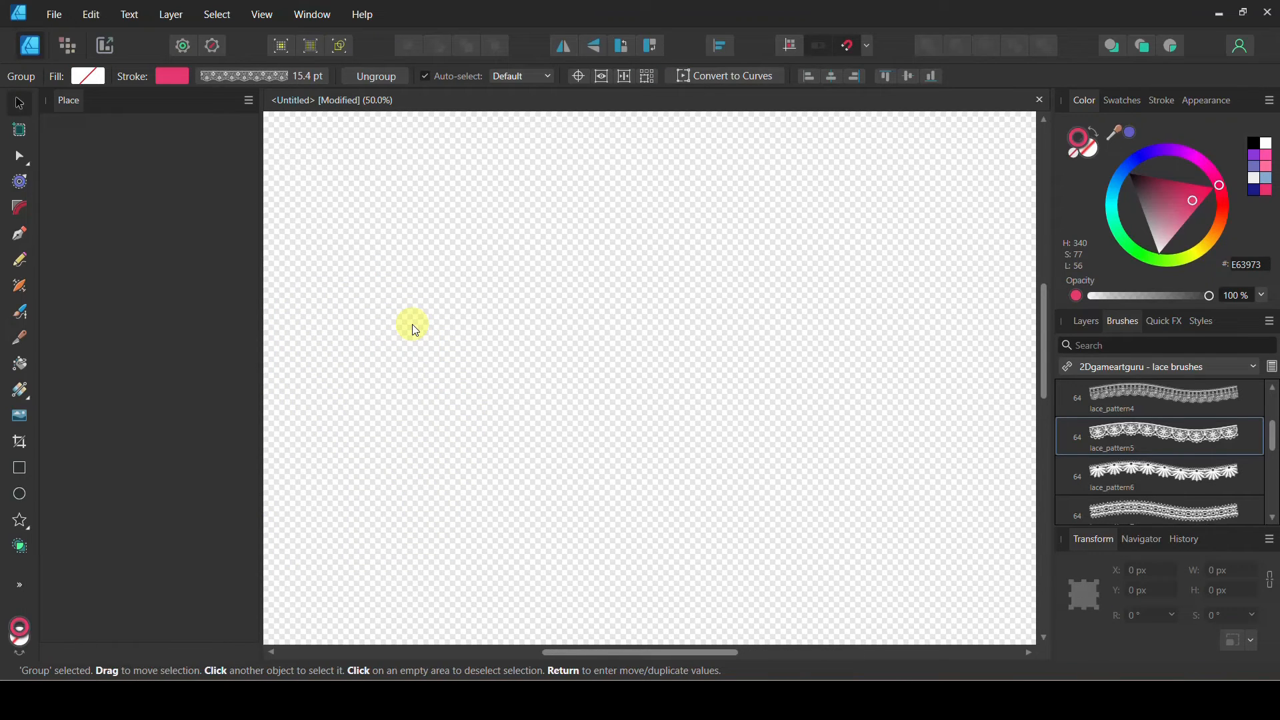
- Add the art text "abc" in the Cute Boho font on the empty canvas
key("t")
left_click(366, 360)
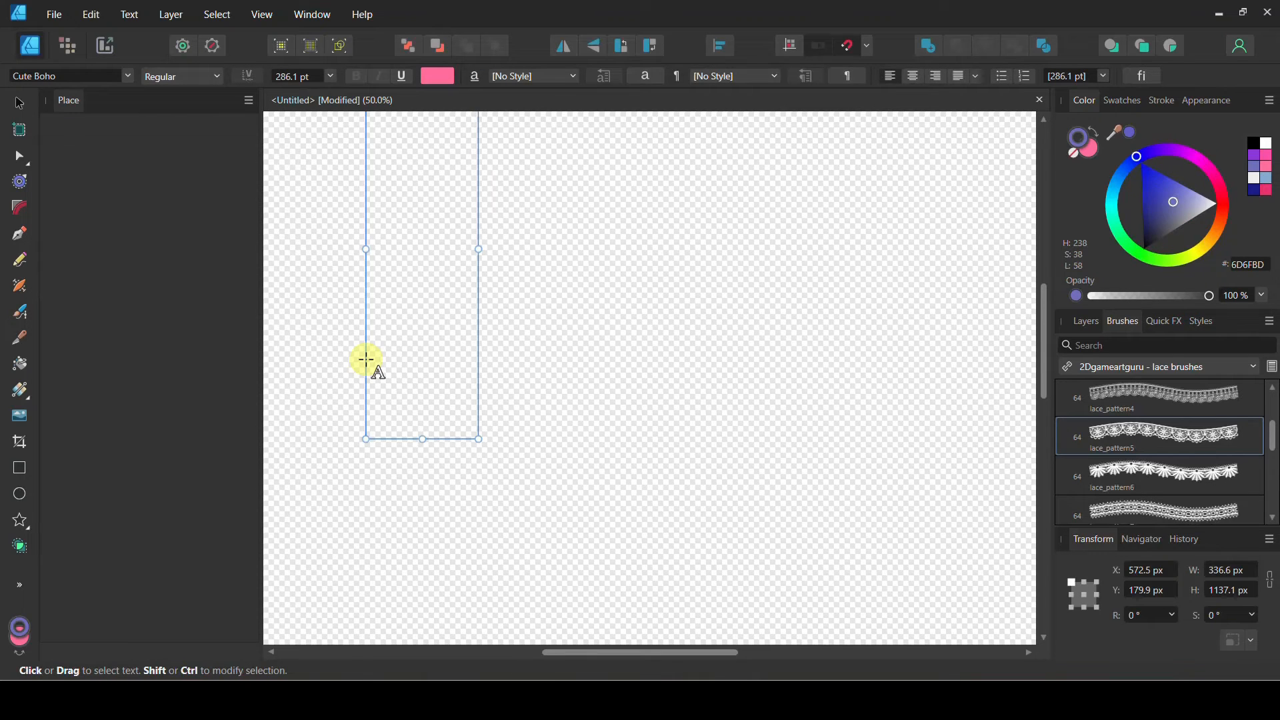
type("ABC")
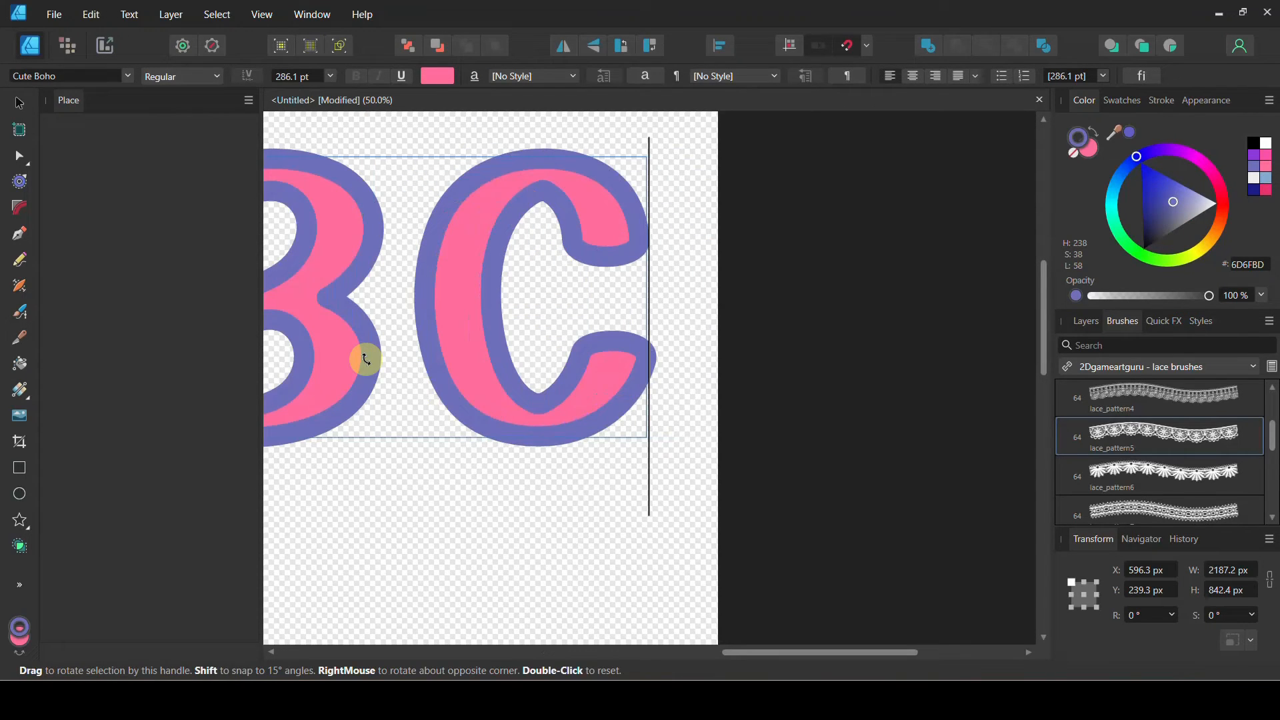
scroll(366, 360, "down", 3)
scroll(366, 360, "left", 3)
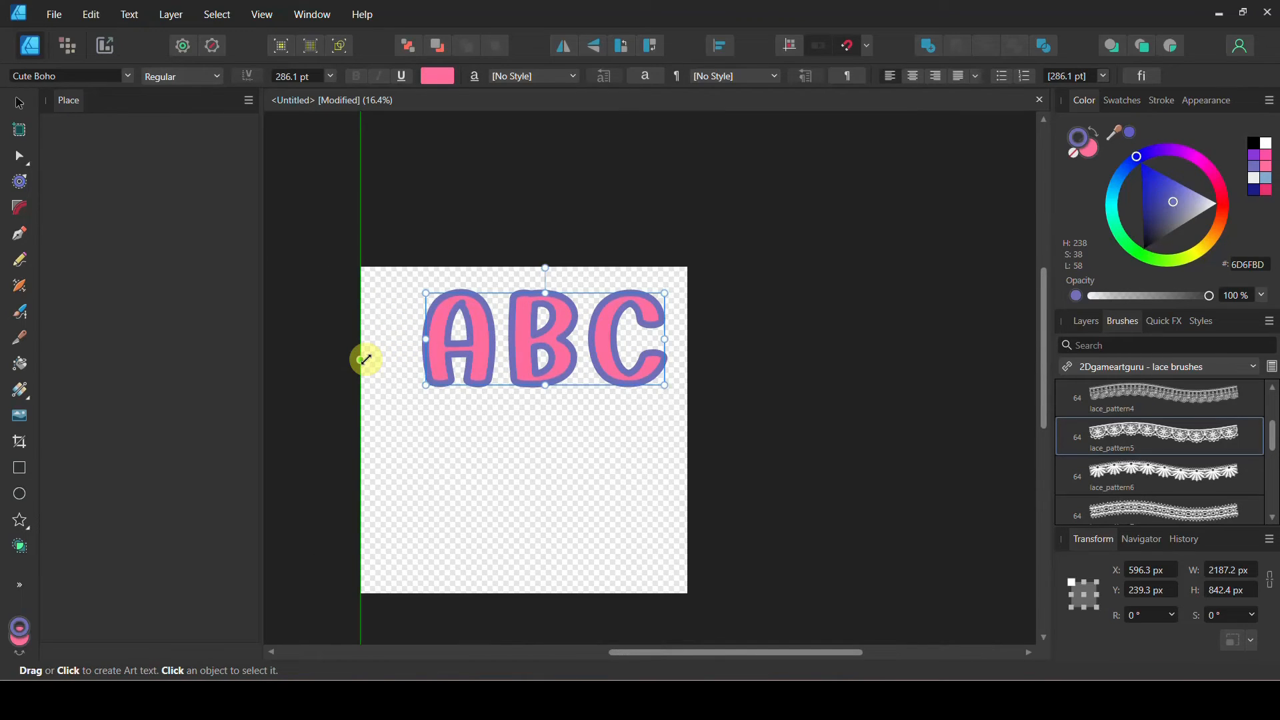
scroll(366, 360, "up", 1)
scroll(366, 360, "down", 2)
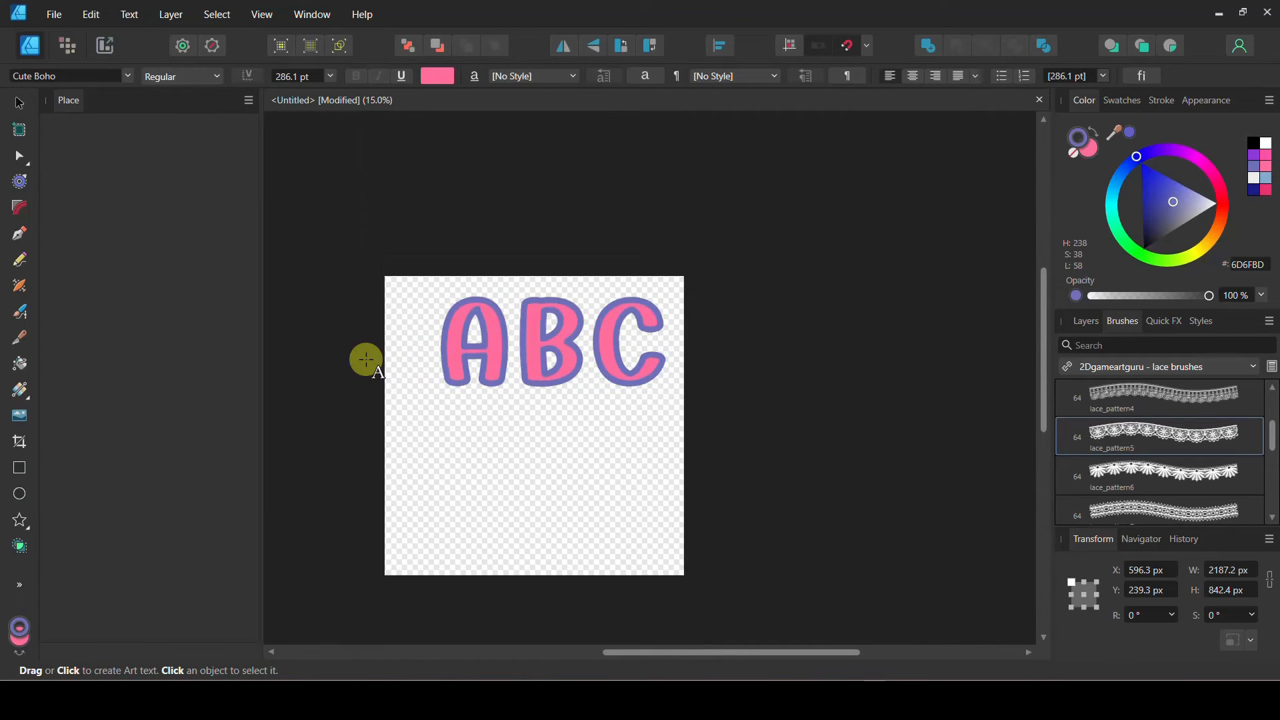
scroll(366, 360, "up", 2)
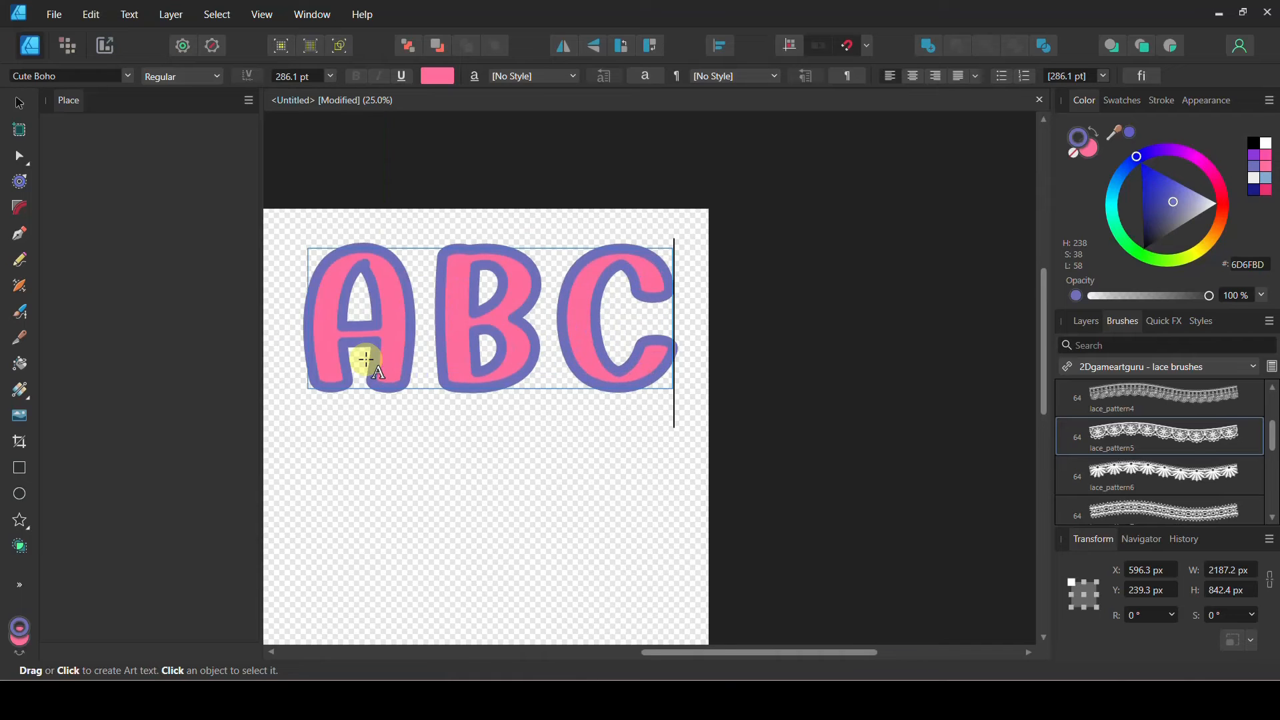
- Move the lettering down and left so it is horizontally centered on the page
left_click(22, 103)
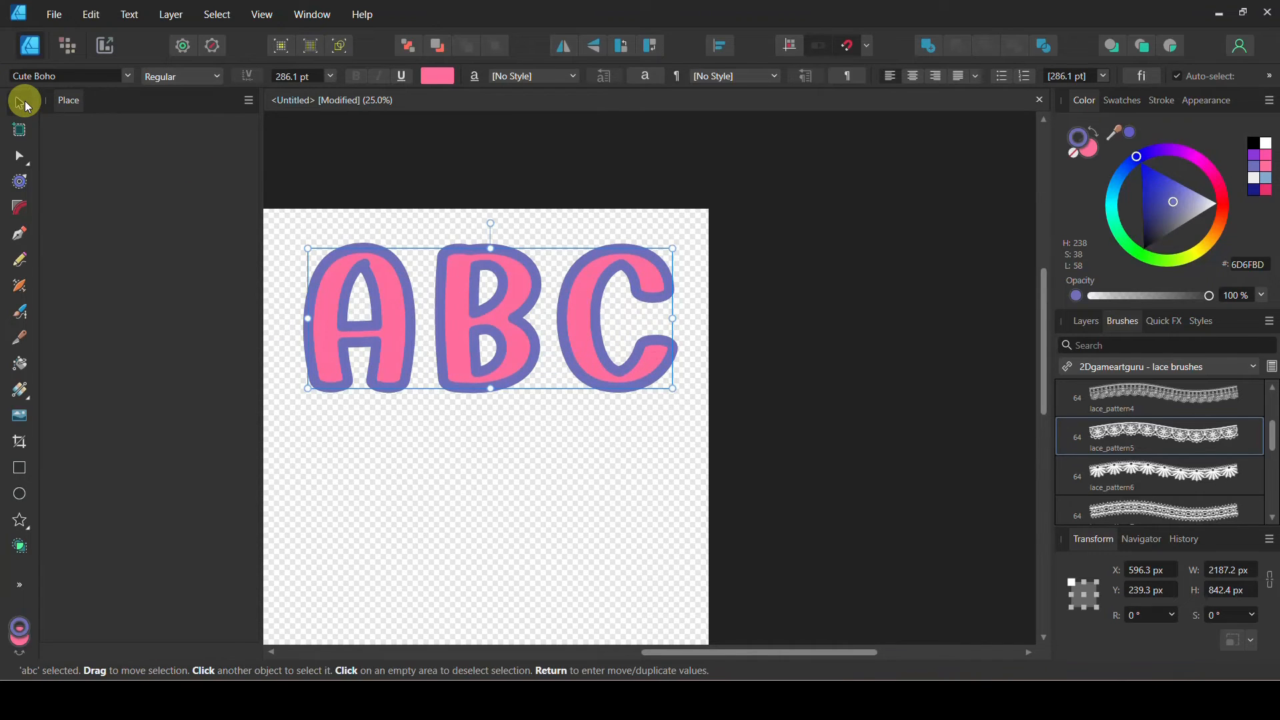
left_click_drag(727, 656, 627, 656)
left_click_drag(529, 369, 512, 430)
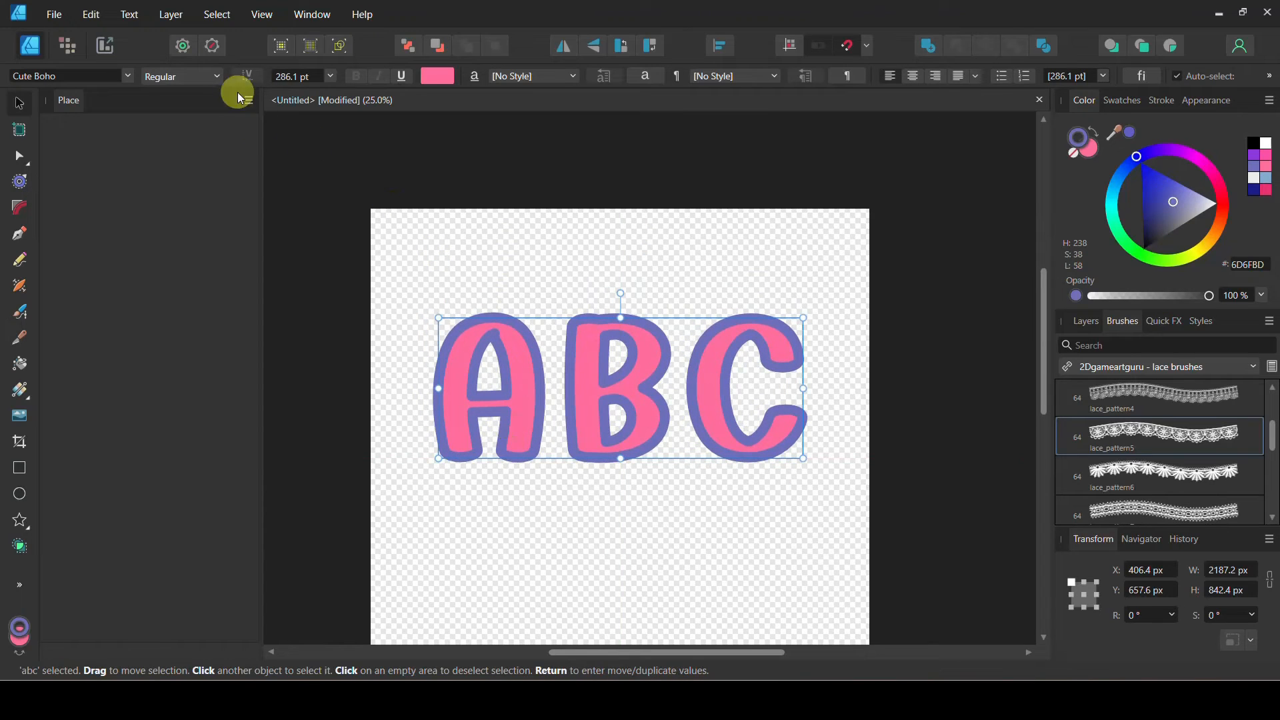
- Change the lettering's font to Ask Why and re-center it horizontally on the page
left_click(128, 75)
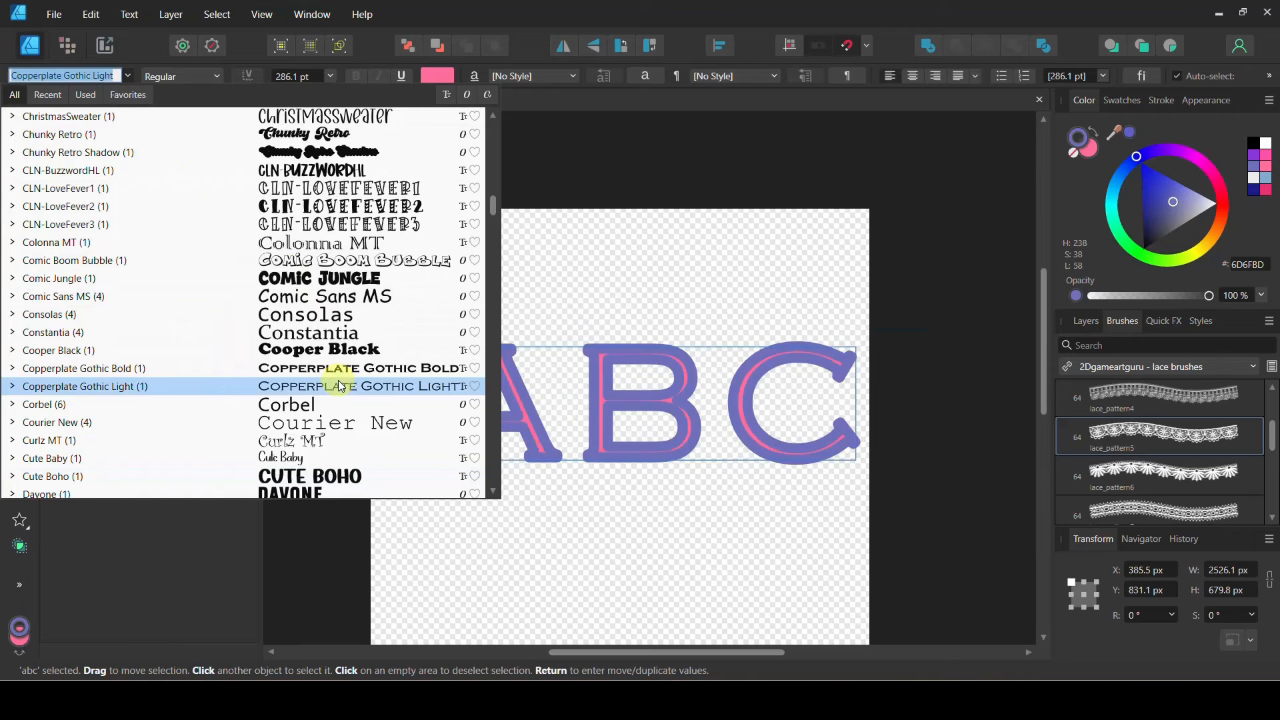
scroll(341, 387, "down", 3)
scroll(340, 386, "down", 2)
scroll(338, 380, "up", 13)
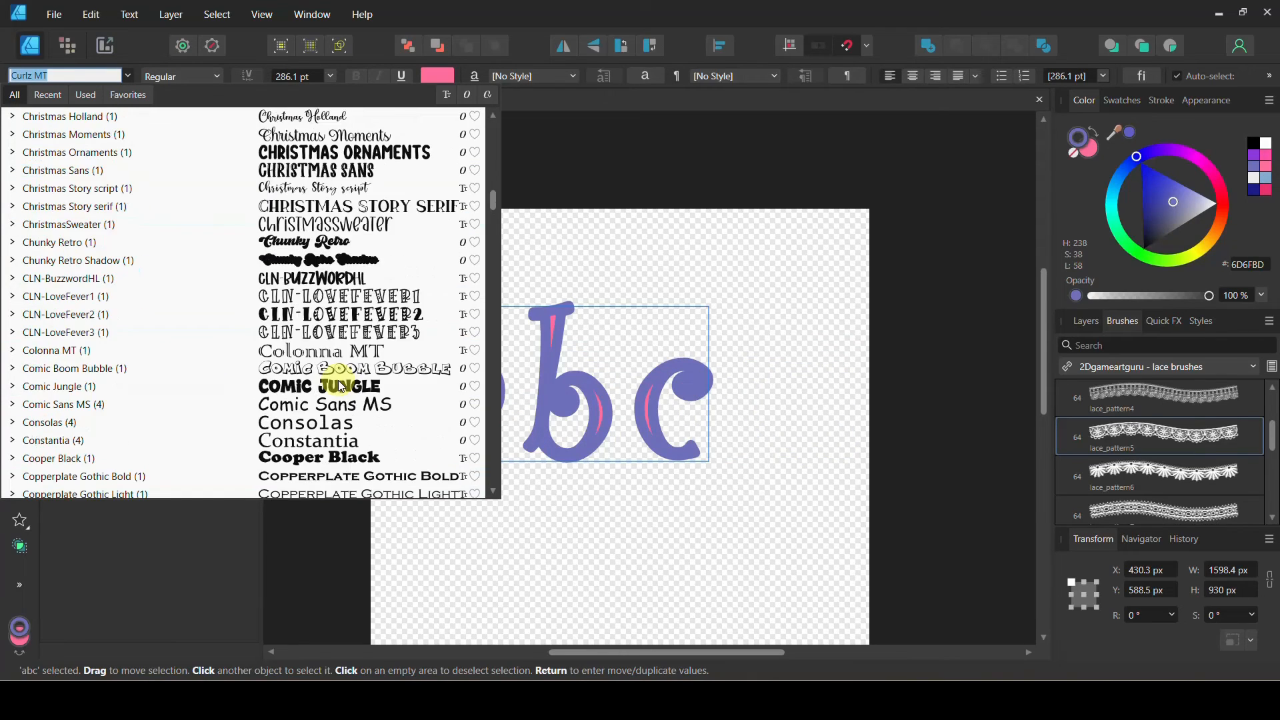
scroll(346, 385, "up", 15)
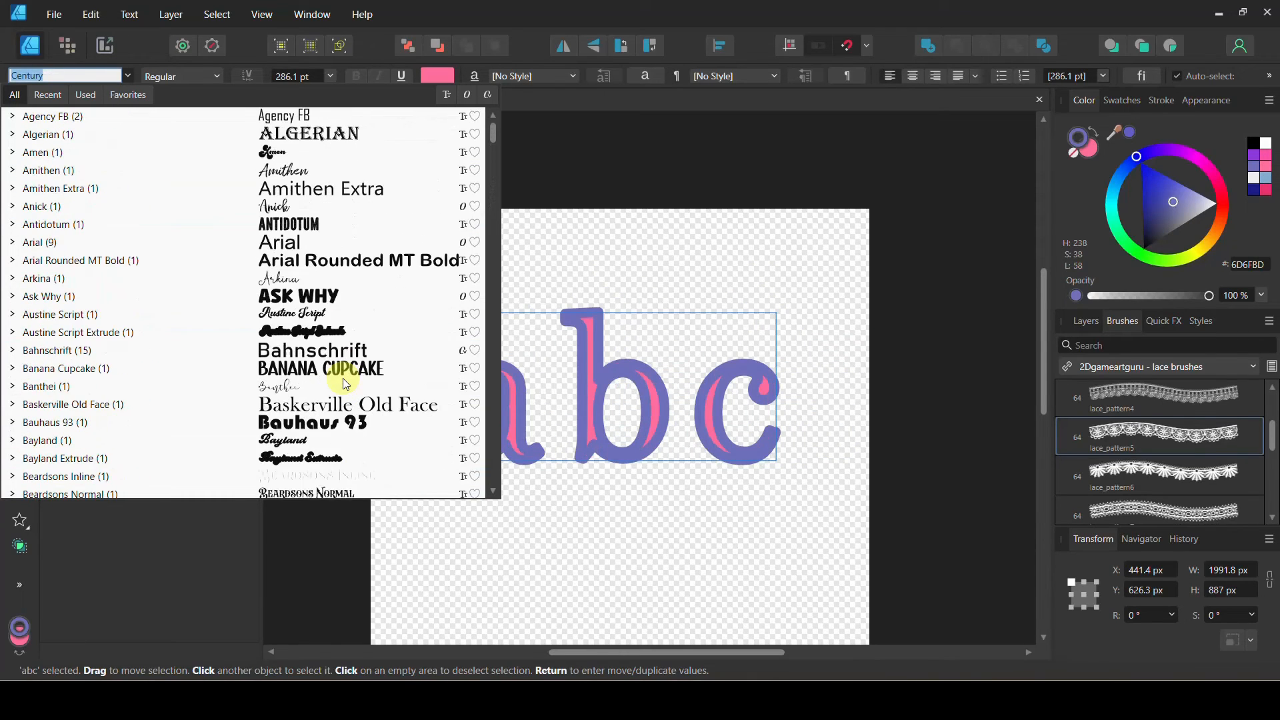
left_click(302, 290)
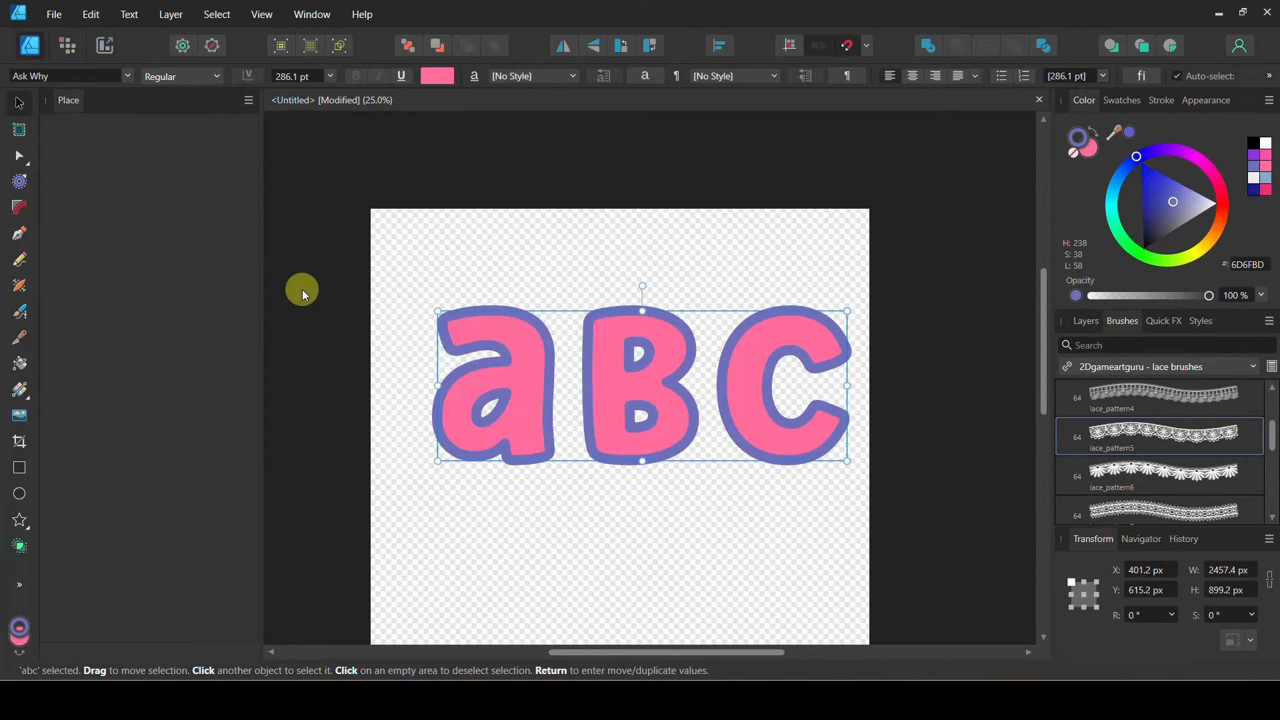
left_click(513, 416)
mouse_move(530, 419)
left_mouse_down()
mouse_move(490, 420)
mouse_move(506, 417)
left_mouse_up()
- Replace the lowercase "abc" text with the suggested spelling "ABC"
right_click(507, 417)
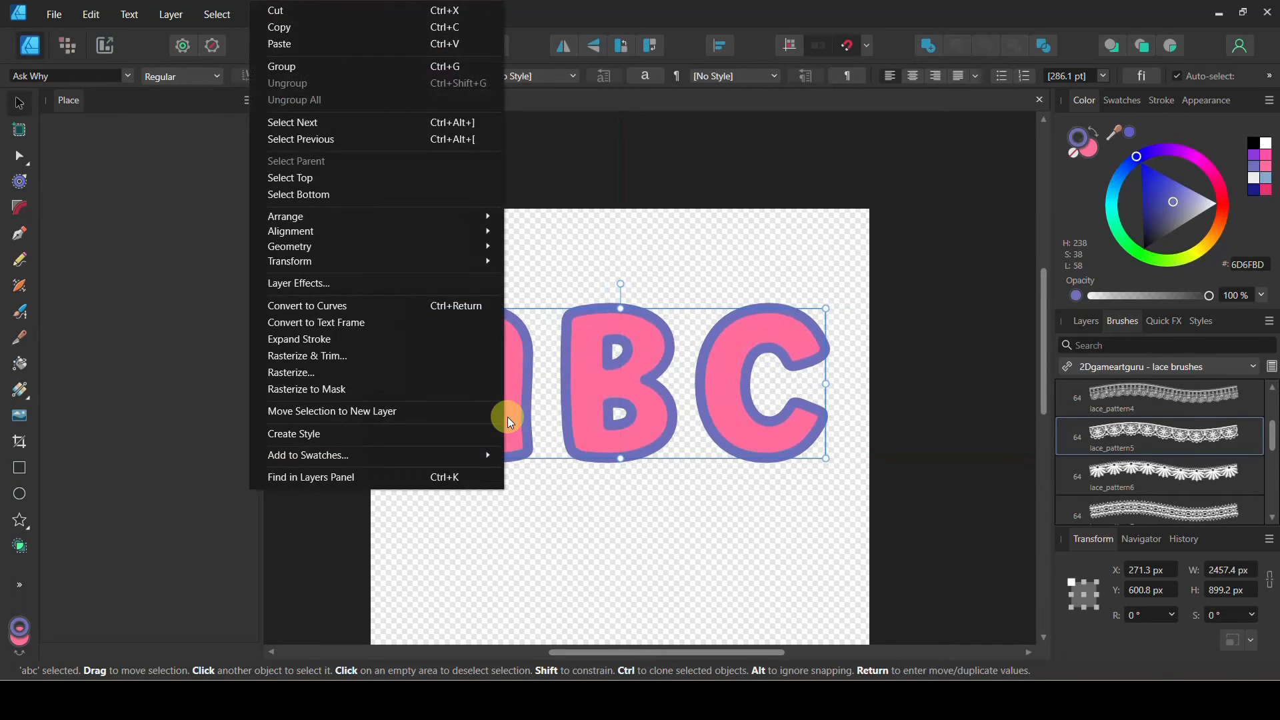
left_click(590, 407)
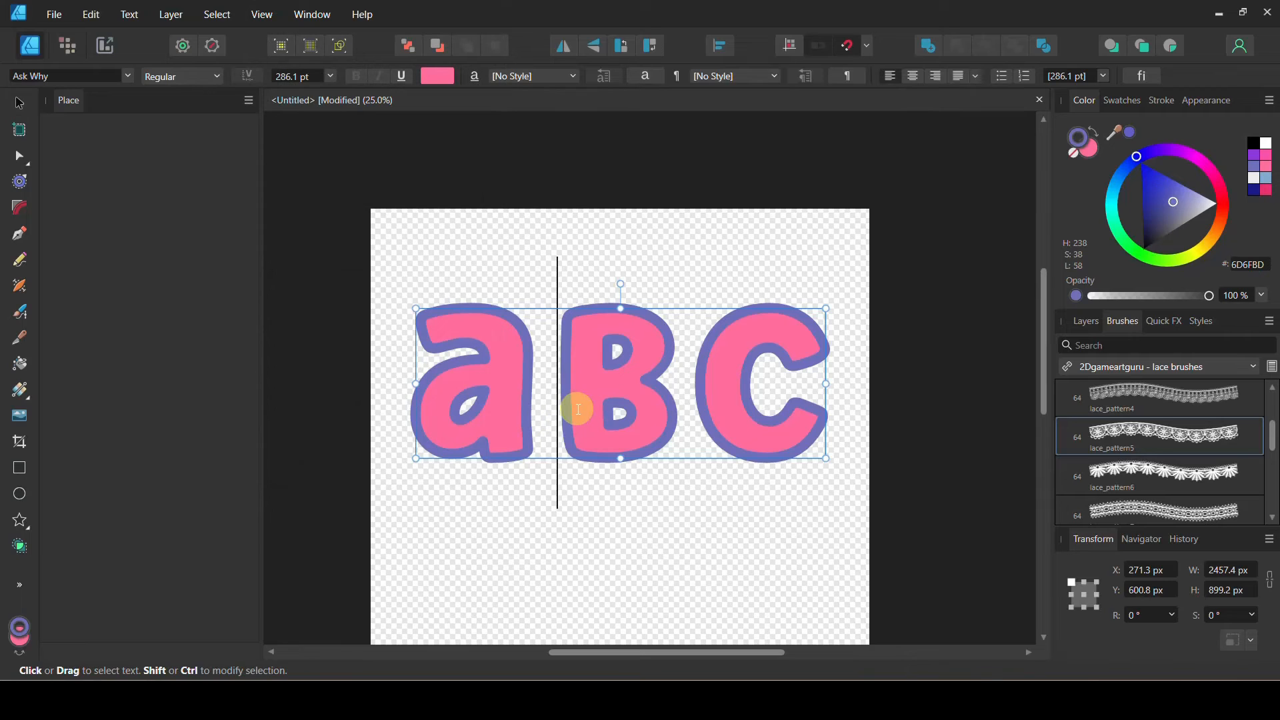
right_click(580, 409)
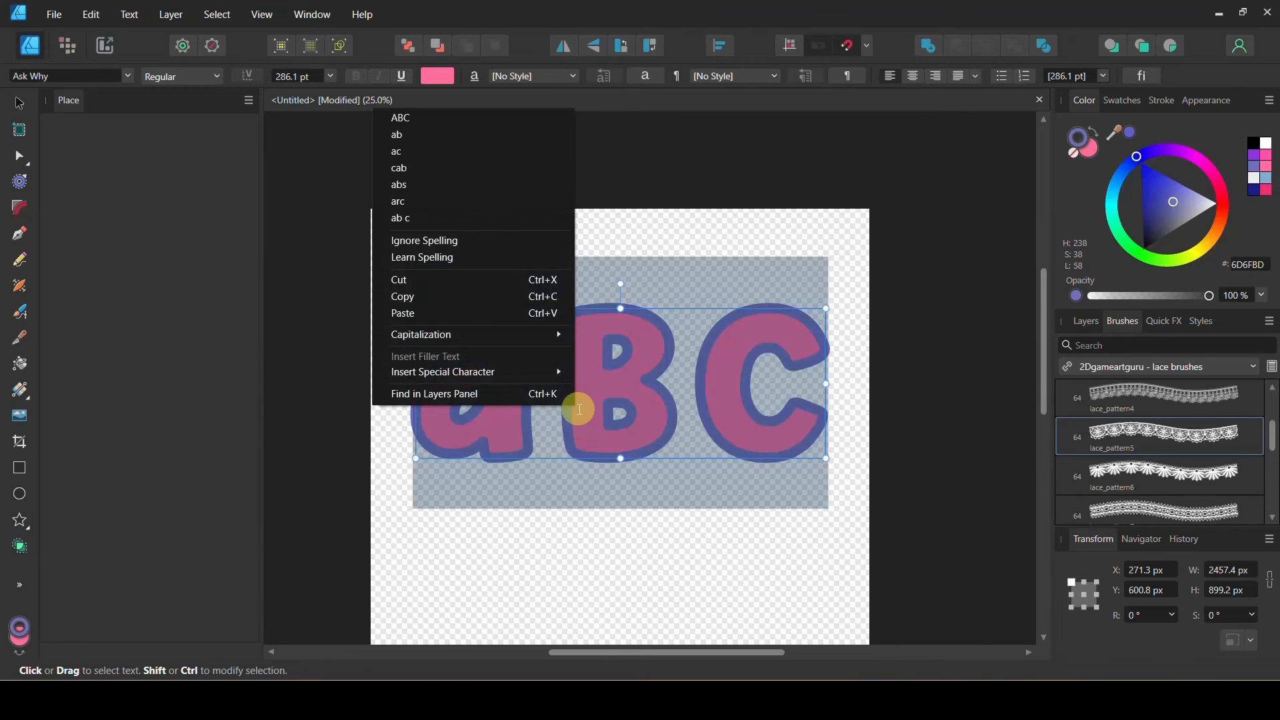
left_click(440, 121)
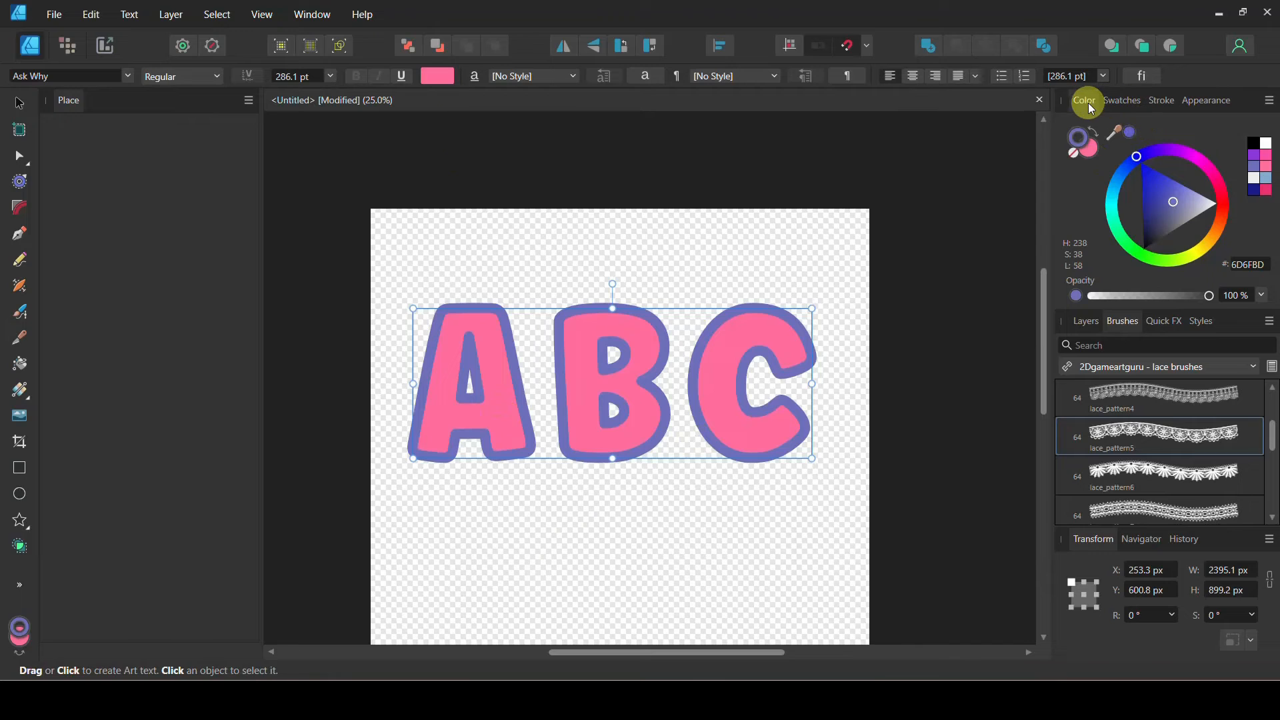
- Try the no-stroke, solid and dashed styles on the ABC outline, and settle on the textured brush style
left_click(1161, 101)
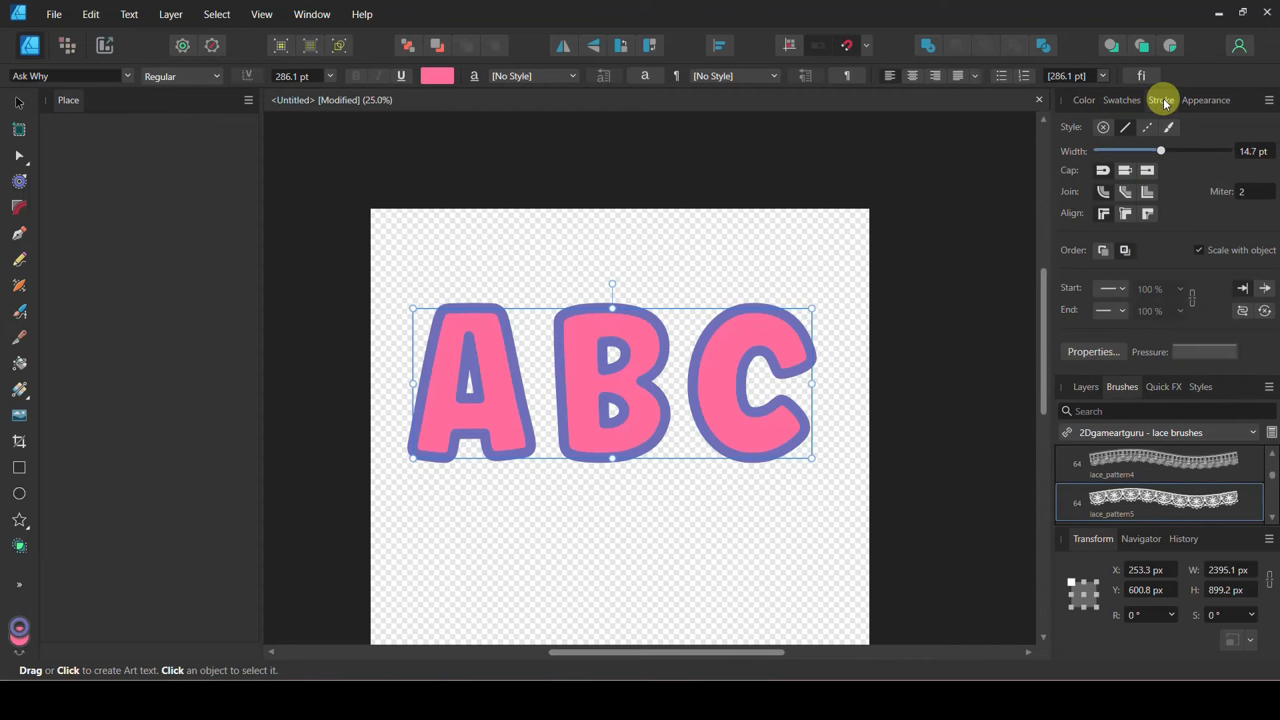
left_click(1107, 130)
left_click(733, 373)
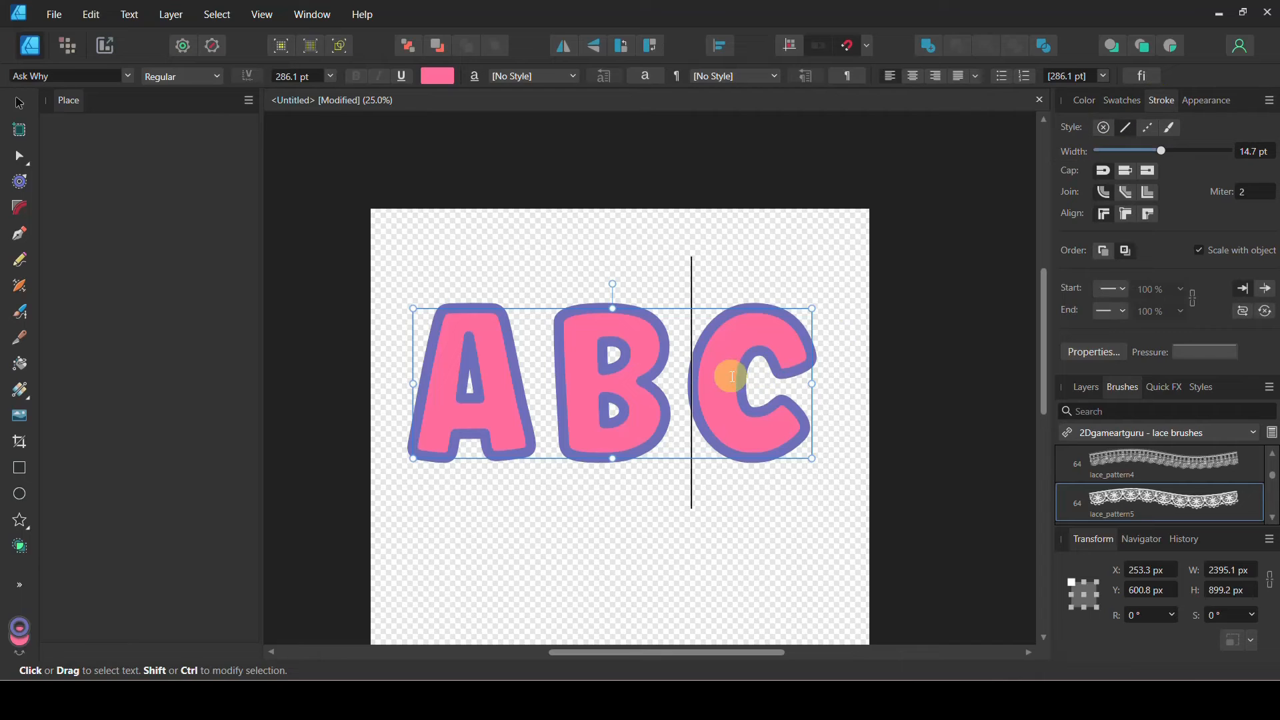
left_click(1104, 126)
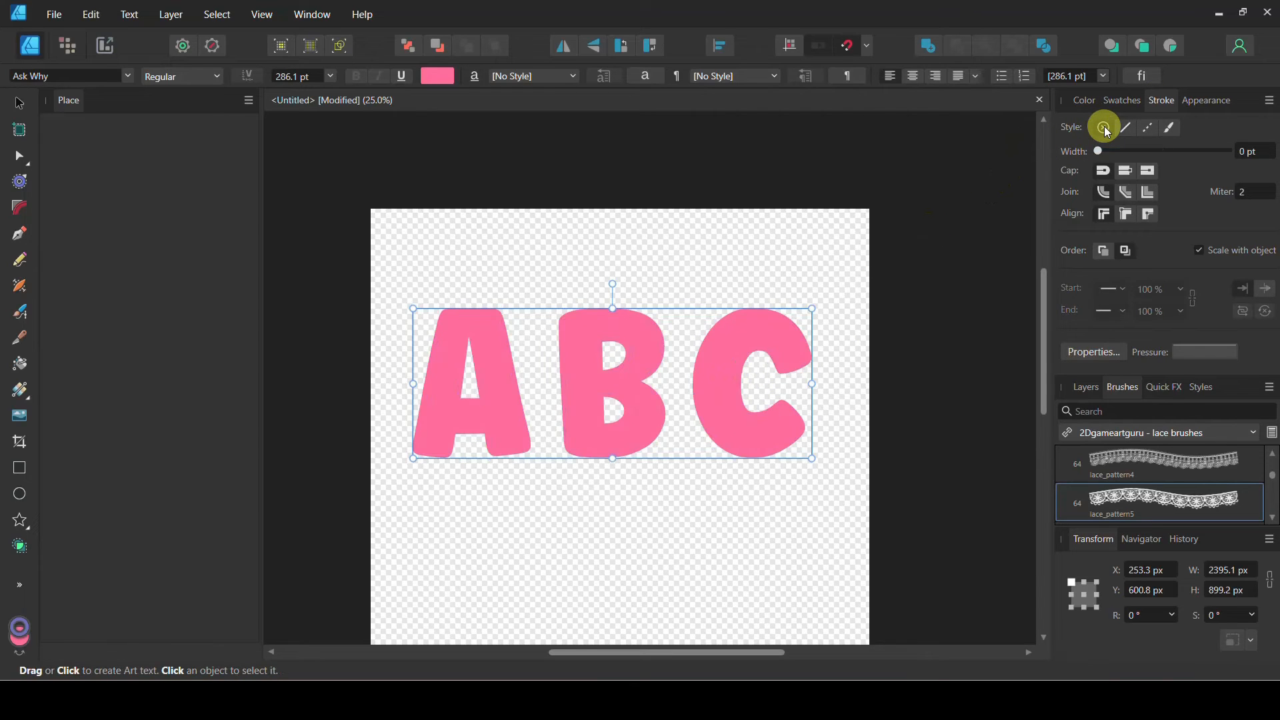
left_click(1123, 127)
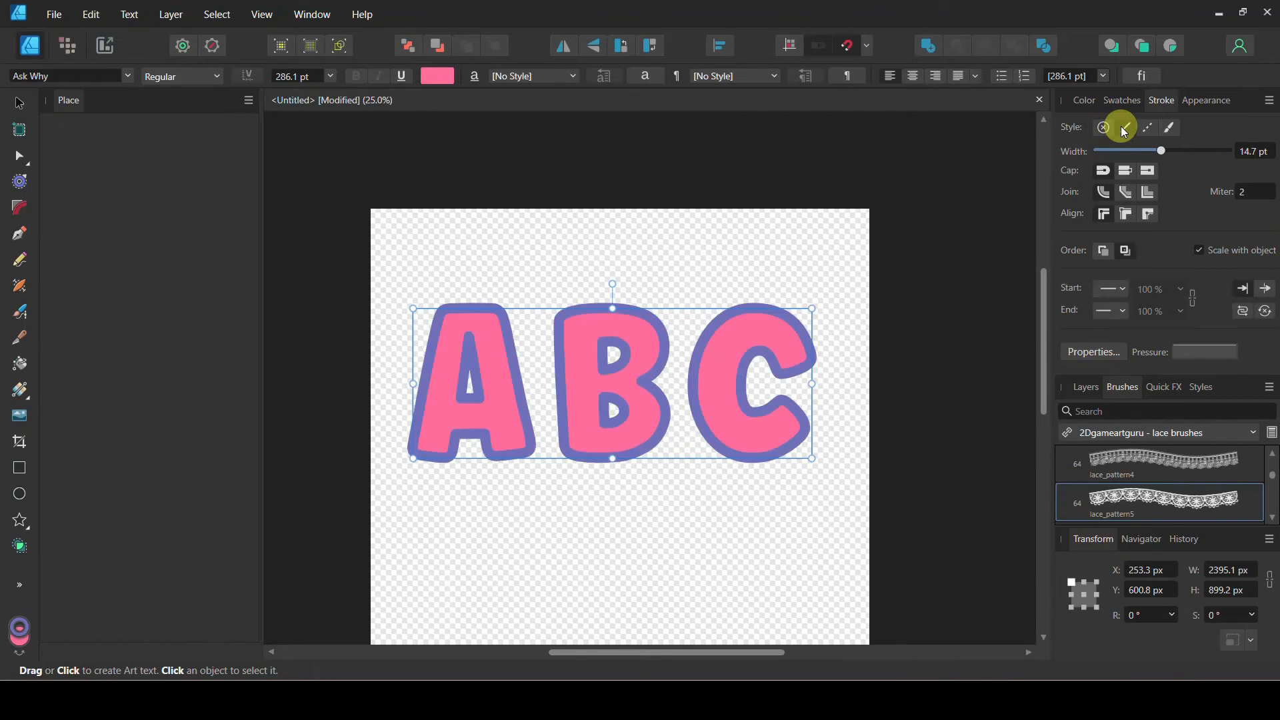
left_click(1144, 127)
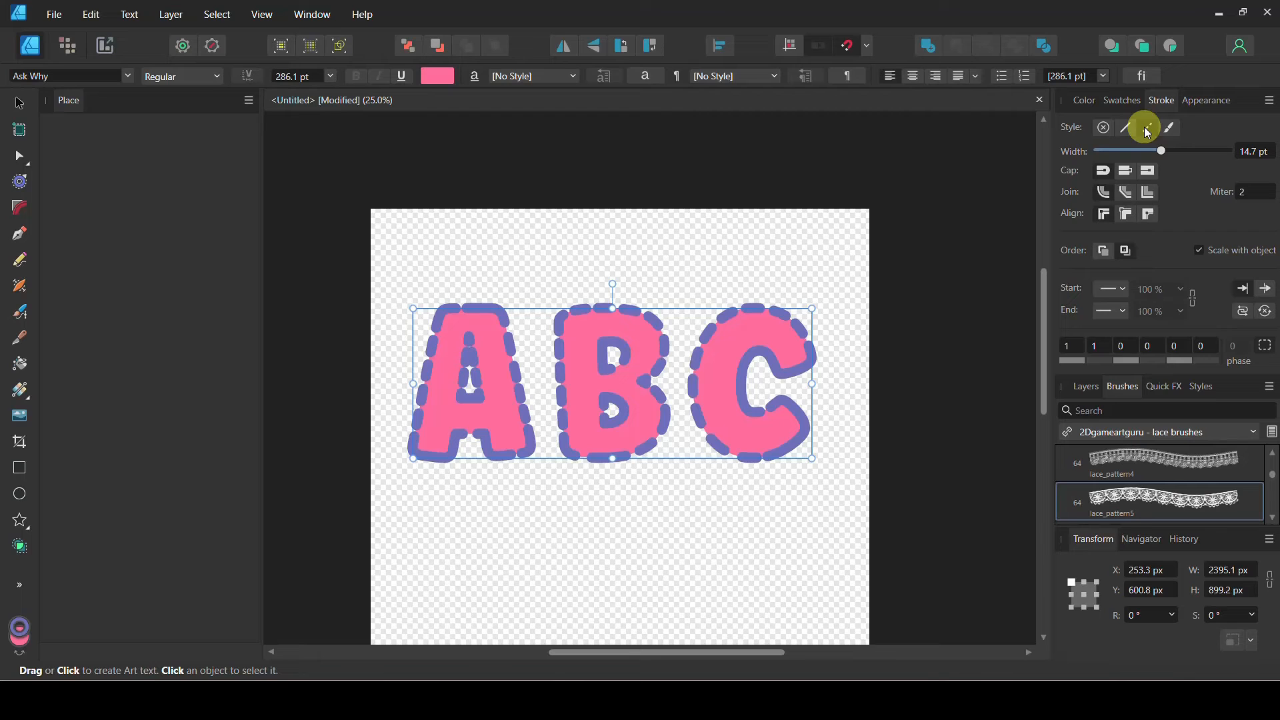
left_click(1170, 130)
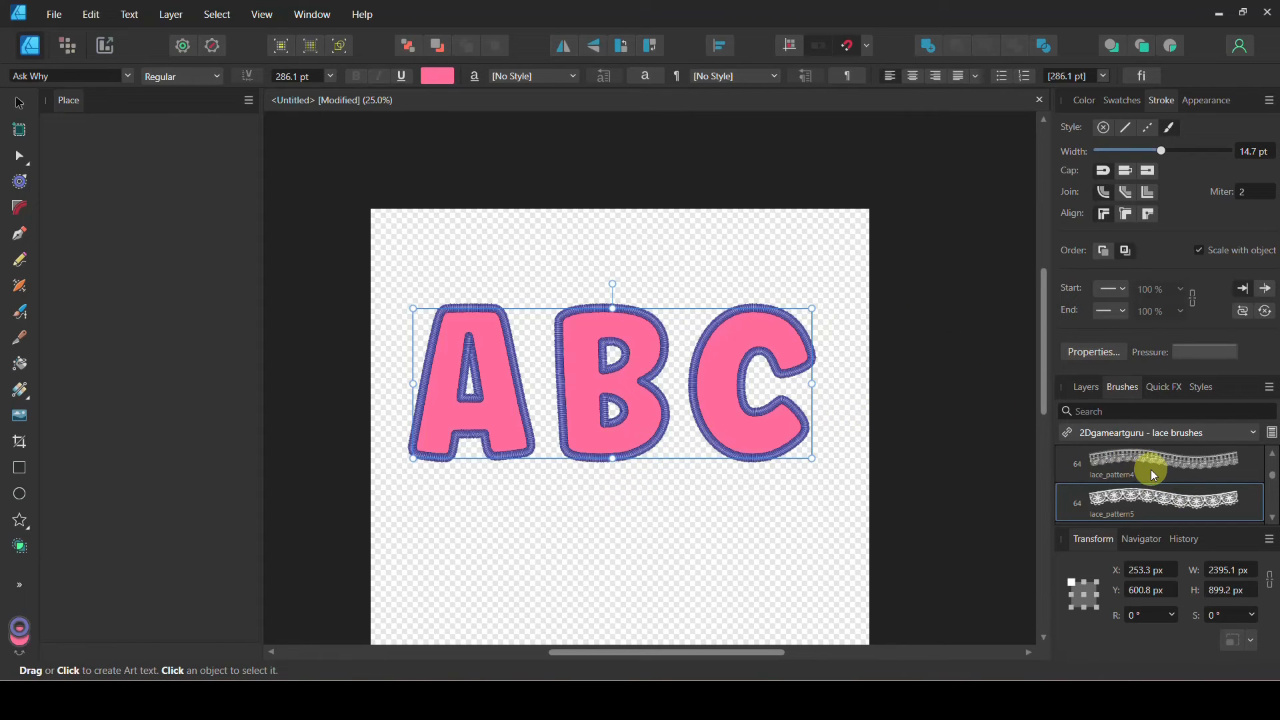
- Apply the Ruffles ldm 478 brush from the Ruffles Vol 1 category to the ABC outline
left_click(1159, 434)
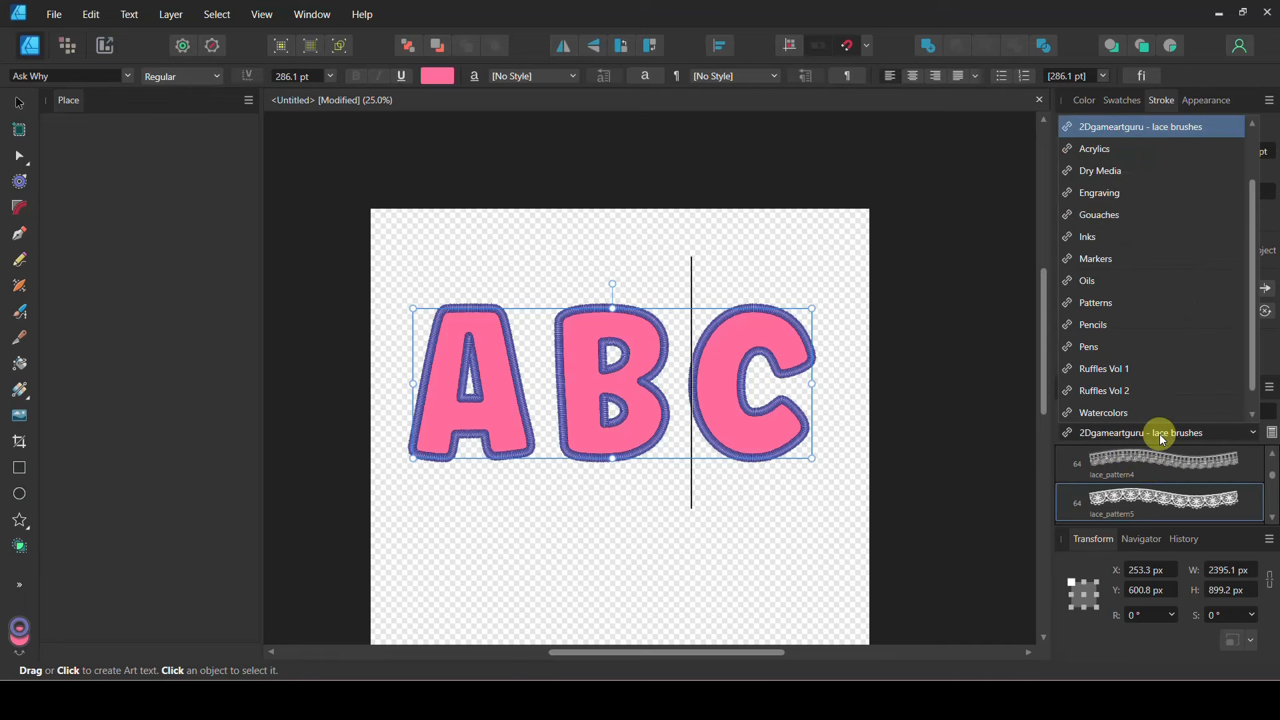
scroll(1145, 275, "down", 1)
left_click(1173, 461)
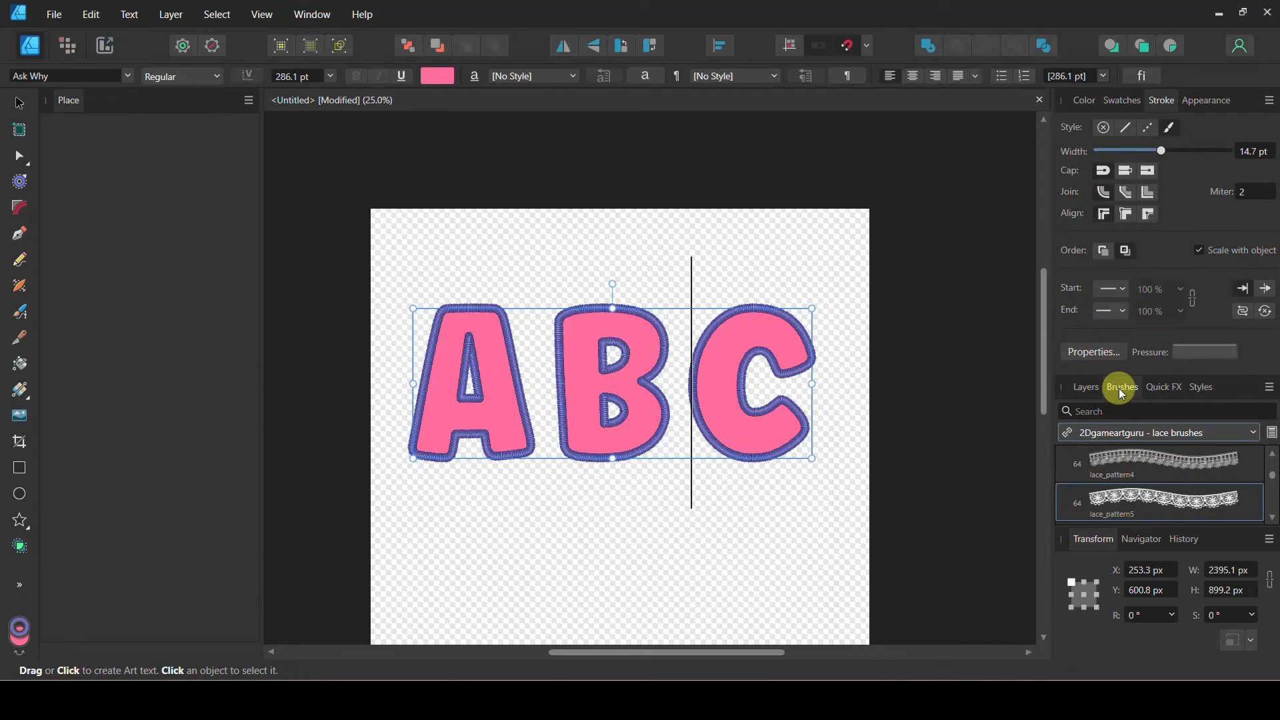
left_click(1154, 436)
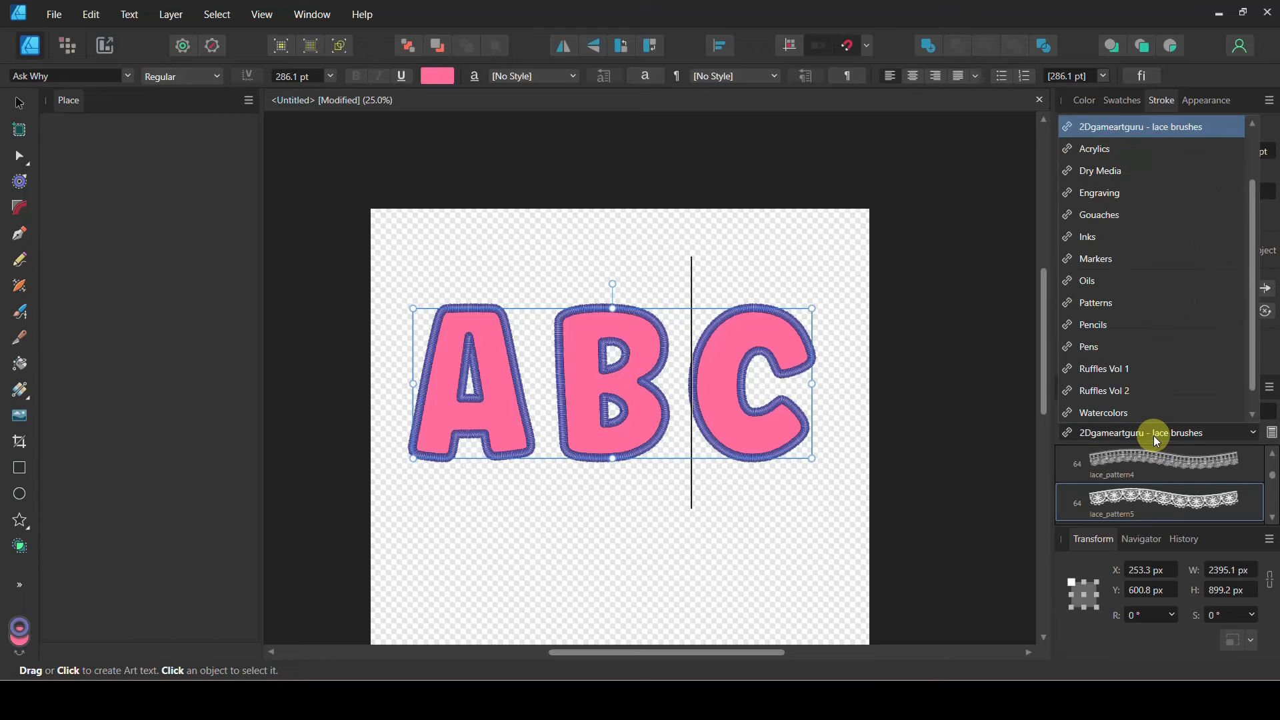
scroll(1150, 340, "down", 1)
left_click(1110, 347)
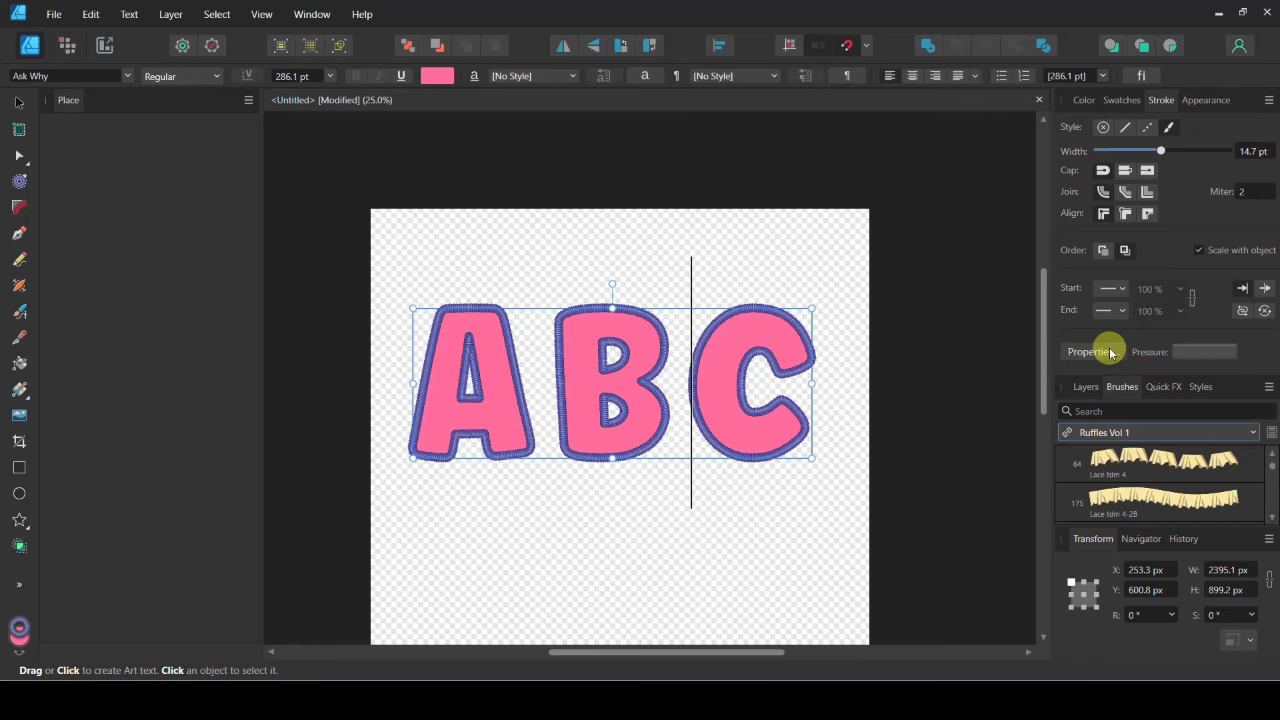
scroll(1157, 502, "down", 2)
scroll(1157, 498, "down", 5)
scroll(1156, 497, "down", 2)
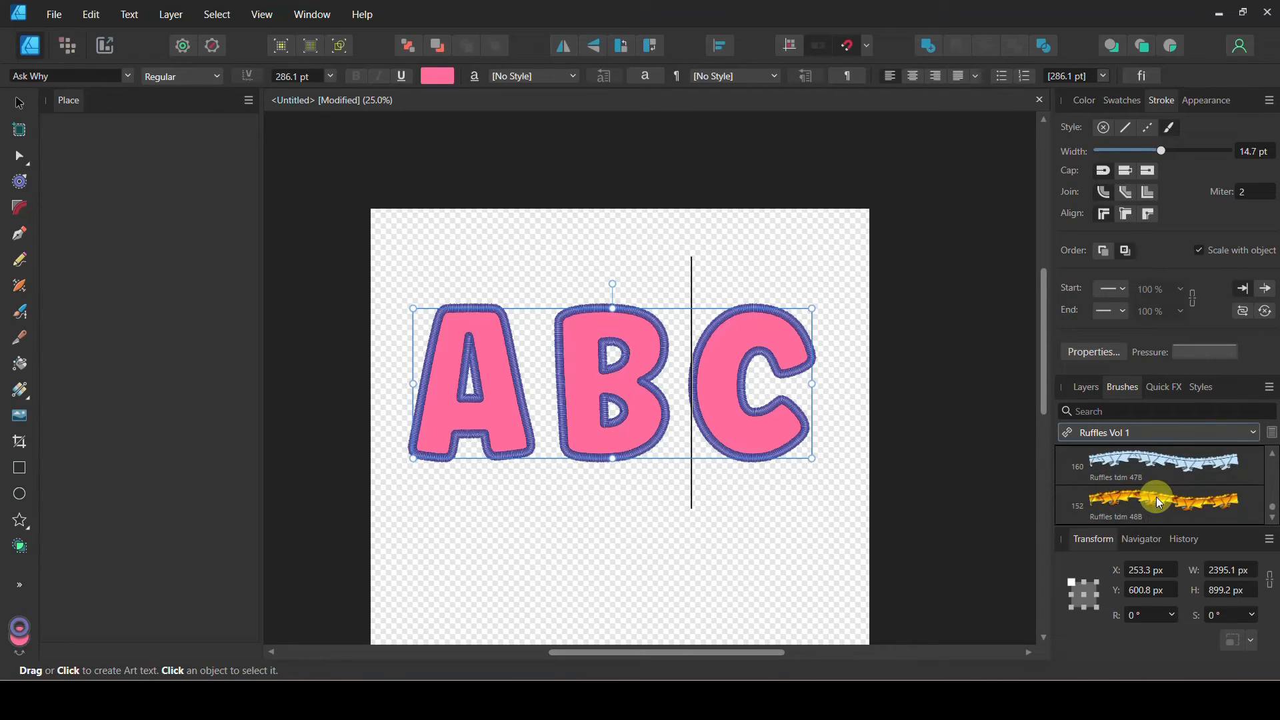
left_click(1161, 459)
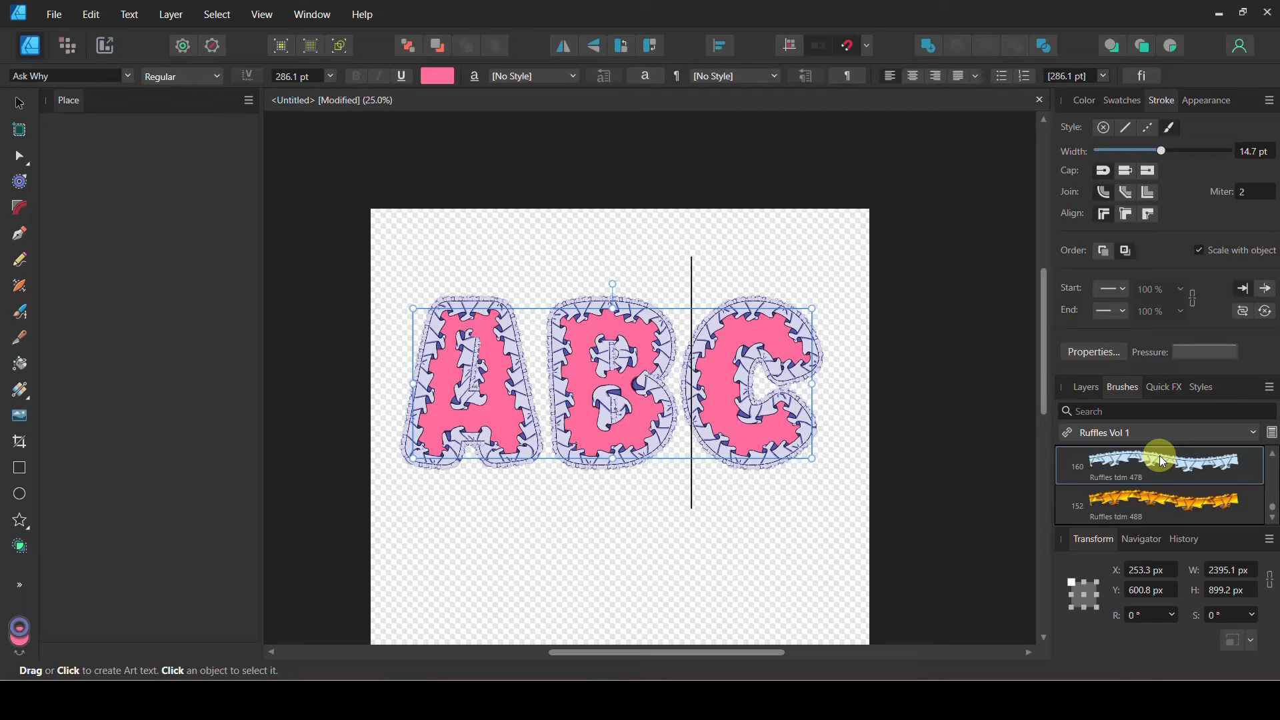
- Convert the ABC text to curves and select the letter A's curve for node editing
left_click(20, 102)
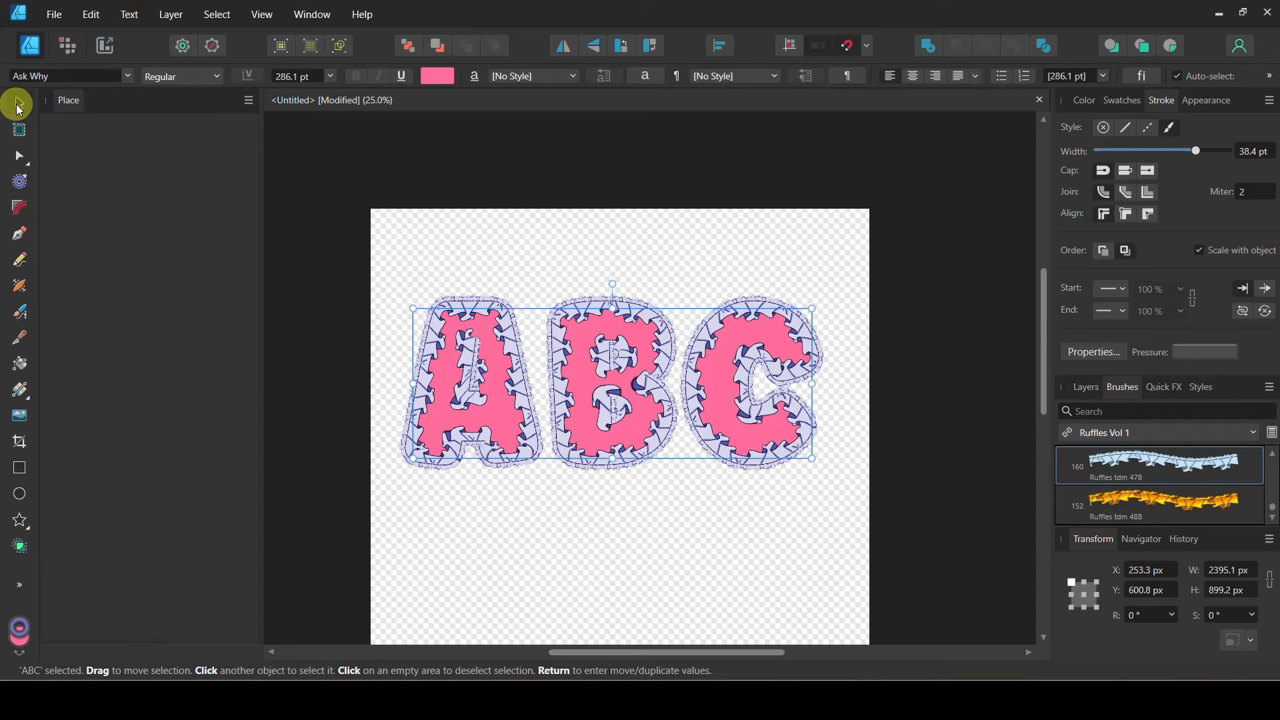
right_click(495, 398)
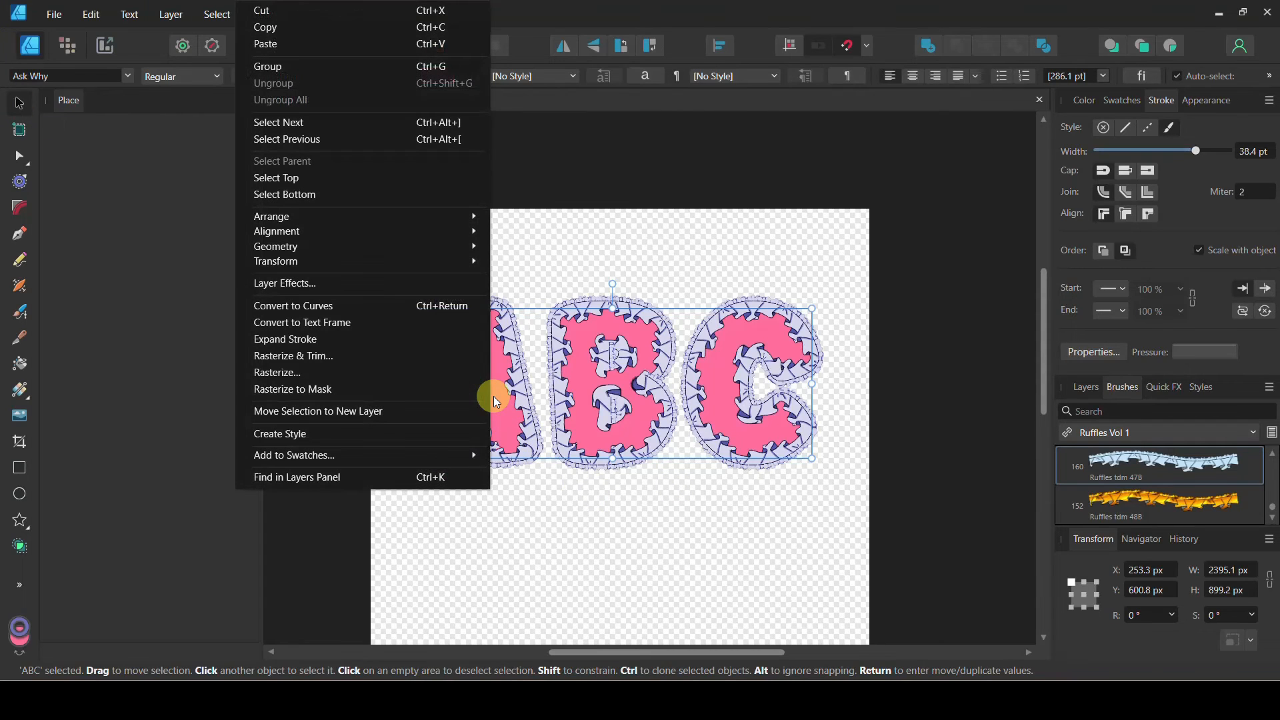
left_click(332, 307)
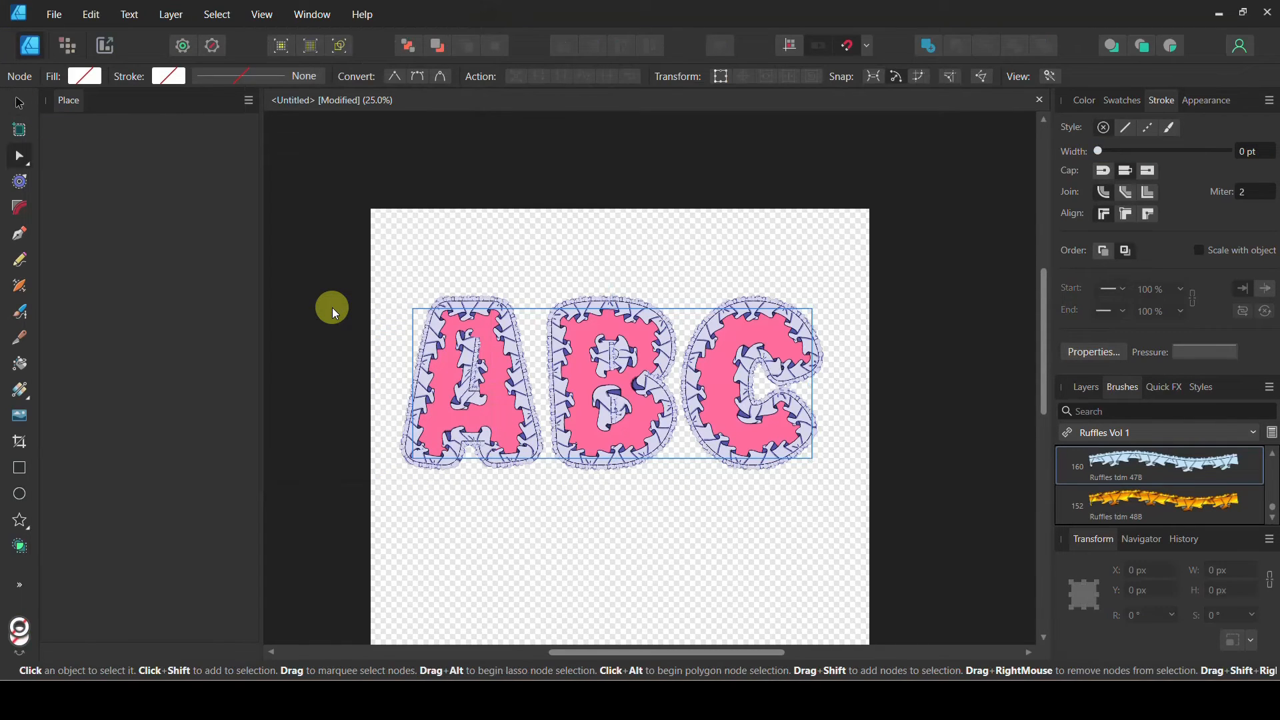
left_click(507, 404)
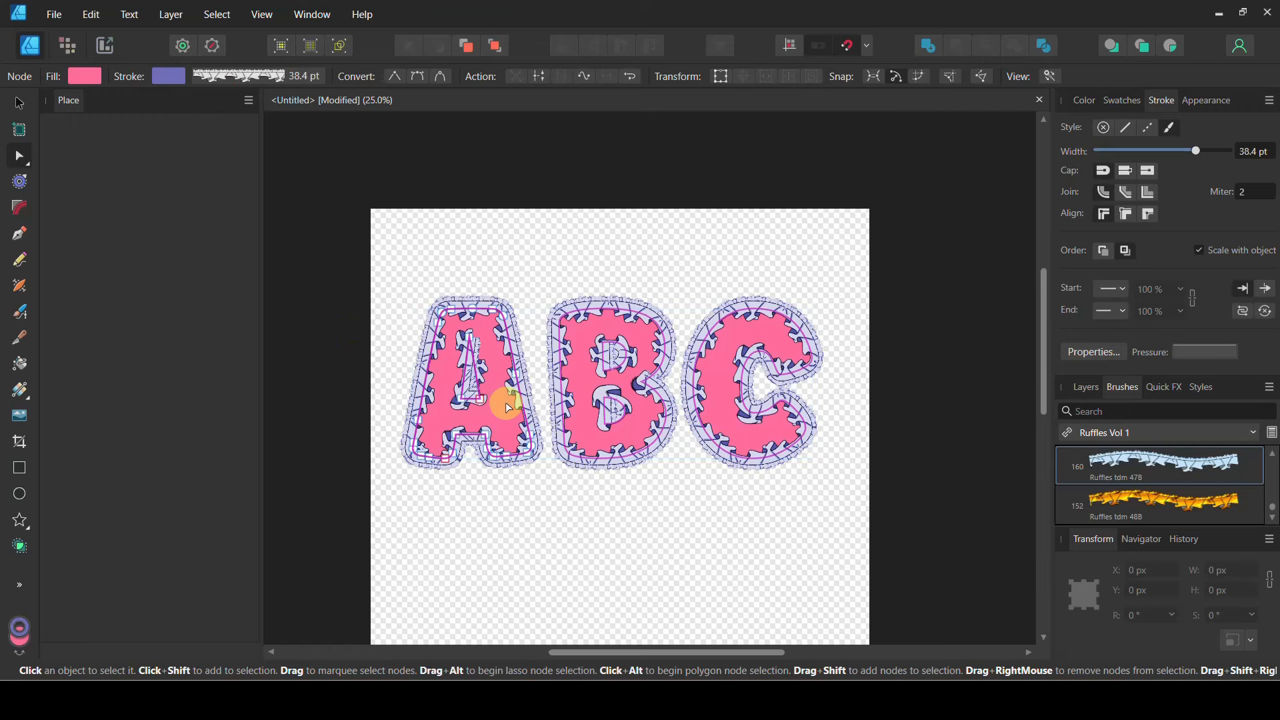
- Reverse the curves of the letters A, B and C so their ruffles face outward
left_click(634, 76)
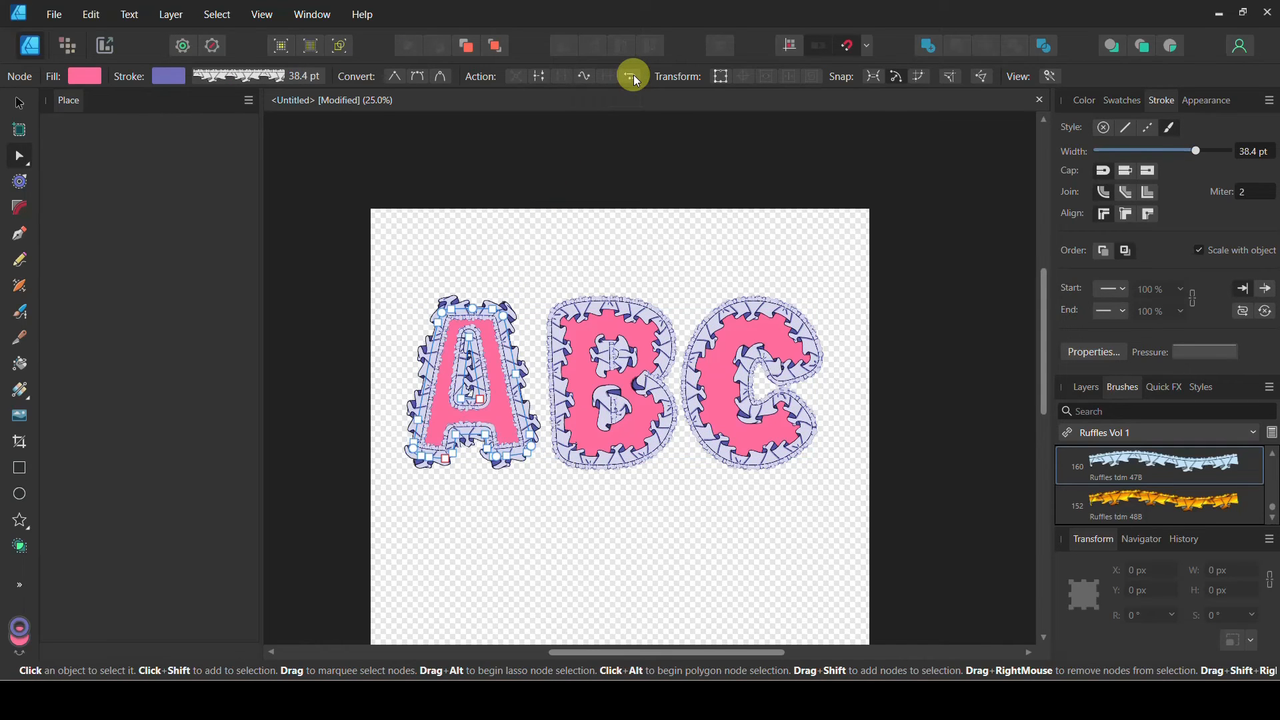
left_click(630, 314)
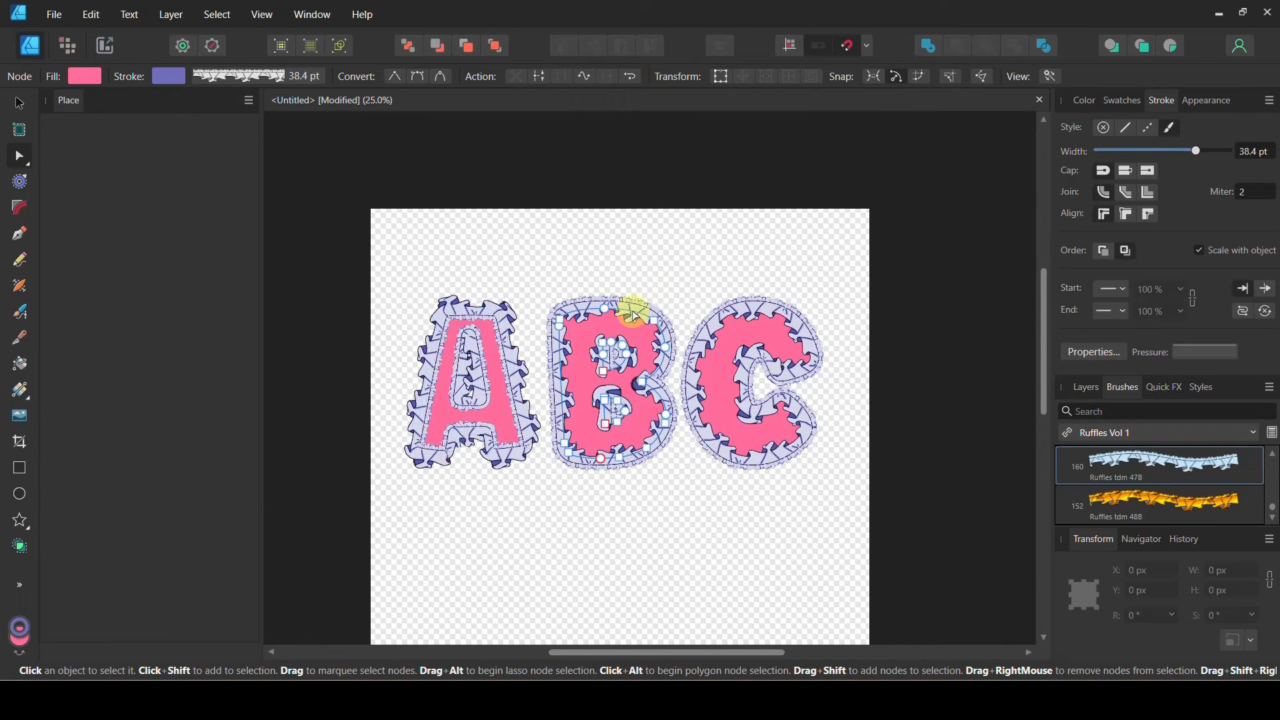
left_click(631, 77)
left_click(768, 338)
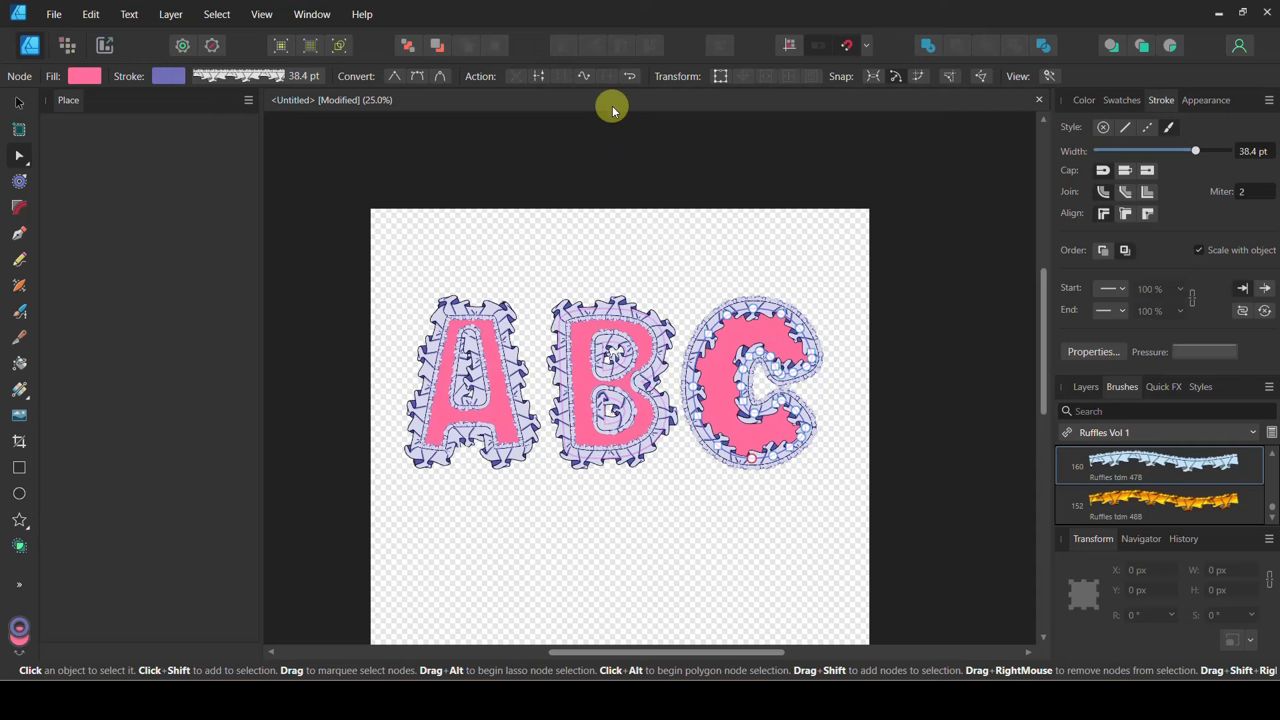
left_click(631, 75)
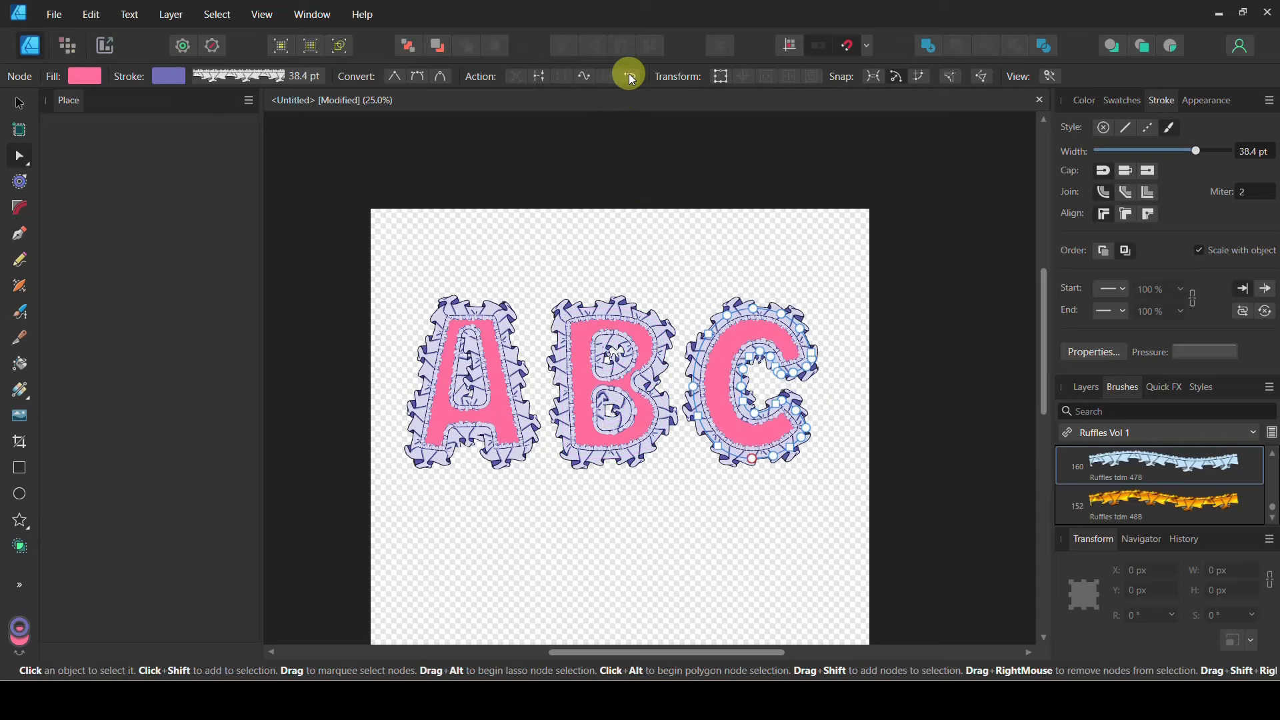
left_click(612, 570)
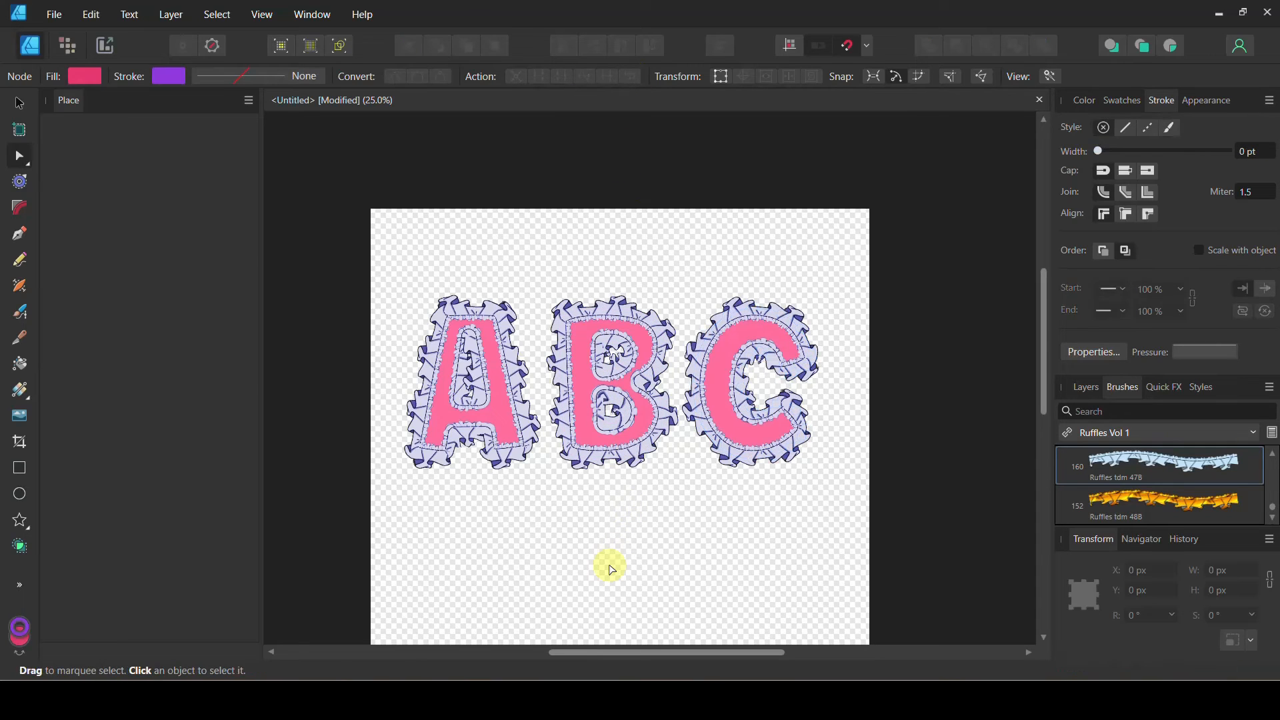
- Set the ruffle stroke width of the letter C to 24 pt
left_click(768, 451)
left_click_drag(1194, 150, 1184, 156)
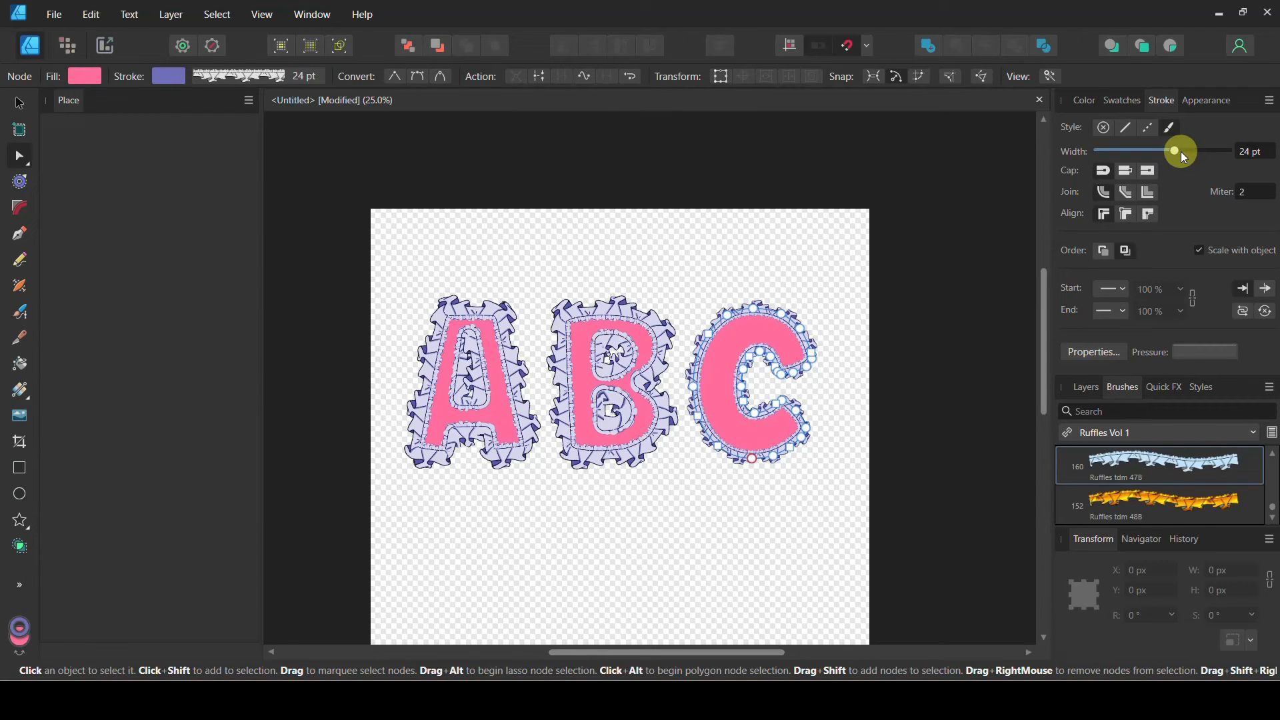
key("ctrl+1")
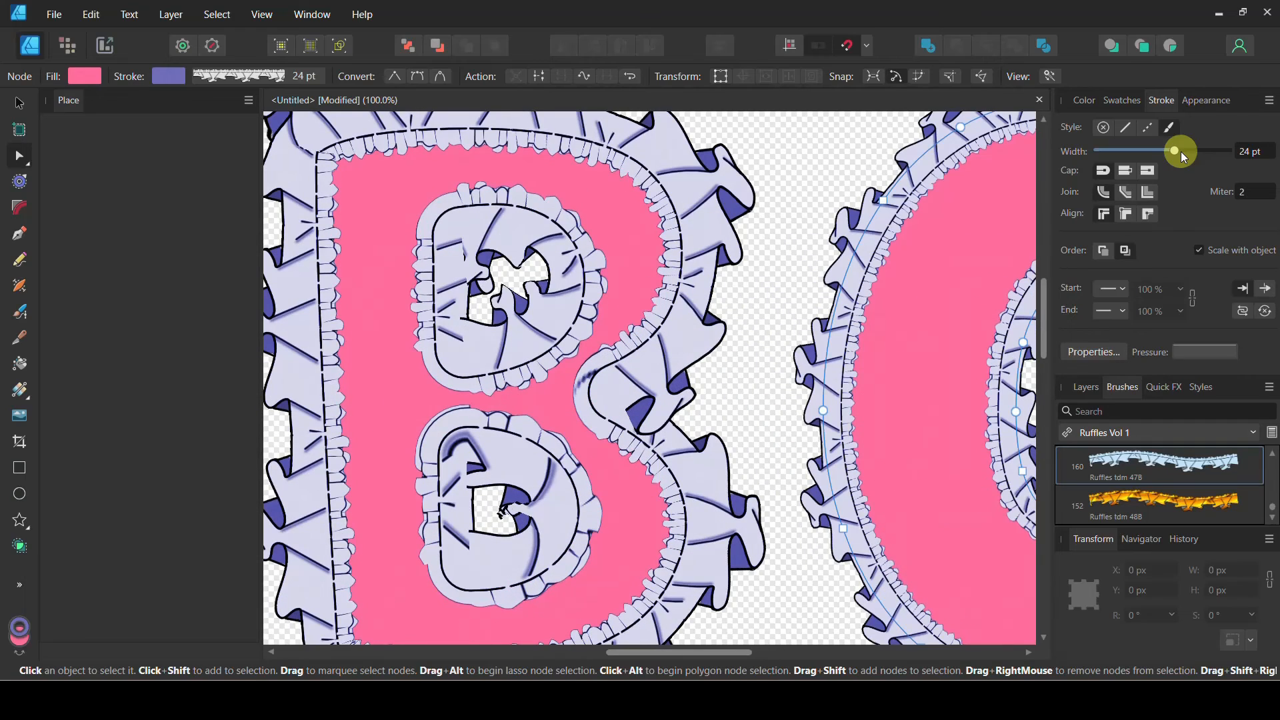
left_click_drag(727, 652, 807, 654)
scroll(812, 587, "down", 1)
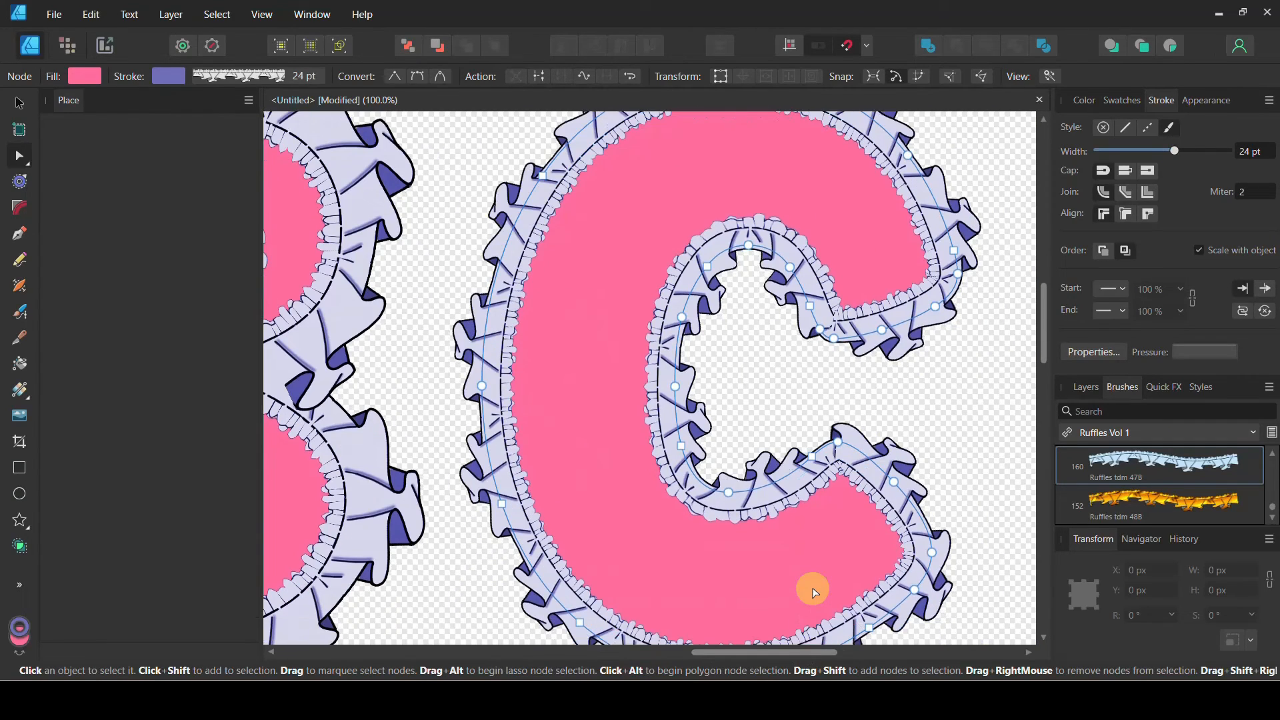
scroll(812, 587, "down", 1)
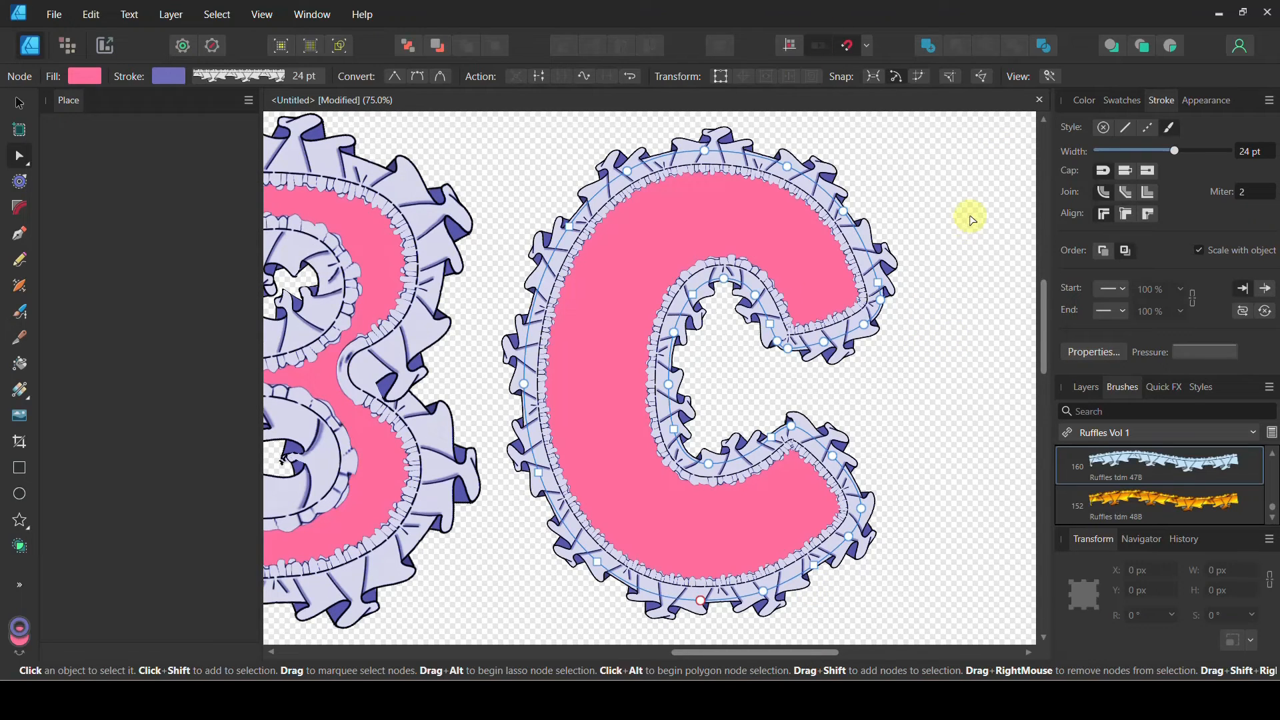
- Recolour the letter C's ruffle stroke dark blue 181C8D and remove the letter's pink fill
left_click(1084, 102)
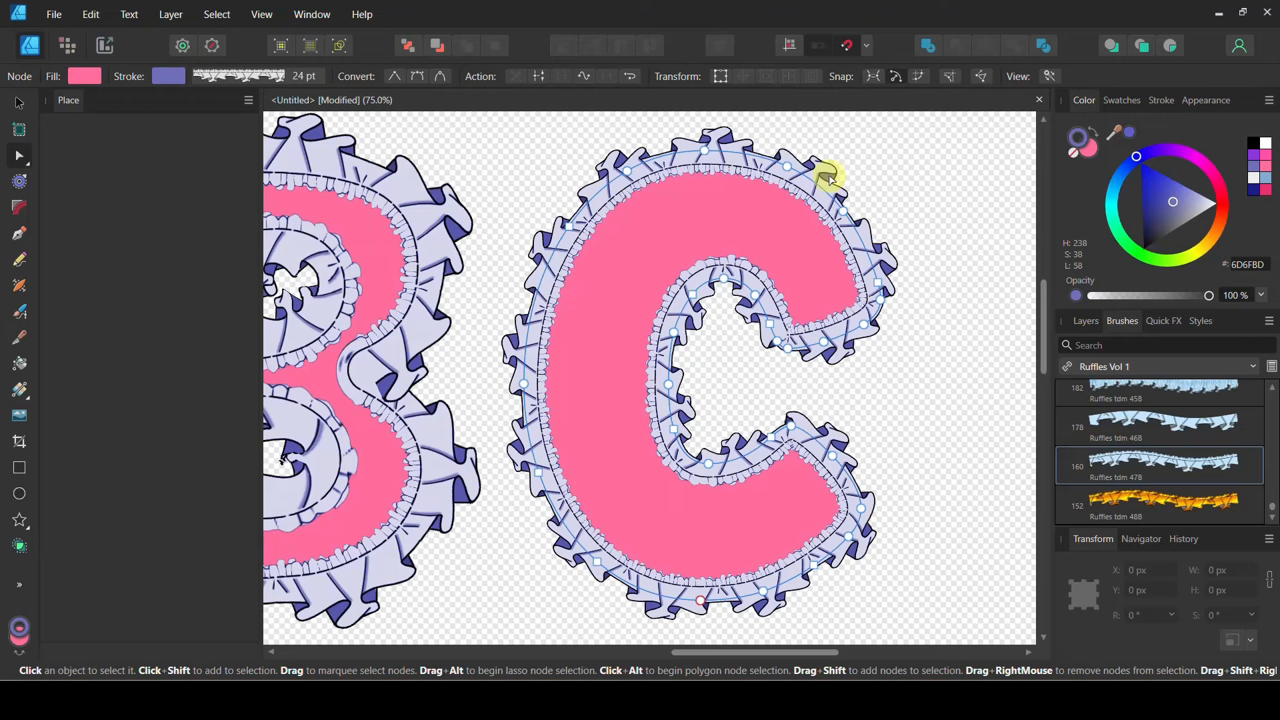
left_click(1259, 192)
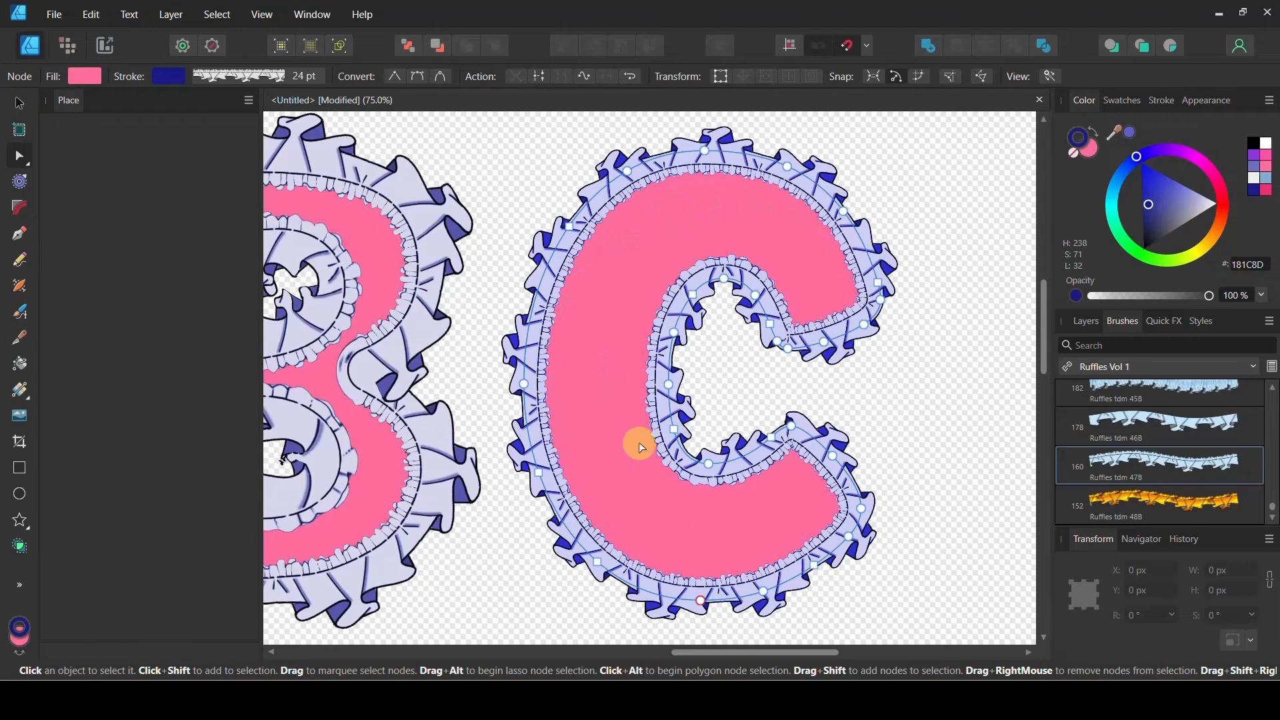
left_click(1093, 150)
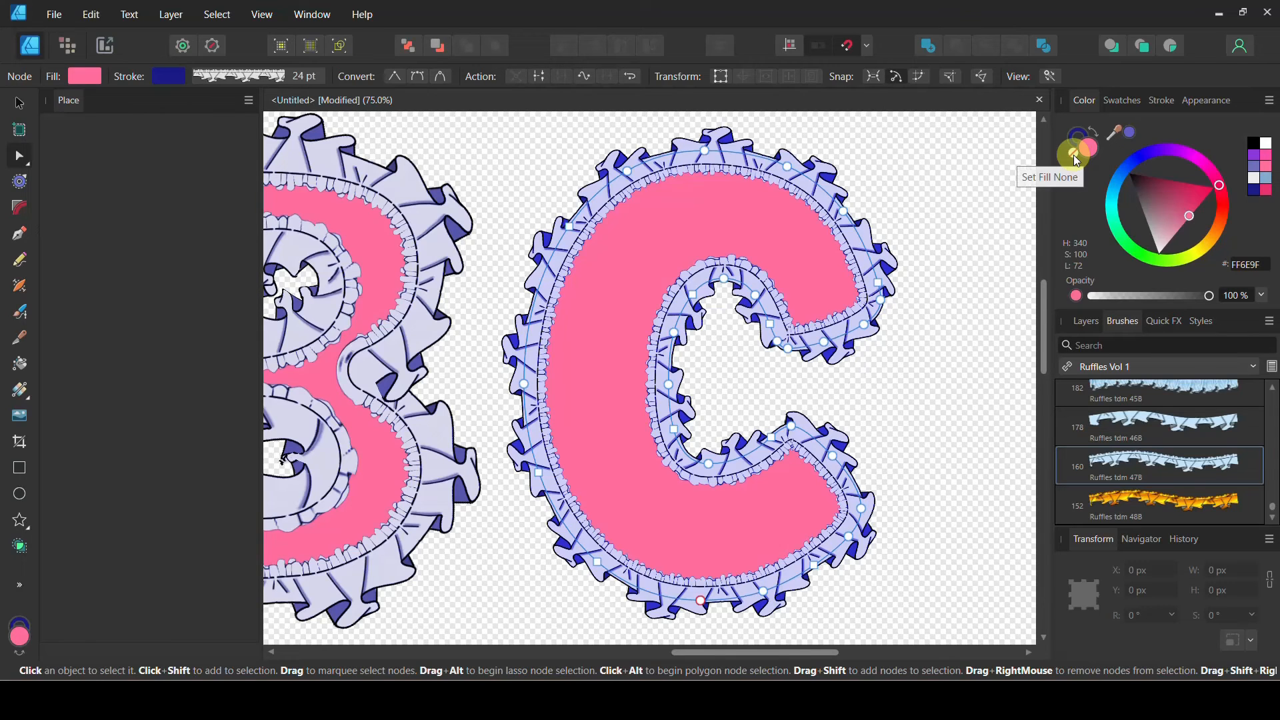
left_click(1078, 158)
left_click(894, 374)
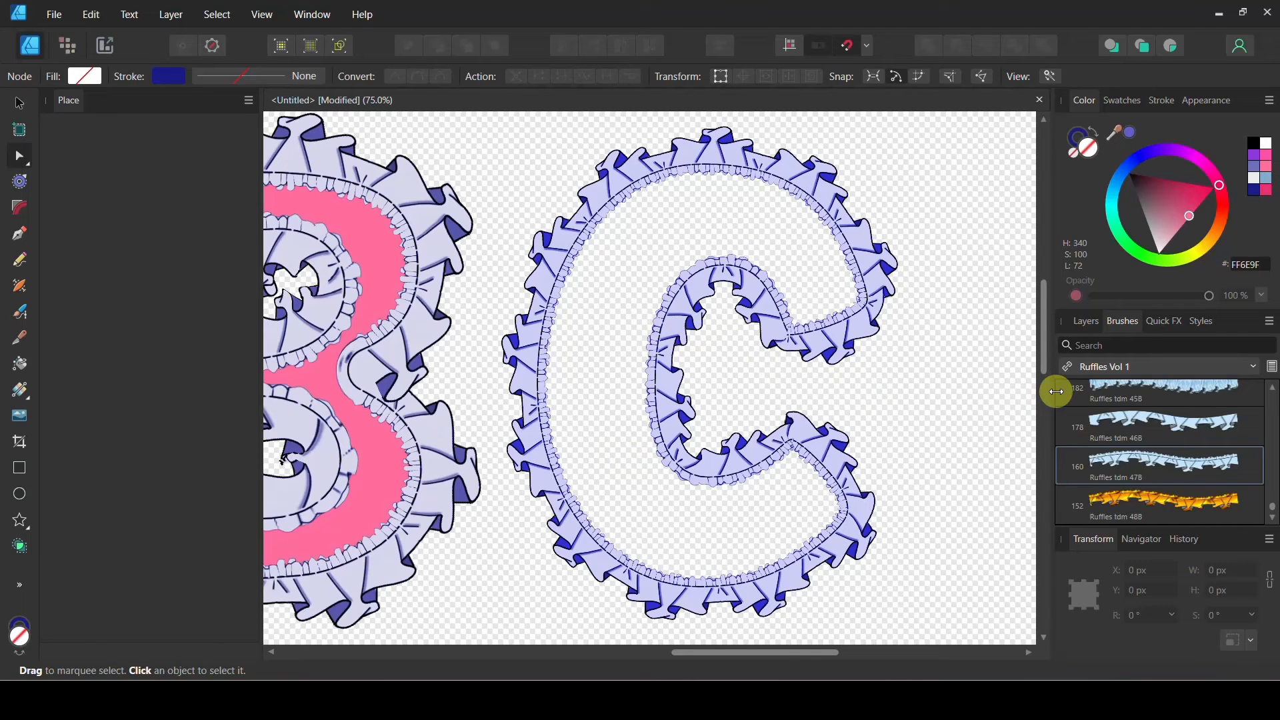
- Add a Color Overlay effect to the letter C in dark blue, RGB 16, 0, 170
left_click(1163, 327)
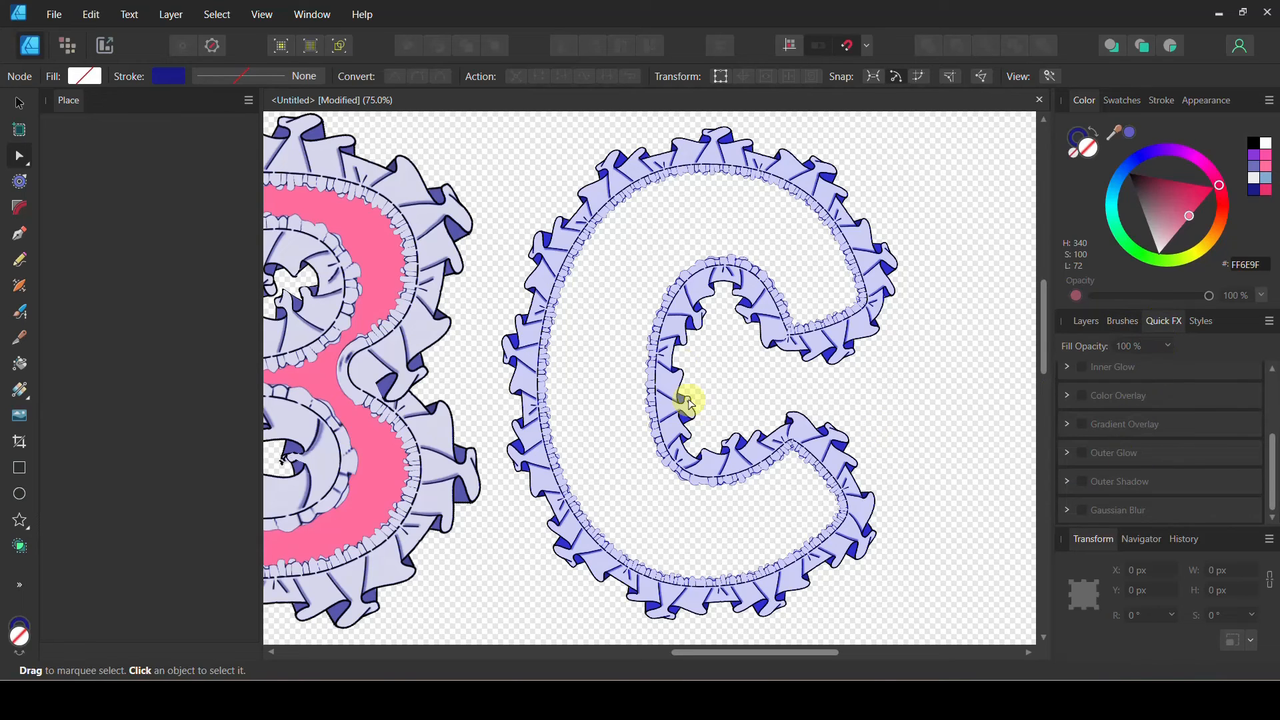
left_click(735, 312)
key("v")
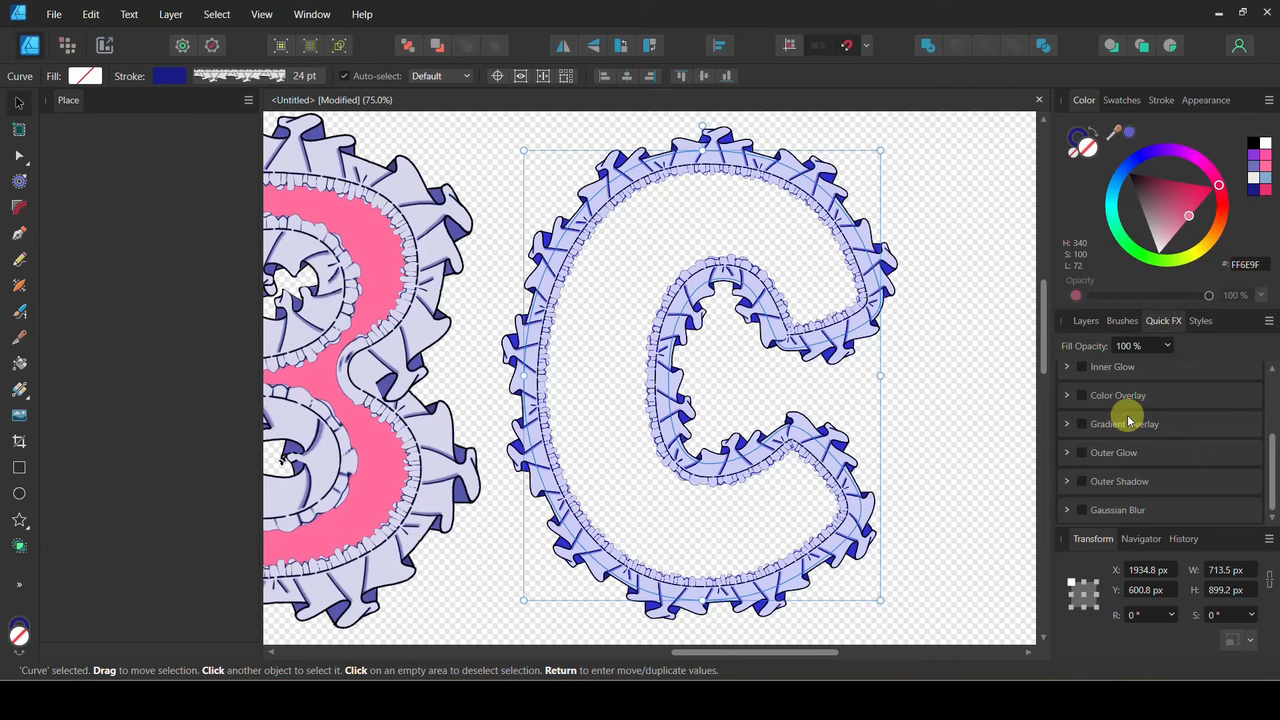
left_click(1082, 396)
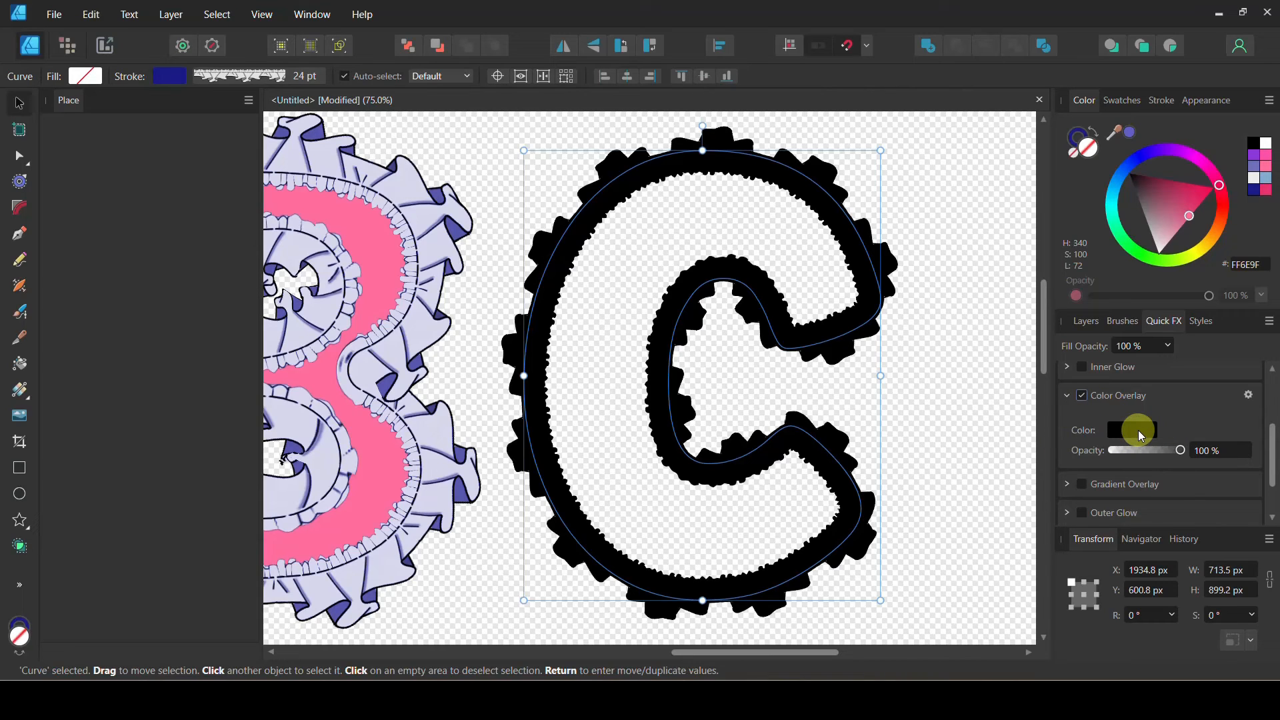
left_click(1138, 430)
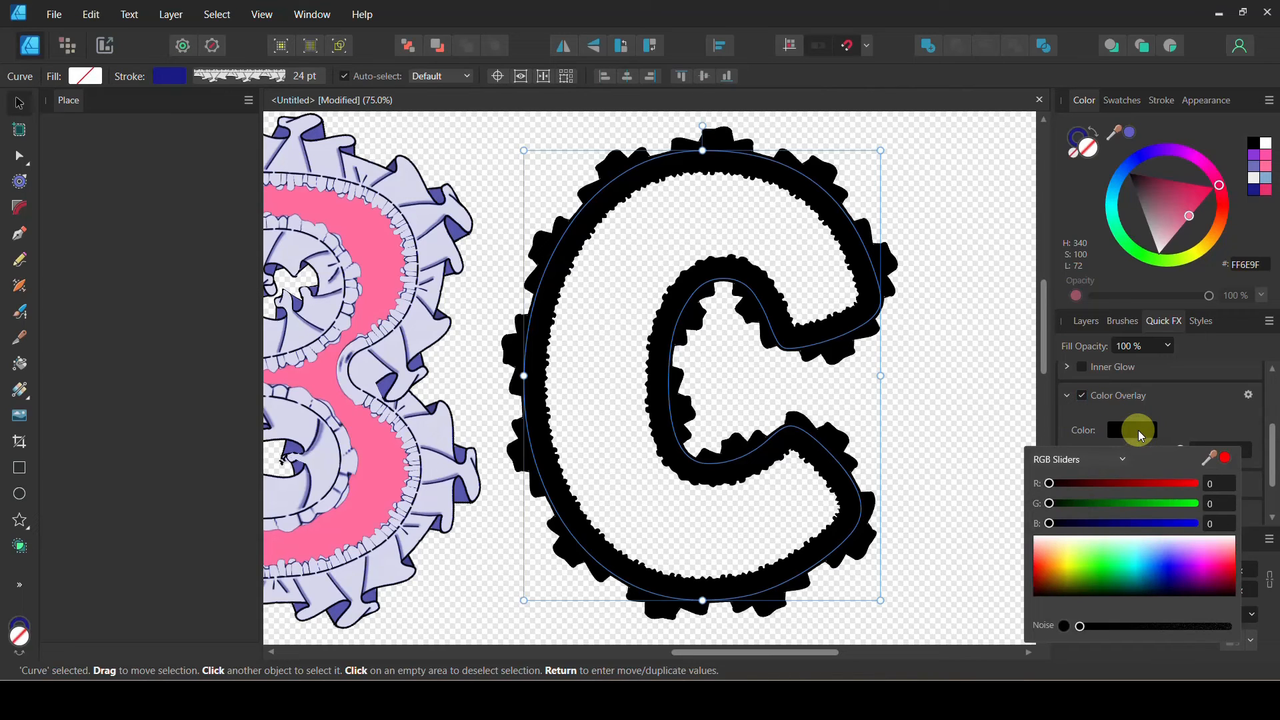
left_click(1164, 565)
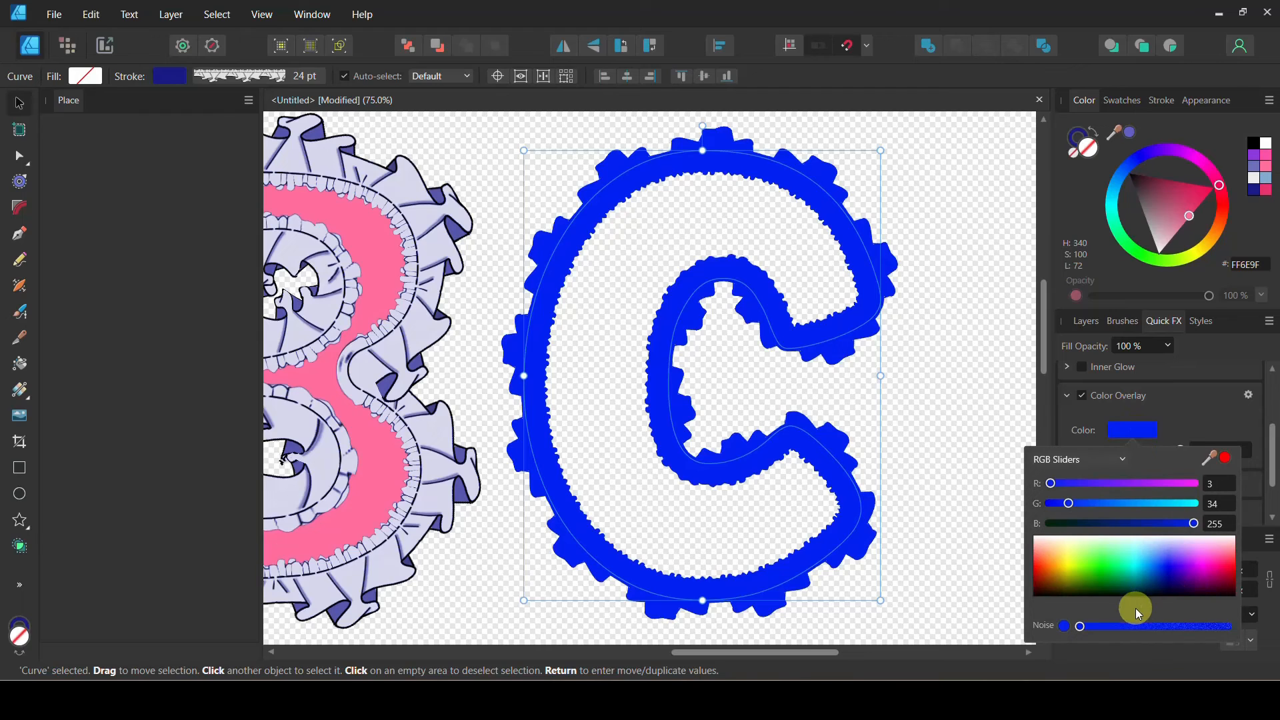
left_click(1172, 574)
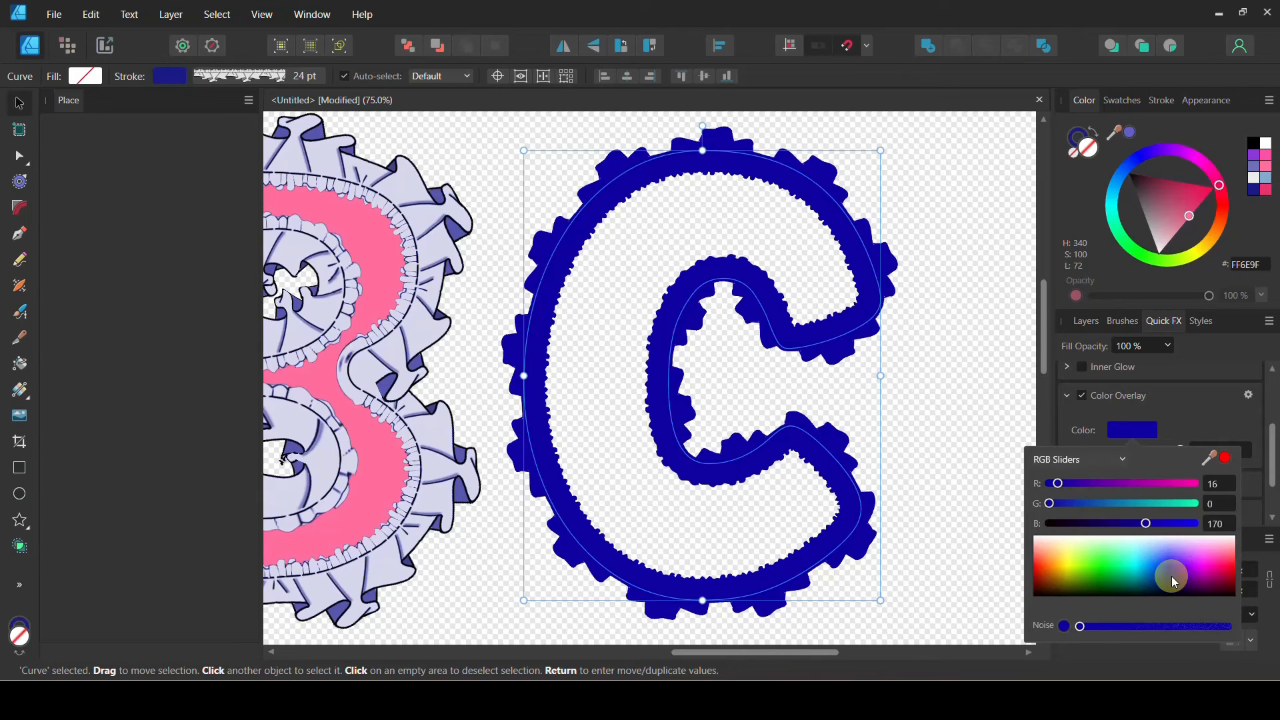
left_click(1196, 420)
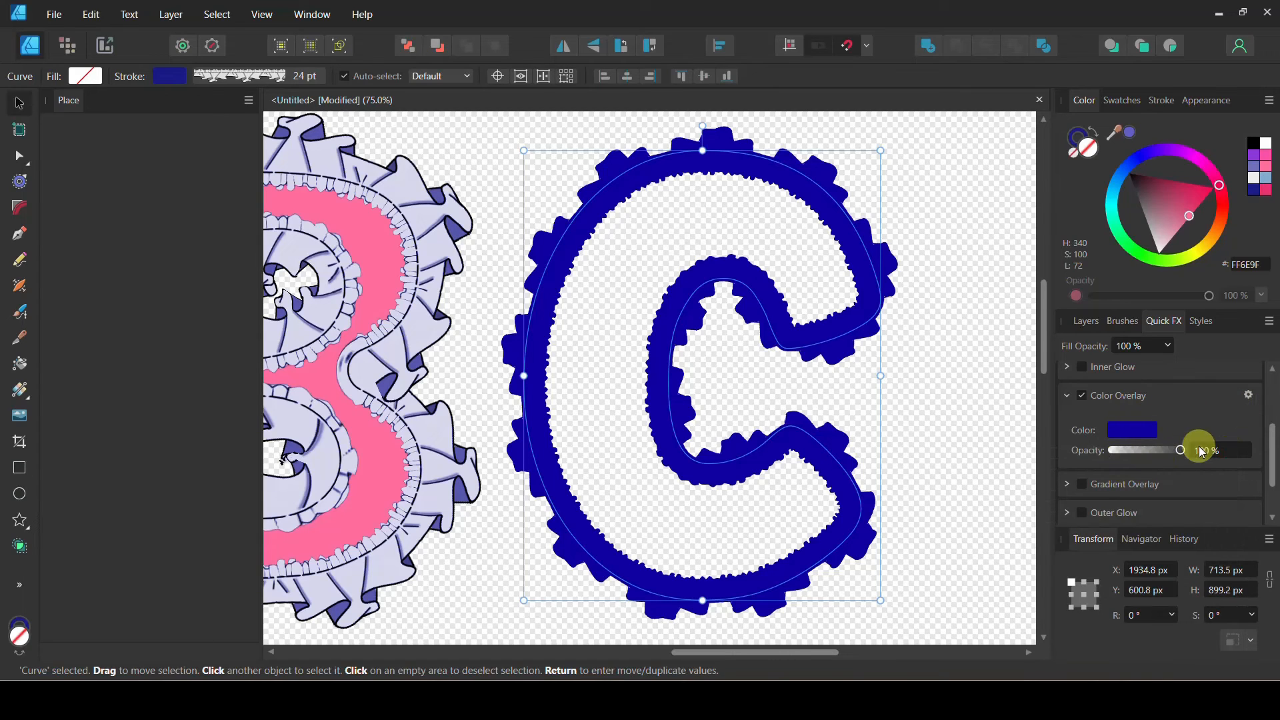
- Lower the C's Color Overlay opacity to 62 % and raise the overlay colour's blue value to 242
left_click_drag(1184, 450, 1159, 461)
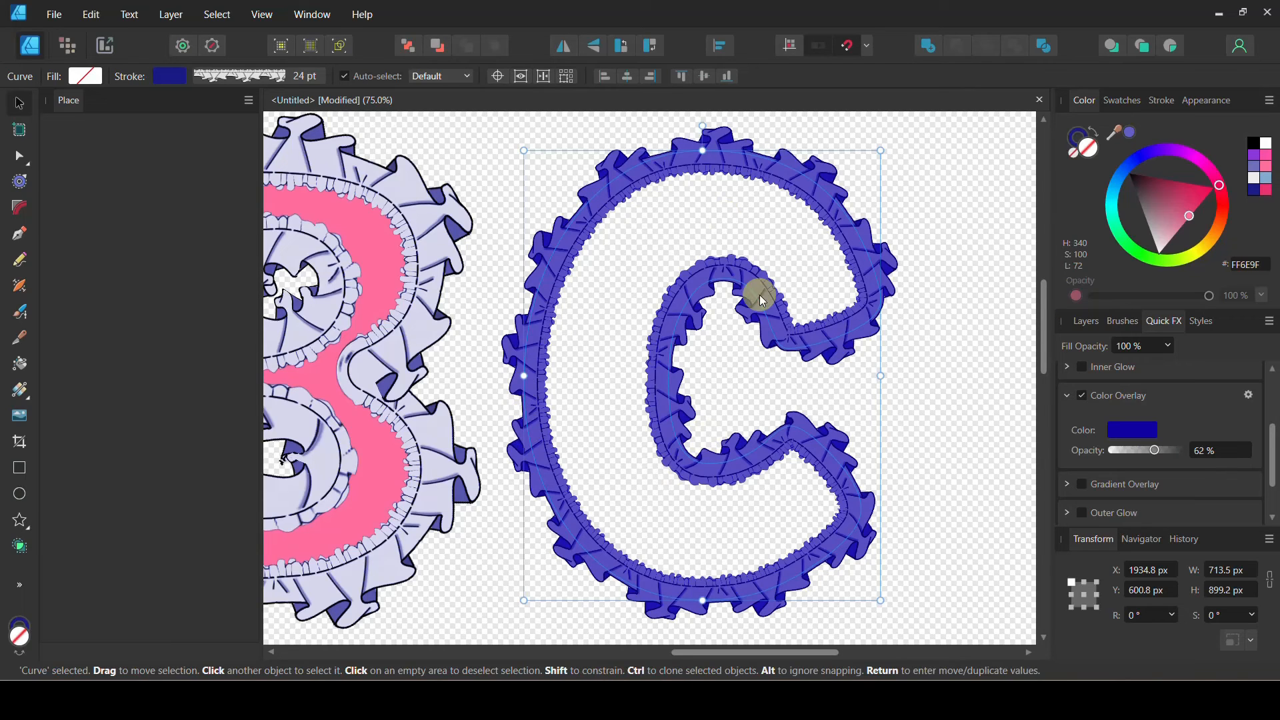
left_click(1144, 430)
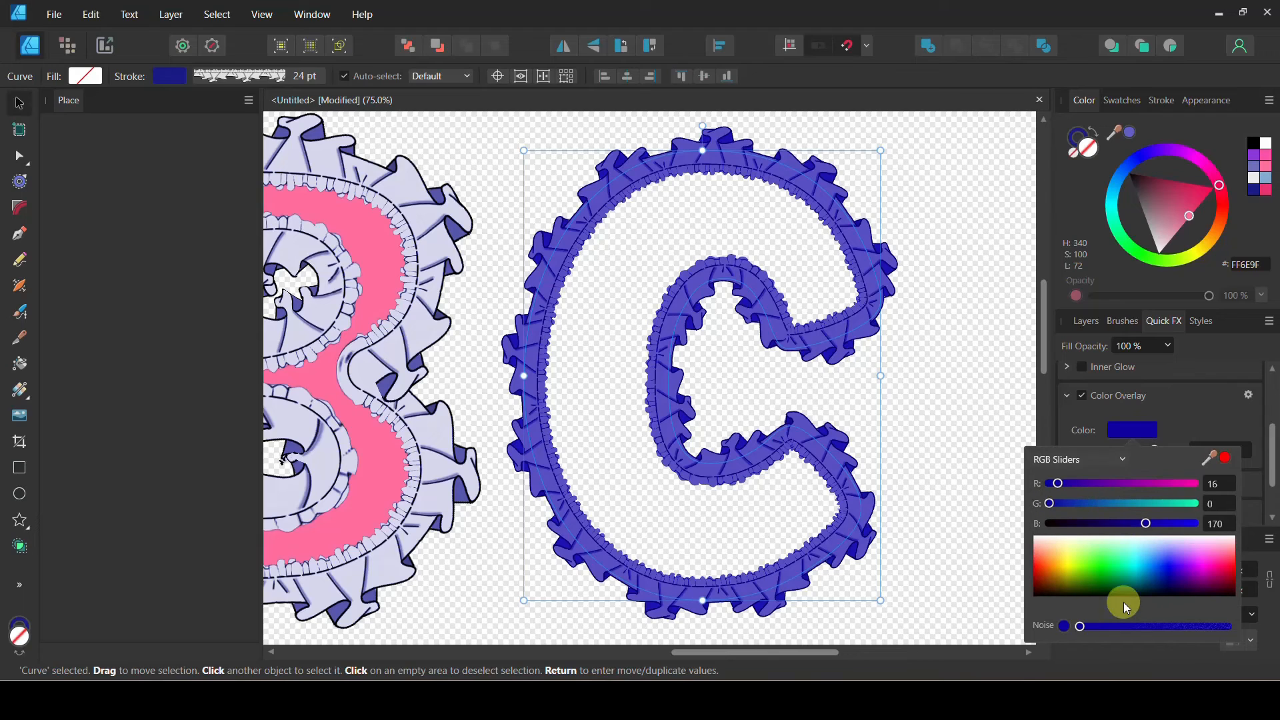
left_click_drag(1082, 627, 1046, 634)
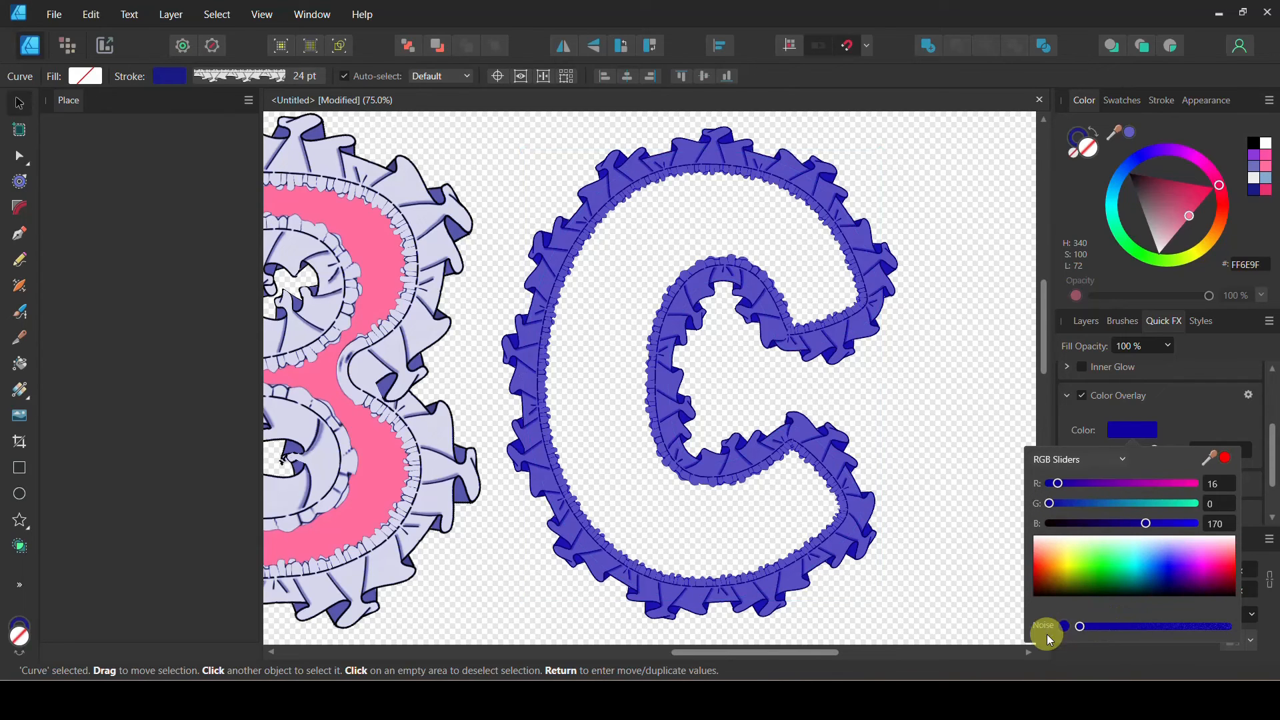
left_click_drag(1147, 522, 1186, 523)
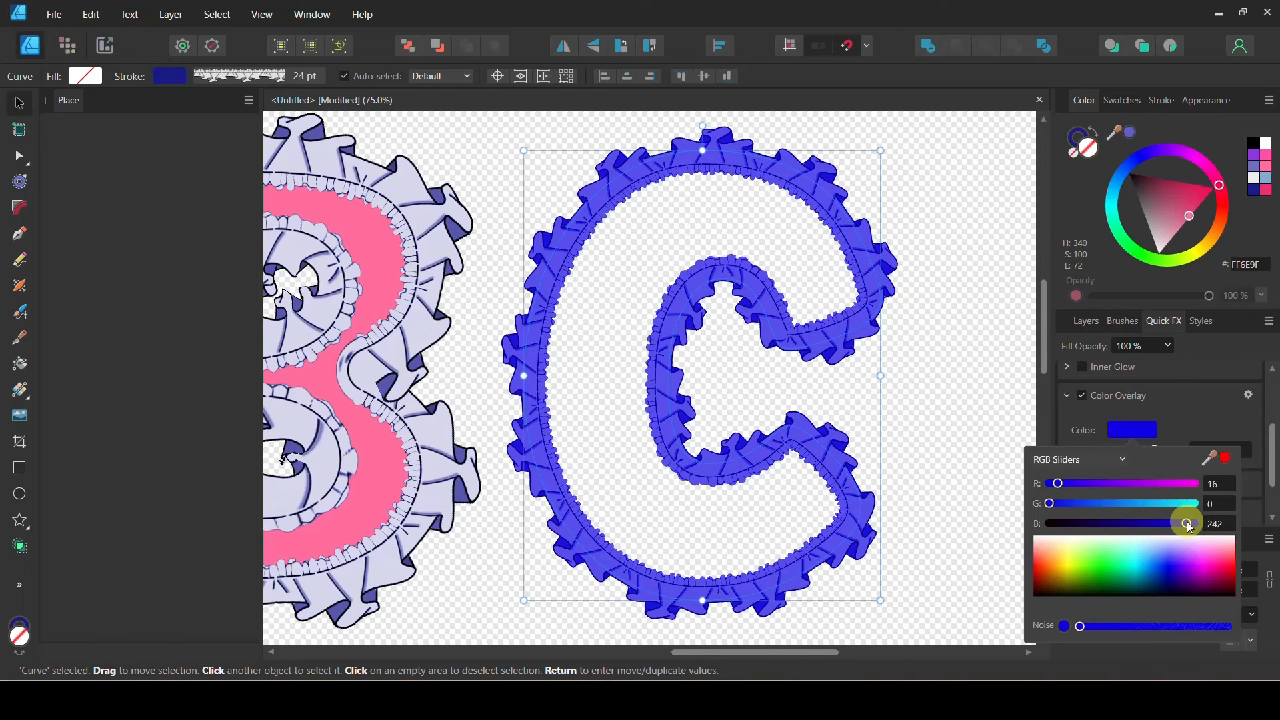
left_click(955, 556)
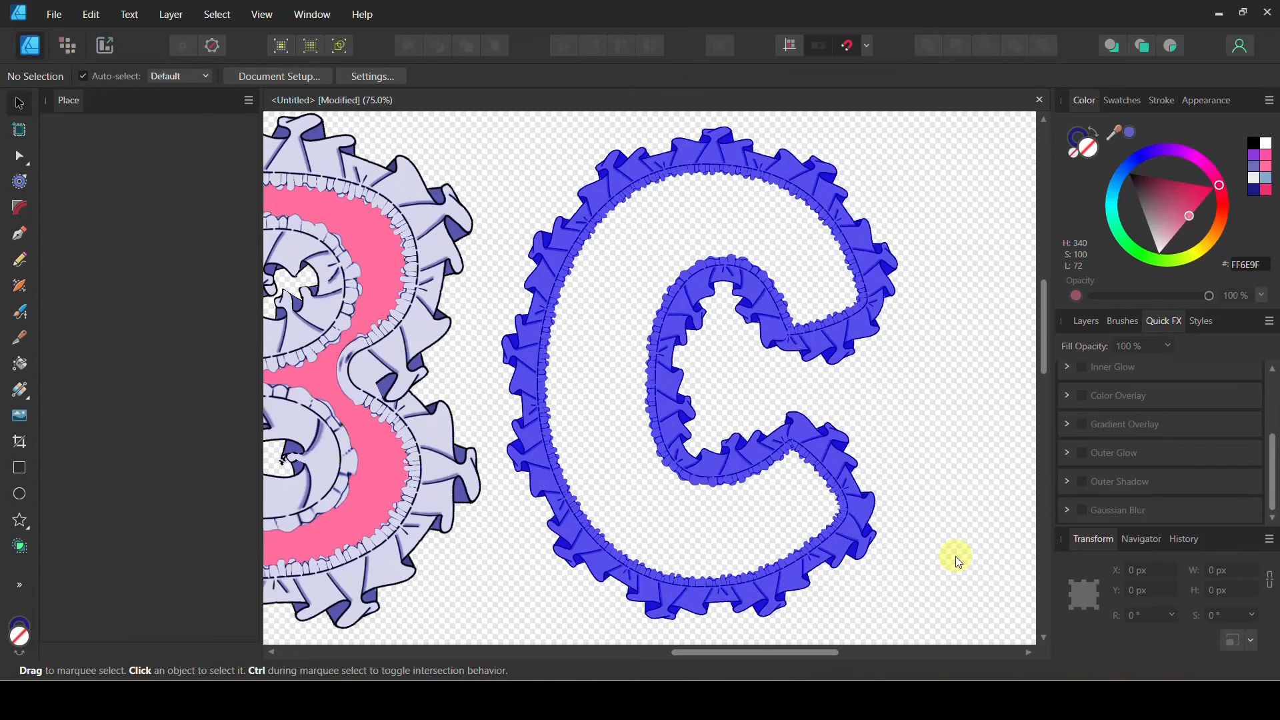
- Select the letter C inside the ABC group and place a duplicate of it directly below the original
key("ctrl+minus")
key("ctrl+minus")
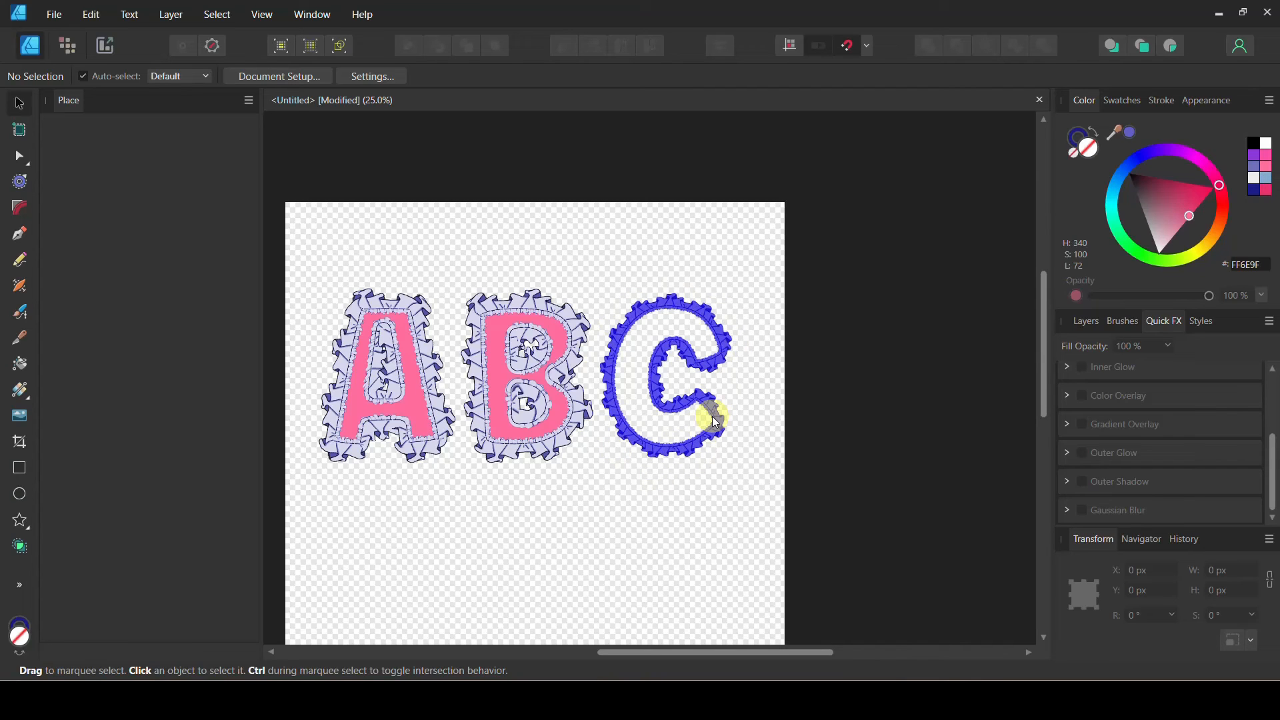
left_click(698, 451)
double_click(698, 452)
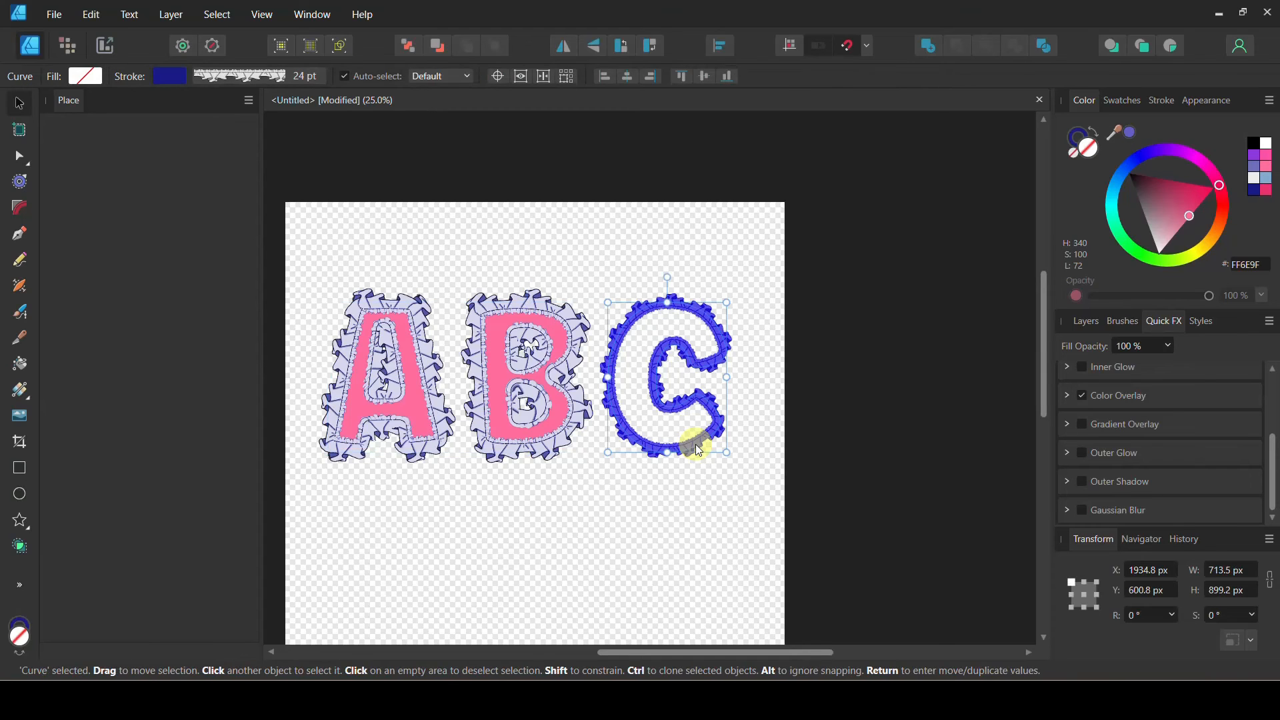
left_click(646, 591)
left_click(683, 439)
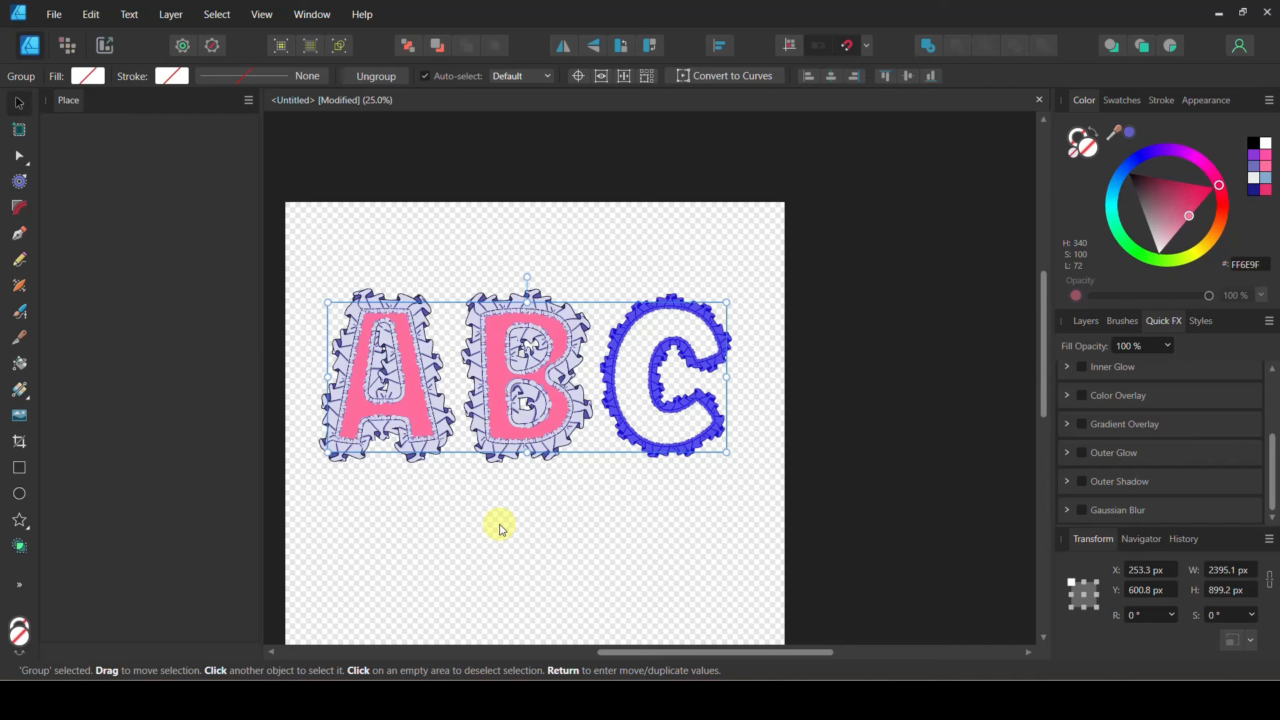
double_click(671, 446)
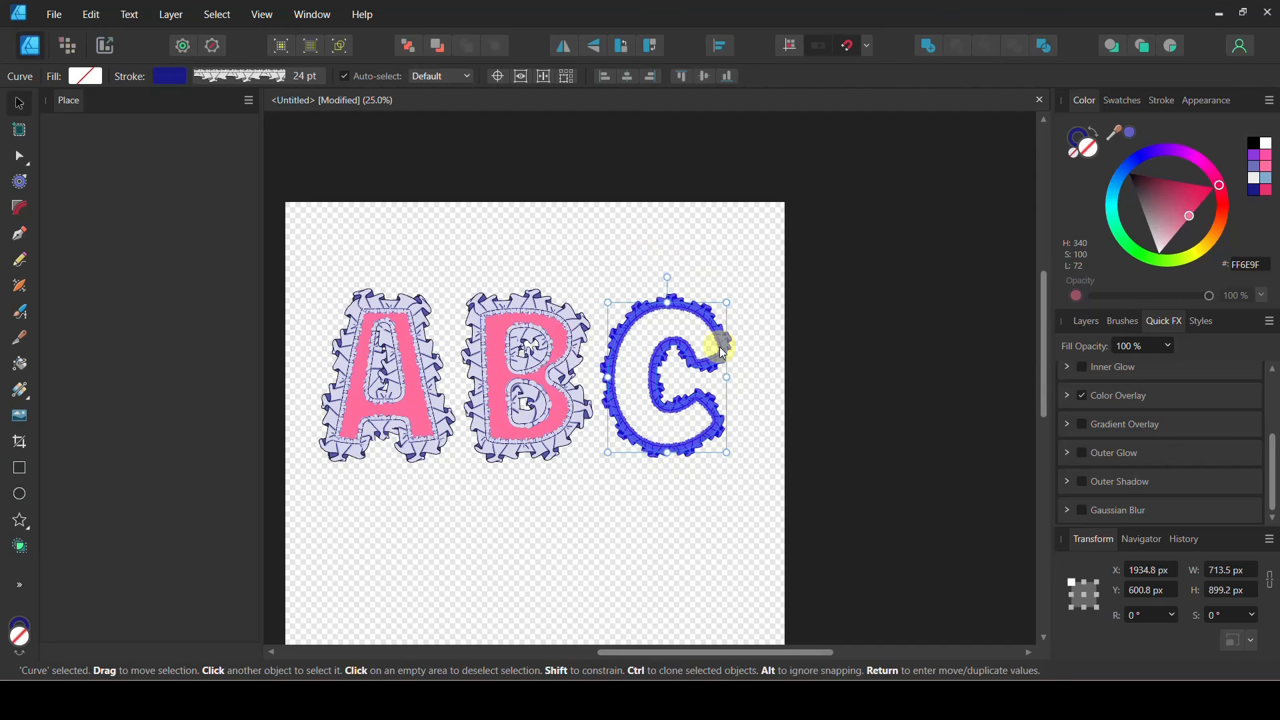
mouse_move(641, 466)
left_mouse_down()
mouse_move(634, 441)
mouse_move(644, 630)
mouse_move(640, 602)
left_mouse_up()
- Fill the duplicate C with pink FF6E9F and turn off its Color Overlay effect
left_click(1092, 147)
left_click(1270, 169)
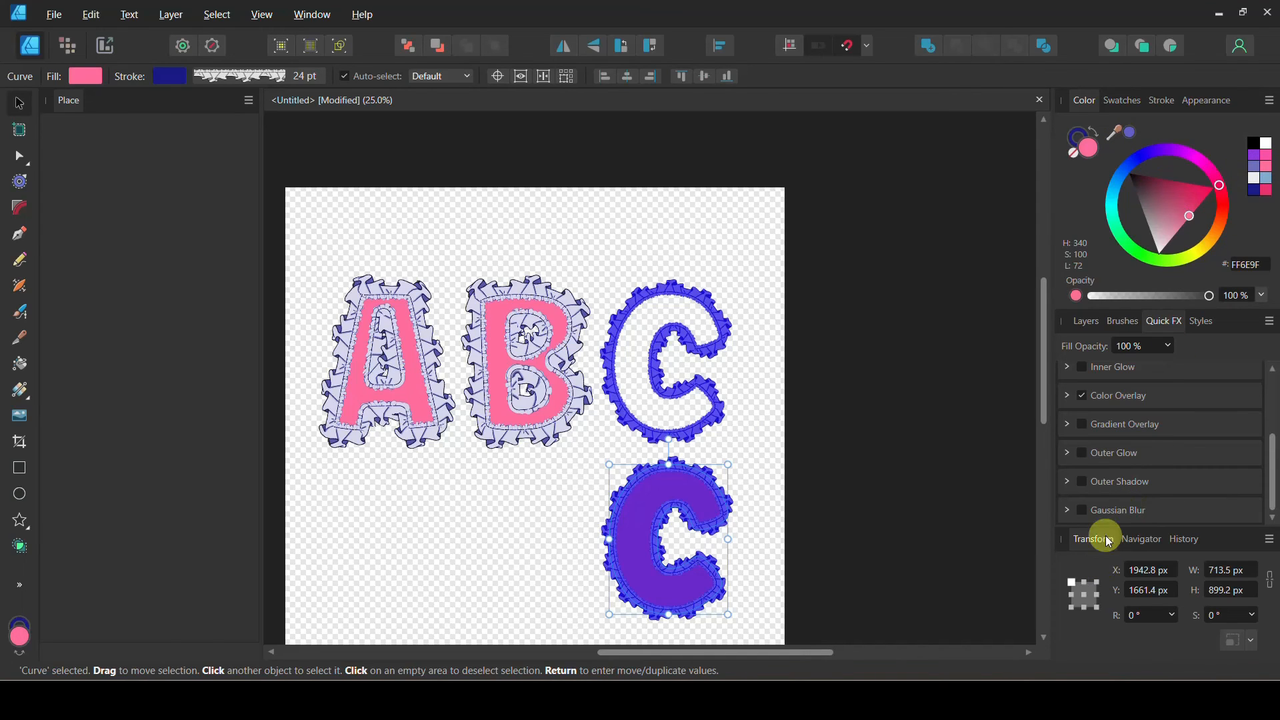
scroll(1143, 442, "up", 3)
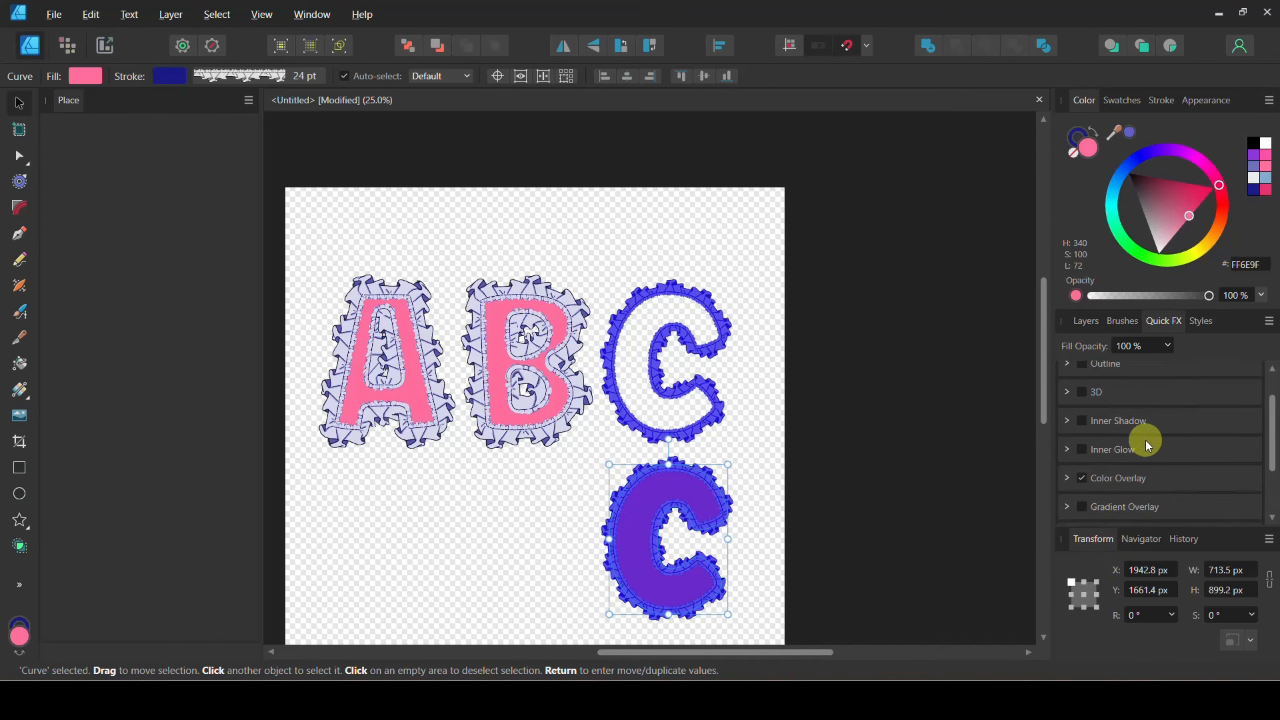
left_click(1086, 479)
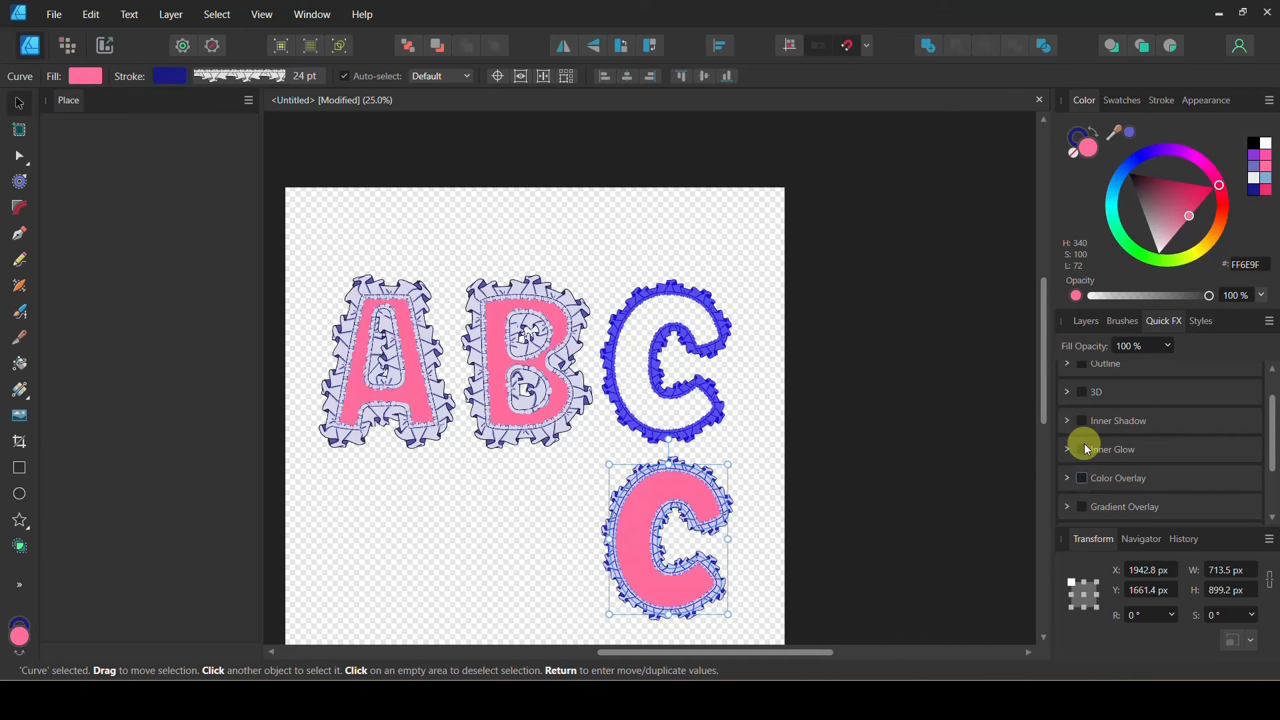
- Remove the ruffle stroke from the duplicate C and deselect it
left_click(1162, 106)
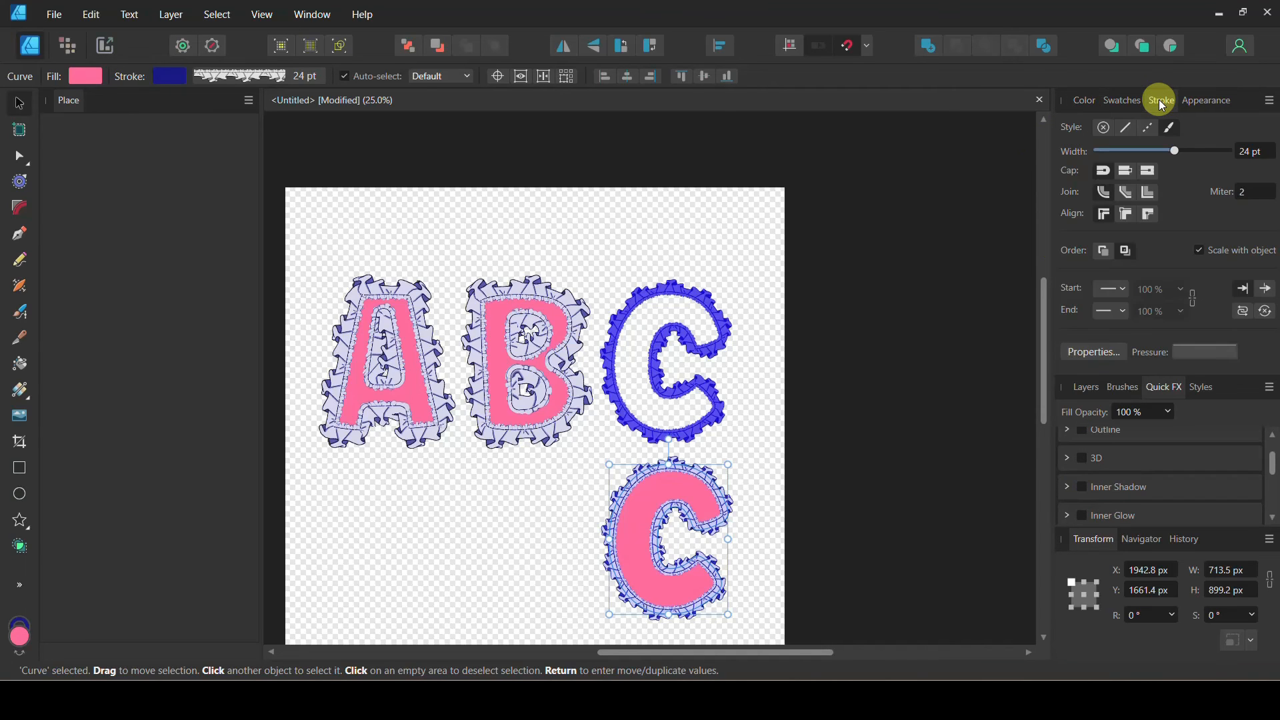
left_click(1109, 133)
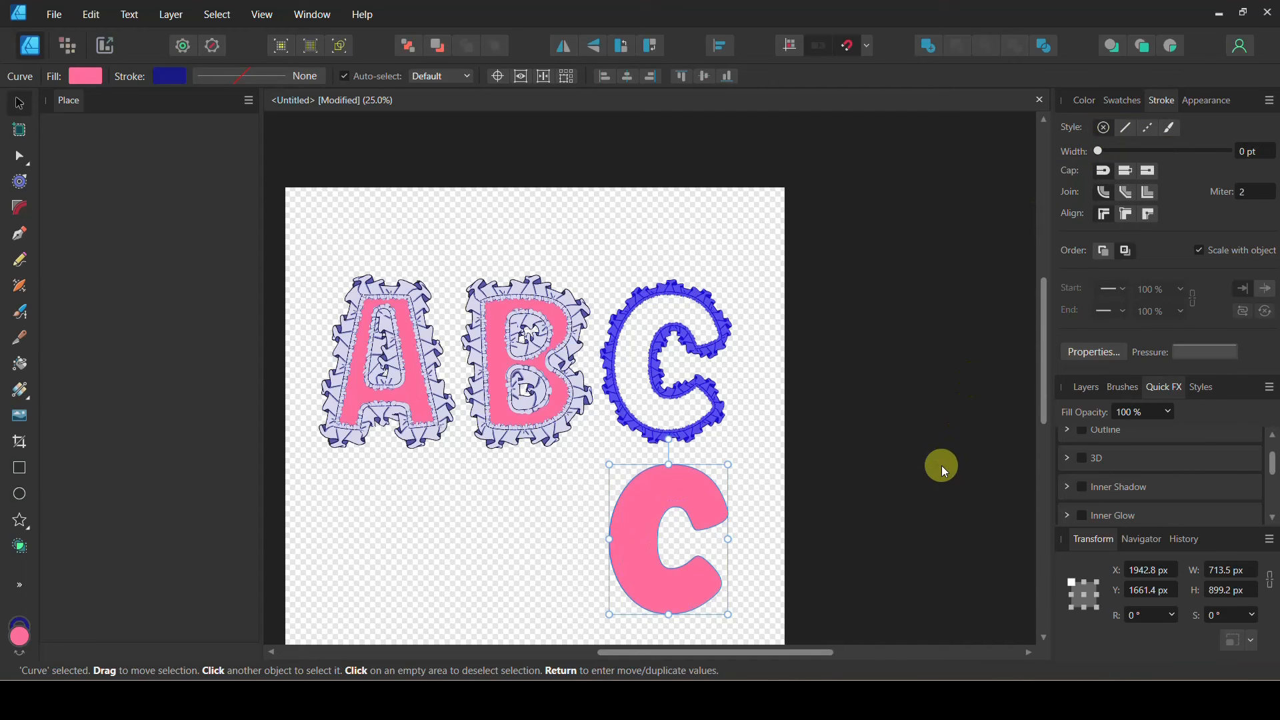
left_click(471, 588)
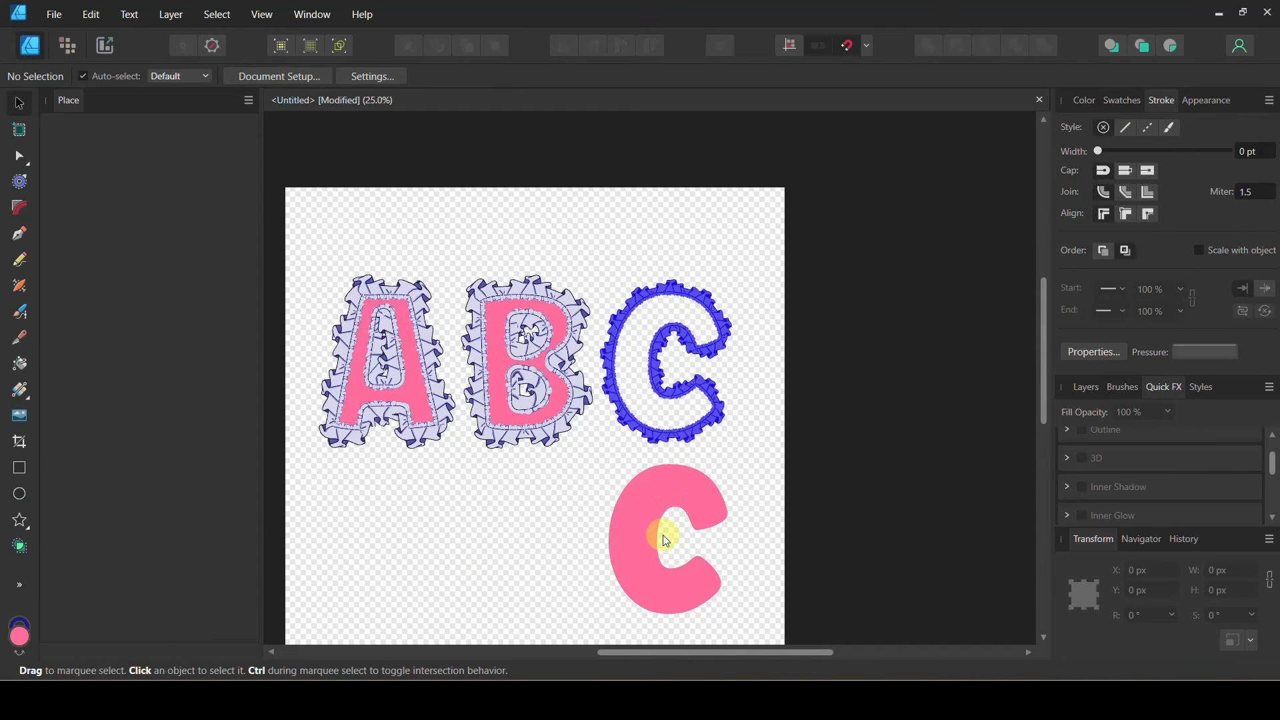
- Move the pink duplicate C directly over the blue ruffled C so that the two letter shapes line up
left_click_drag(634, 556, 645, 353)
double_click(642, 525)
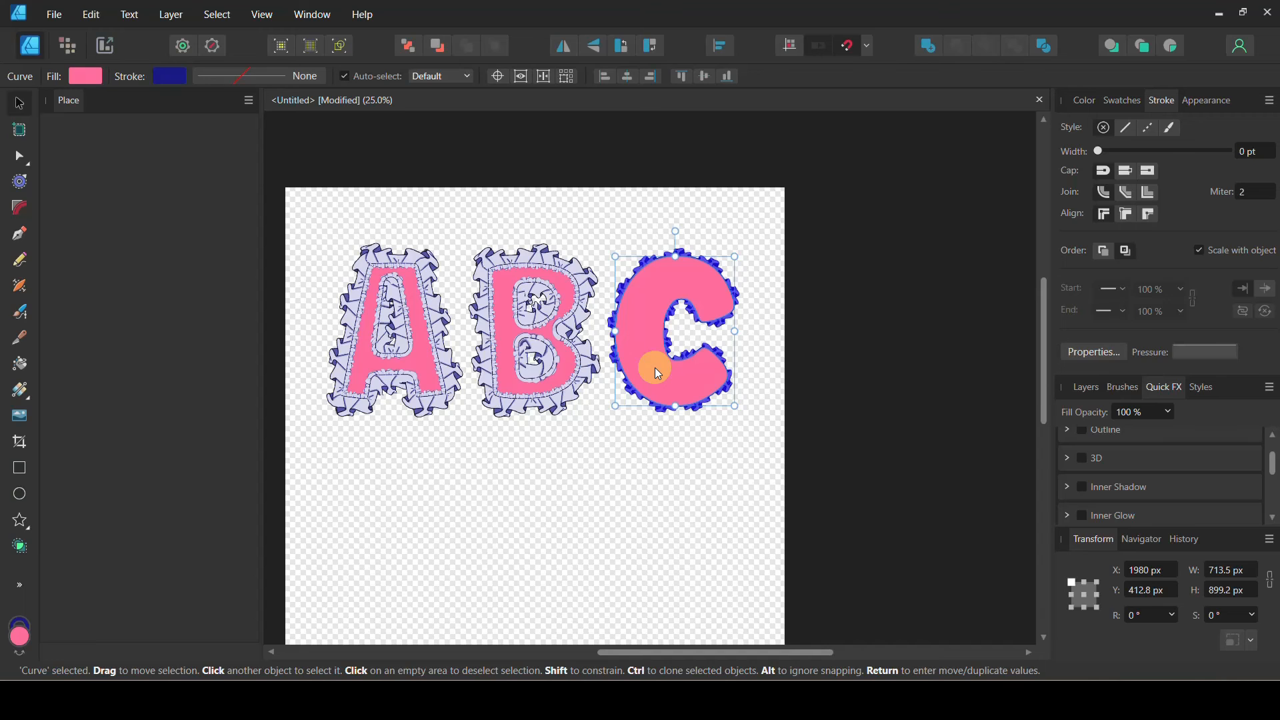
scroll(656, 368, "up", 4)
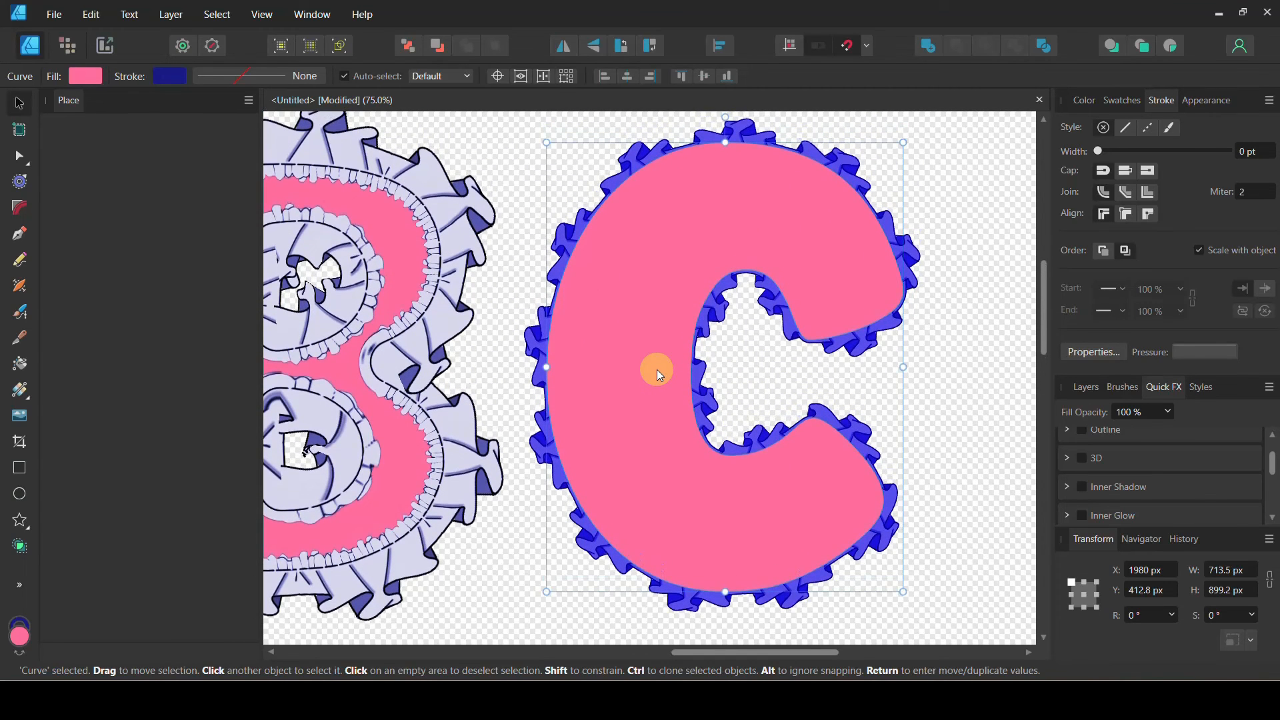
- Ungroup the ABC group and move the pink C beneath the blue ruffled C in the layer order
left_click(1092, 388)
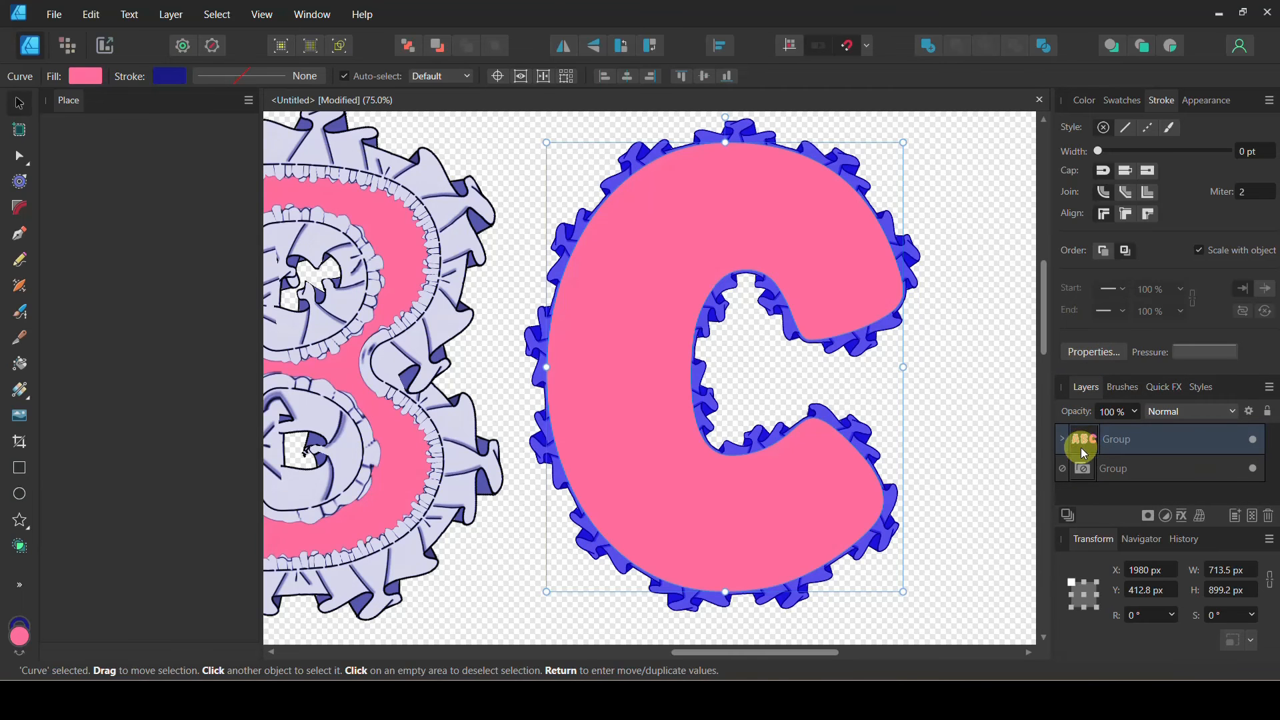
right_click(635, 353)
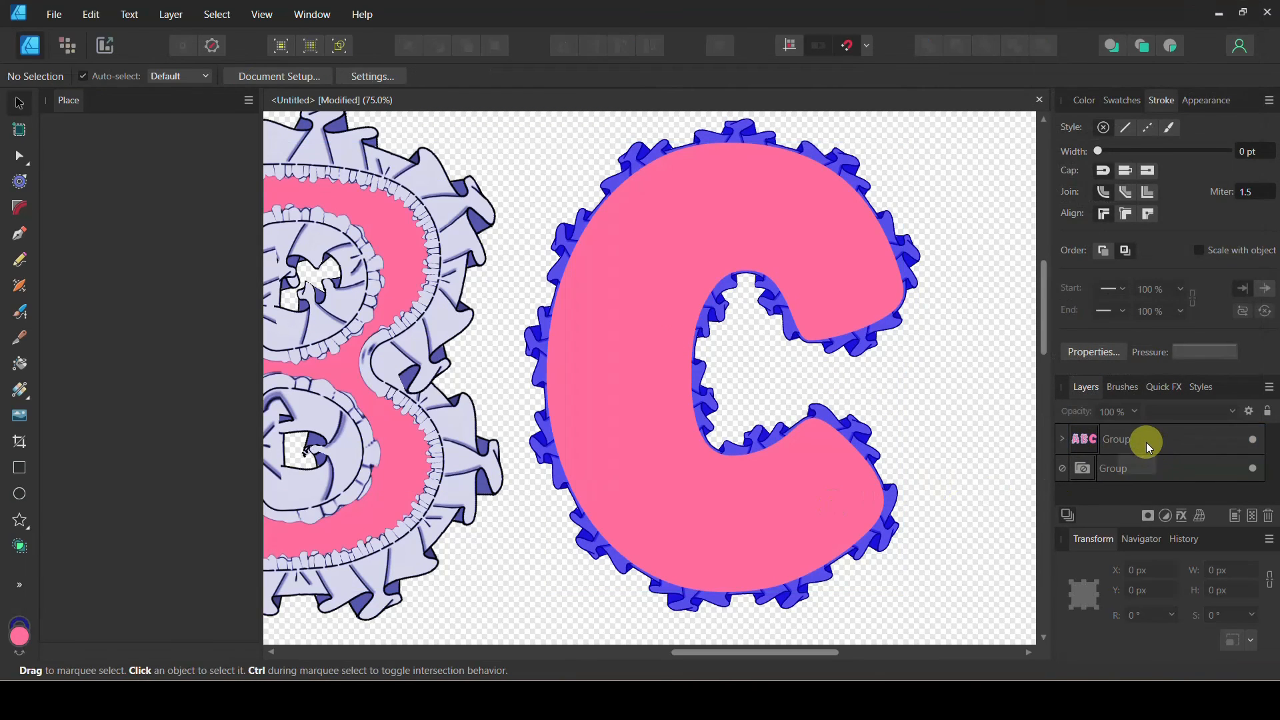
left_click(1146, 442)
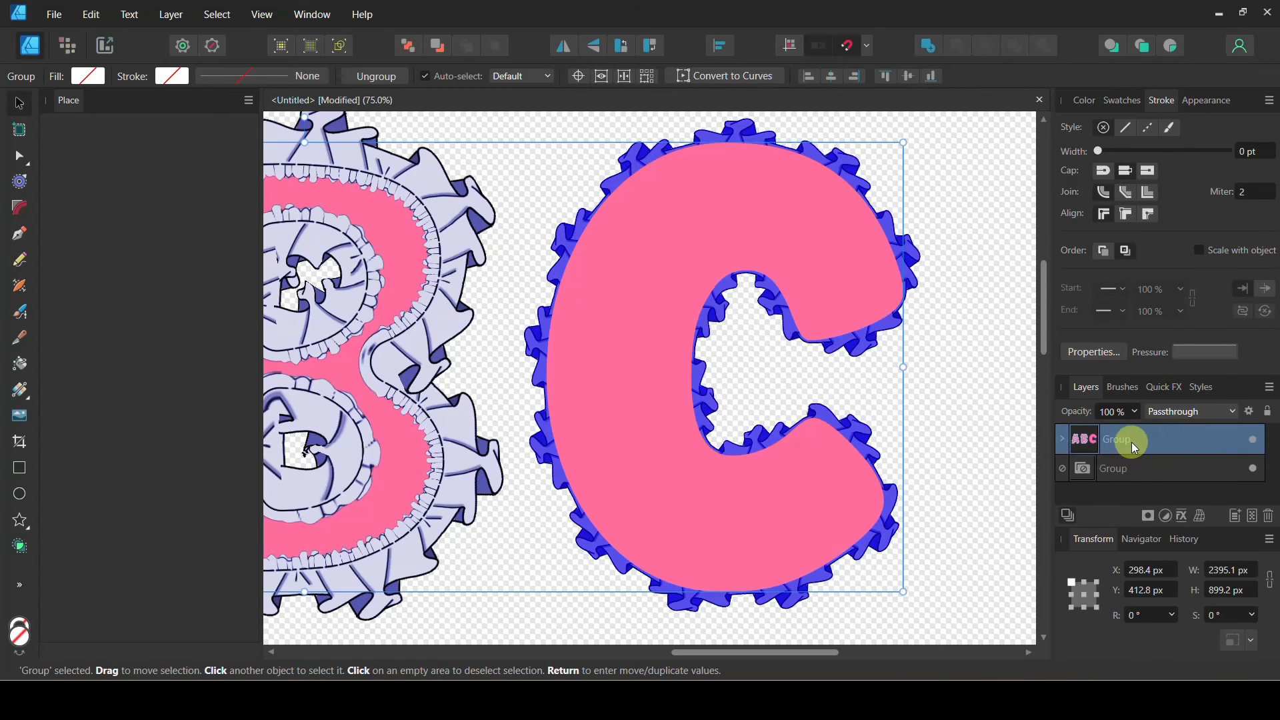
right_click(1135, 438)
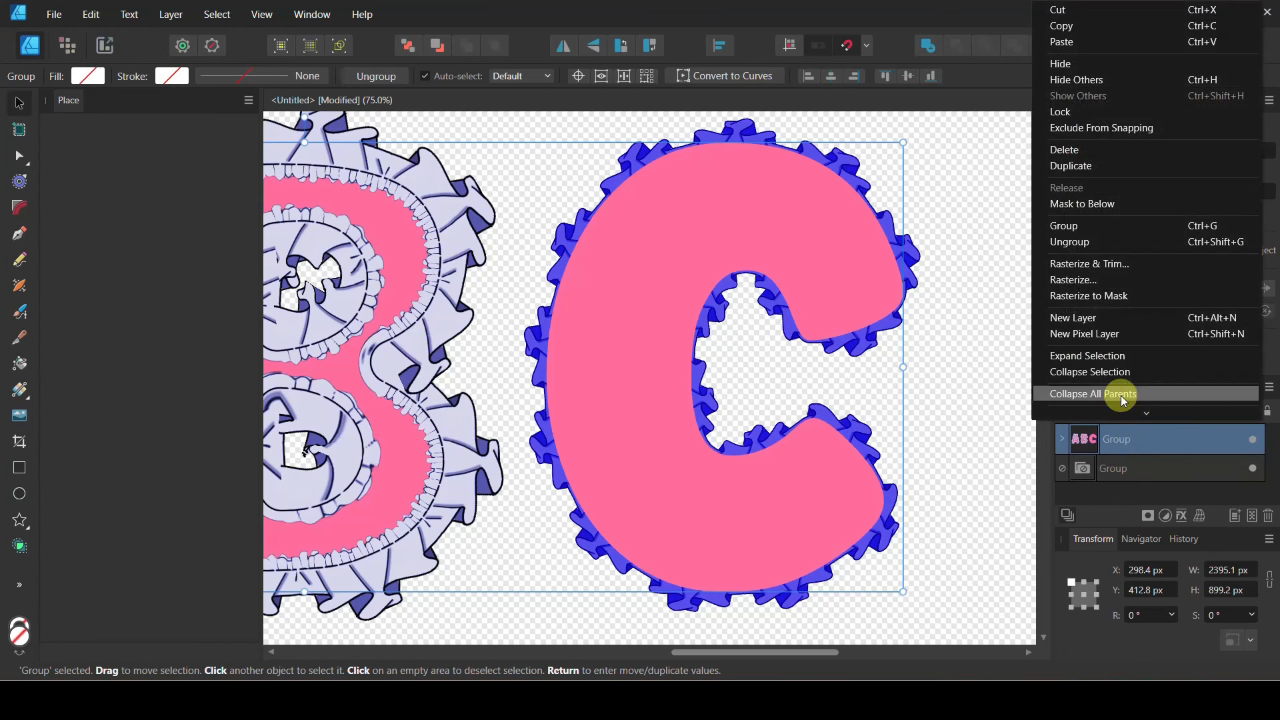
left_click(1094, 242)
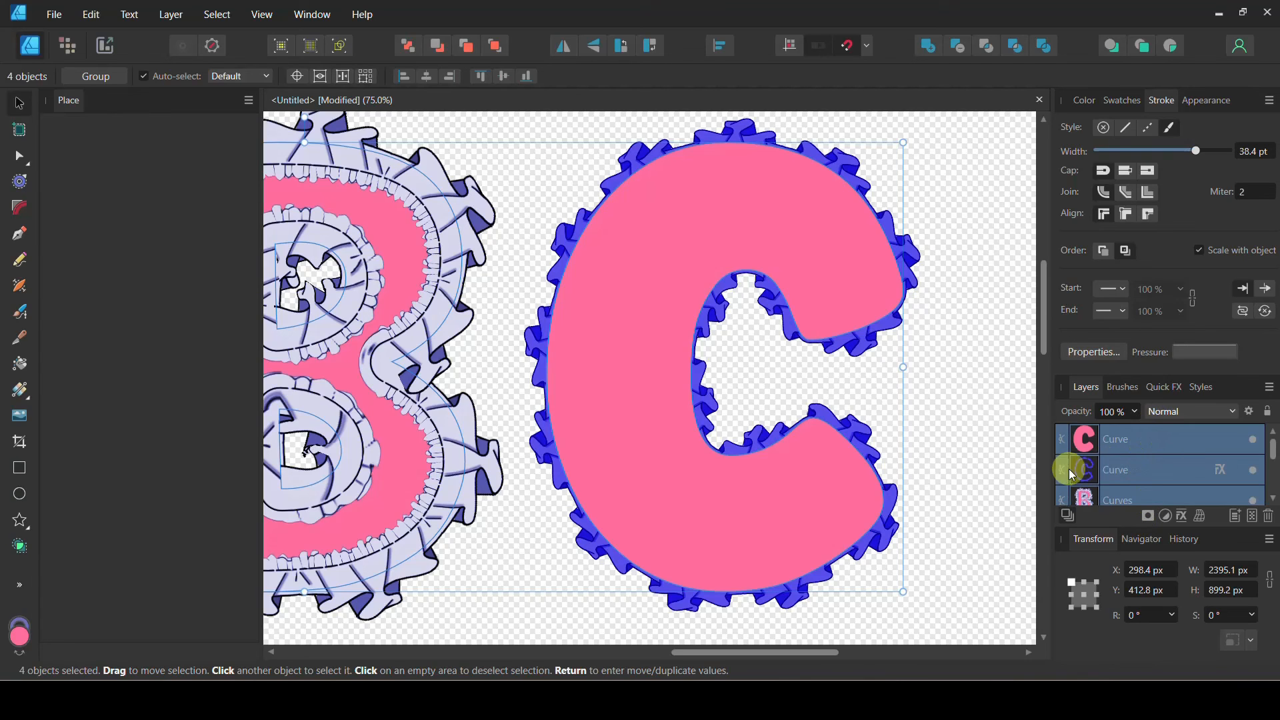
left_click(1030, 474)
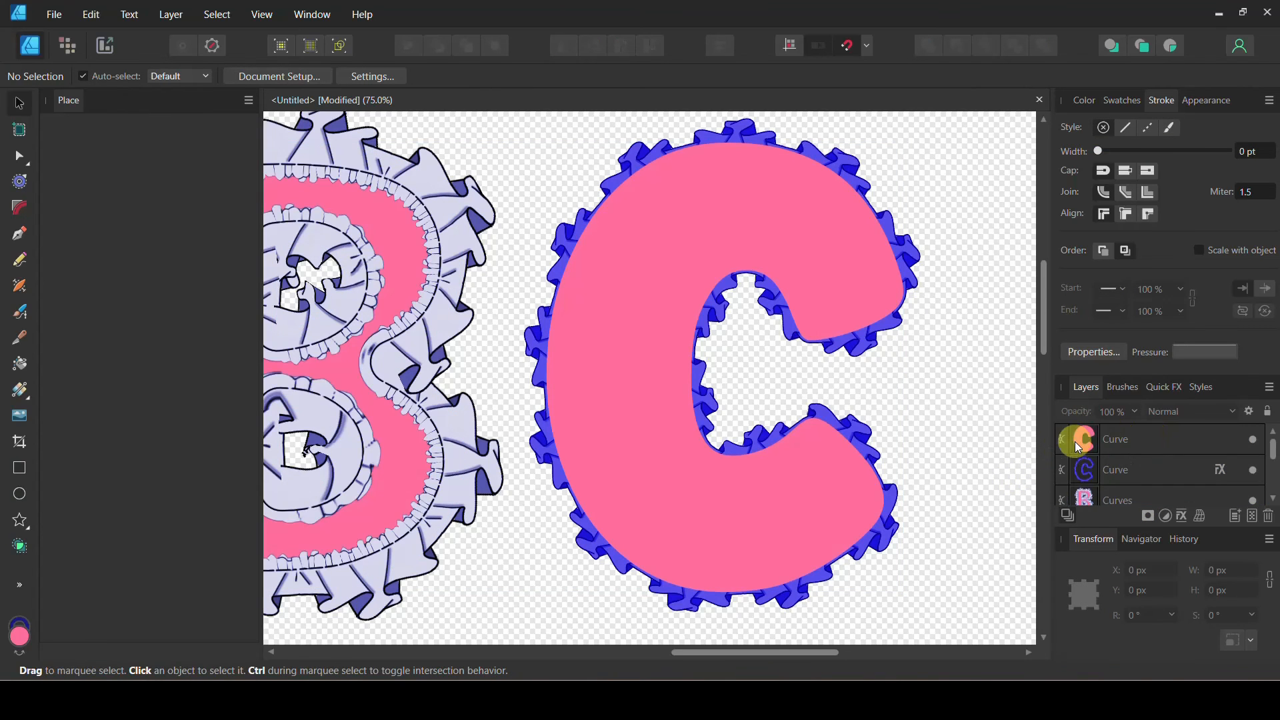
left_click_drag(1160, 444, 1164, 494)
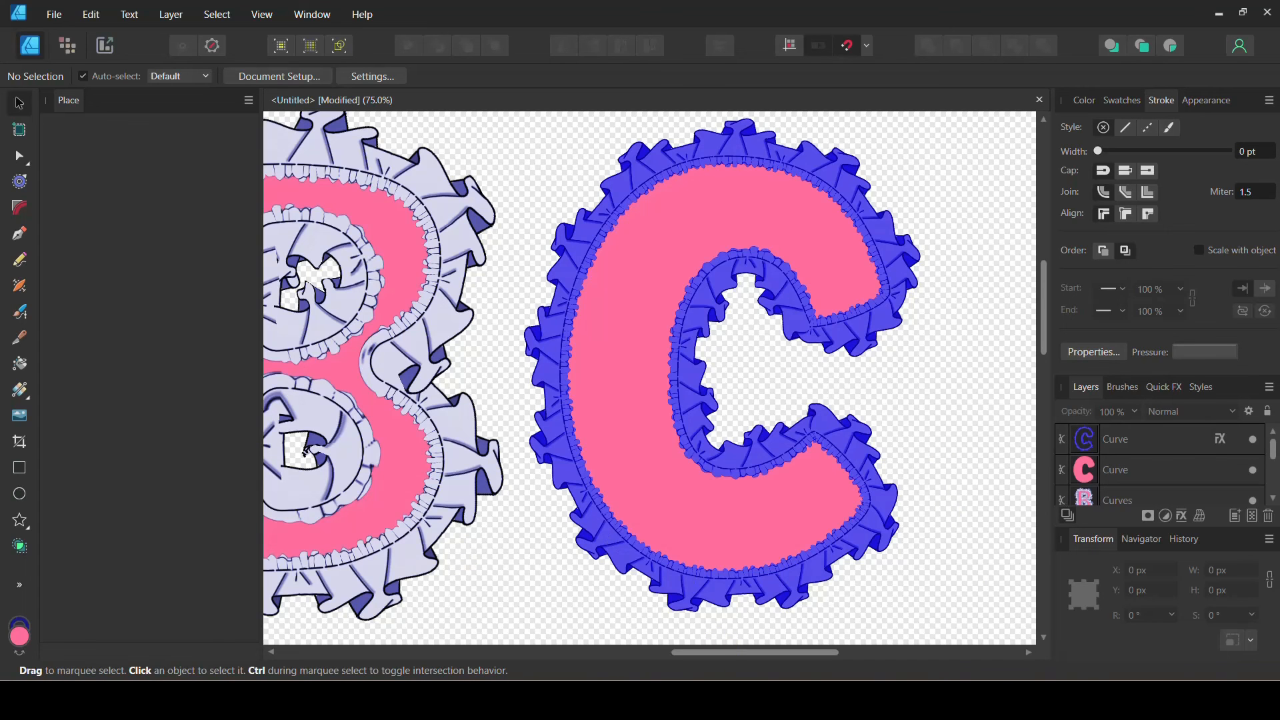
- Make the sharp node at the B's waist smooth and soften the notch by moving it outward and shortening its lower handle
left_click_drag(768, 649, 707, 650)
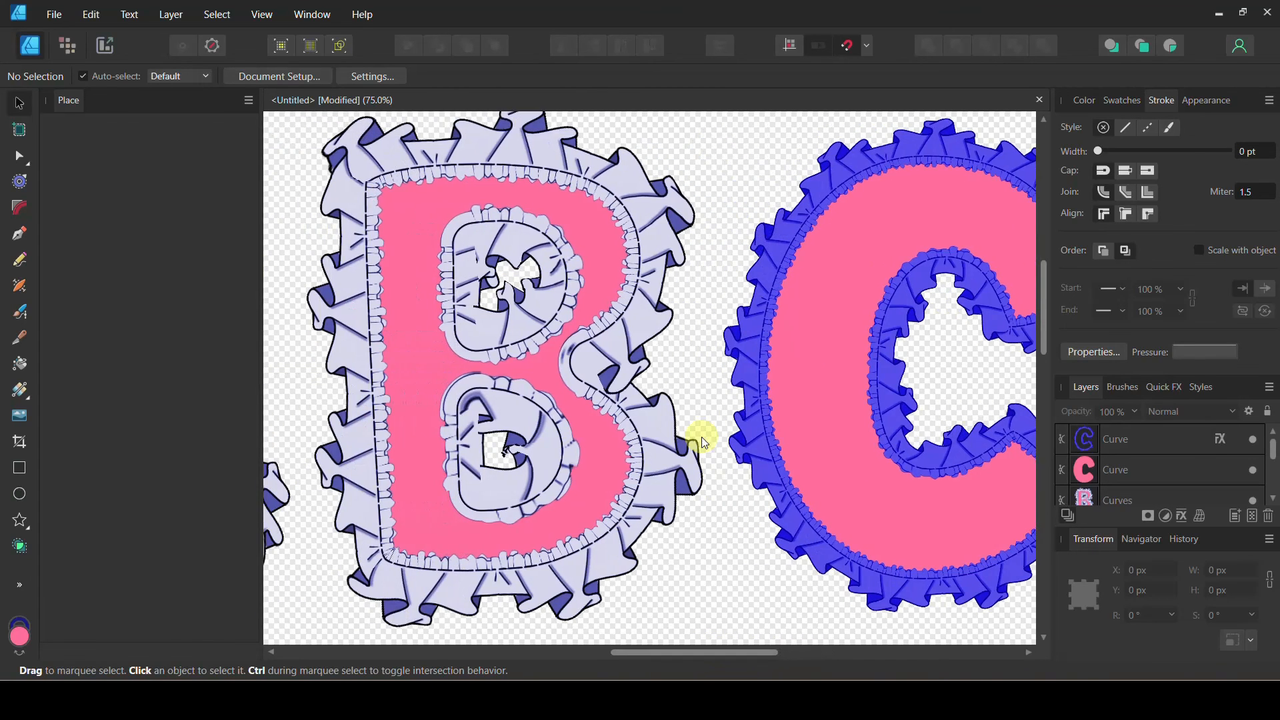
double_click(587, 365)
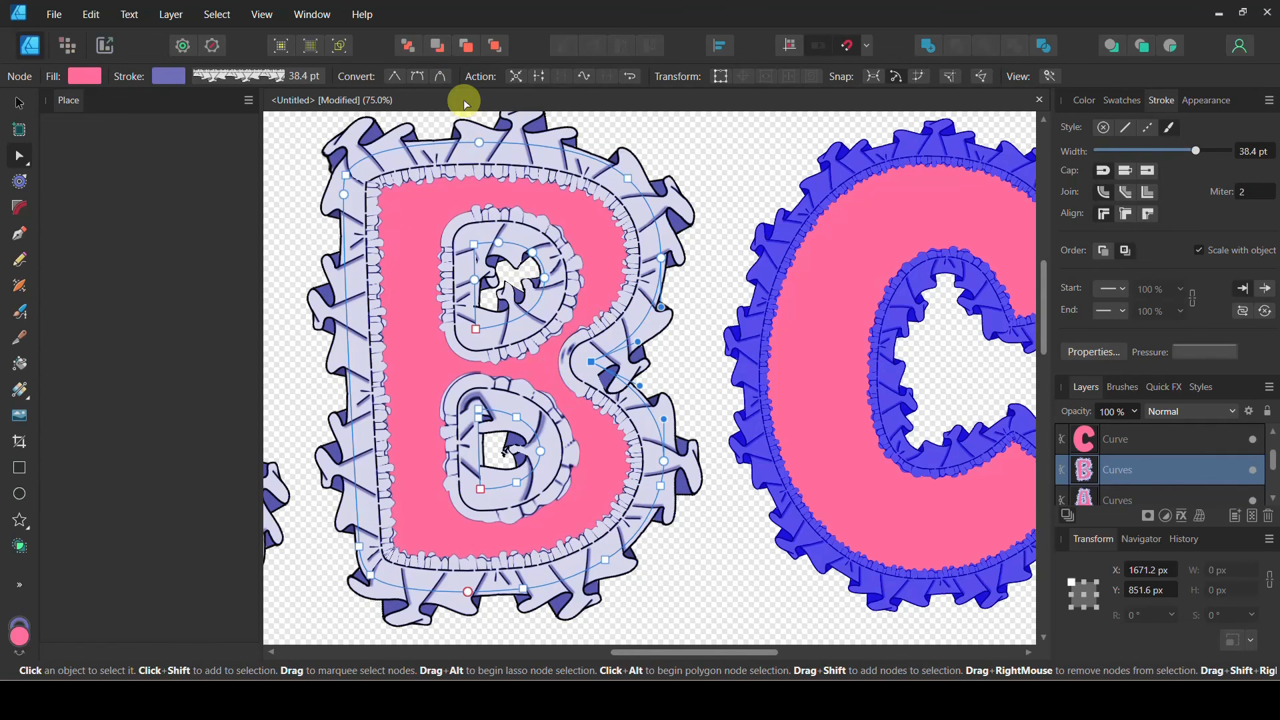
left_click(421, 78)
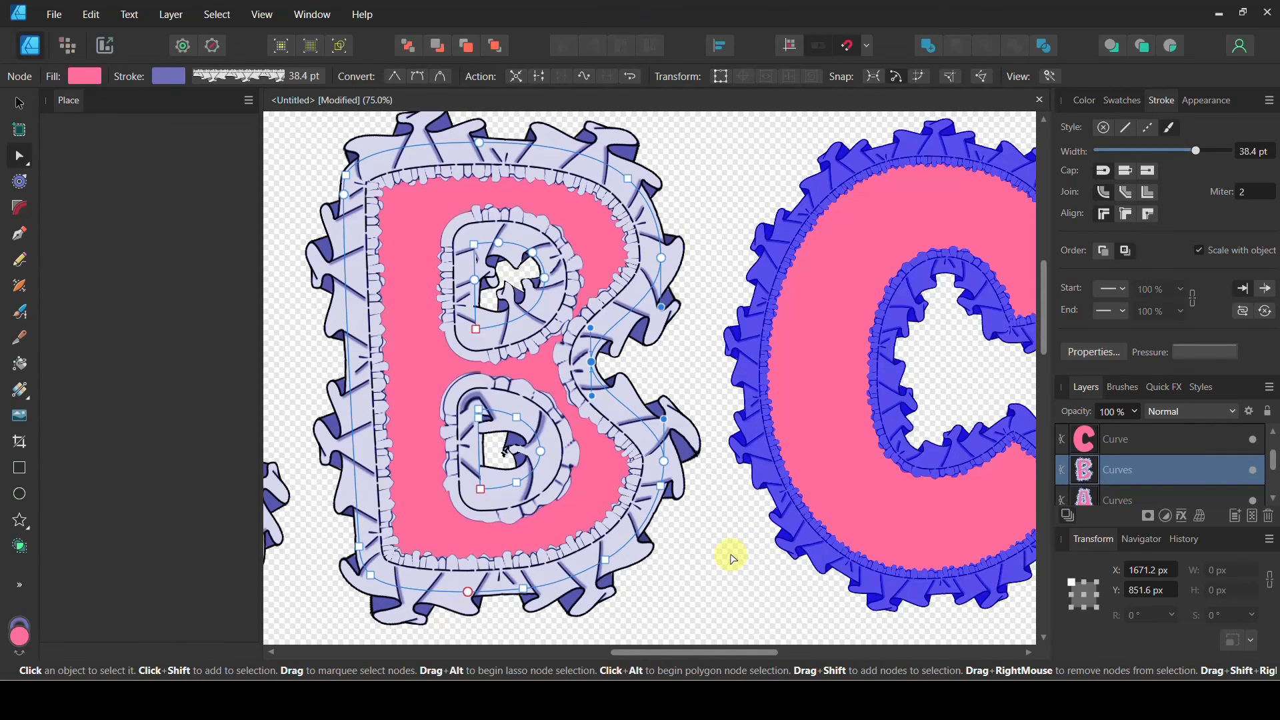
left_click_drag(592, 362, 614, 348)
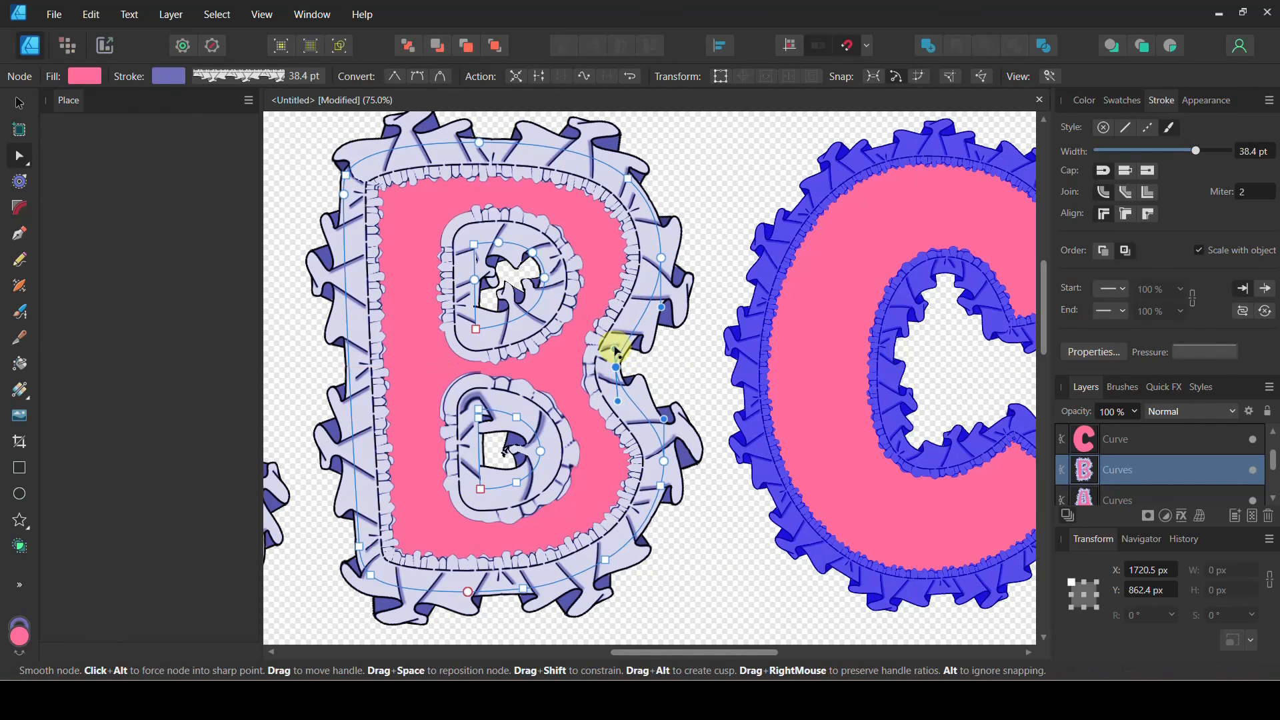
left_click_drag(614, 400, 616, 378)
- Delete the letters A and B, leaving only the two stacked C curves on the page
scroll(720, 562, "right", 5)
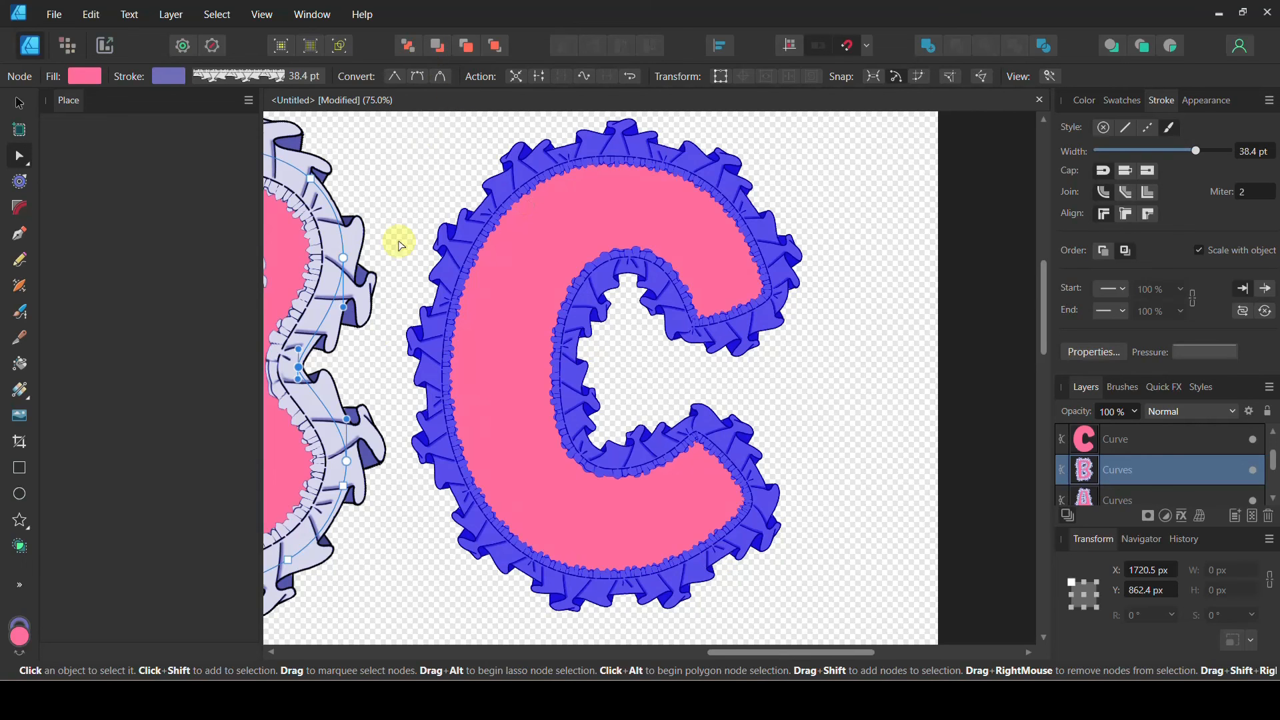
scroll(371, 334, "down", 5)
scroll(377, 335, "left", 5)
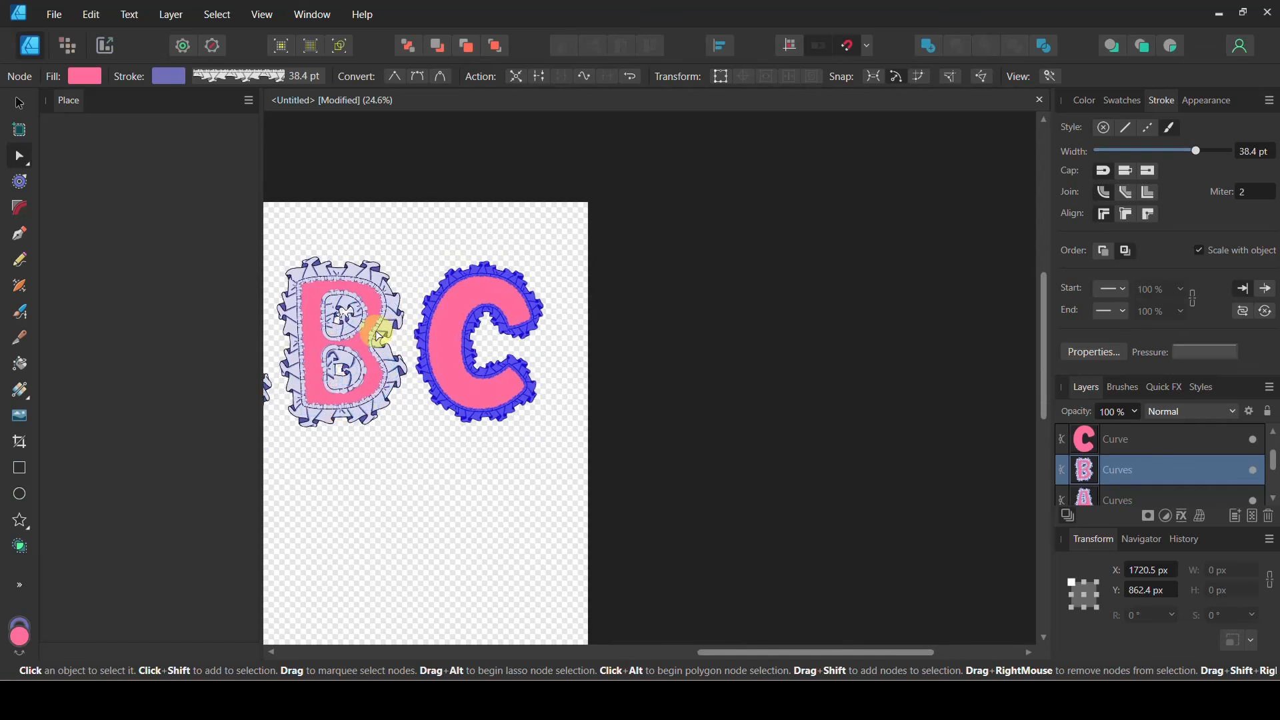
left_click(19, 104)
left_click(491, 384)
key("Delete")
left_click(400, 394)
key("Delete")
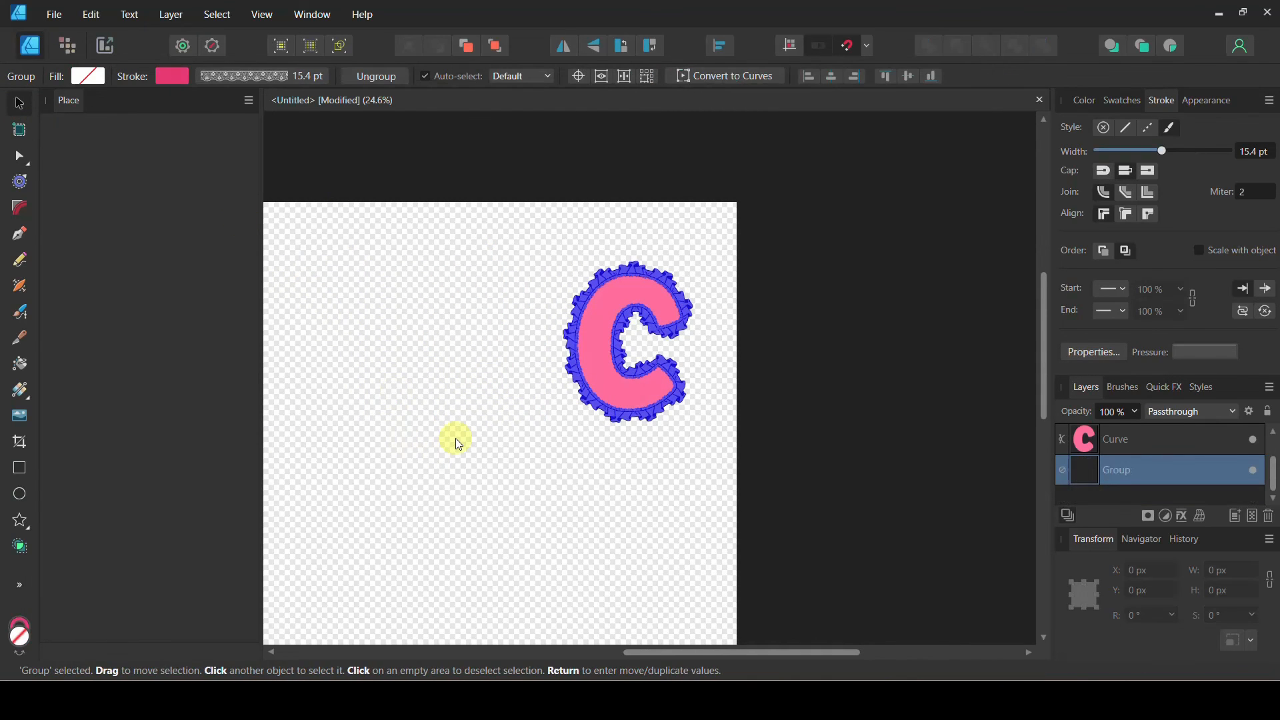
- Enlarge both C curves together to about 1574 by 1983 px and reposition them toward the page's upper-left area
scroll(454, 438, "left", 4)
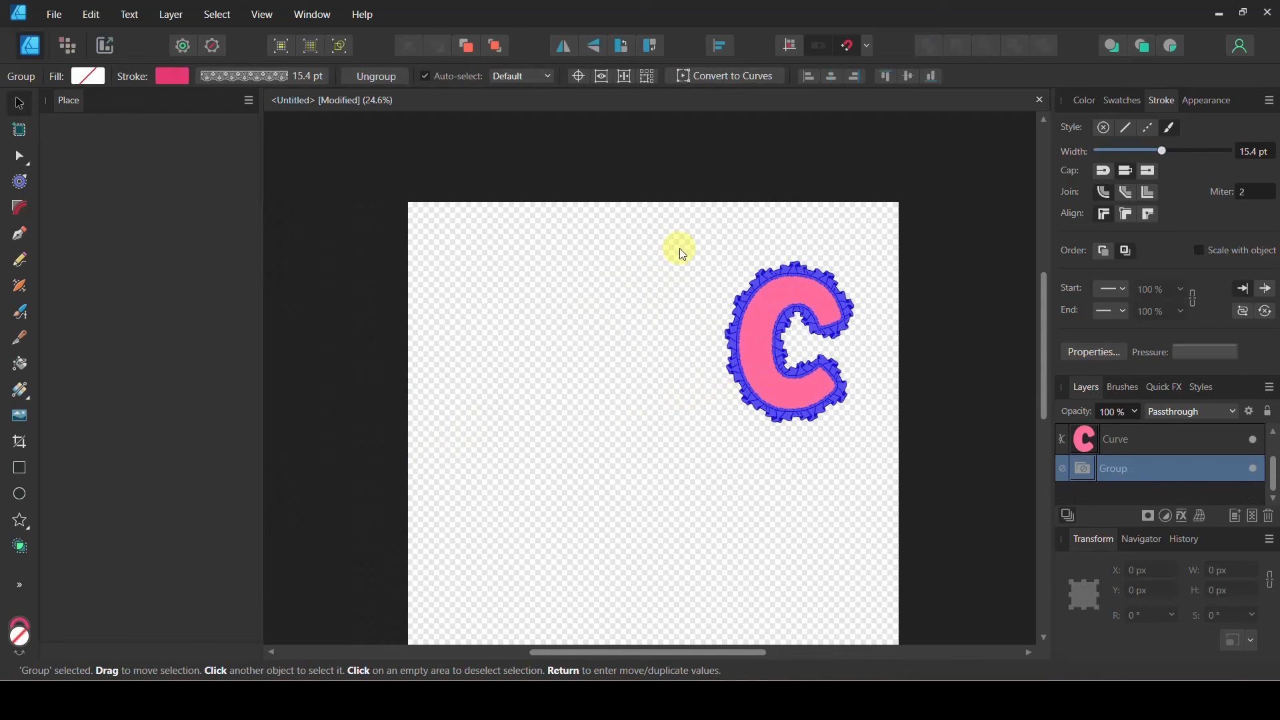
left_click_drag(675, 240, 873, 441)
left_click_drag(783, 394, 485, 578)
left_click_drag(589, 432, 799, 308)
scroll(789, 425, "down", 1)
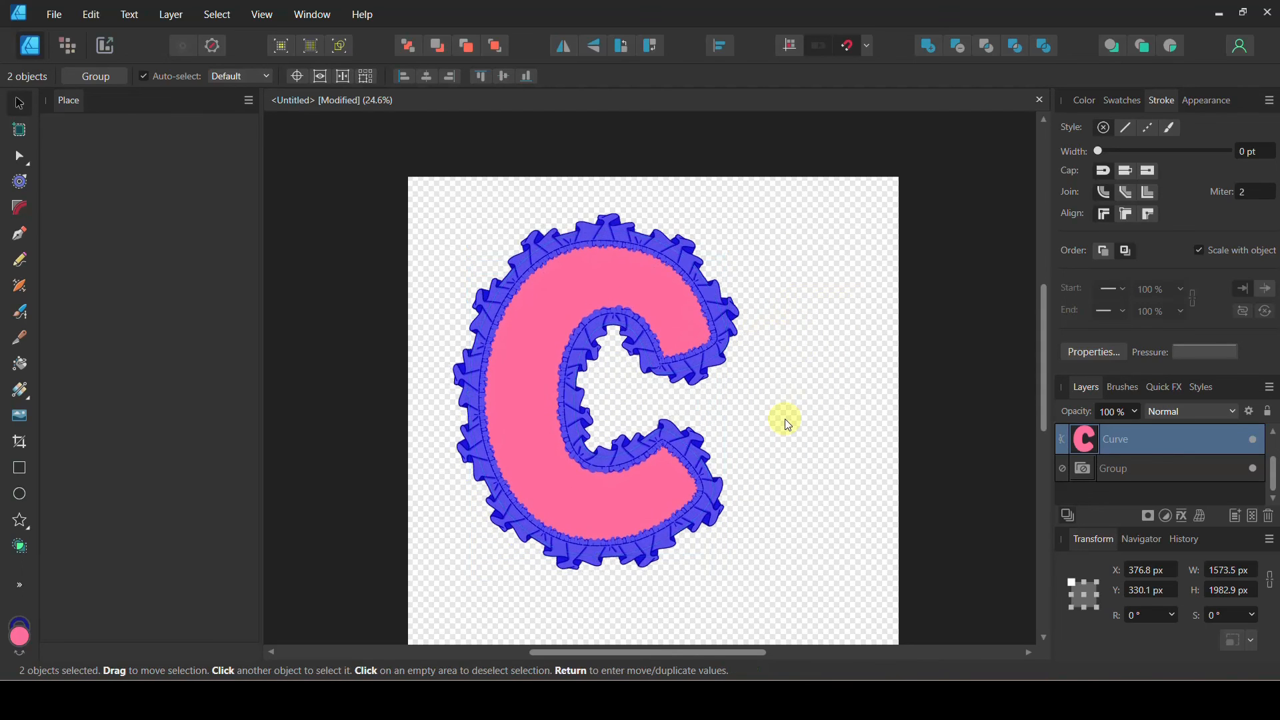
left_click(837, 426)
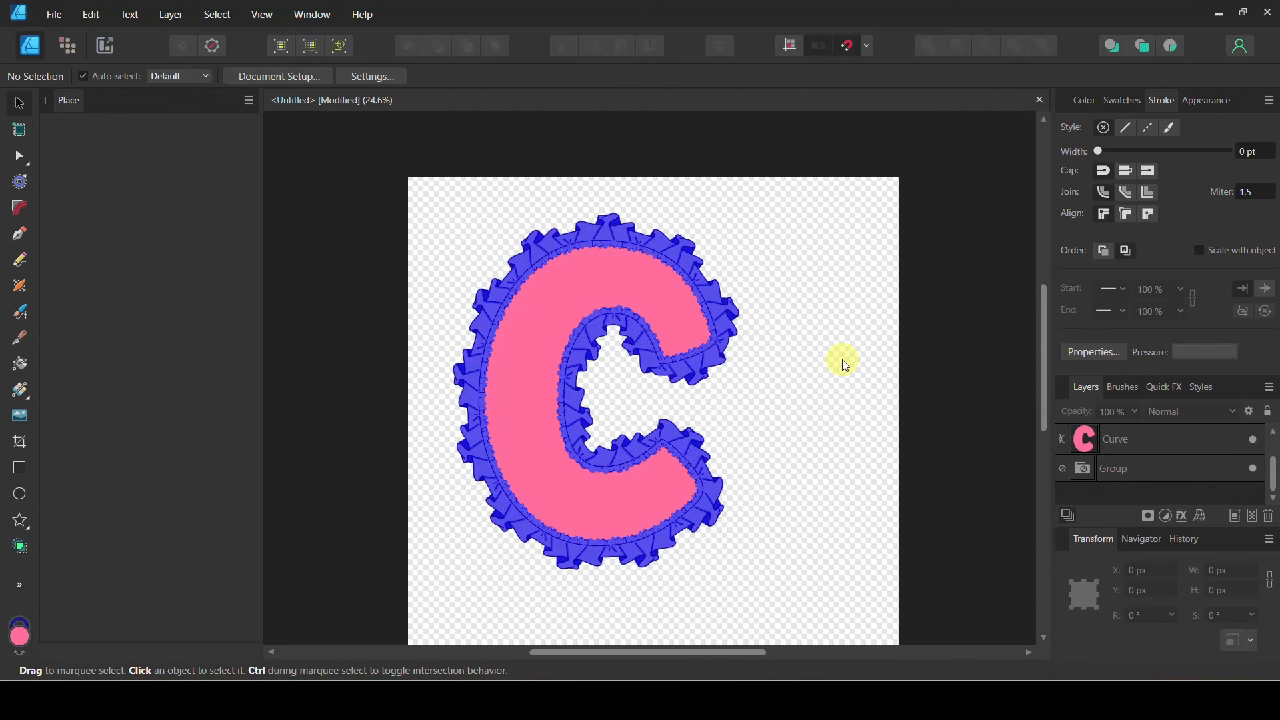
- Export the whole document as a PNG file at 3000 by 3000 px
left_click(547, 312)
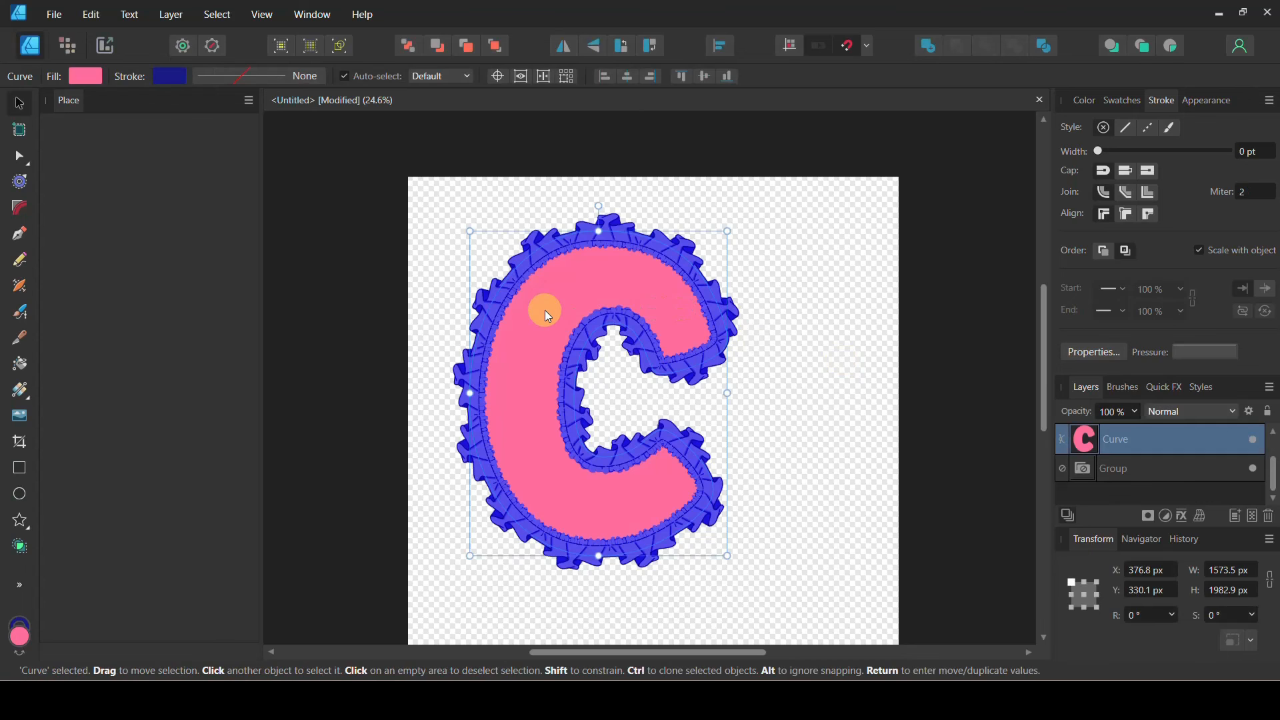
left_click(56, 14)
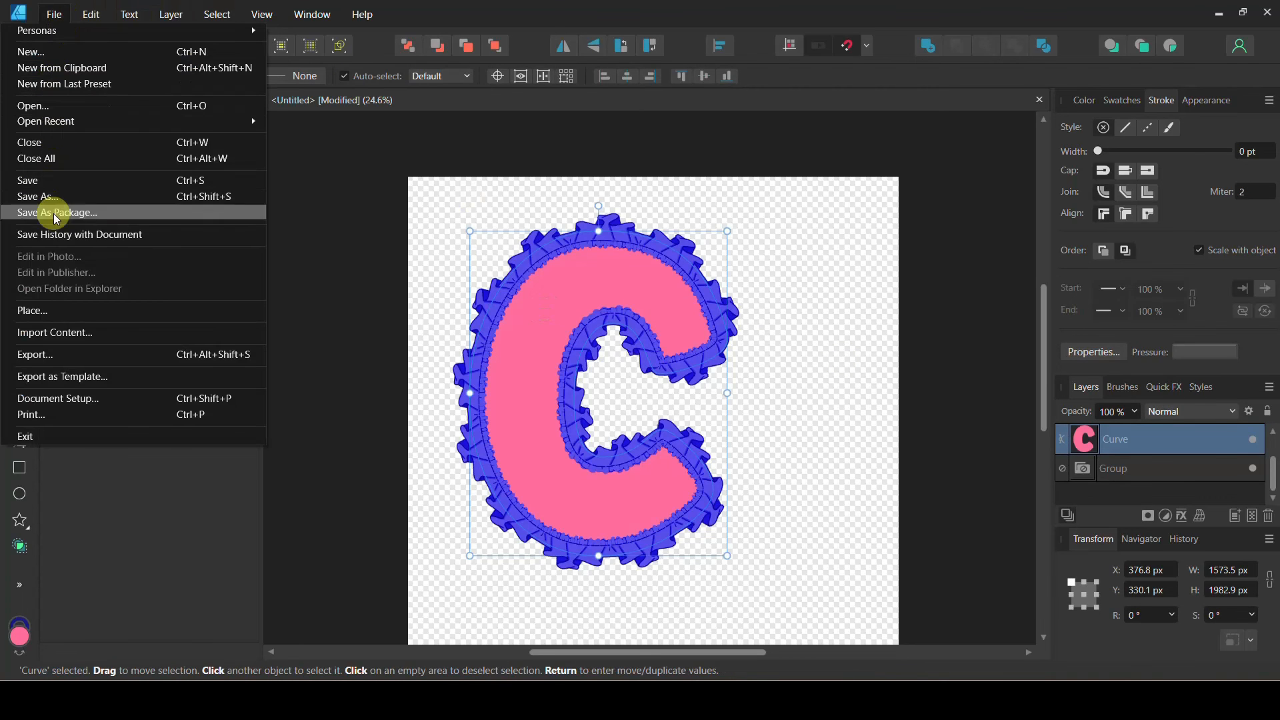
left_click(37, 340)
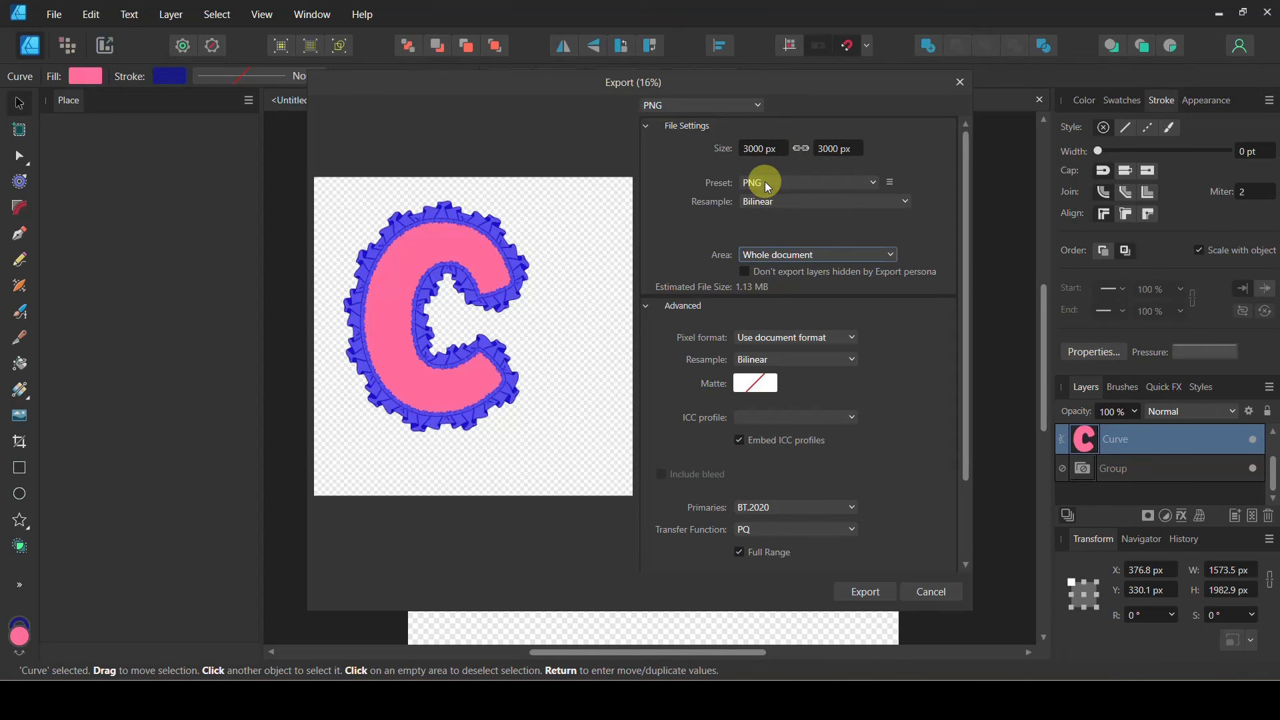
left_click(760, 107)
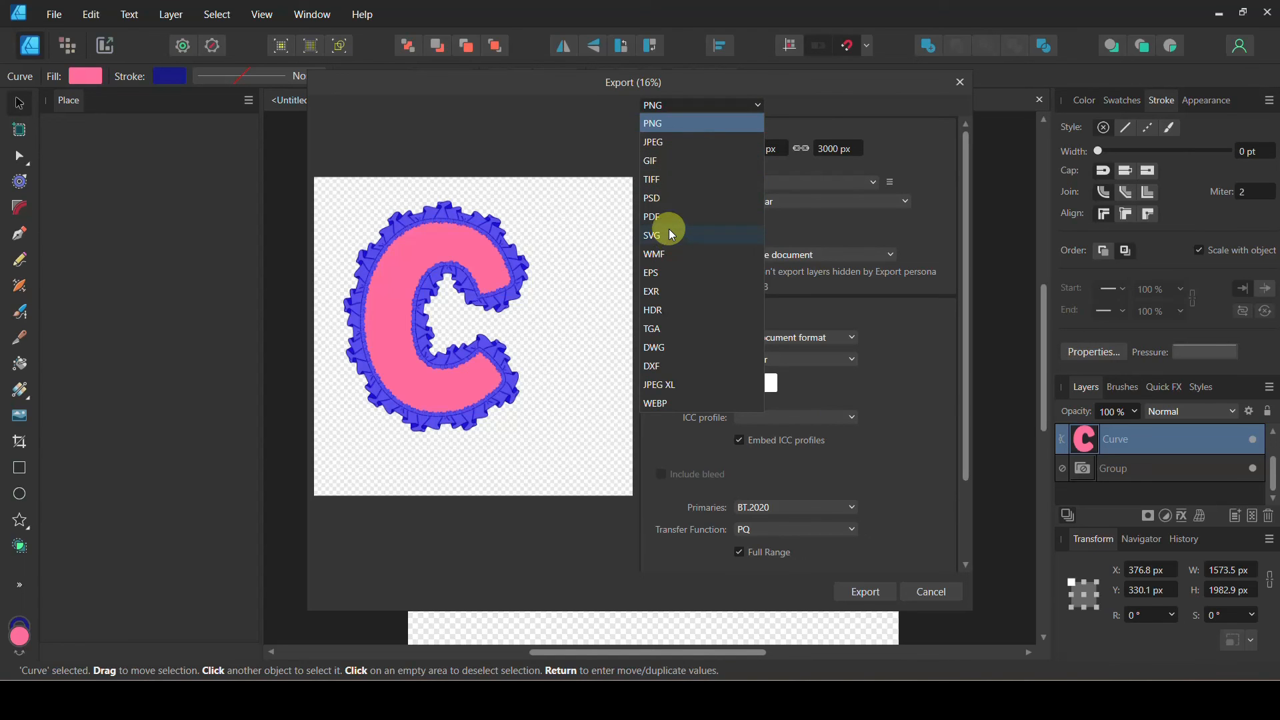
left_click(712, 115)
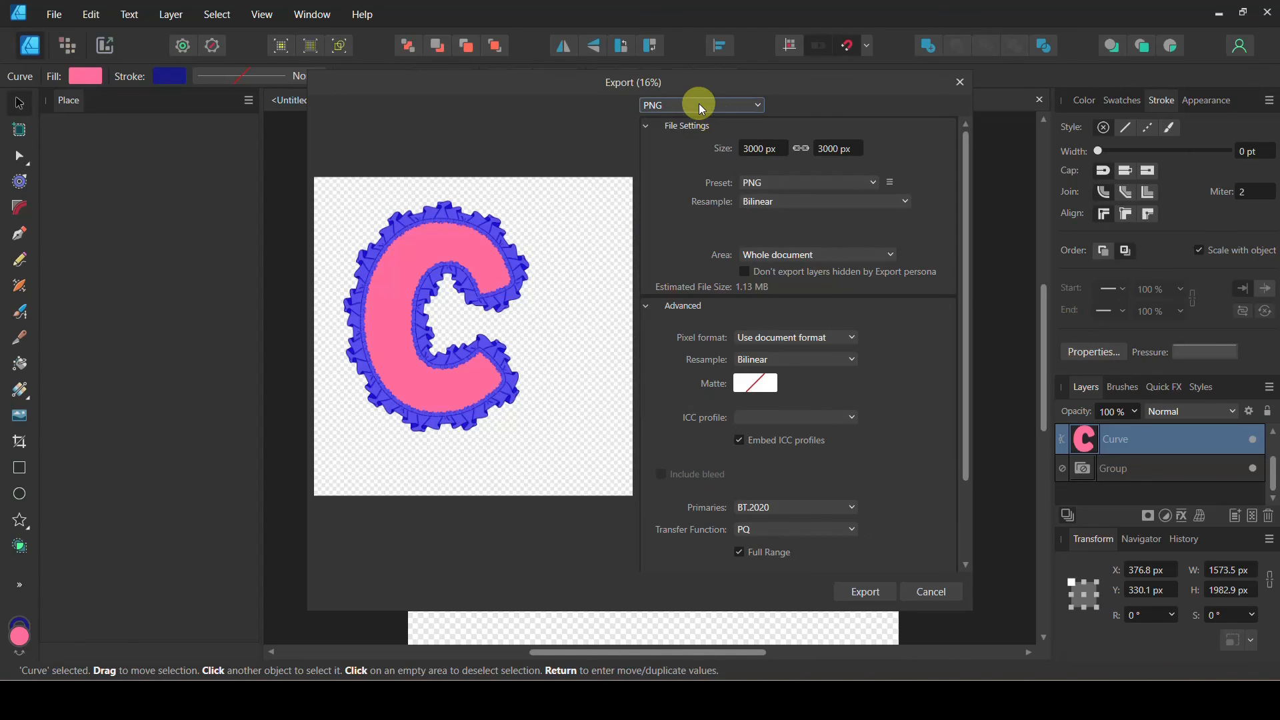
left_click(865, 590)
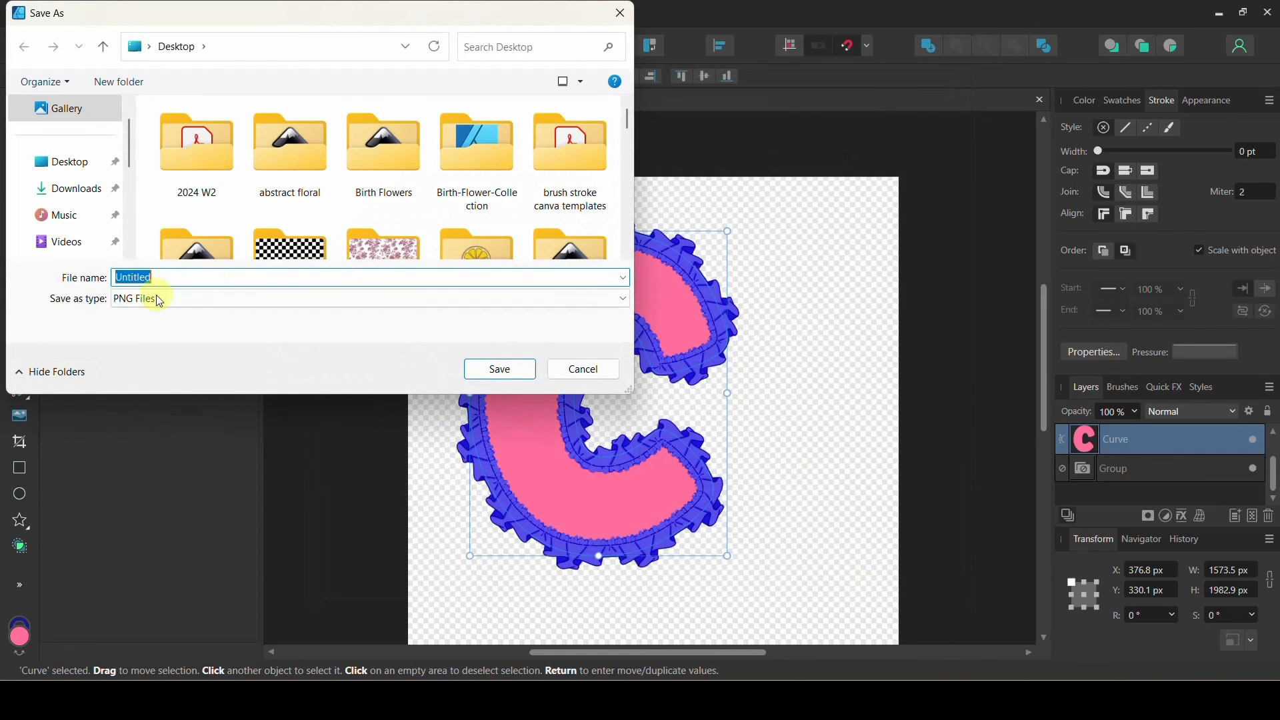